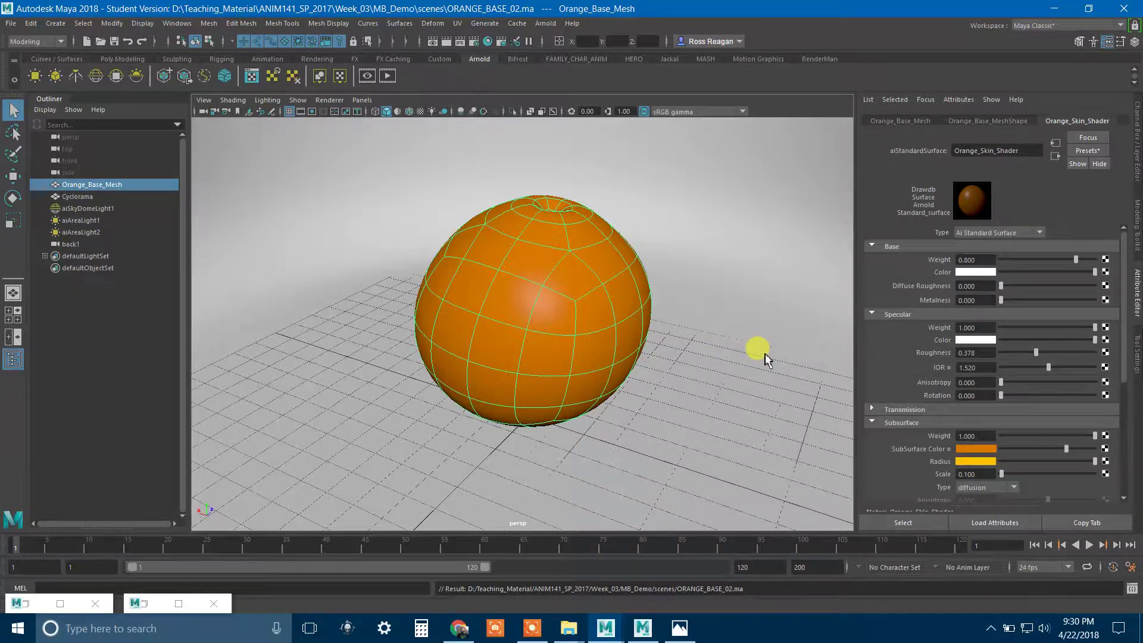
Step: Switch to Mudbox and examine the painted orange and its Sunkist sticker from several sides and distances
{"action": "left_click_drag", "start_coordinate": [768, 368], "coordinate": [751, 340], "text": "alt"}
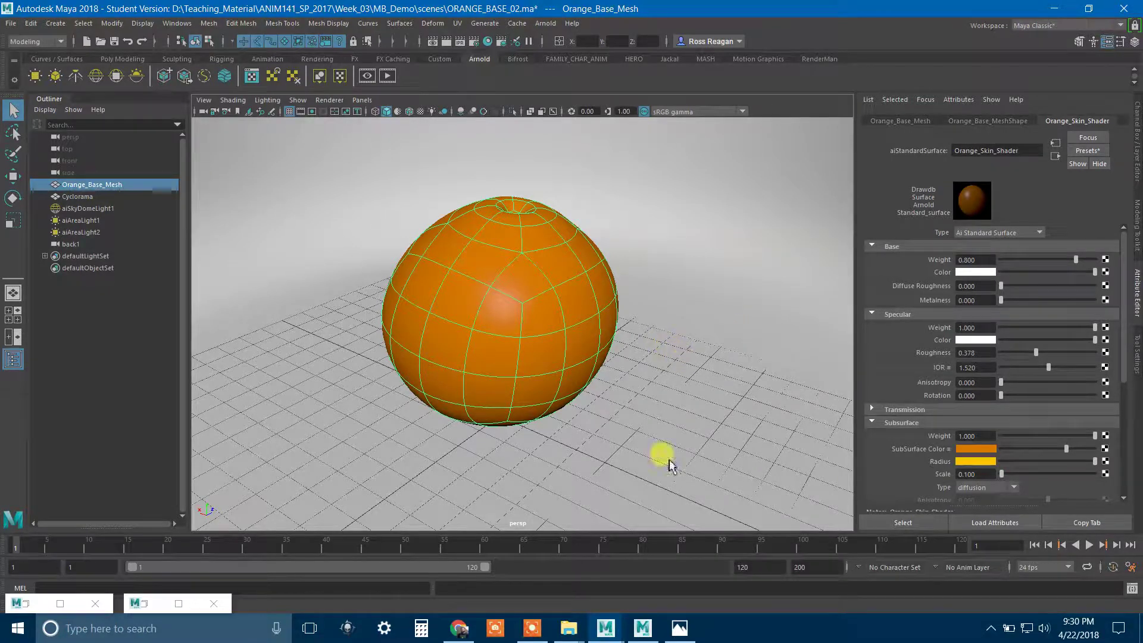
{"action": "left_click", "coordinate": [648, 632]}
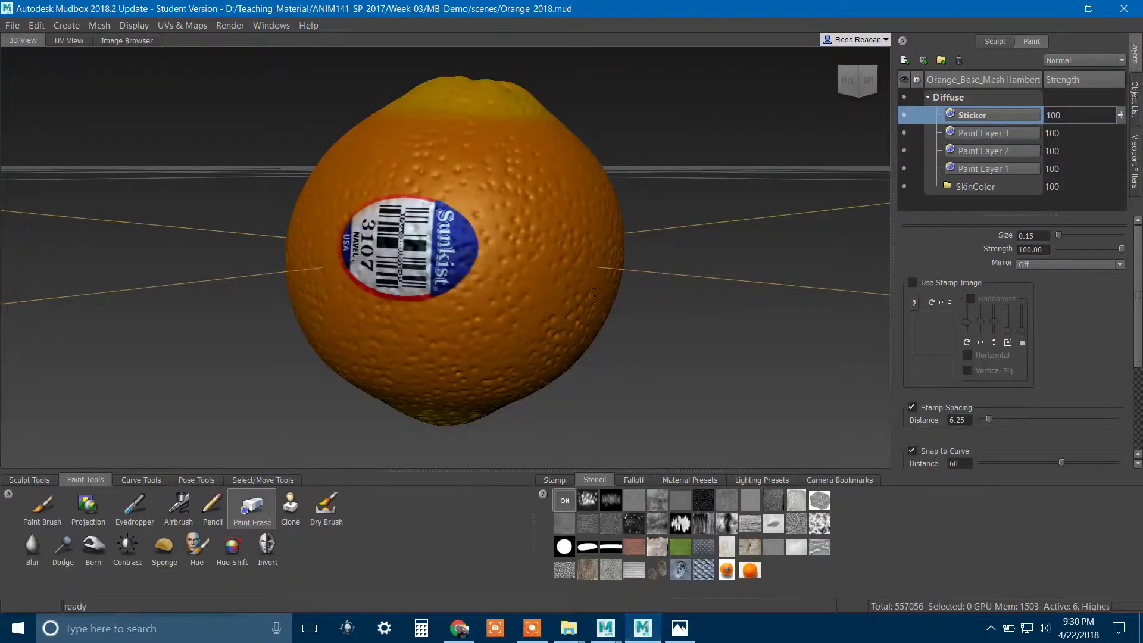
{"action": "left_click_drag", "start_coordinate": [554, 291], "coordinate": [554, 322], "text": "alt"}
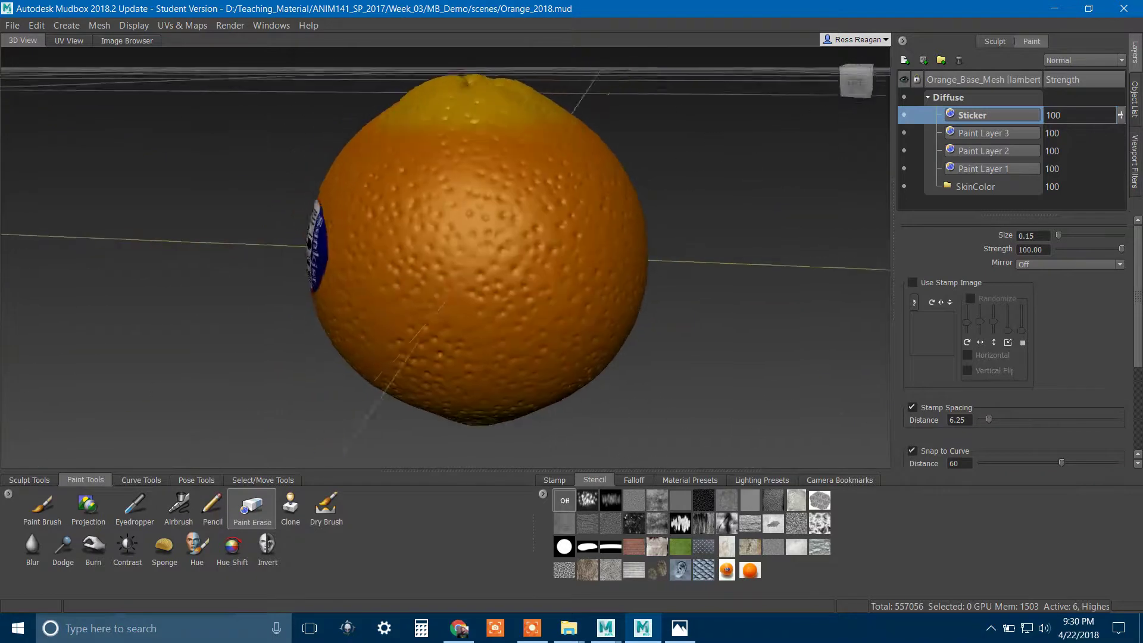
{"action": "right_click_drag", "start_coordinate": [554, 322], "coordinate": [506, 310], "text": "alt"}
{"action": "left_click_drag", "start_coordinate": [506, 310], "coordinate": [417, 300], "text": "alt"}
{"action": "right_click_drag", "start_coordinate": [417, 301], "coordinate": [381, 310], "text": "alt"}
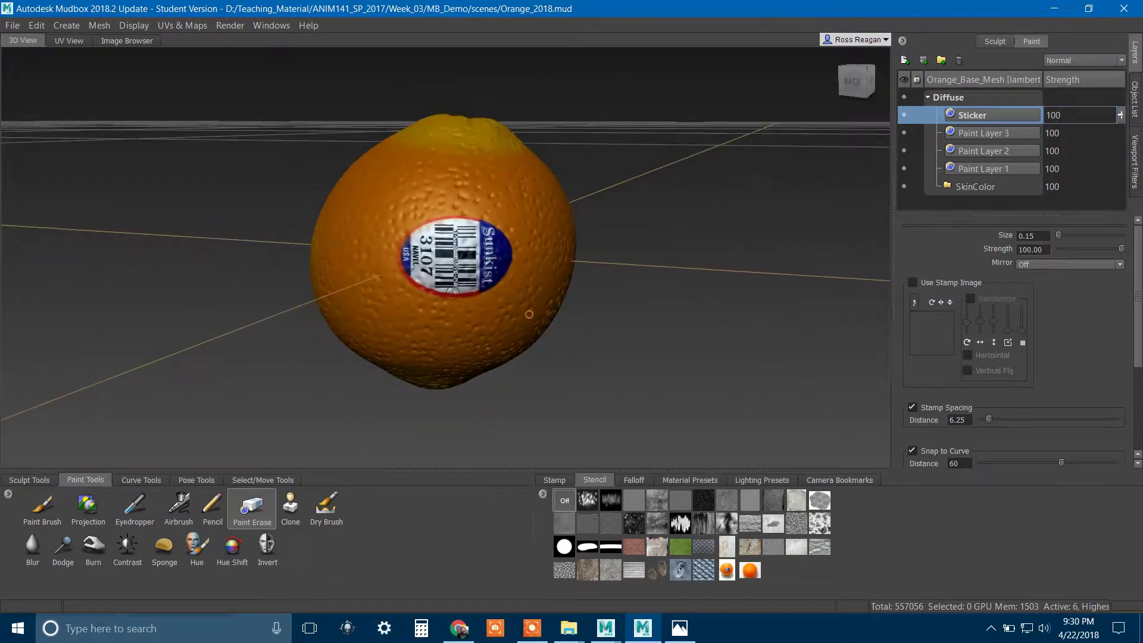
{"action": "left_click_drag", "start_coordinate": [531, 313], "coordinate": [363, 271], "text": "alt"}
{"action": "right_click_drag", "start_coordinate": [359, 270], "coordinate": [602, 316], "text": "alt"}
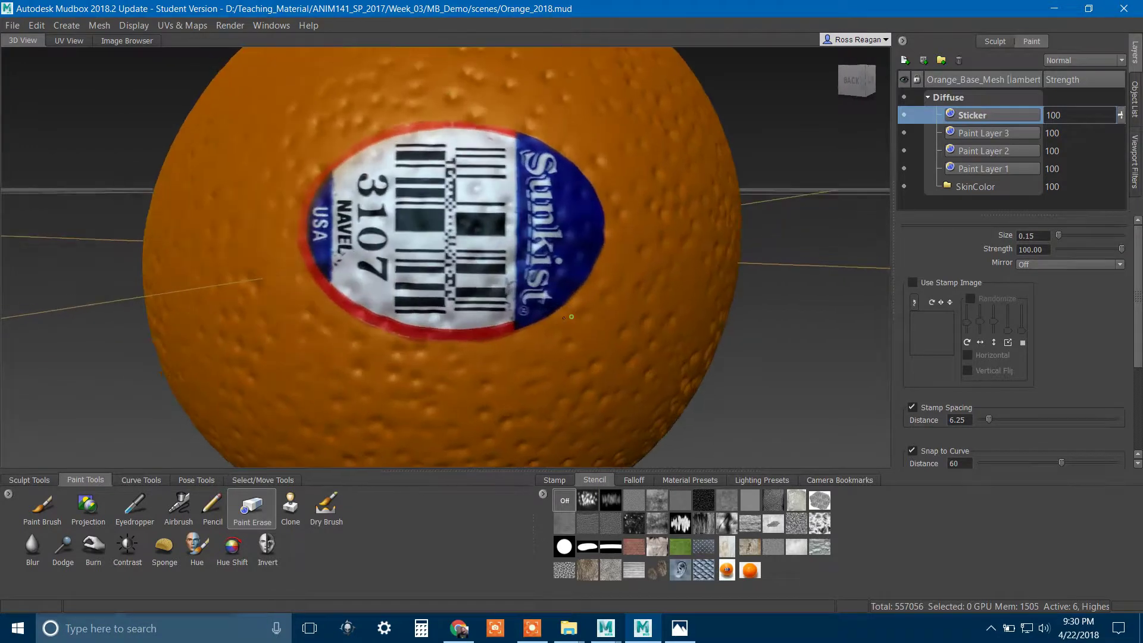
{"action": "left_click_drag", "start_coordinate": [601, 316], "coordinate": [536, 304], "text": "alt"}
{"action": "right_click_drag", "start_coordinate": [535, 304], "coordinate": [268, 278], "text": "alt"}
{"action": "left_click_drag", "start_coordinate": [268, 278], "coordinate": [266, 306], "text": "alt"}
{"action": "right_click_drag", "start_coordinate": [265, 306], "coordinate": [433, 339], "text": "alt"}
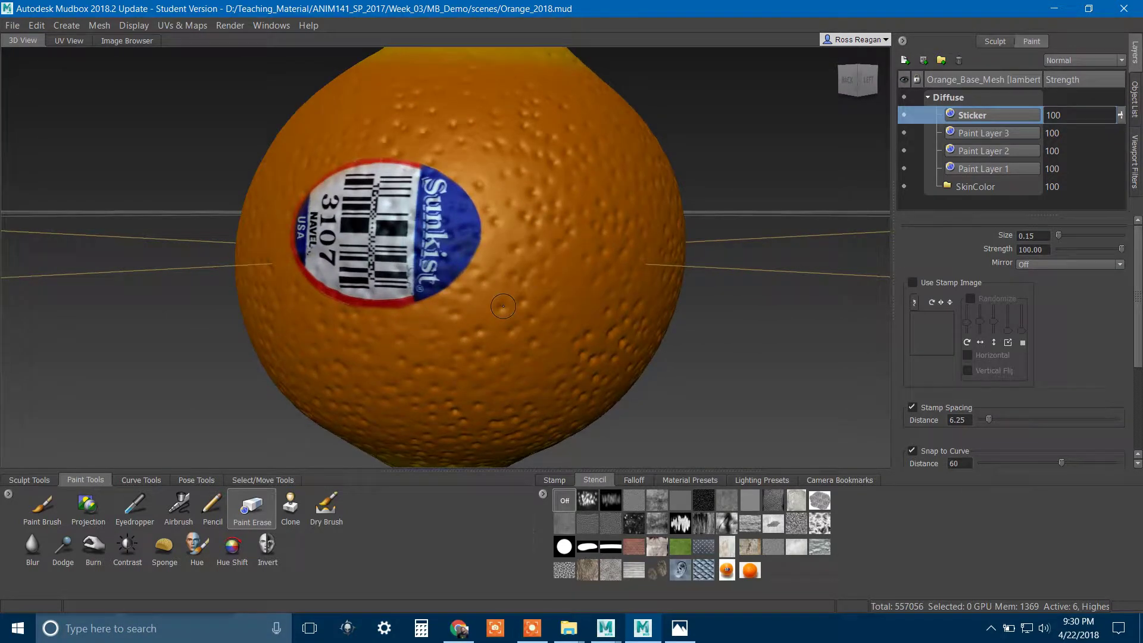
{"action": "right_click_drag", "start_coordinate": [503, 307], "coordinate": [533, 308], "text": "alt"}
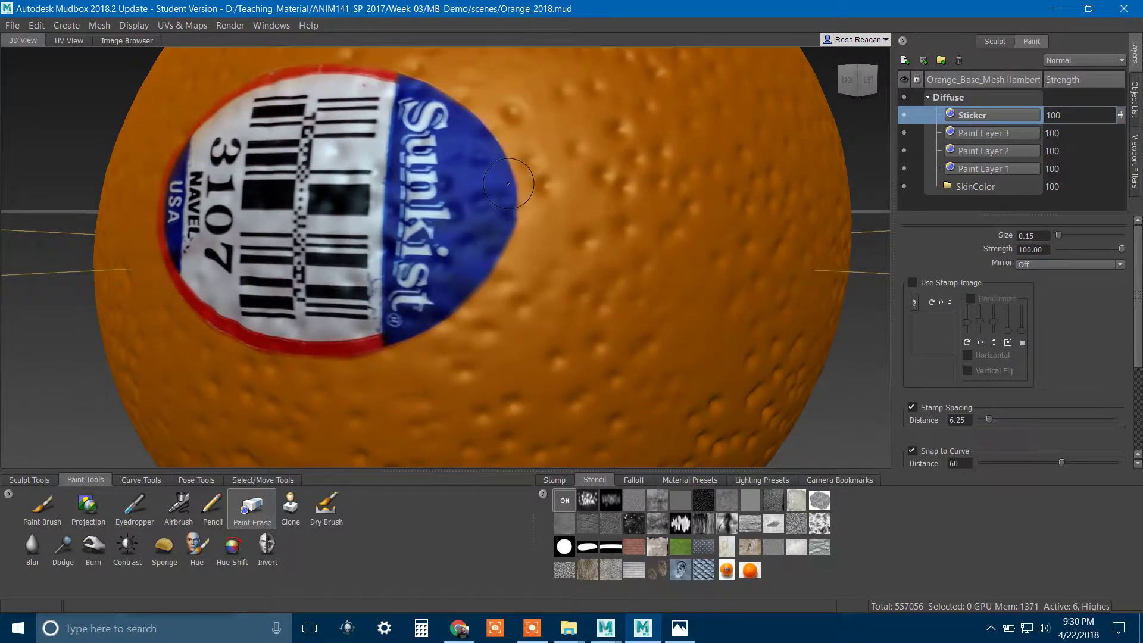
{"action": "right_click_drag", "start_coordinate": [509, 183], "coordinate": [450, 211], "text": "alt"}
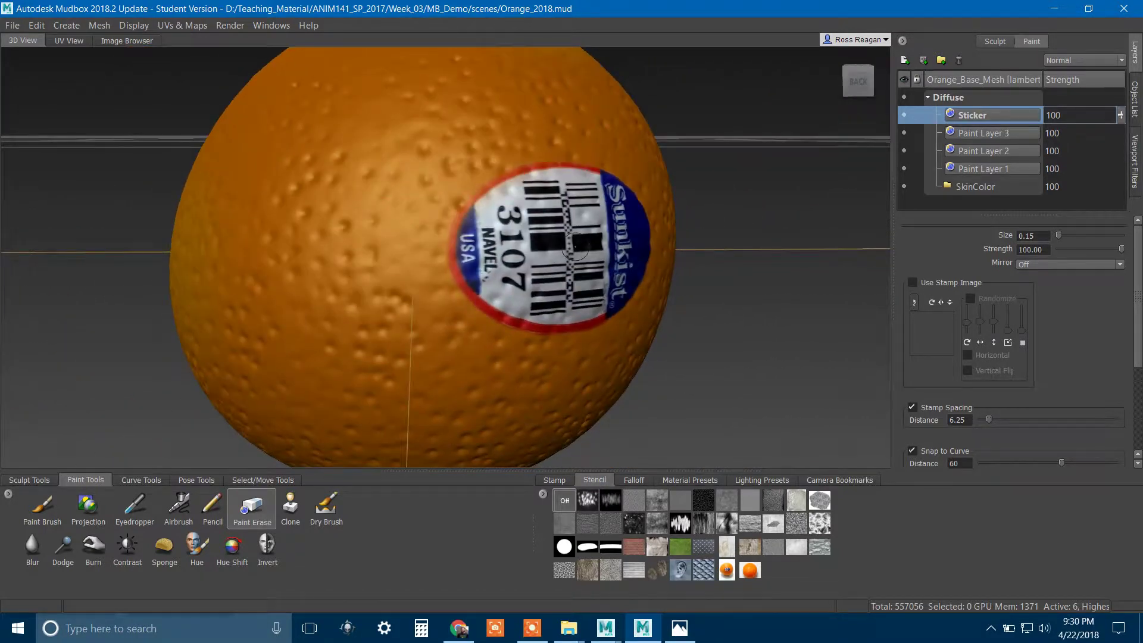
{"action": "left_click_drag", "start_coordinate": [585, 262], "coordinate": [476, 284], "text": "alt"}
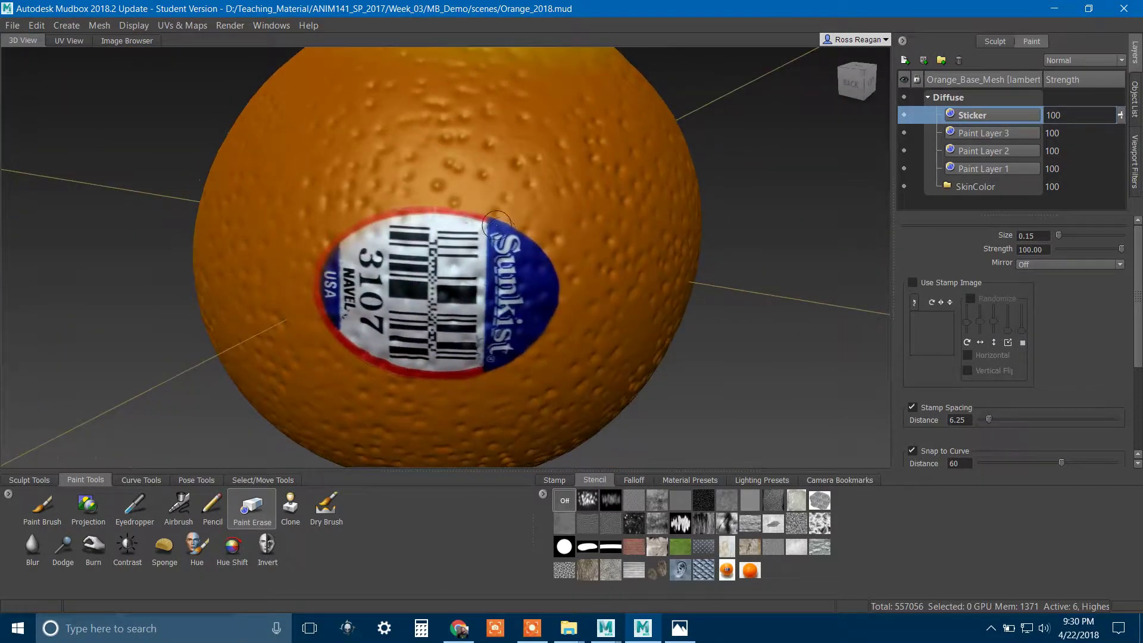
{"action": "right_click_drag", "start_coordinate": [497, 224], "coordinate": [500, 231], "text": "alt"}
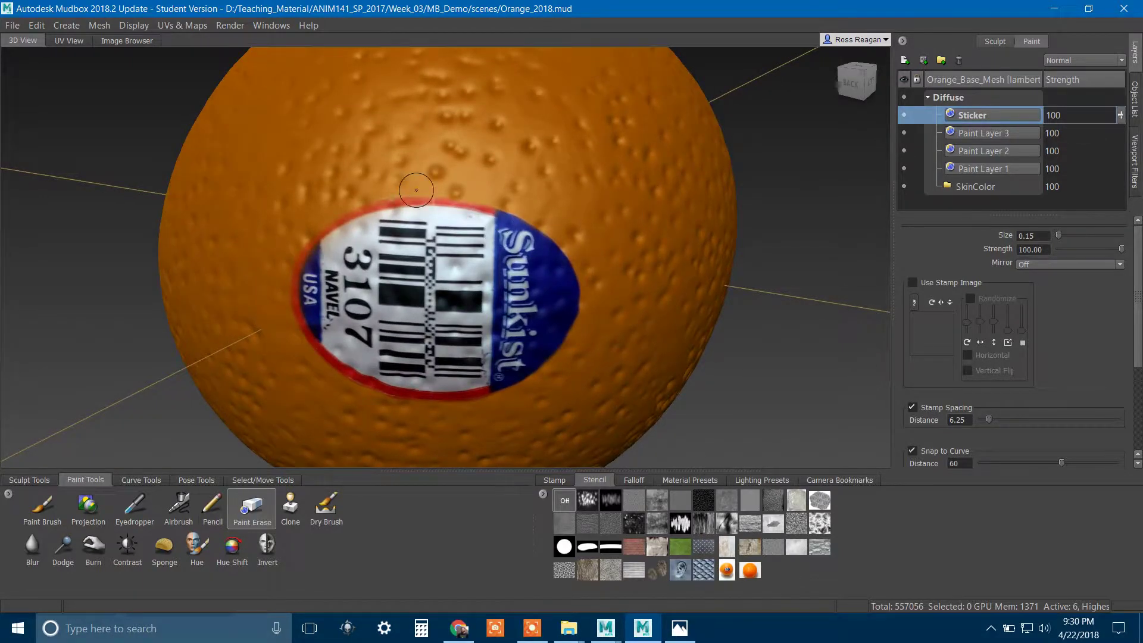
{"action": "left_click_drag", "start_coordinate": [355, 263], "coordinate": [533, 282], "text": "alt"}
{"action": "right_click_drag", "start_coordinate": [533, 282], "coordinate": [535, 252], "text": "alt"}
{"action": "mouse_move", "coordinate": [536, 252]}
{"action": "left_mouse_down", "text": "alt"}
{"action": "mouse_move", "coordinate": [491, 285]}
{"action": "mouse_move", "coordinate": [573, 280]}
{"action": "mouse_move", "coordinate": [560, 295]}
{"action": "mouse_move", "coordinate": [536, 292]}
{"action": "mouse_move", "coordinate": [578, 216]}
{"action": "left_mouse_up", "text": "alt"}
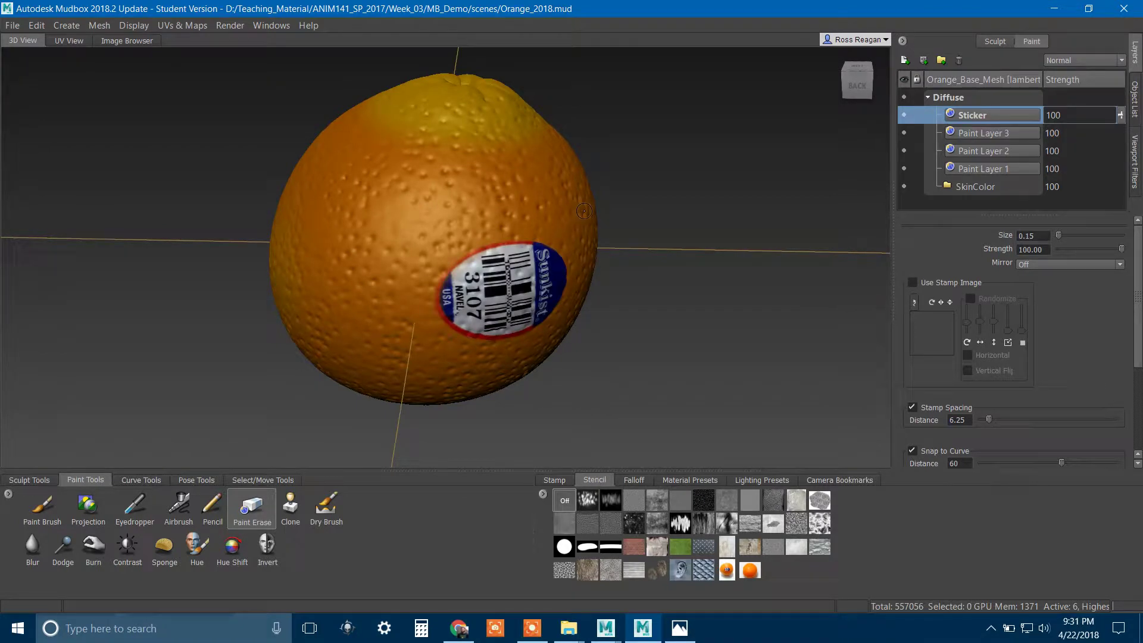
{"action": "left_click_drag", "start_coordinate": [612, 282], "coordinate": [615, 287], "text": "alt"}
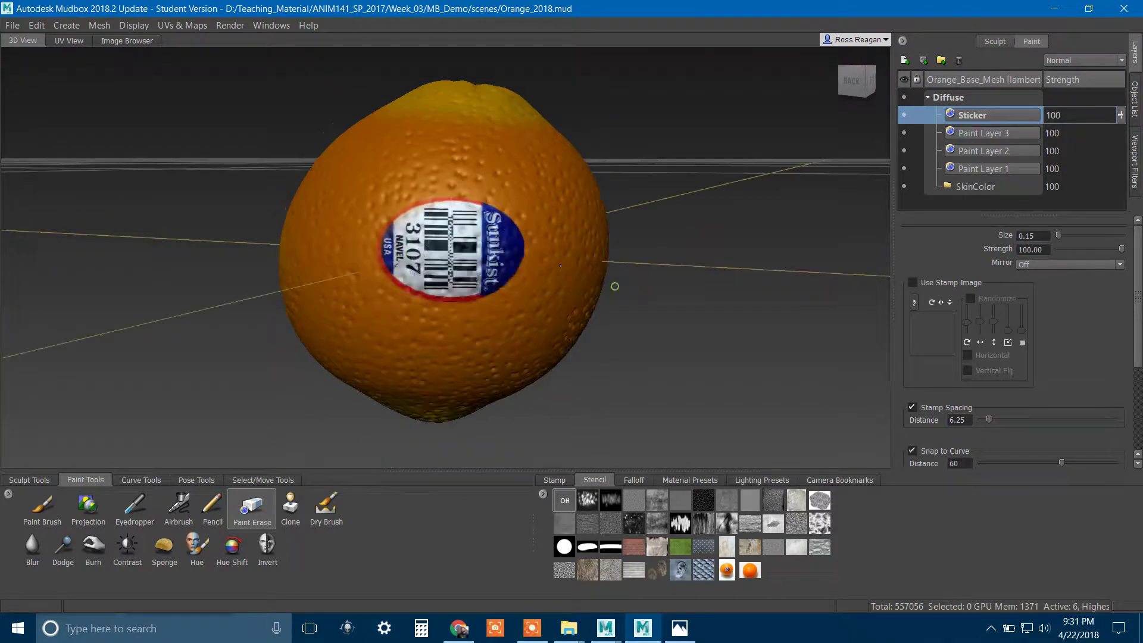
{"action": "right_click_drag", "start_coordinate": [402, 232], "coordinate": [477, 272], "text": "alt"}
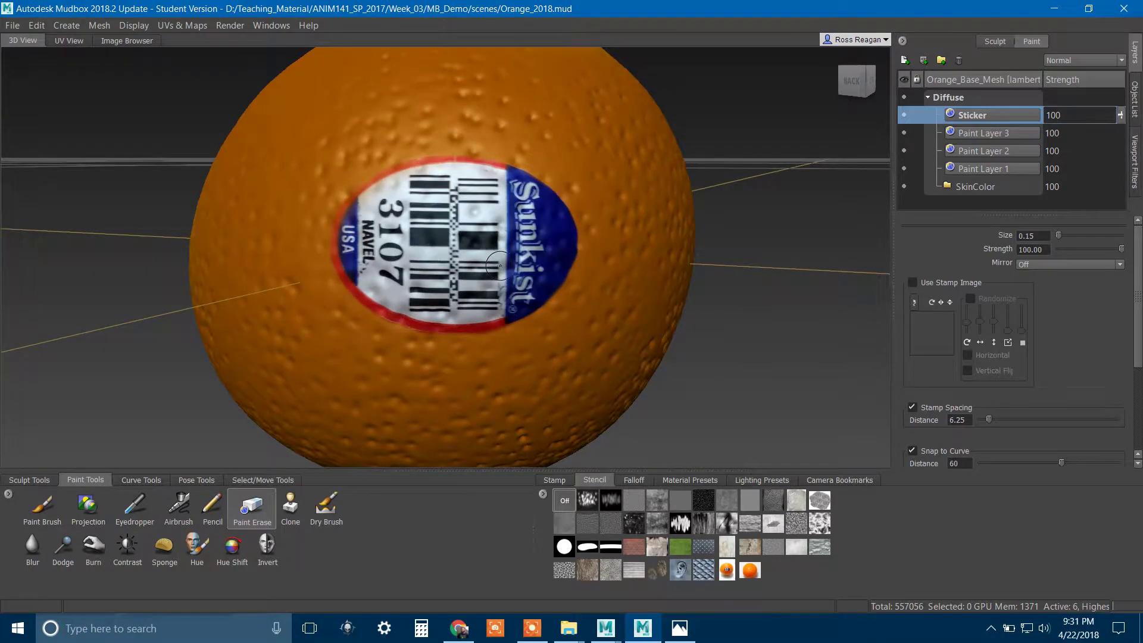
{"action": "mouse_move", "coordinate": [499, 266]}
{"action": "left_mouse_down", "text": "alt"}
{"action": "mouse_move", "coordinate": [536, 238]}
{"action": "mouse_move", "coordinate": [457, 130]}
{"action": "left_mouse_up", "text": "alt"}
{"action": "left_click_drag", "start_coordinate": [442, 240], "coordinate": [474, 238], "text": "alt"}
{"action": "right_click_drag", "start_coordinate": [566, 253], "coordinate": [476, 229], "text": "alt"}
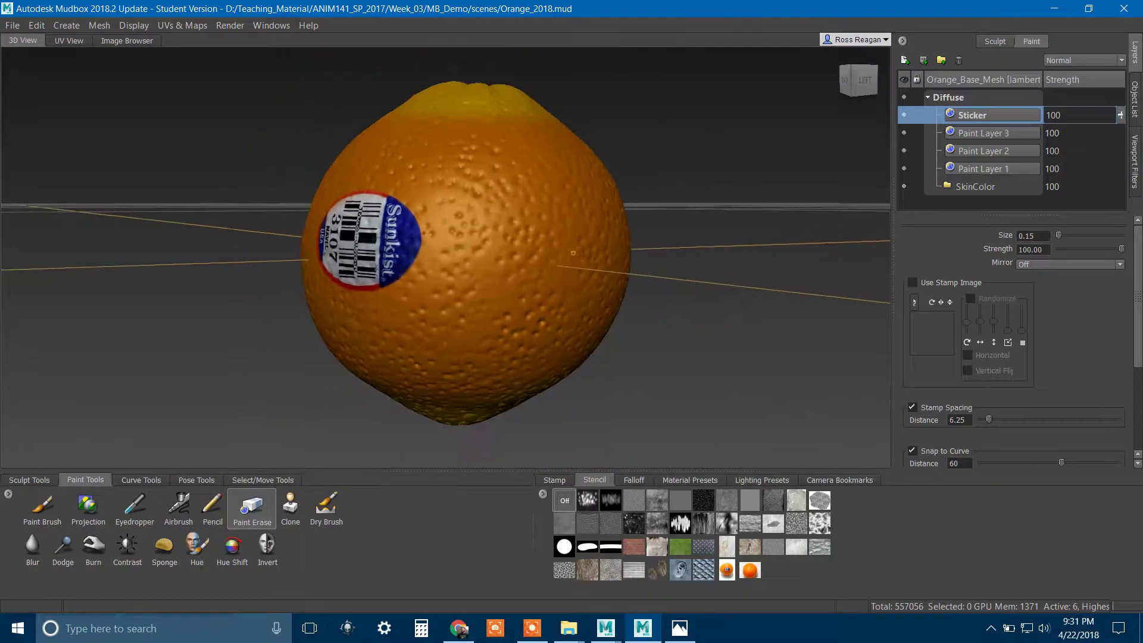
{"action": "left_click_drag", "start_coordinate": [453, 229], "coordinate": [480, 253], "text": "alt"}
{"action": "right_click_drag", "start_coordinate": [480, 254], "coordinate": [532, 259], "text": "alt"}
{"action": "left_click_drag", "start_coordinate": [533, 259], "coordinate": [565, 263], "text": "alt"}
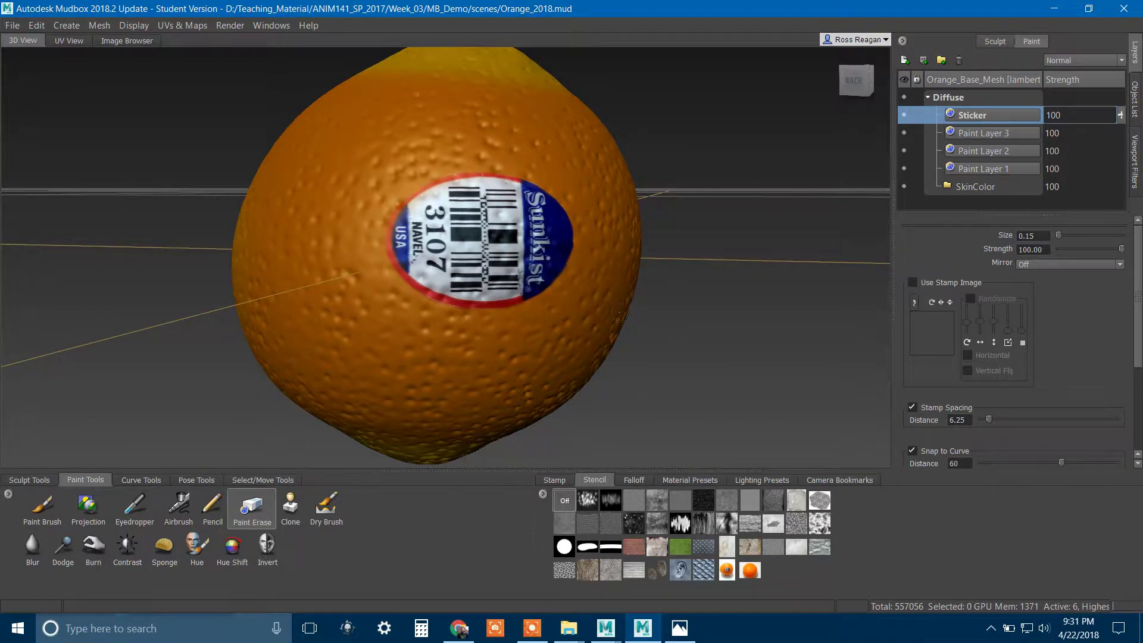
Step: Move Paint Layer 1, Paint Layer 2 and Paint Layer 3 into the SkinColor layer group
{"action": "left_click", "coordinate": [907, 176]}
{"action": "left_click", "coordinate": [981, 134]}
{"action": "left_click", "coordinate": [971, 185]}
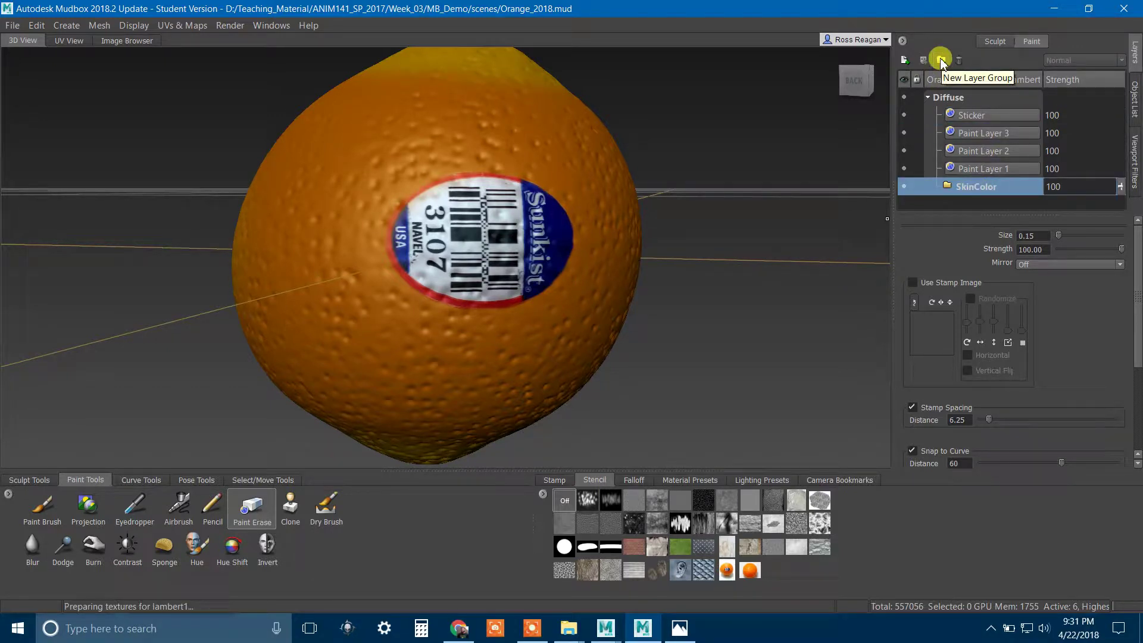
{"action": "mouse_move", "coordinate": [1001, 170]}
{"action": "left_mouse_down"}
{"action": "mouse_move", "coordinate": [1009, 190]}
{"action": "mouse_move", "coordinate": [1004, 150]}
{"action": "mouse_move", "coordinate": [1008, 173]}
{"action": "left_mouse_up"}
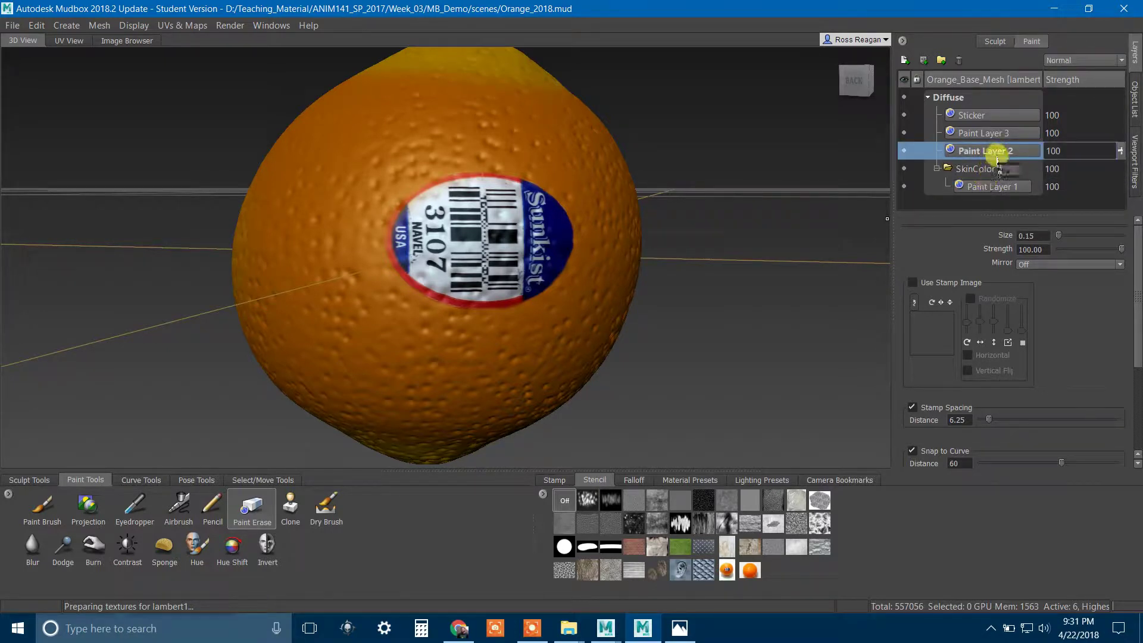
{"action": "left_click_drag", "start_coordinate": [998, 156], "coordinate": [1003, 181]}
{"action": "left_click", "coordinate": [1015, 139]}
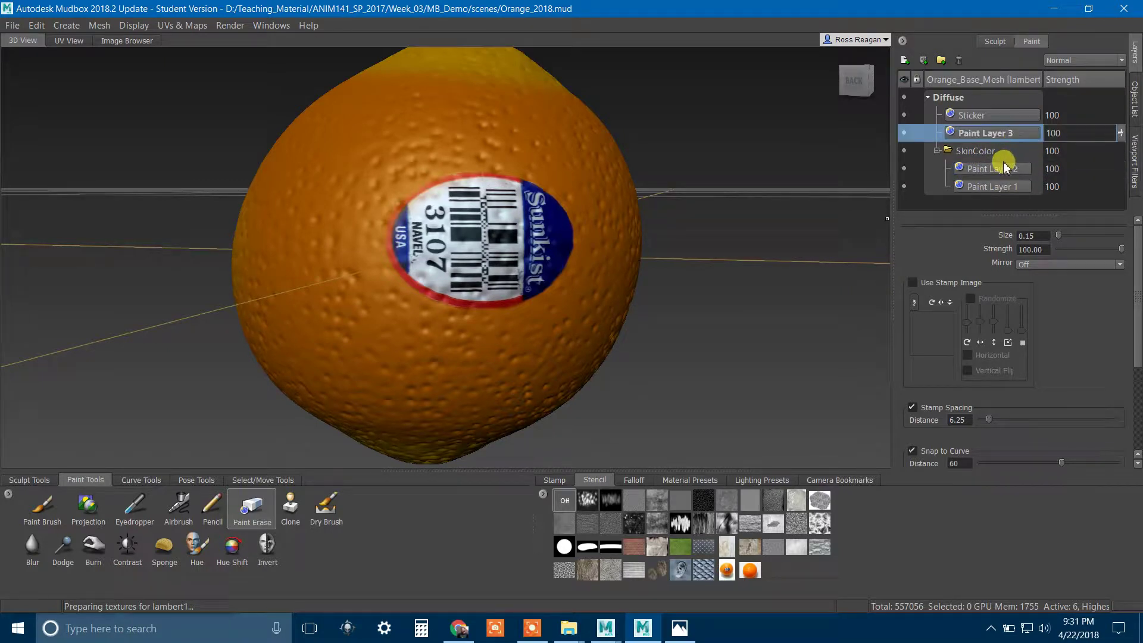
{"action": "mouse_move", "coordinate": [1005, 156]}
{"action": "left_mouse_down"}
{"action": "mouse_move", "coordinate": [1017, 161]}
{"action": "mouse_move", "coordinate": [991, 154]}
{"action": "mouse_move", "coordinate": [995, 177]}
{"action": "mouse_move", "coordinate": [1004, 146]}
{"action": "left_mouse_up"}
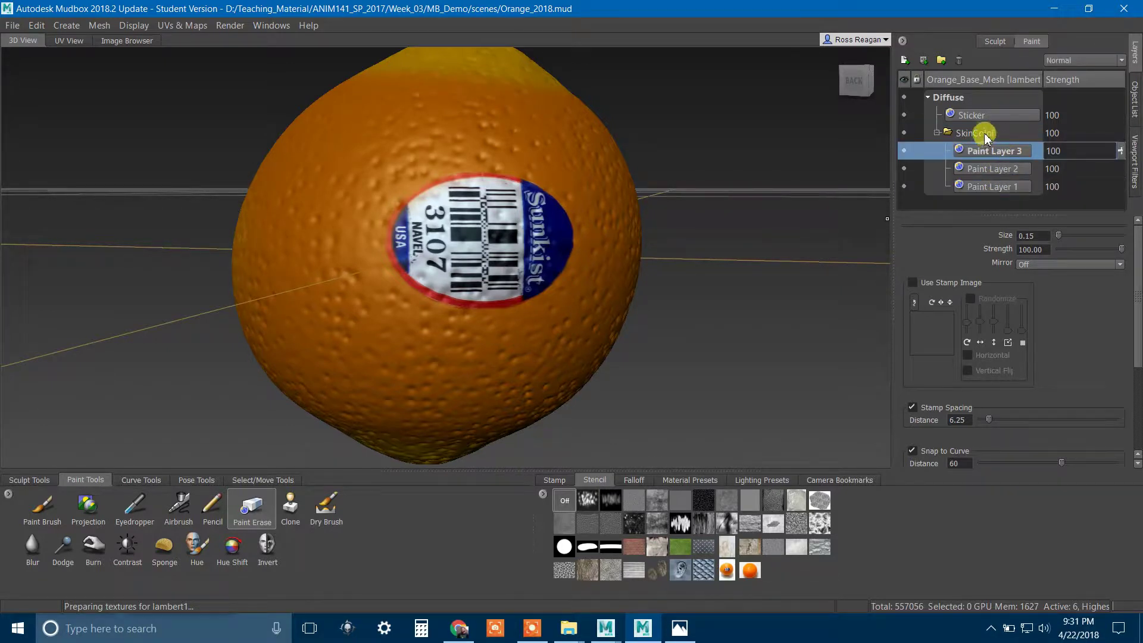
Step: Toggle the visibility of the SkinColor group and the Sticker layer to compare them, leaving only the group hidden
{"action": "left_click", "coordinate": [986, 135]}
{"action": "left_click", "coordinate": [904, 133]}
{"action": "left_click", "coordinate": [904, 133]}
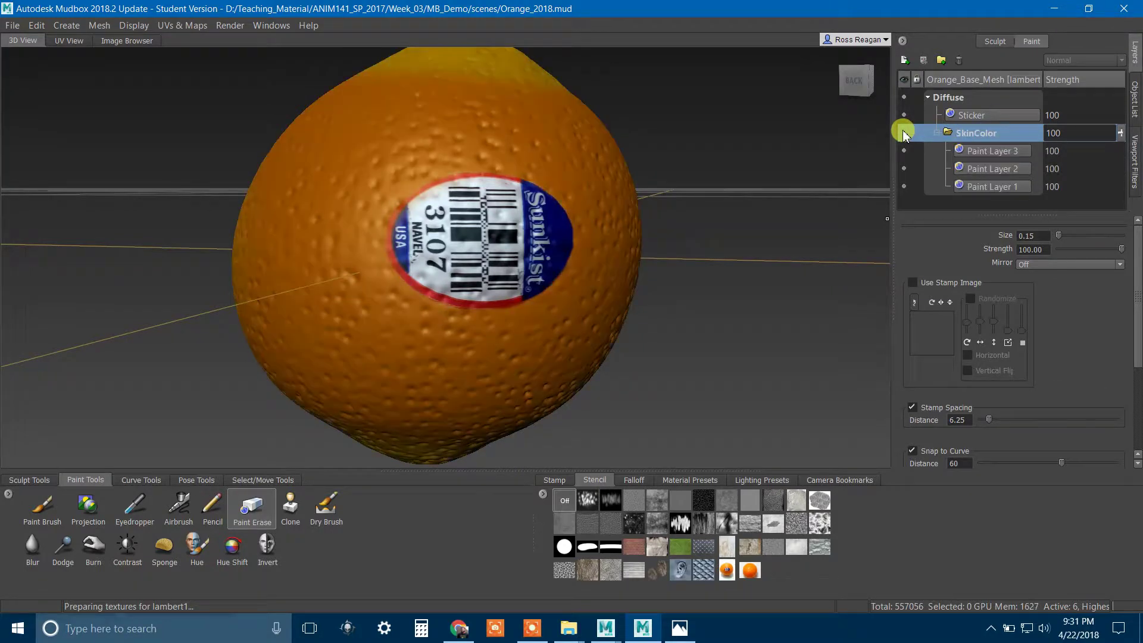
{"action": "left_click", "coordinate": [904, 133]}
{"action": "left_click", "coordinate": [904, 133]}
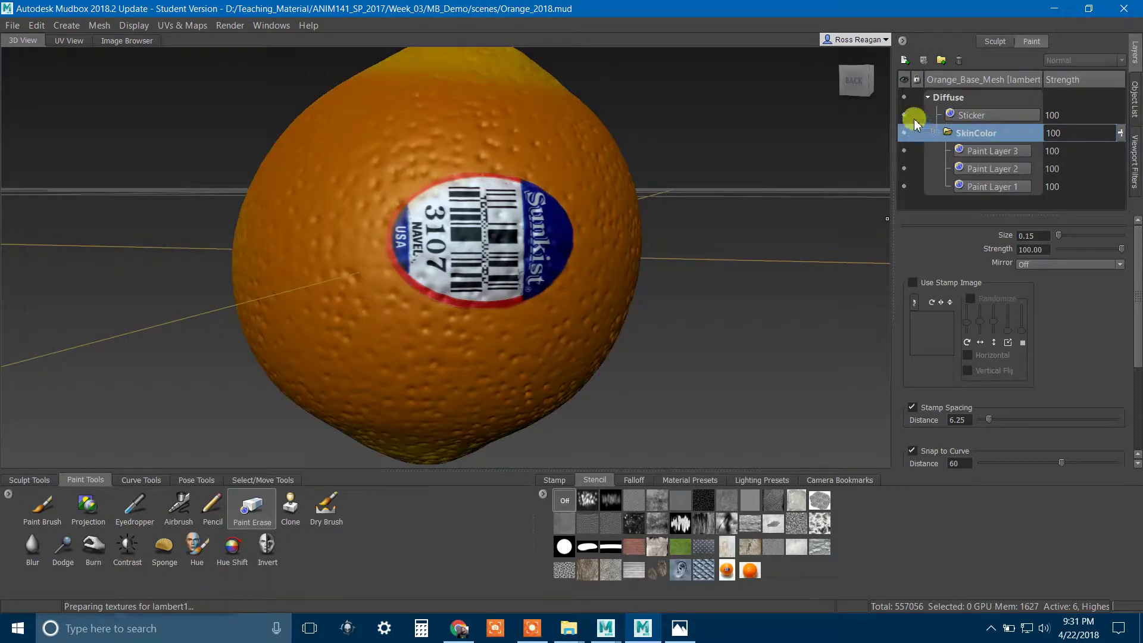
{"action": "left_click", "coordinate": [904, 115]}
{"action": "left_click", "coordinate": [904, 133]}
{"action": "left_click", "coordinate": [904, 115]}
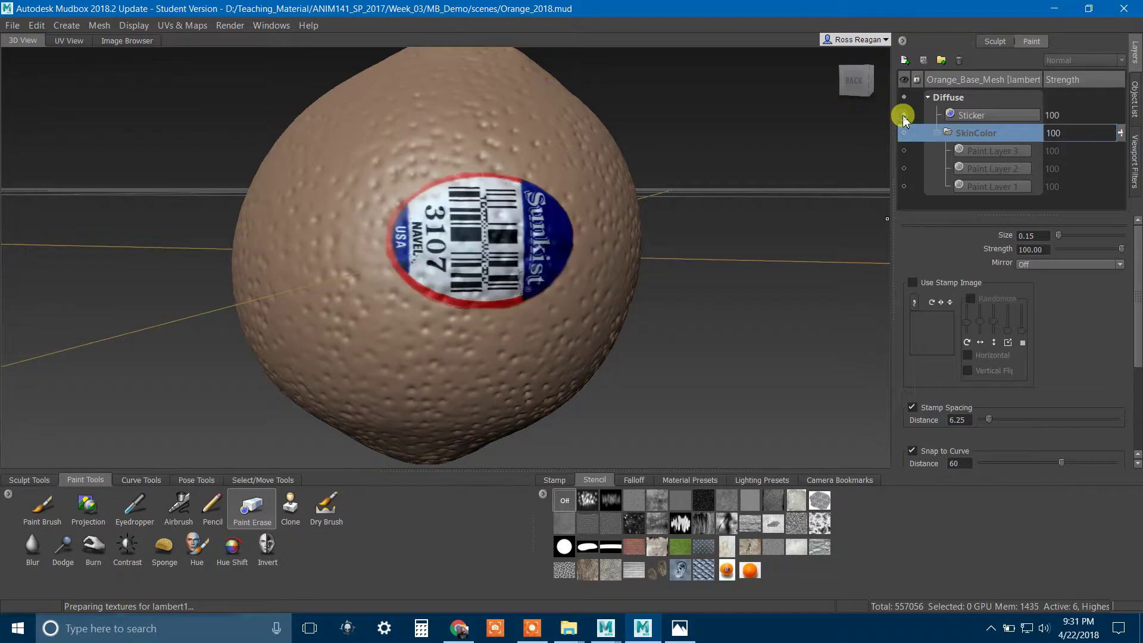
Step: Examine the sticker on the uncolored orange from several angles and make the SkinColor group visible again
{"action": "left_click_drag", "start_coordinate": [798, 197], "coordinate": [643, 199], "text": "alt"}
{"action": "right_click_drag", "start_coordinate": [644, 200], "coordinate": [417, 199], "text": "alt"}
{"action": "left_click_drag", "start_coordinate": [417, 200], "coordinate": [544, 197], "text": "alt"}
{"action": "left_click_drag", "start_coordinate": [511, 249], "coordinate": [594, 255], "text": "alt"}
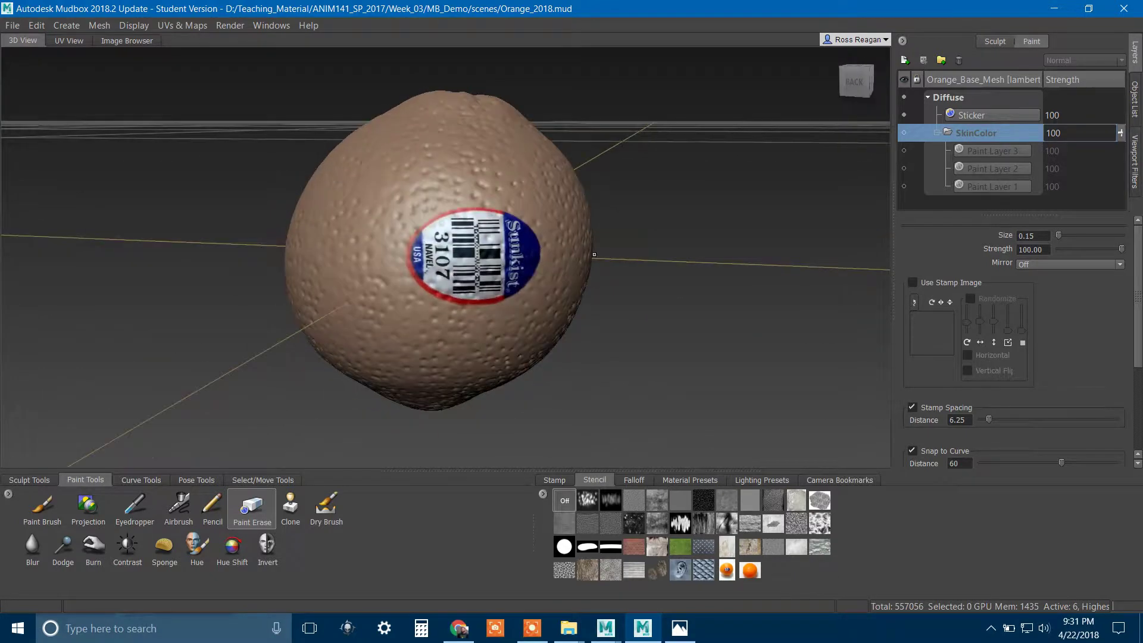
{"action": "left_click", "coordinate": [904, 133]}
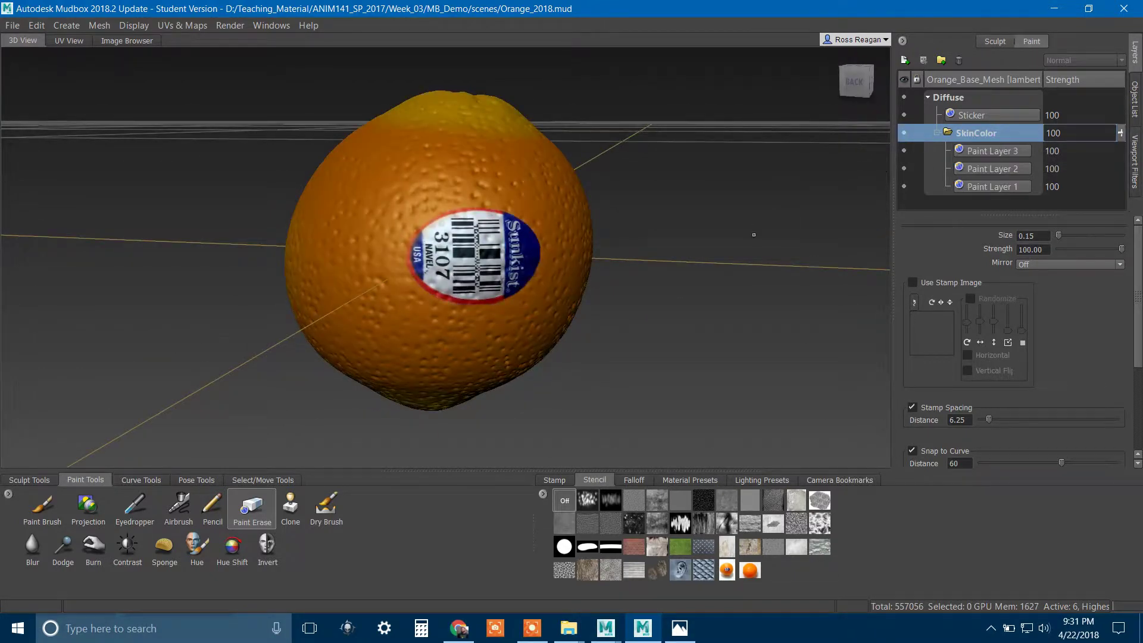
{"action": "left_click_drag", "start_coordinate": [753, 234], "coordinate": [750, 239], "text": "alt"}
{"action": "right_click_drag", "start_coordinate": [751, 240], "coordinate": [689, 234], "text": "alt"}
{"action": "left_click_drag", "start_coordinate": [689, 234], "coordinate": [748, 250], "text": "alt"}
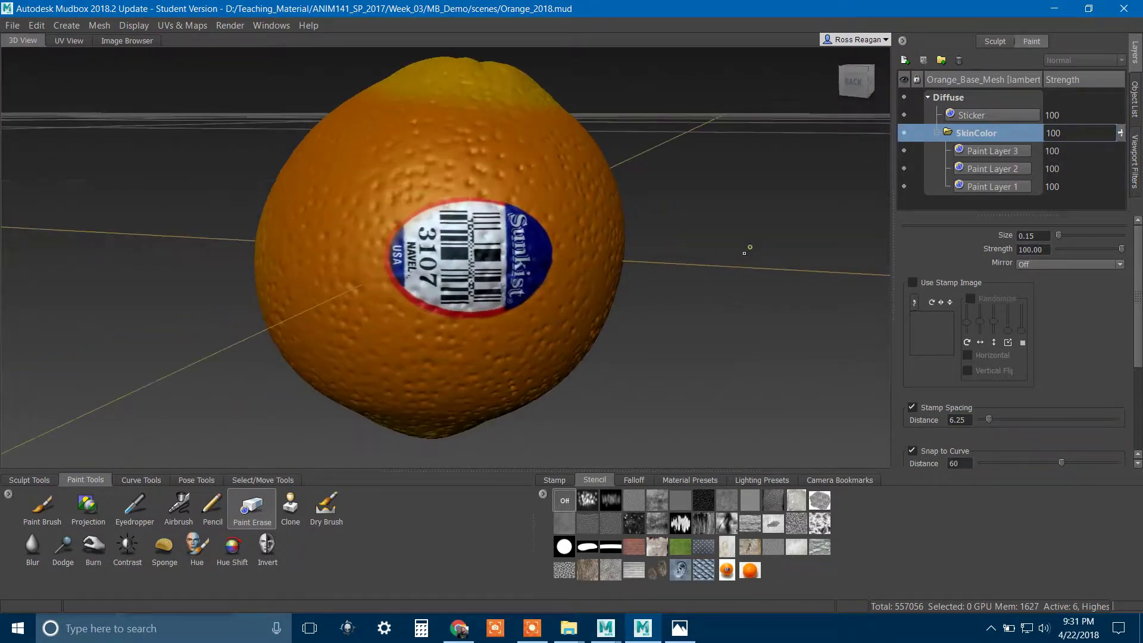
Step: Start a merged export of the SkinColor group and browse to Teaching_Material/ANIM141_SP_2017/Week_03/MB_Demo/sourceimages on the DATA (D:) drive
{"action": "right_click", "coordinate": [1000, 140]}
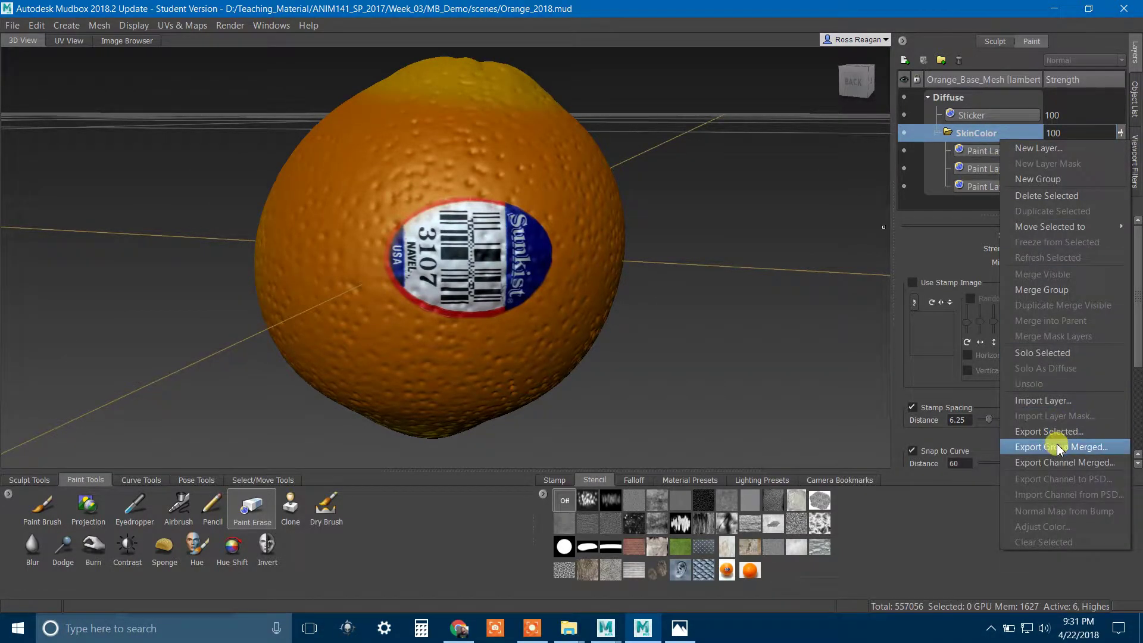
{"action": "left_click", "coordinate": [1058, 448]}
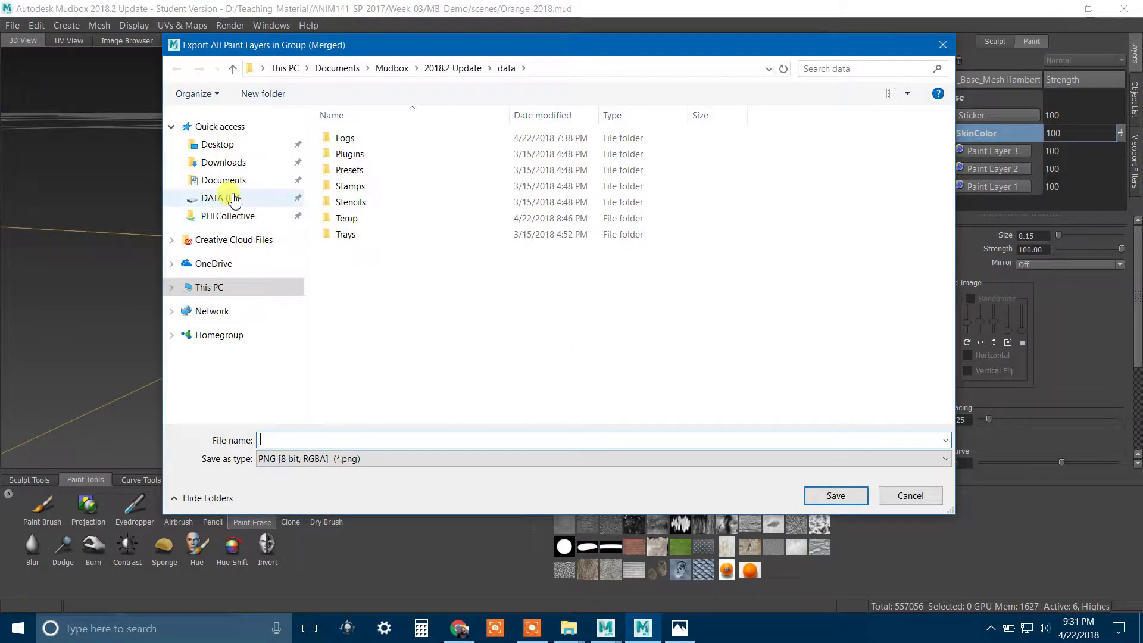
{"action": "left_click", "coordinate": [234, 198]}
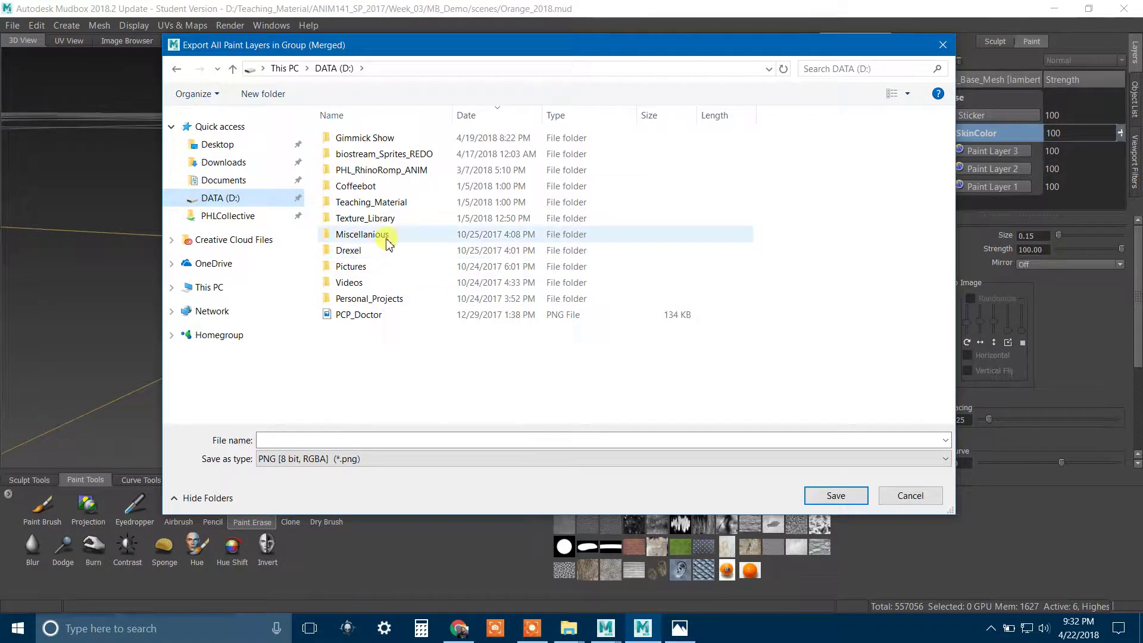
{"action": "double_click", "coordinate": [407, 206]}
{"action": "double_click", "coordinate": [381, 186]}
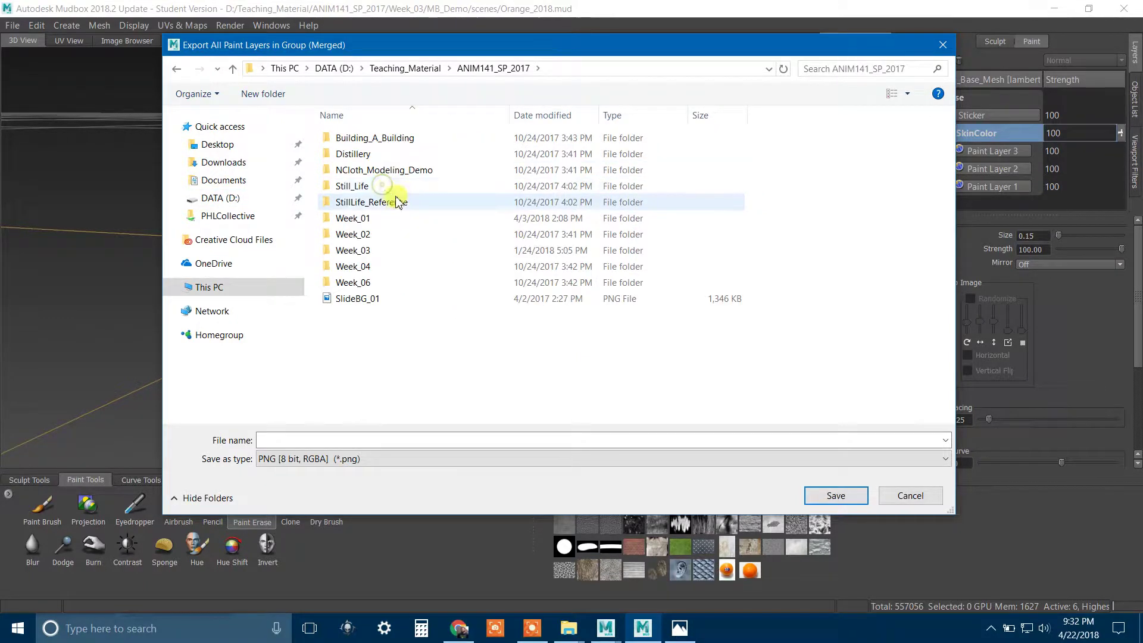
{"action": "double_click", "coordinate": [353, 250]}
{"action": "left_click", "coordinate": [362, 138]}
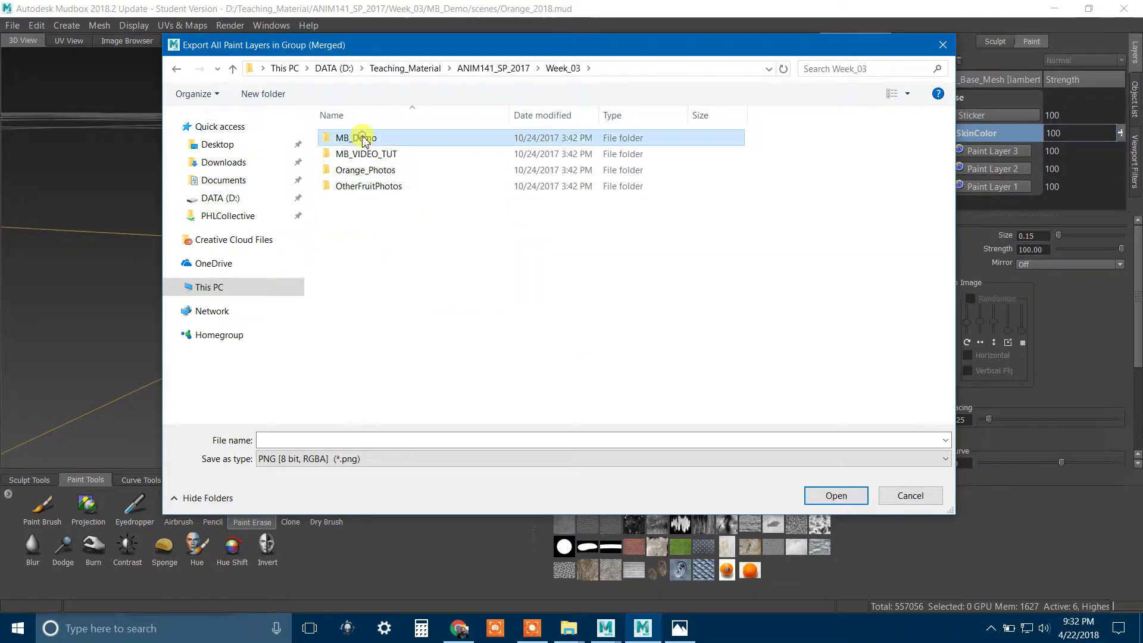
{"action": "double_click", "coordinate": [362, 138]}
{"action": "double_click", "coordinate": [370, 350]}
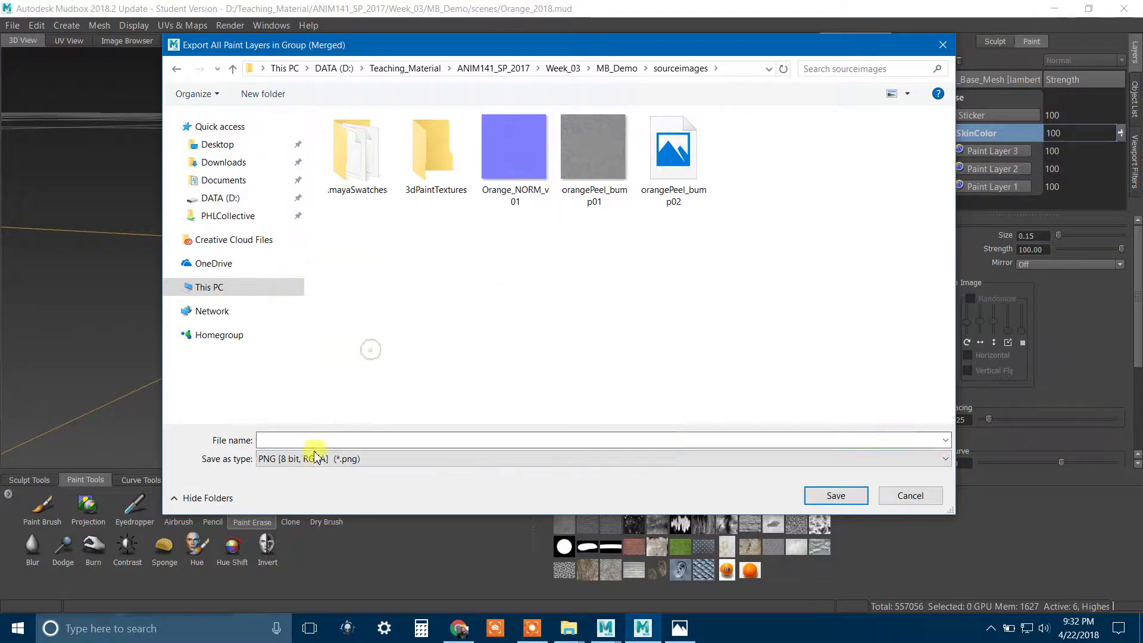
Step: Save the merged skin texture as an 8 bit RGBA Targa file named Orange_Skin_Color
{"action": "left_click", "coordinate": [316, 459]}
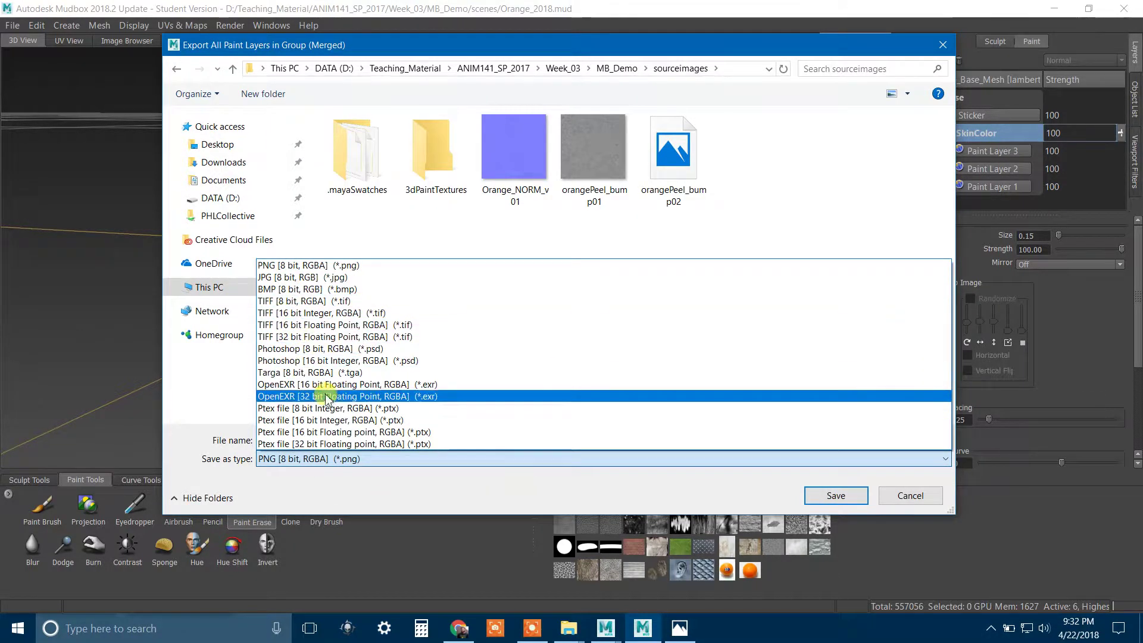
{"action": "left_click", "coordinate": [317, 372]}
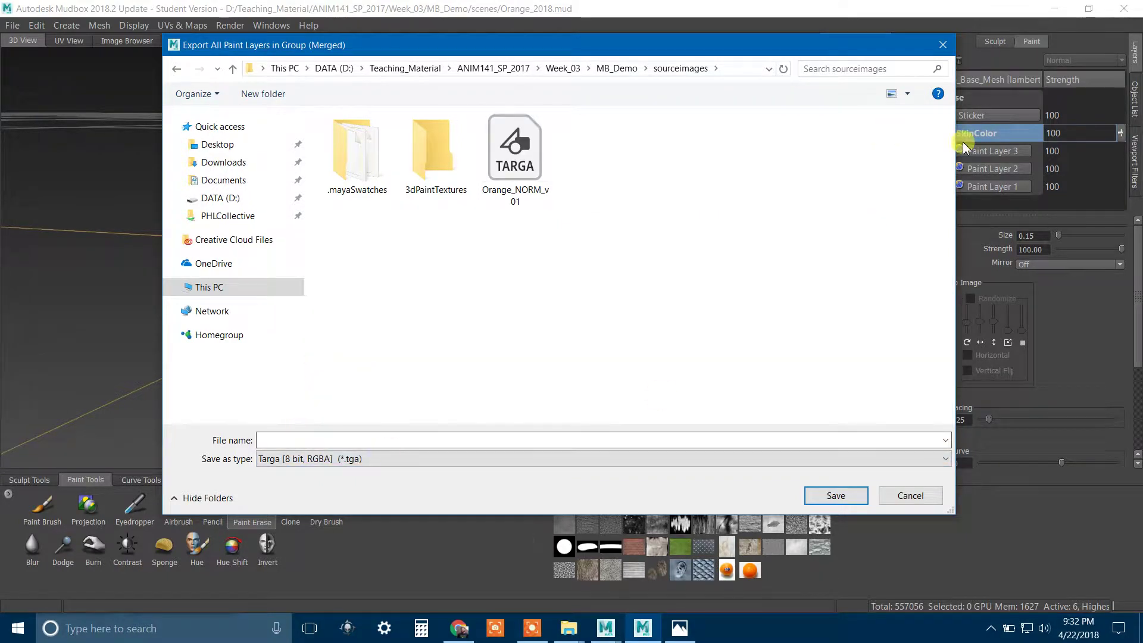
{"action": "type", "text": "Oragne"}
{"action": "key", "text": "BackSpace"}
{"action": "type", "text": "nge_Skin_Color"}
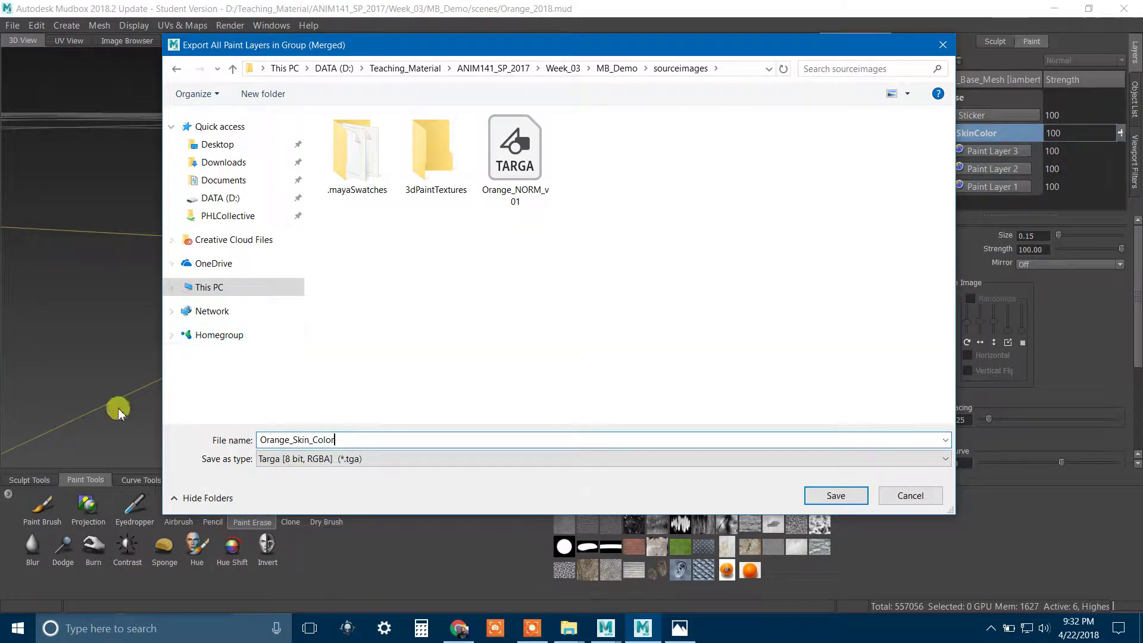
{"action": "left_click", "coordinate": [811, 500]}
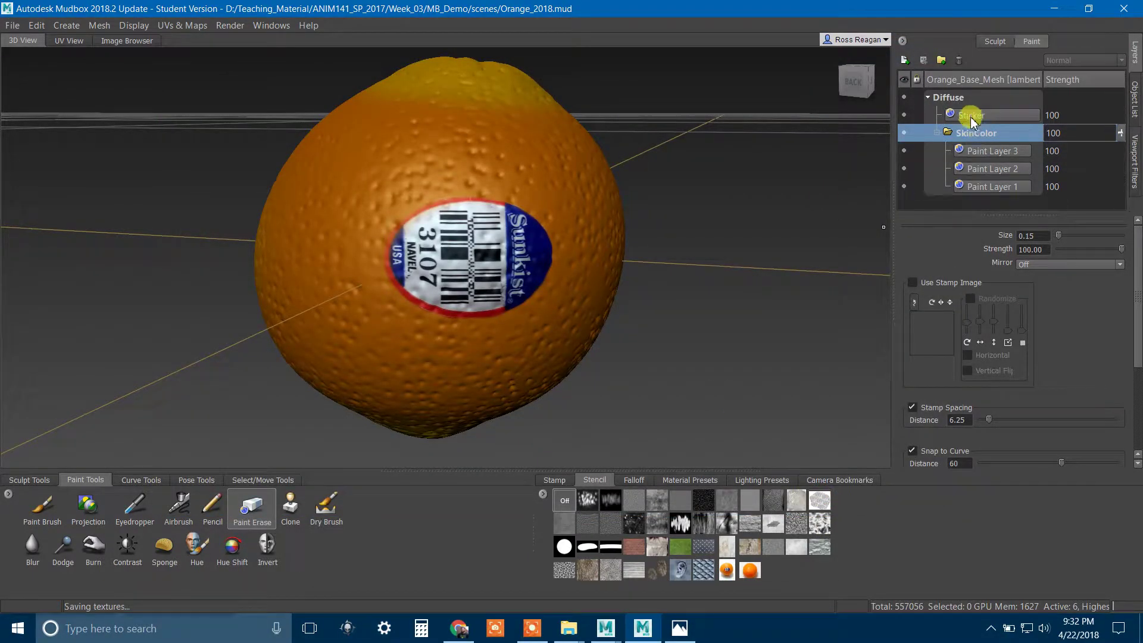
Step: Export the Sticker layer to the sourceimages folder as an 8 bit RGBA Targa file named Orange_Sticker_Color
{"action": "left_click", "coordinate": [972, 117]}
{"action": "right_click", "coordinate": [1025, 121]}
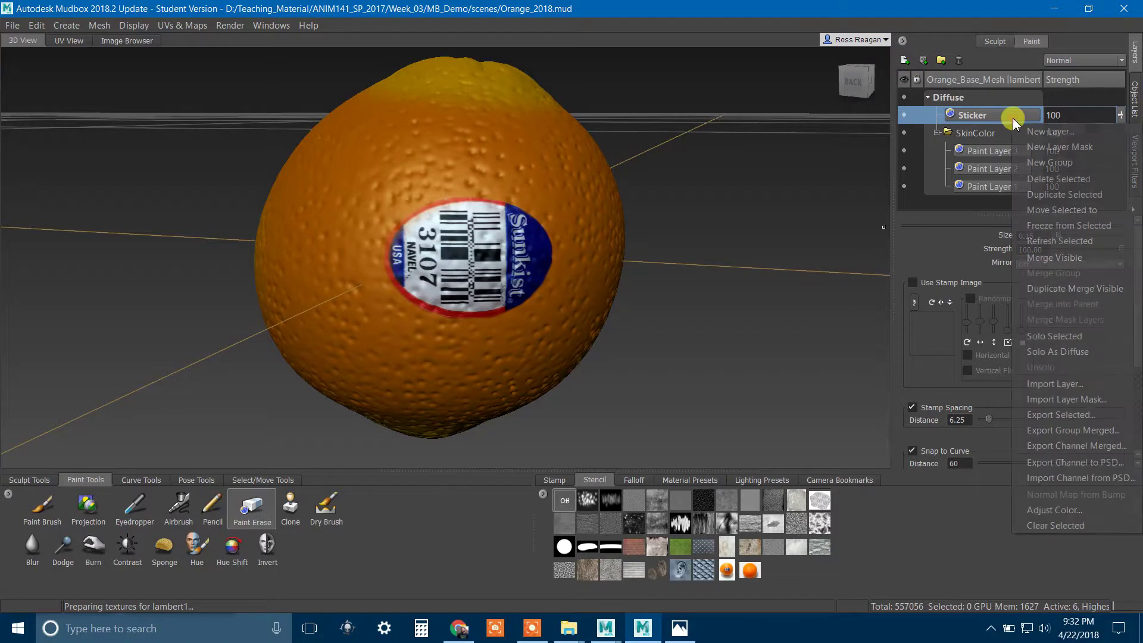
{"action": "left_click", "coordinate": [1060, 417]}
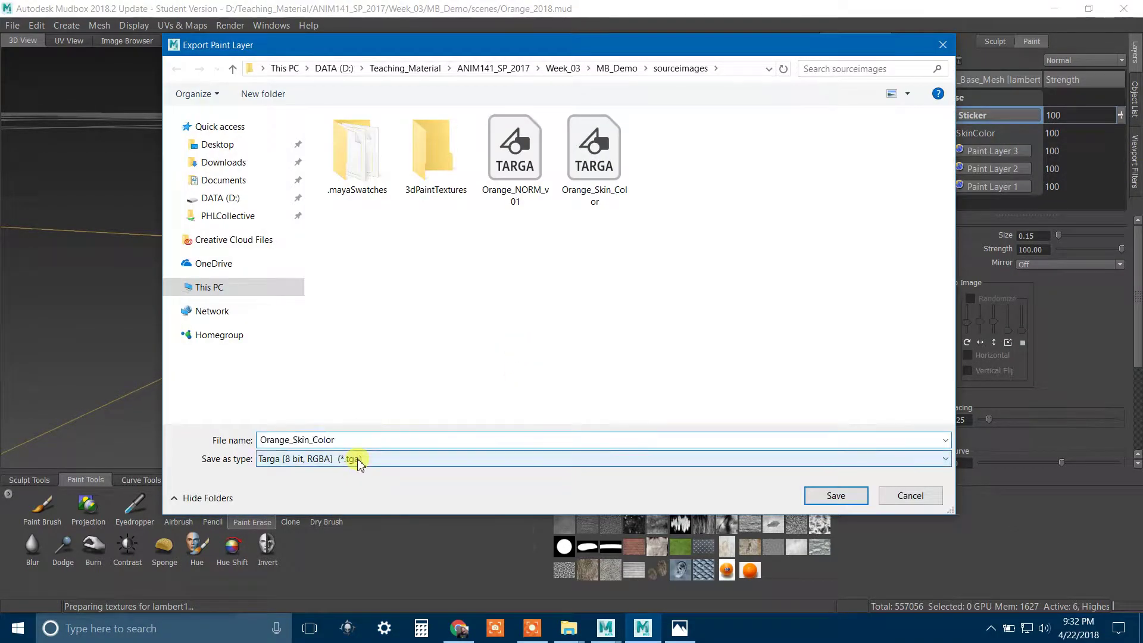
{"action": "left_click", "coordinate": [359, 463]}
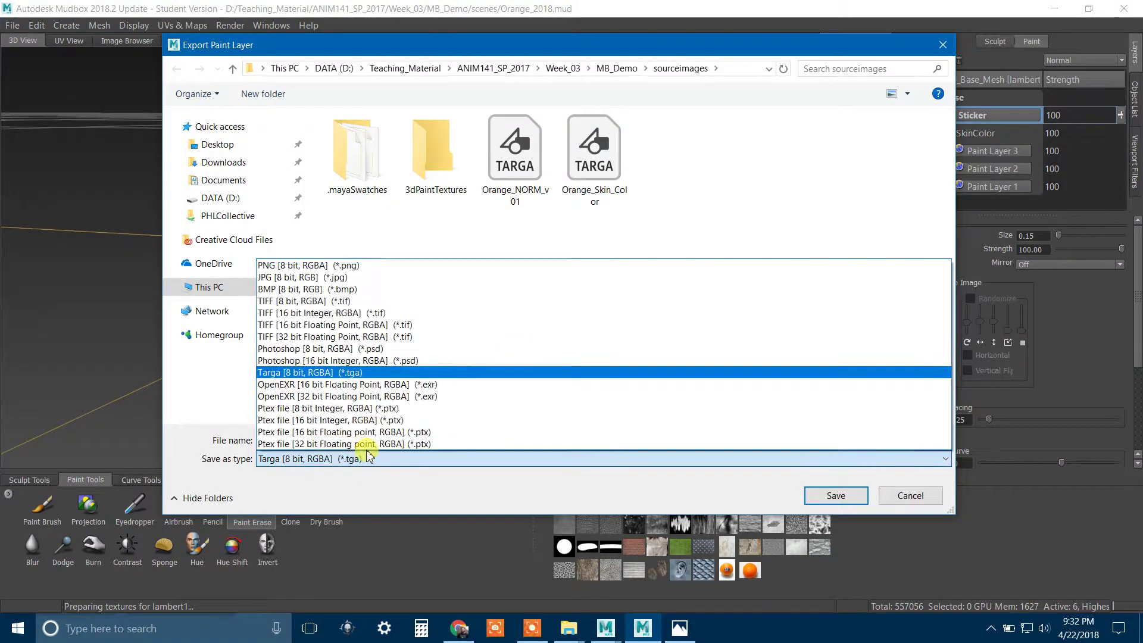
{"action": "left_click", "coordinate": [311, 373]}
{"action": "double_click", "coordinate": [308, 440]}
{"action": "left_click_drag", "start_coordinate": [309, 440], "coordinate": [297, 441]}
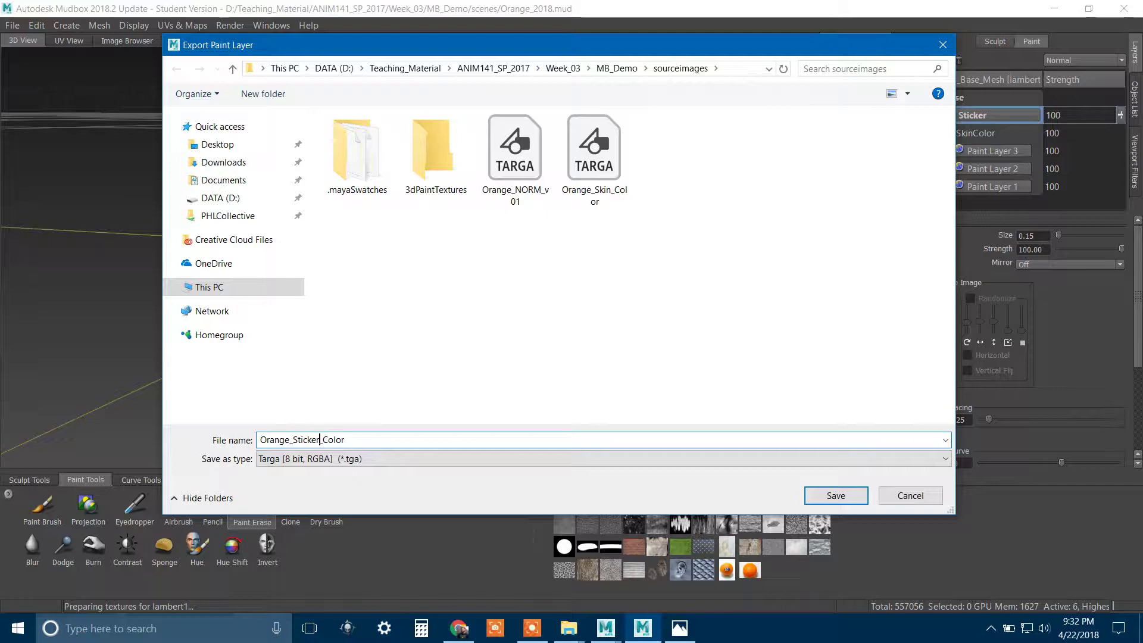
{"action": "left_click", "coordinate": [836, 495]}
Step: Switch to the ORANGE_BASE_02 scene in Maya and view the orange base mesh up close
{"action": "left_click_drag", "start_coordinate": [660, 274], "coordinate": [833, 253], "text": "alt"}
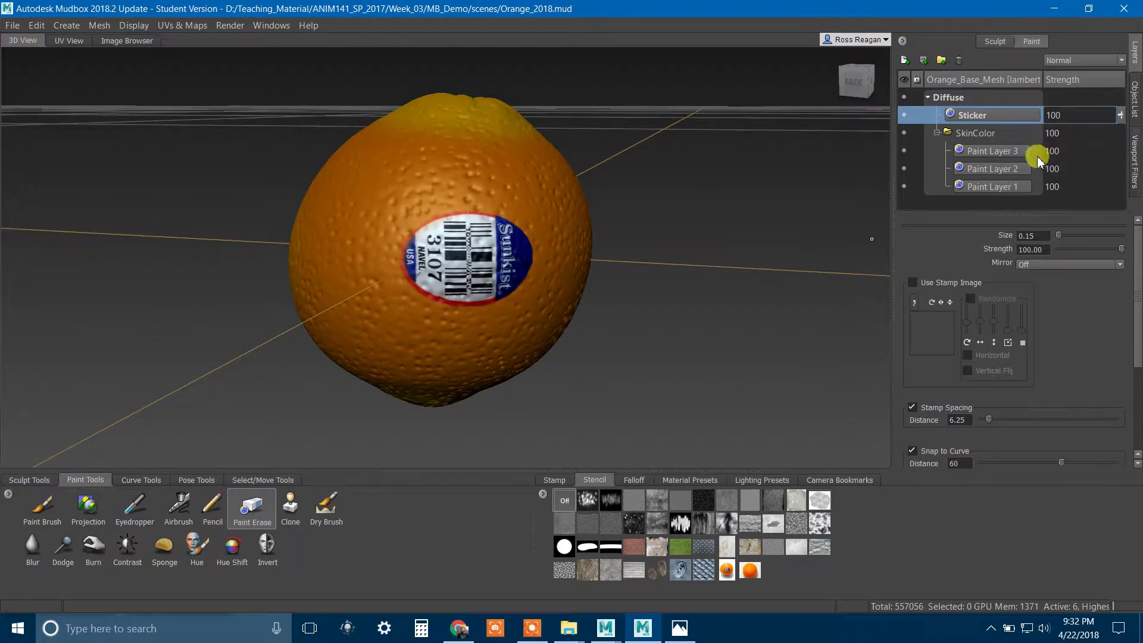
{"action": "mouse_move", "coordinate": [690, 271]}
{"action": "left_mouse_down", "text": "alt"}
{"action": "mouse_move", "coordinate": [709, 274]}
{"action": "mouse_move", "coordinate": [705, 283]}
{"action": "mouse_move", "coordinate": [712, 268]}
{"action": "left_mouse_up", "text": "alt"}
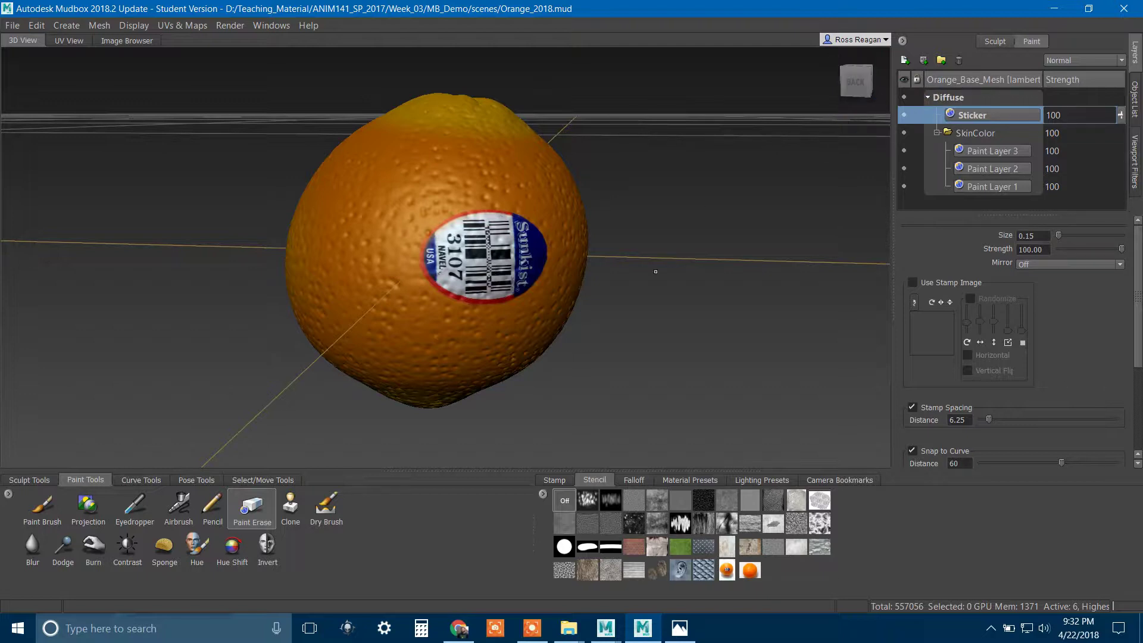
{"action": "mouse_move", "coordinate": [606, 628]}
{"action": "left_click", "coordinate": [670, 569]}
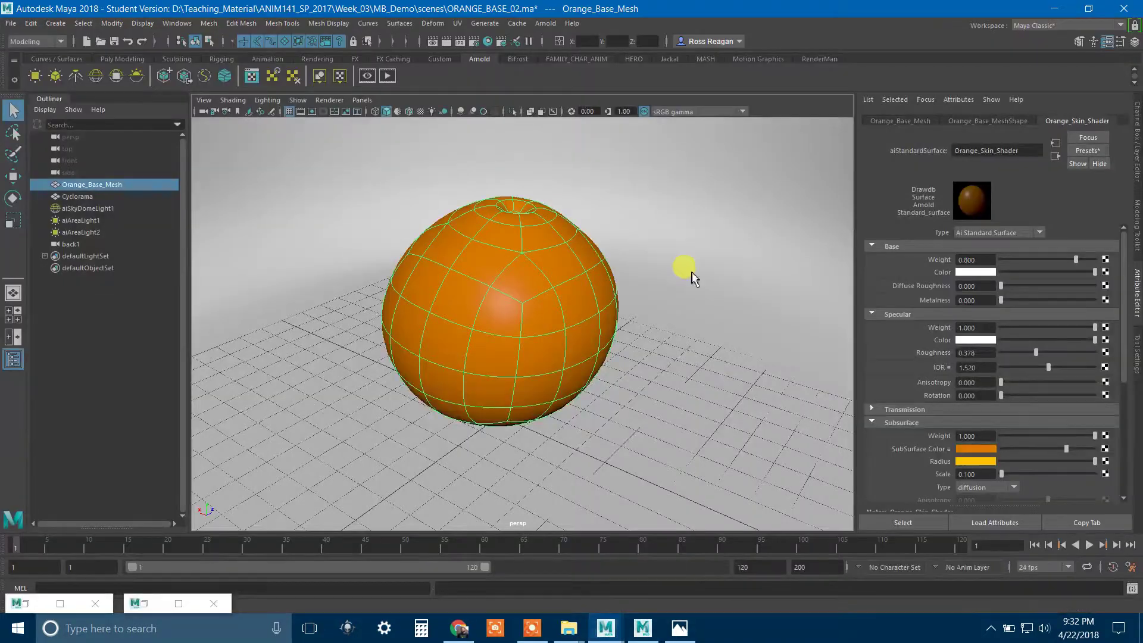
{"action": "left_click_drag", "start_coordinate": [690, 323], "coordinate": [626, 374], "text": "alt"}
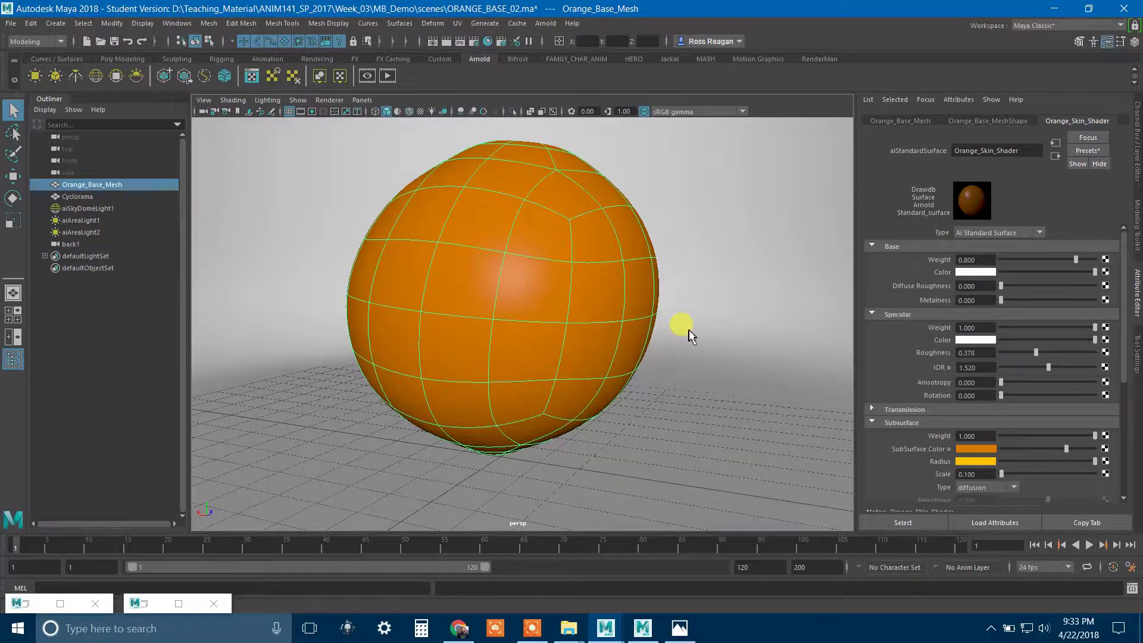
{"action": "left_click_drag", "start_coordinate": [689, 331], "coordinate": [691, 353], "text": "alt"}
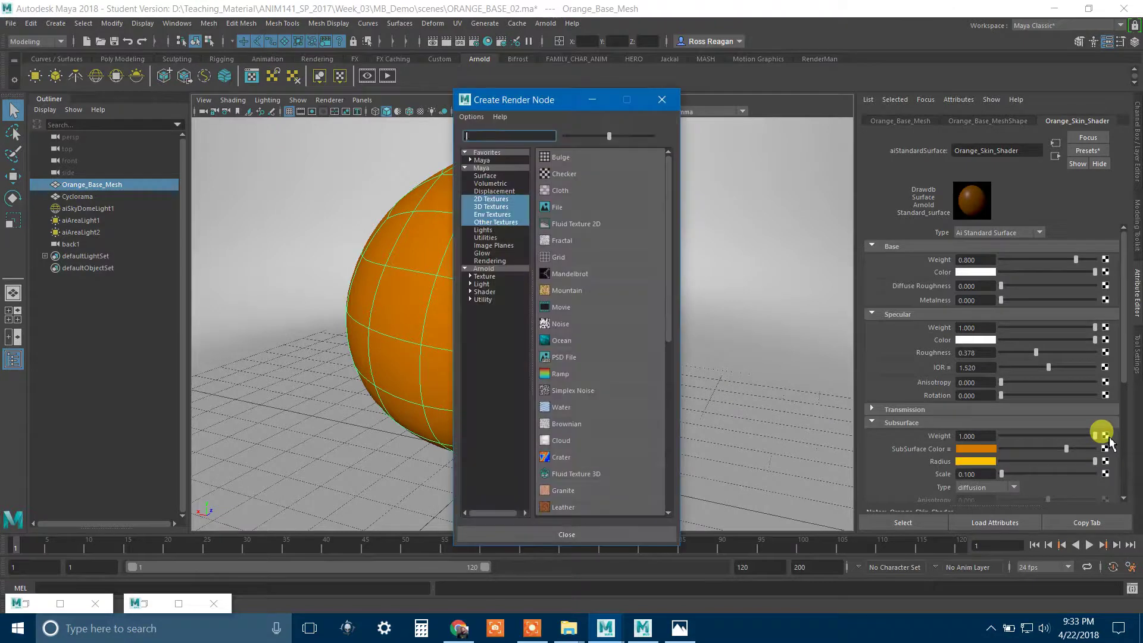
{"action": "left_click", "coordinate": [558, 205]}
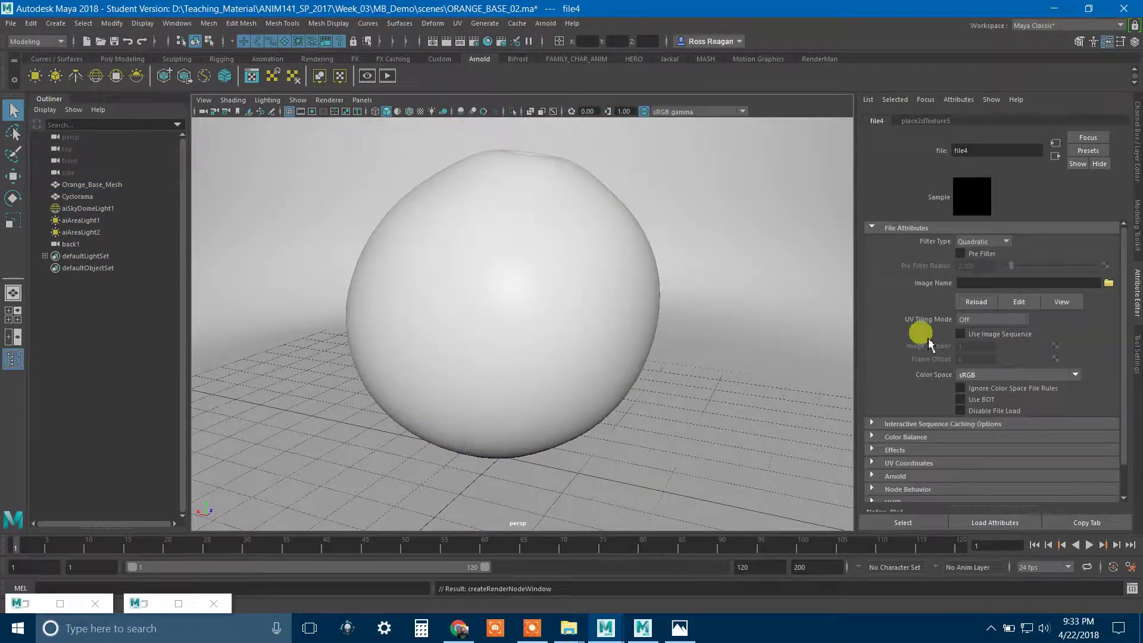
{"action": "left_click", "coordinate": [1108, 285]}
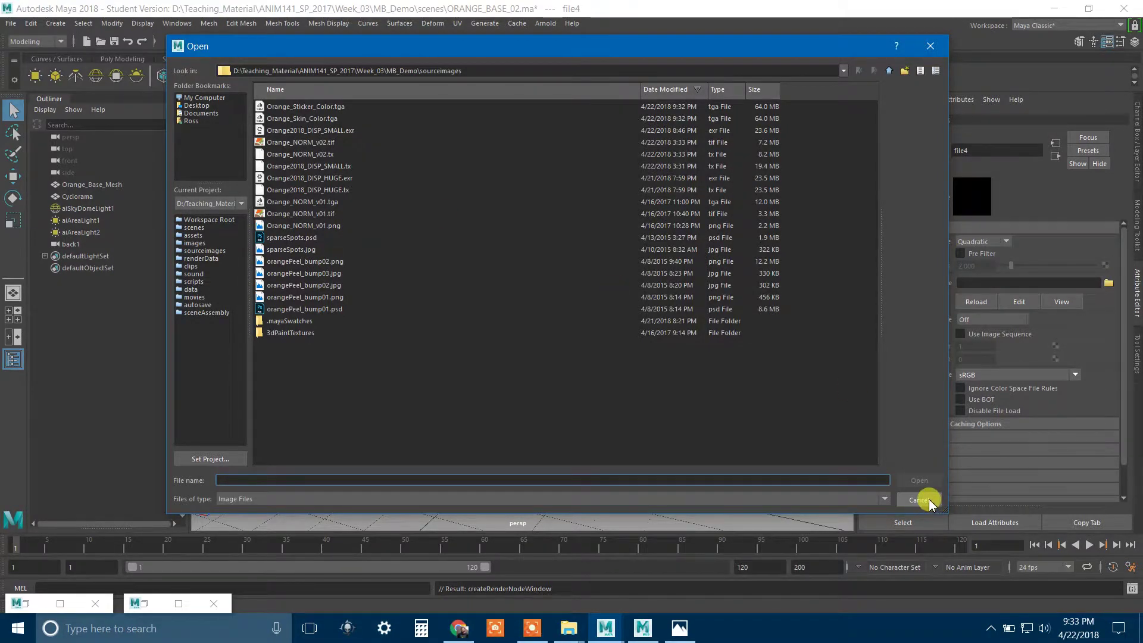
{"action": "left_click", "coordinate": [920, 500]}
{"action": "key", "text": "ctrl+z"}
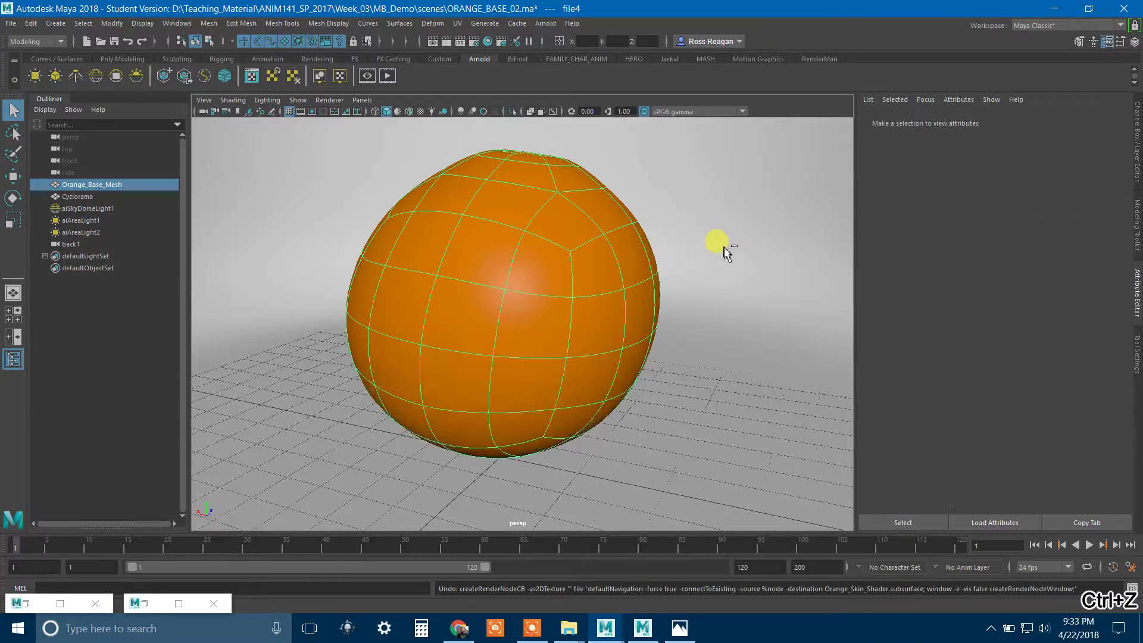
Step: Map a Checker texture to the Subsurface Weight of Orange_Skin_Shader and show the checker's color balance settings
{"action": "left_click", "coordinate": [1106, 435]}
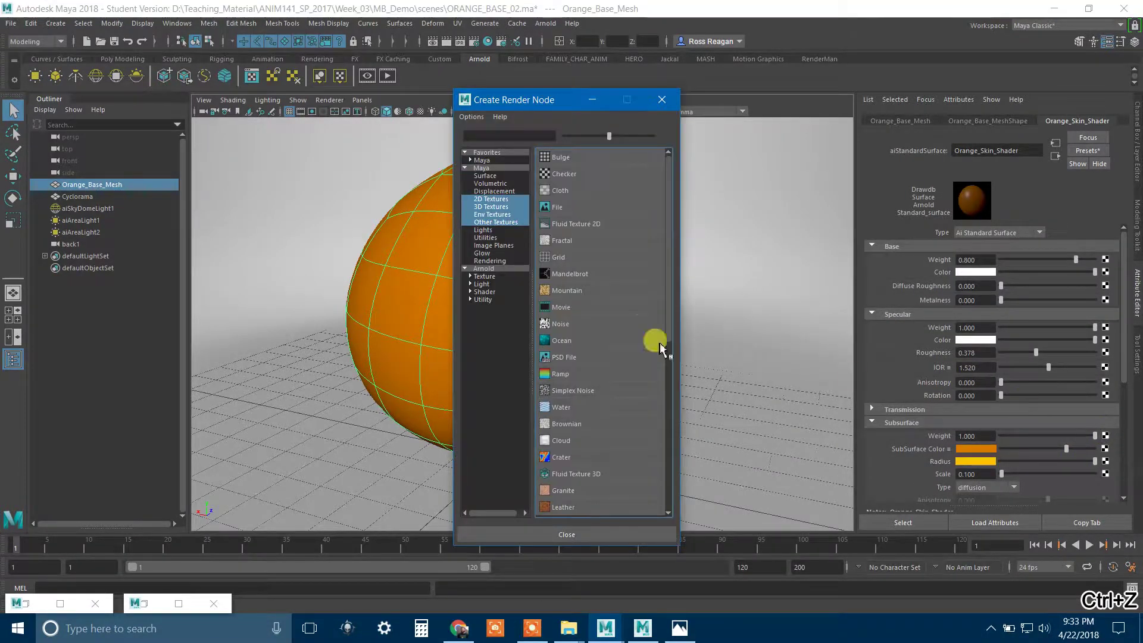
{"action": "left_click", "coordinate": [586, 173]}
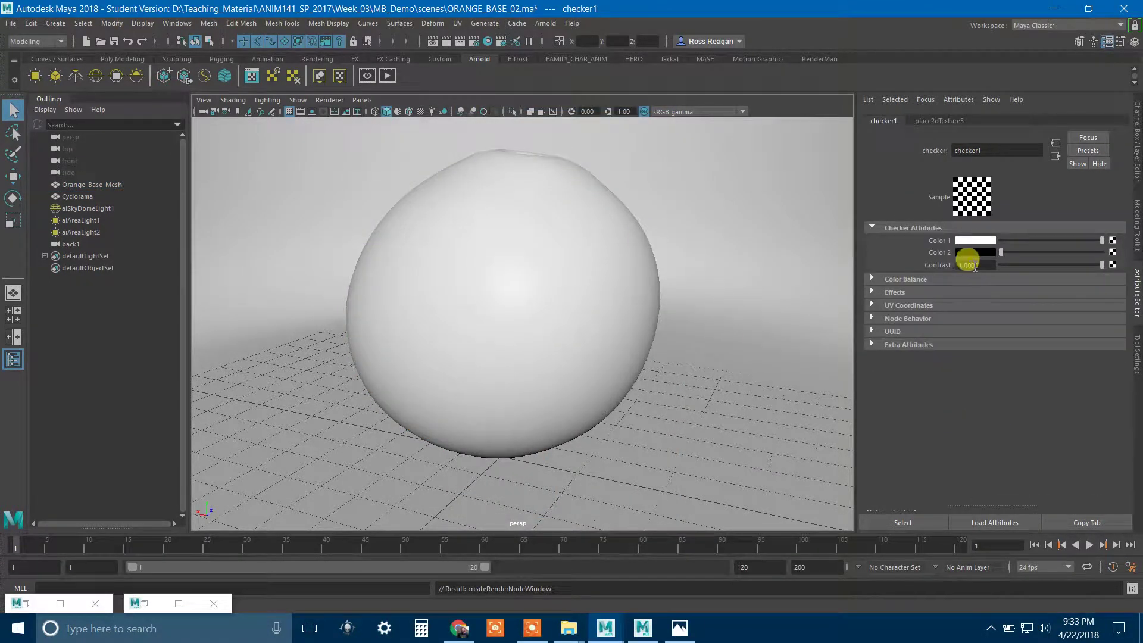
{"action": "left_click", "coordinate": [931, 293]}
{"action": "left_click", "coordinate": [932, 294]}
{"action": "left_click", "coordinate": [932, 280]}
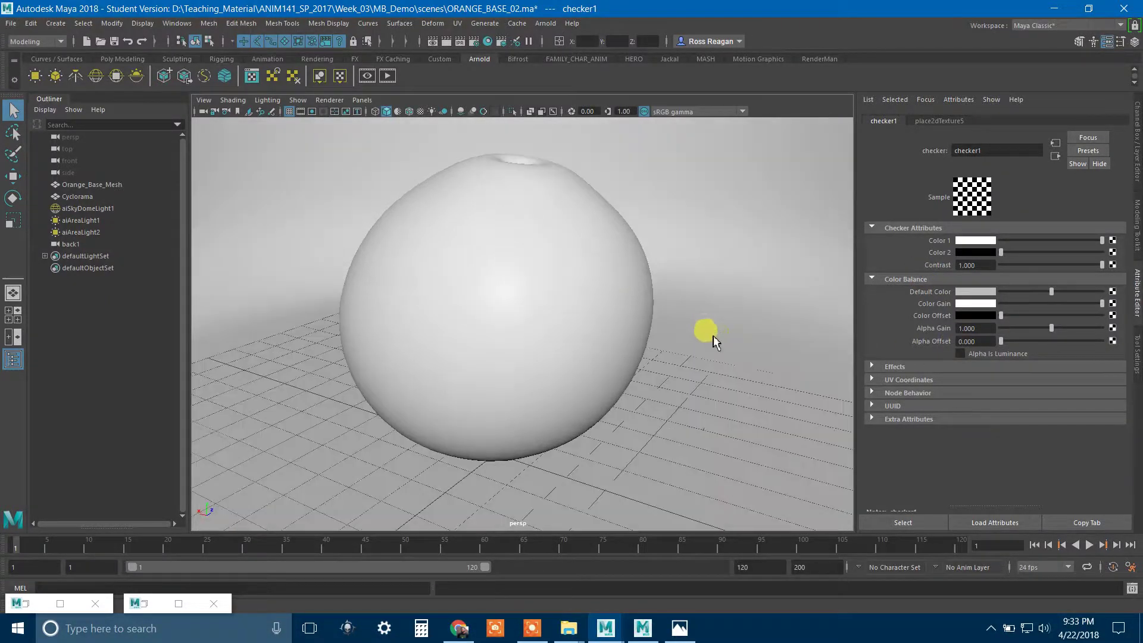
Step: Set the base color of the orange mesh's Orange_Skin_Shader to pure blue
{"action": "left_click", "coordinate": [598, 217]}
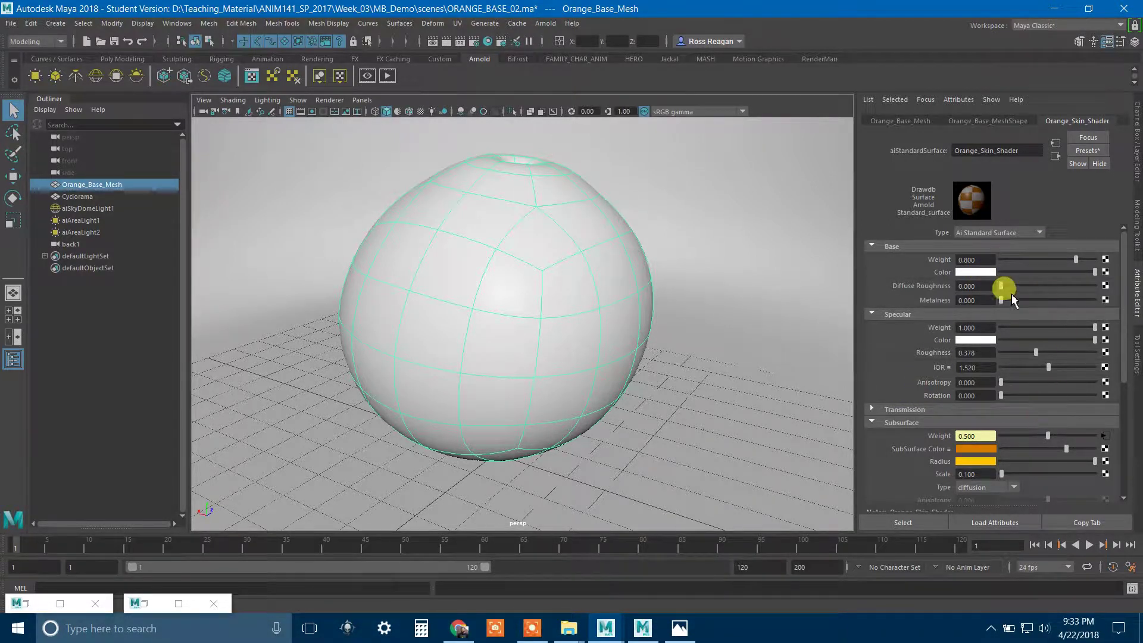
{"action": "left_click_drag", "start_coordinate": [1001, 300], "coordinate": [881, 306]}
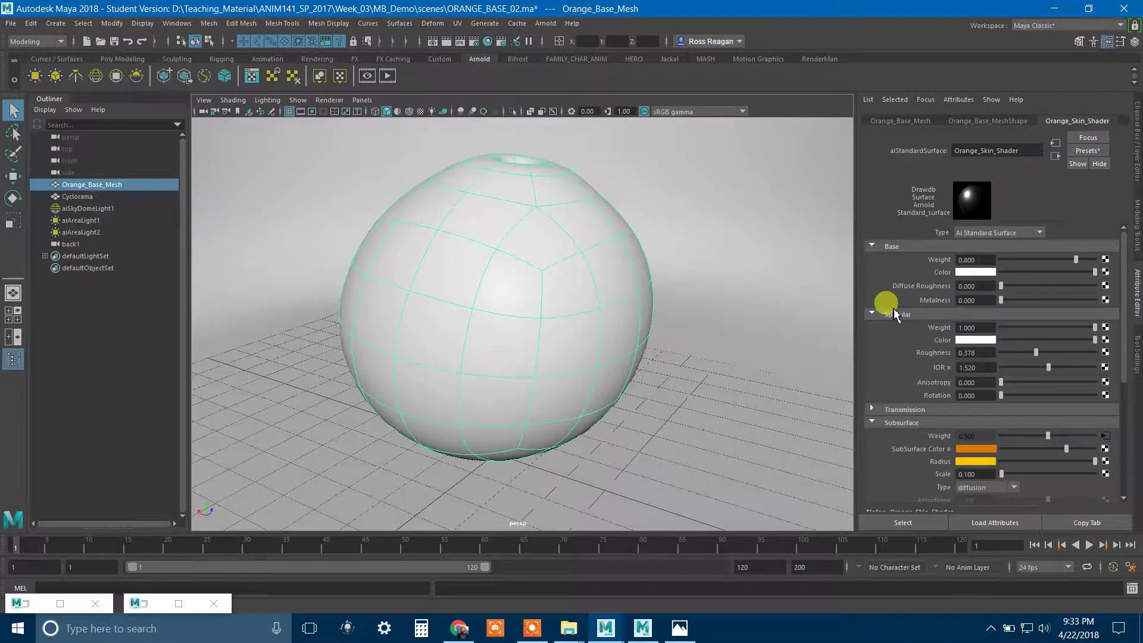
{"action": "left_click", "coordinate": [987, 272]}
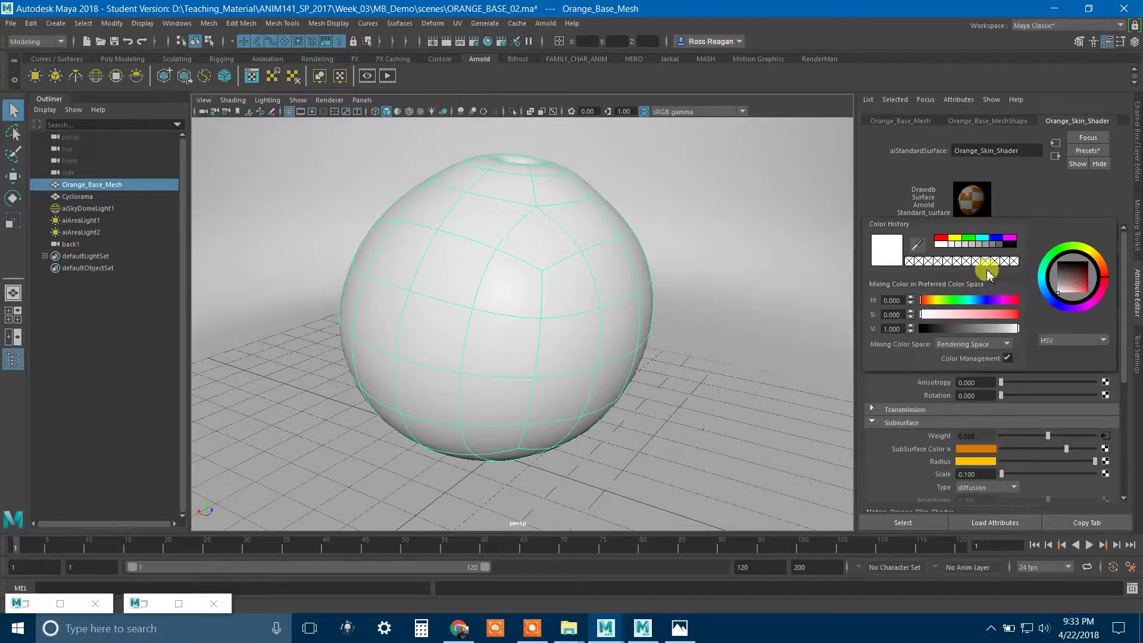
{"action": "left_click", "coordinate": [1003, 239]}
Step: Turn on textured display in the perspective view to show the checker pattern on the orange
{"action": "left_click_drag", "start_coordinate": [717, 309], "coordinate": [727, 315], "text": "alt"}
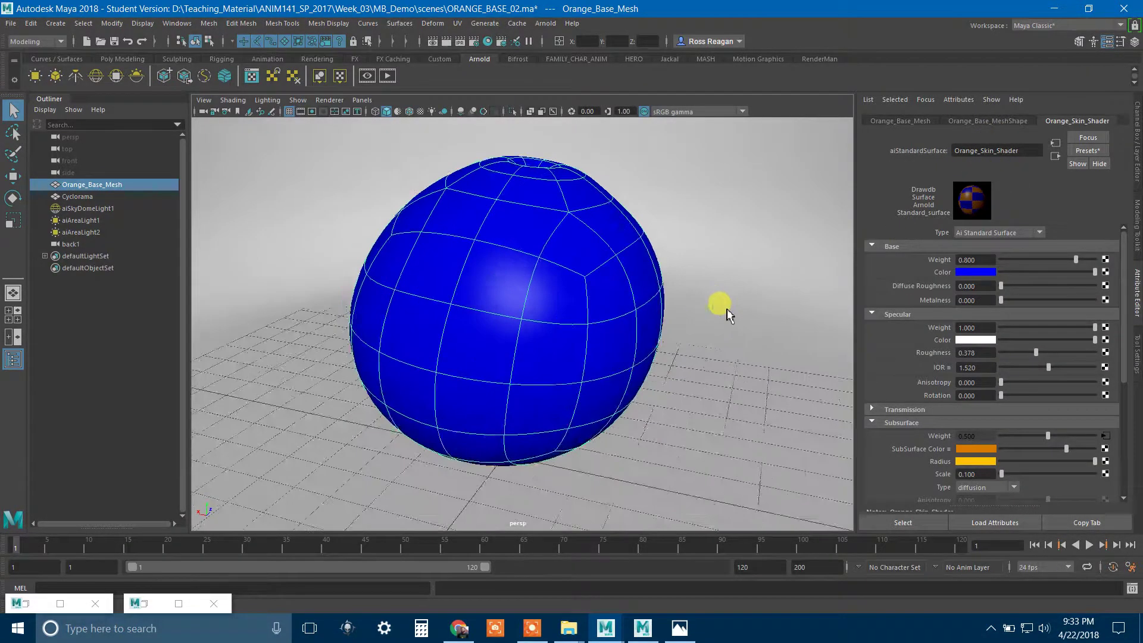
{"action": "right_click_drag", "start_coordinate": [727, 310], "coordinate": [665, 310], "text": "alt"}
{"action": "left_click", "coordinate": [430, 113]}
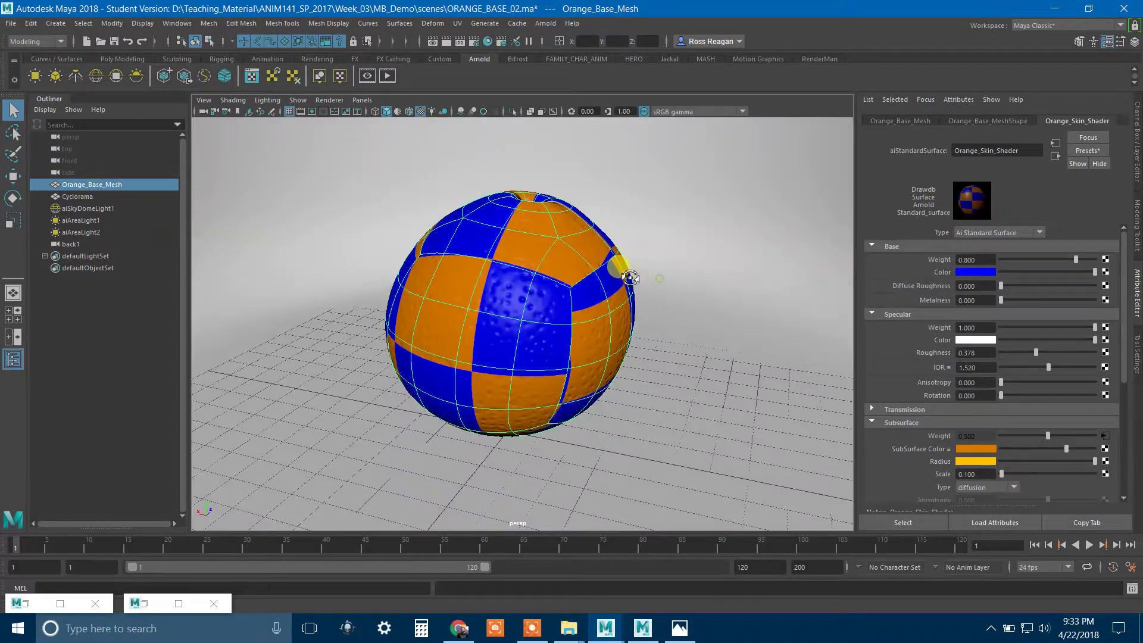
{"action": "mouse_move", "coordinate": [620, 263]}
{"action": "left_mouse_down", "text": "alt"}
{"action": "mouse_move", "coordinate": [541, 291]}
{"action": "mouse_move", "coordinate": [518, 284]}
{"action": "mouse_move", "coordinate": [707, 300]}
{"action": "mouse_move", "coordinate": [541, 276]}
{"action": "mouse_move", "coordinate": [564, 300]}
{"action": "left_mouse_up", "text": "alt"}
Step: Bring up the Hypershade and Arnold RenderView windows and examine the rendered checker pattern on the orange up close
{"action": "left_click", "coordinate": [156, 602]}
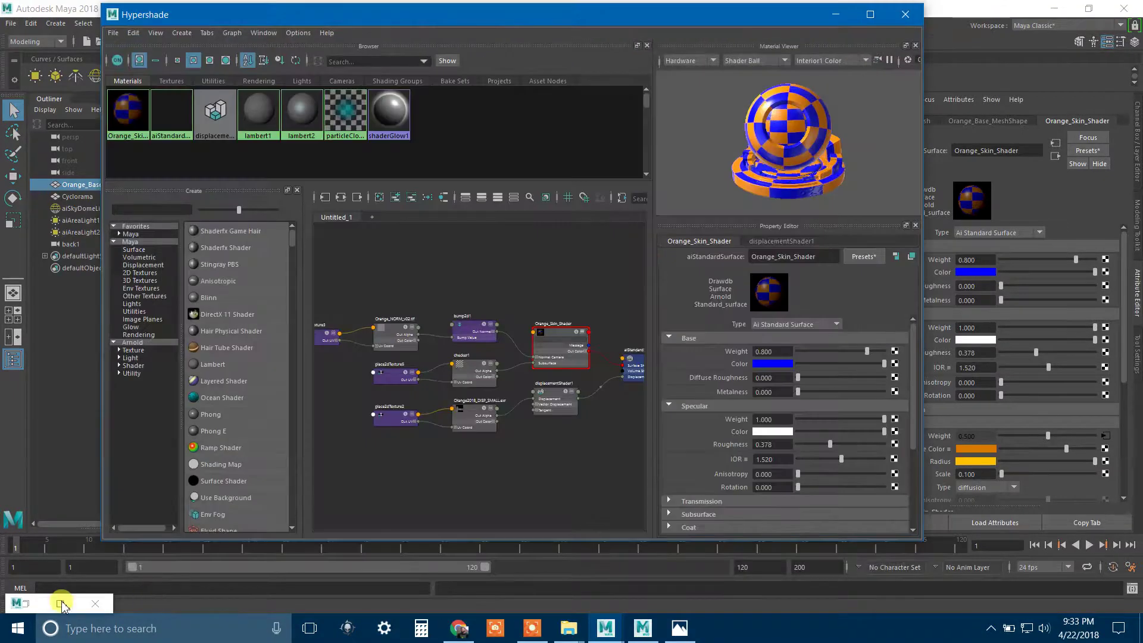
{"action": "left_click", "coordinate": [35, 604]}
{"action": "double_click", "coordinate": [36, 604]}
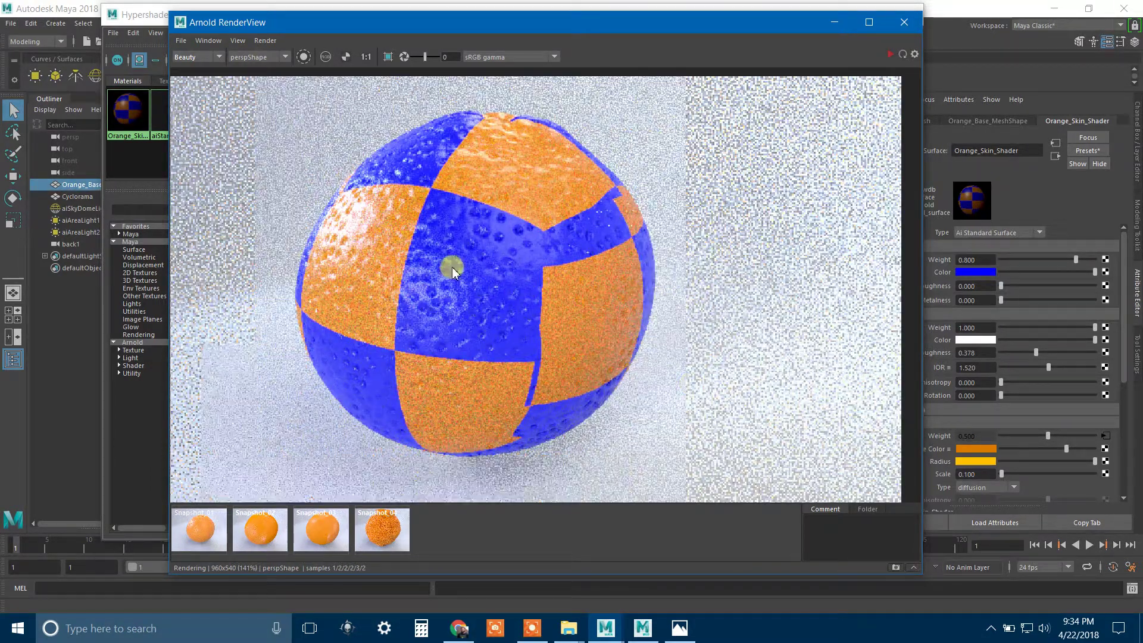
{"action": "scroll", "coordinate": [452, 262], "scroll_direction": "up", "scroll_amount": 3}
{"action": "middle_click_drag", "start_coordinate": [484, 275], "coordinate": [494, 276]}
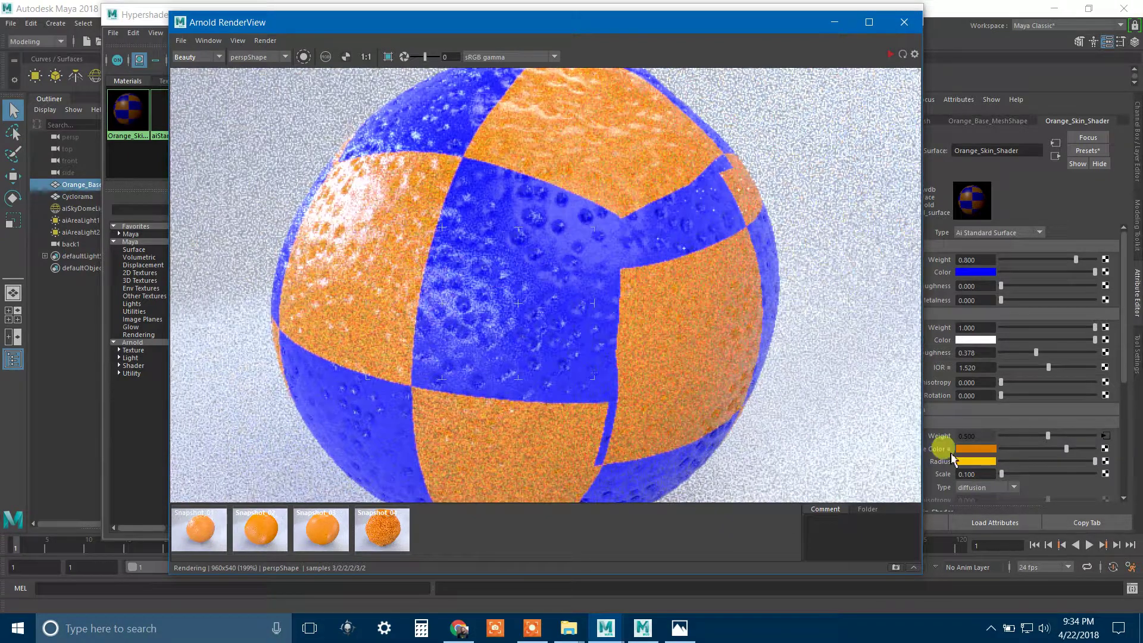
{"action": "left_click_drag", "start_coordinate": [705, 30], "coordinate": [604, 38]}
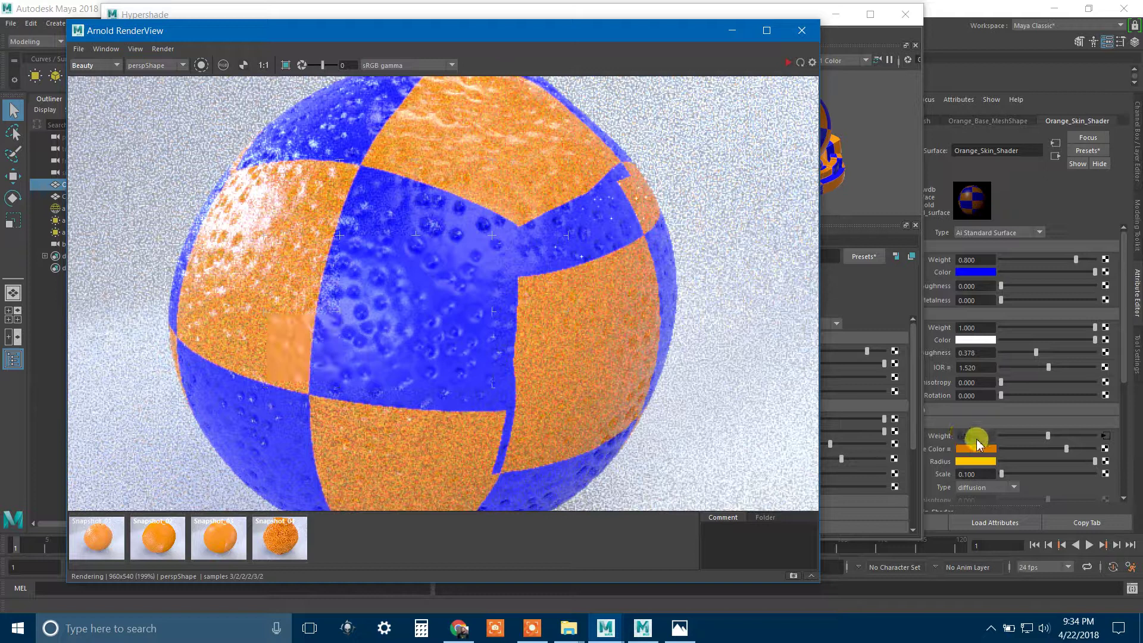
{"action": "left_click", "coordinate": [233, 255]}
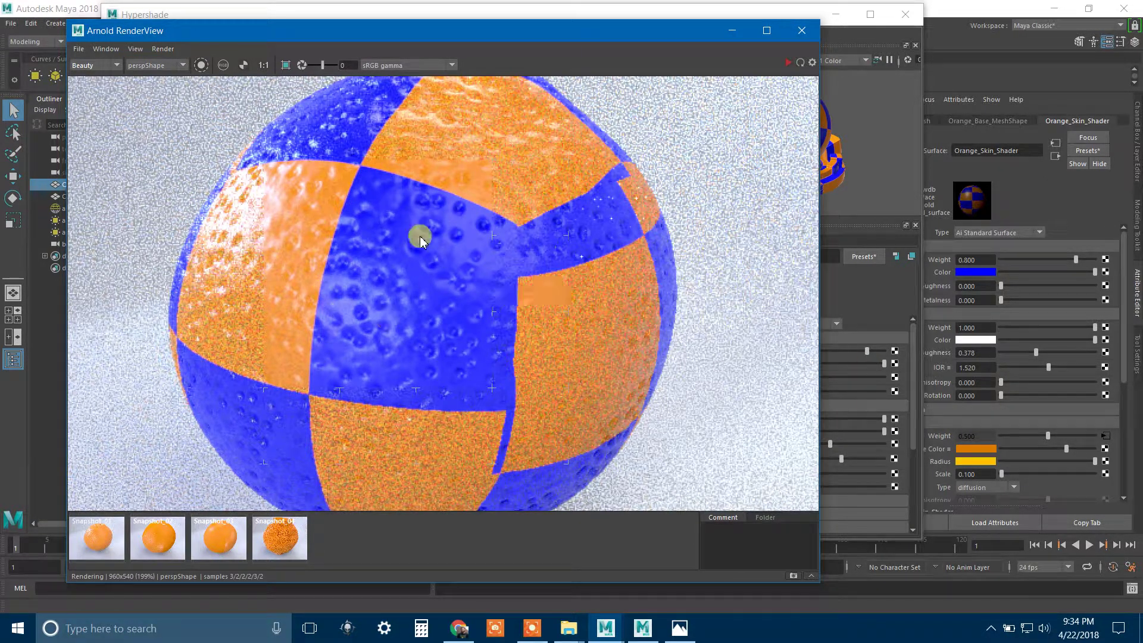
{"action": "scroll", "coordinate": [475, 348], "scroll_direction": "down", "scroll_amount": 2}
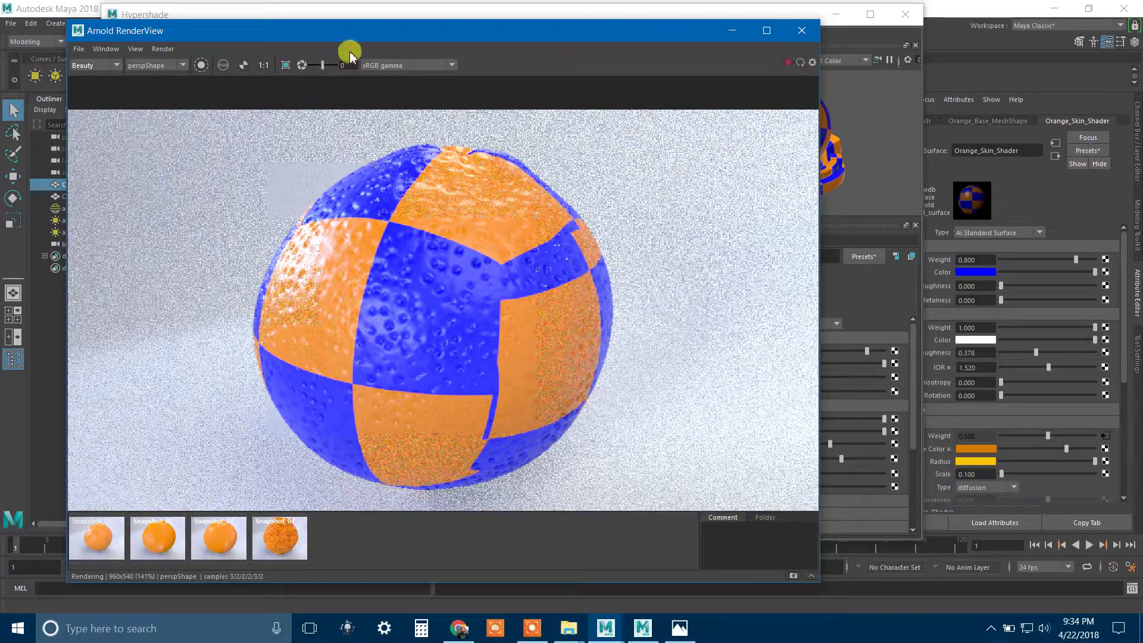
Step: Set the skin shader's Metalness to 1 and re-render the orange to inspect its surface
{"action": "left_click", "coordinate": [162, 49]}
{"action": "left_click", "coordinate": [177, 91]}
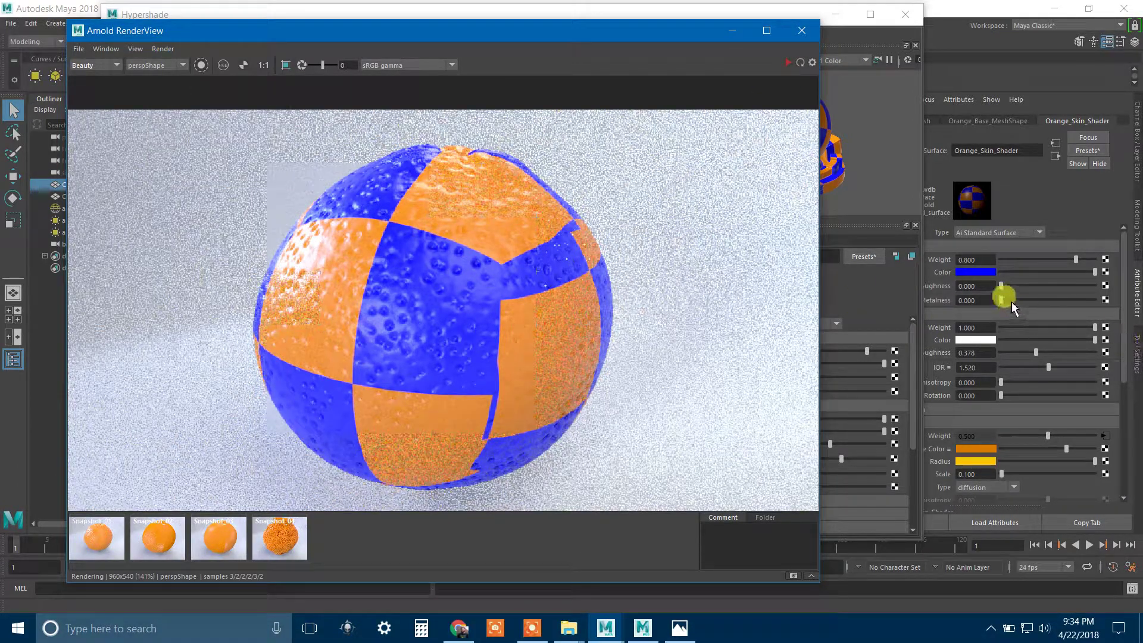
{"action": "left_click_drag", "start_coordinate": [1005, 299], "coordinate": [1134, 301]}
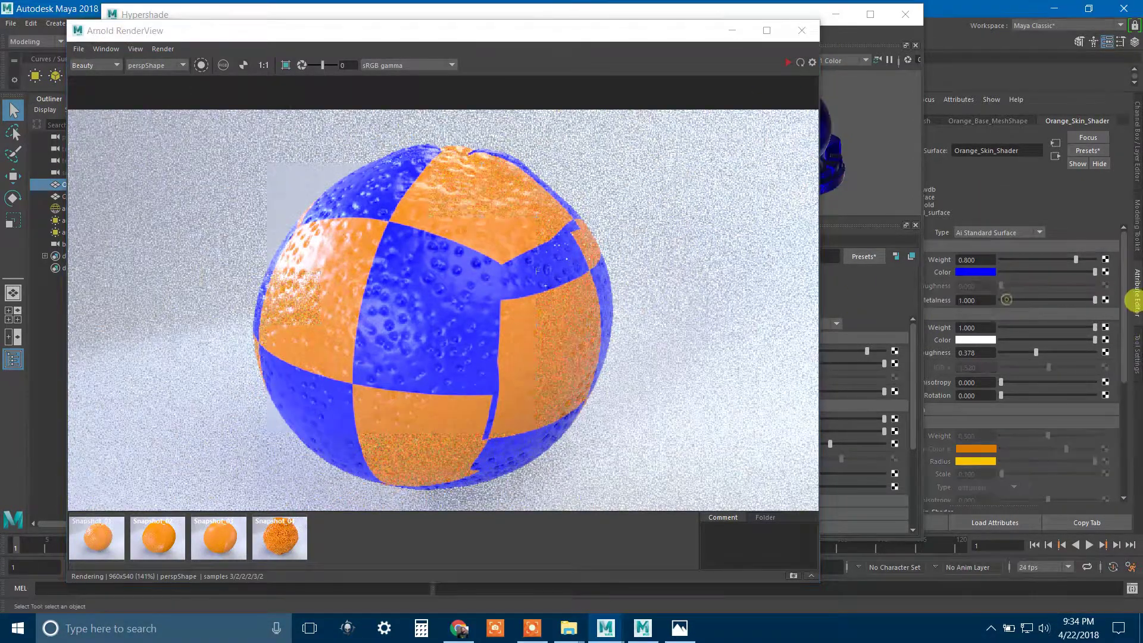
{"action": "left_click", "coordinate": [799, 65]}
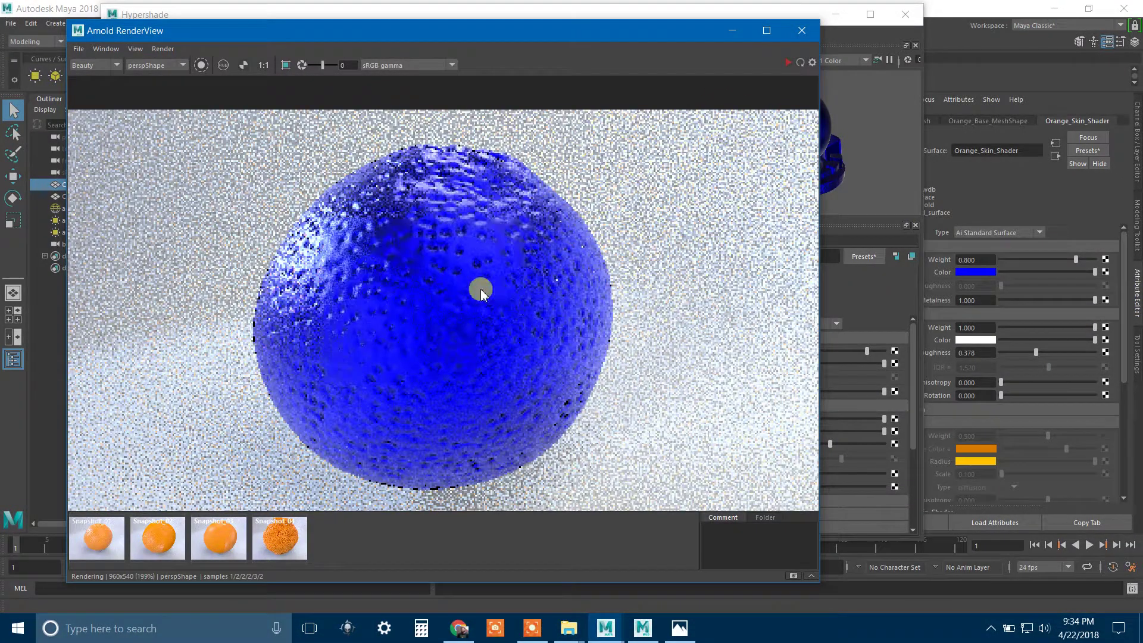
{"action": "scroll", "coordinate": [482, 292], "scroll_direction": "up", "scroll_amount": 2}
{"action": "scroll", "coordinate": [482, 292], "scroll_direction": "down", "scroll_amount": 2}
{"action": "scroll", "coordinate": [481, 292], "scroll_direction": "up", "scroll_amount": 2}
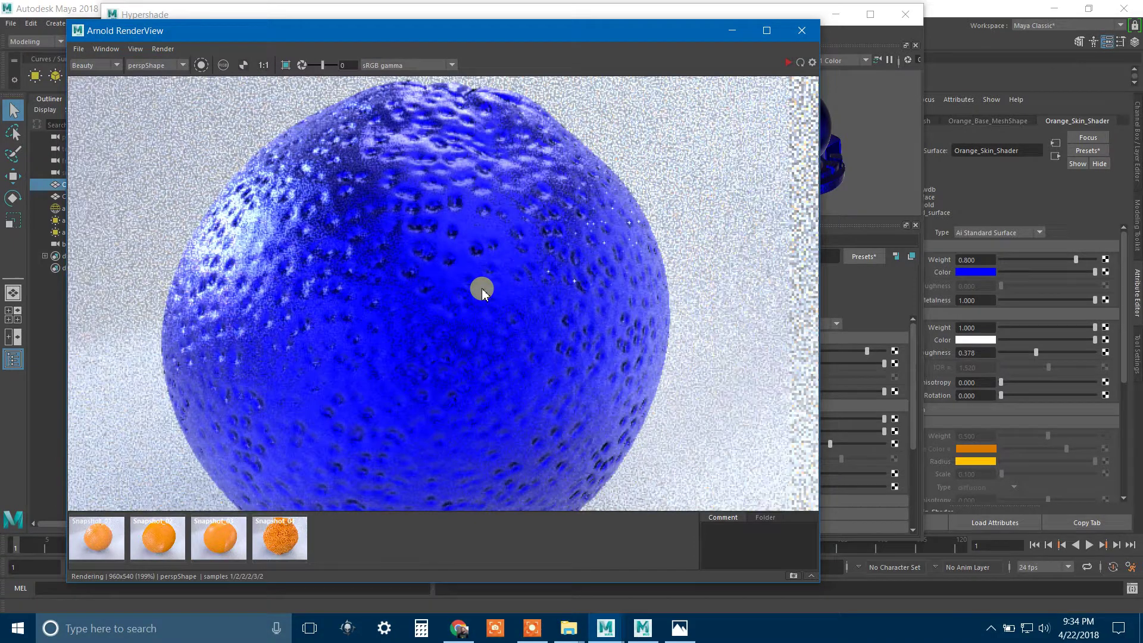
{"action": "scroll", "coordinate": [482, 291], "scroll_direction": "down", "scroll_amount": 1}
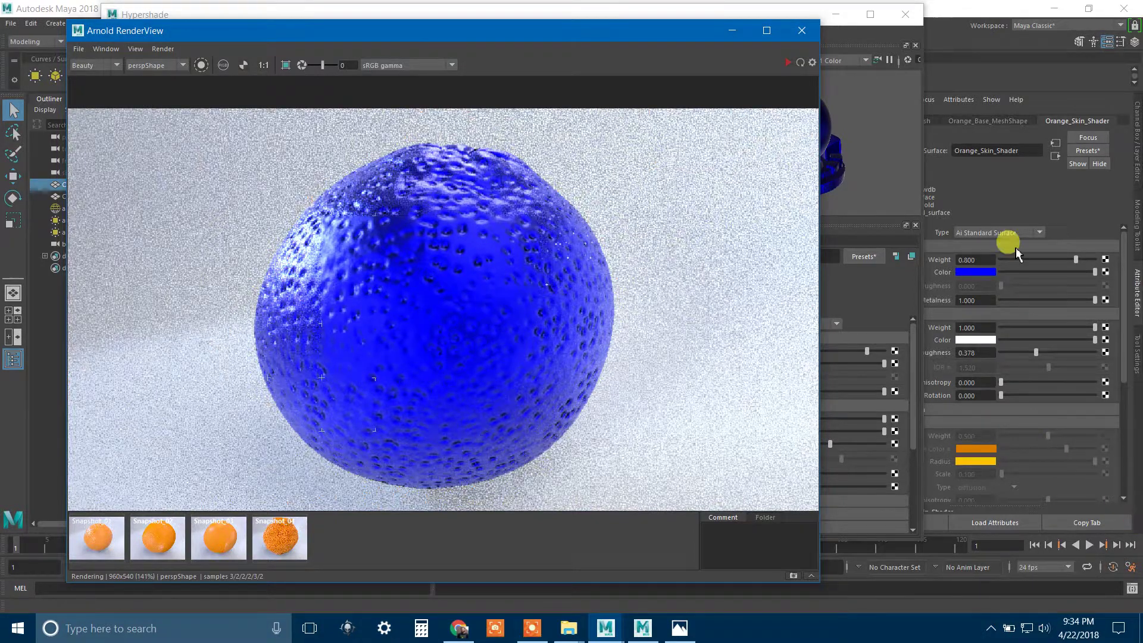
Step: Abort the render and set the skin shader's Metalness back to 0
{"action": "left_click", "coordinate": [163, 48]}
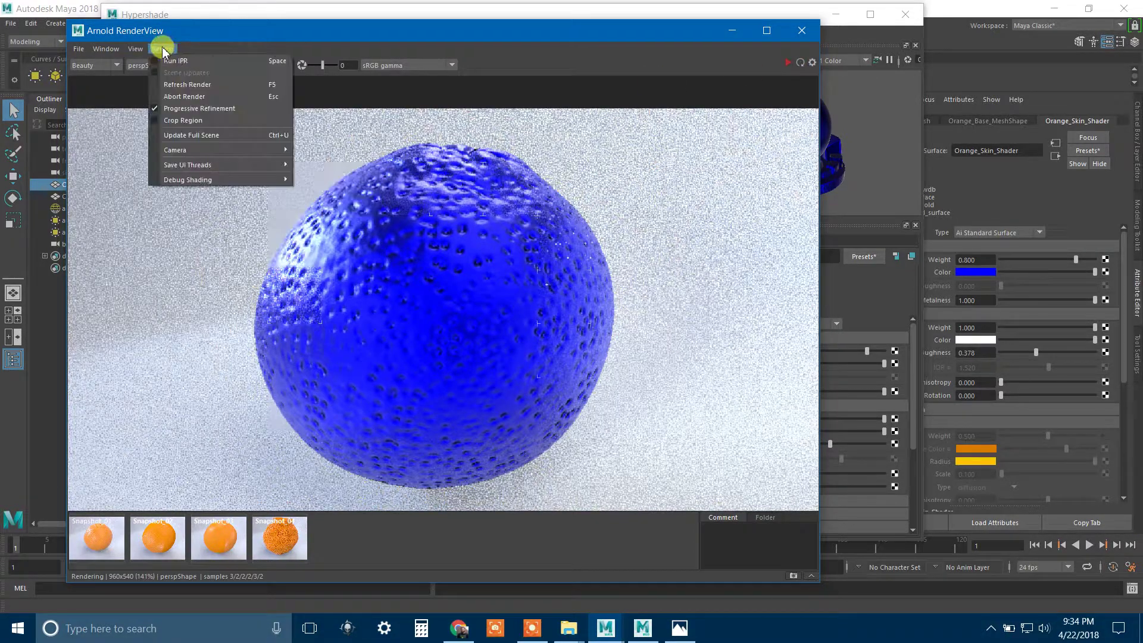
{"action": "left_click", "coordinate": [179, 97]}
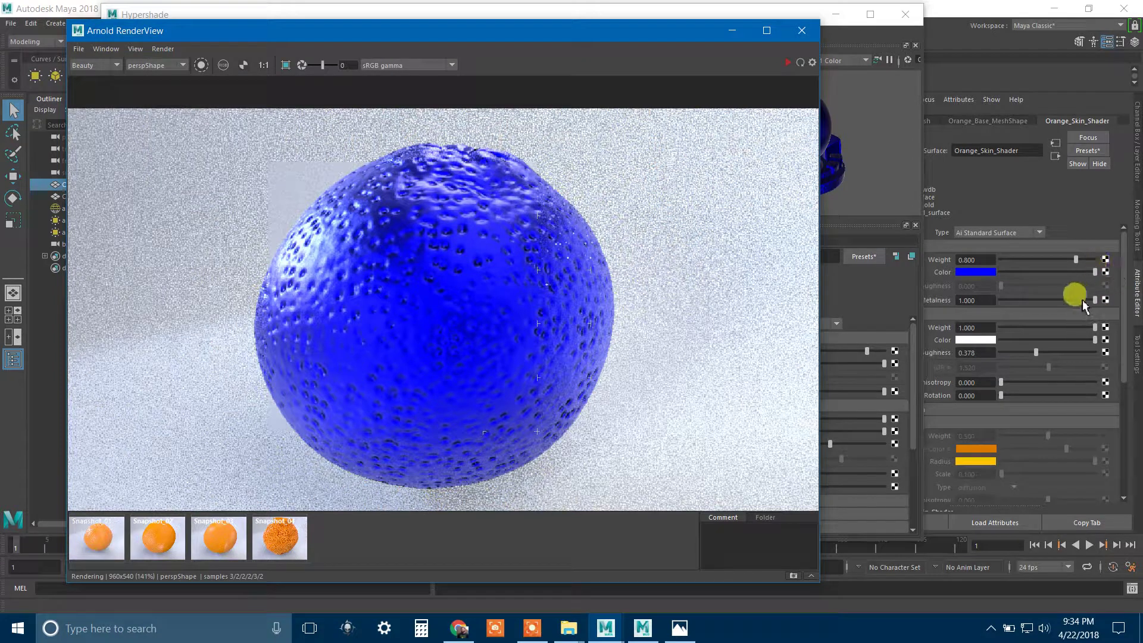
{"action": "left_click_drag", "start_coordinate": [1081, 301], "coordinate": [706, 301]}
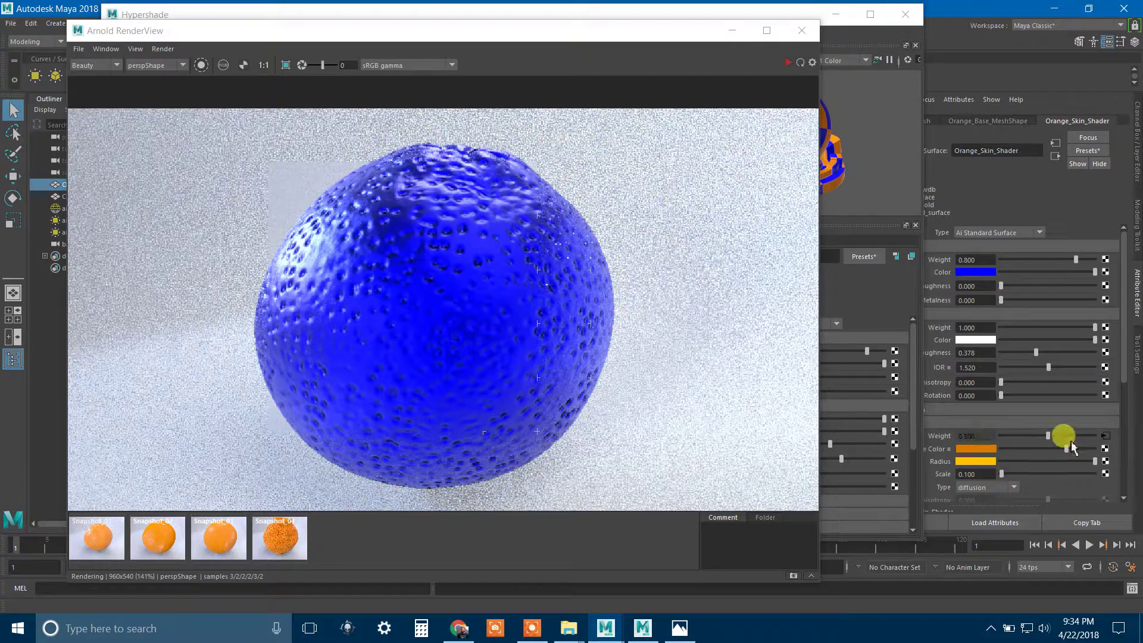
Step: Disconnect the checker texture from the skin shader's Subsurface Weight and set the weight to 1
{"action": "left_click", "coordinate": [1105, 436]}
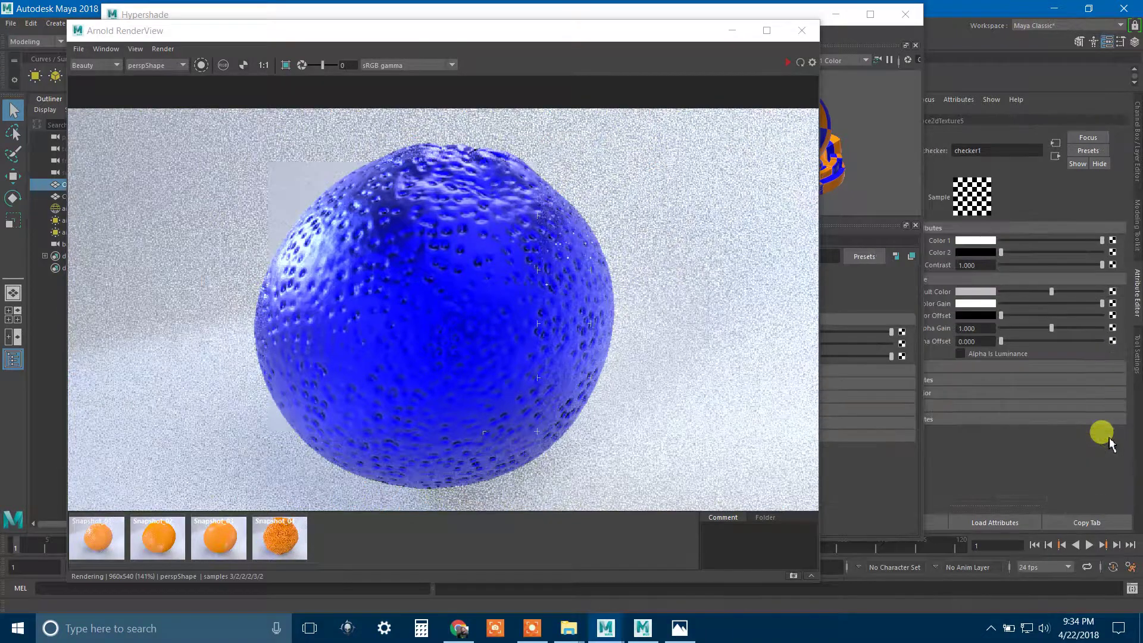
{"action": "left_click", "coordinate": [1058, 159]}
{"action": "right_click", "coordinate": [954, 438]}
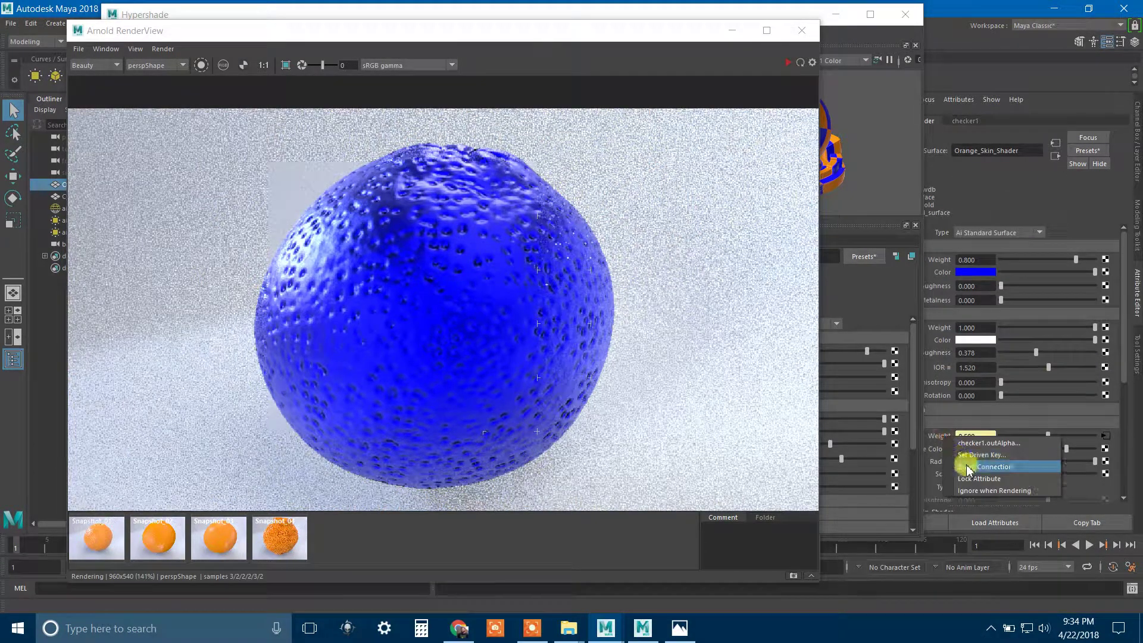
{"action": "left_click", "coordinate": [968, 468]}
{"action": "left_click_drag", "start_coordinate": [1046, 440], "coordinate": [1136, 450]}
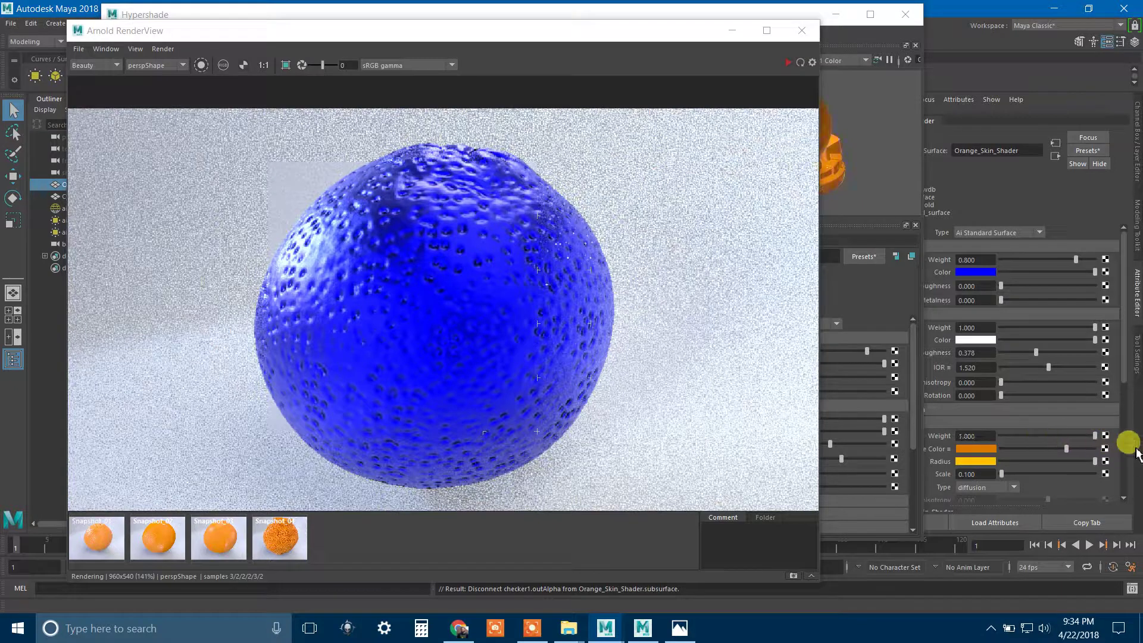
Step: Connect a File texture to the Subsurface Weight and load Orange_Sticker_Color.tga from the sourceimages folder
{"action": "left_click", "coordinate": [1105, 436]}
{"action": "left_click", "coordinate": [549, 200]}
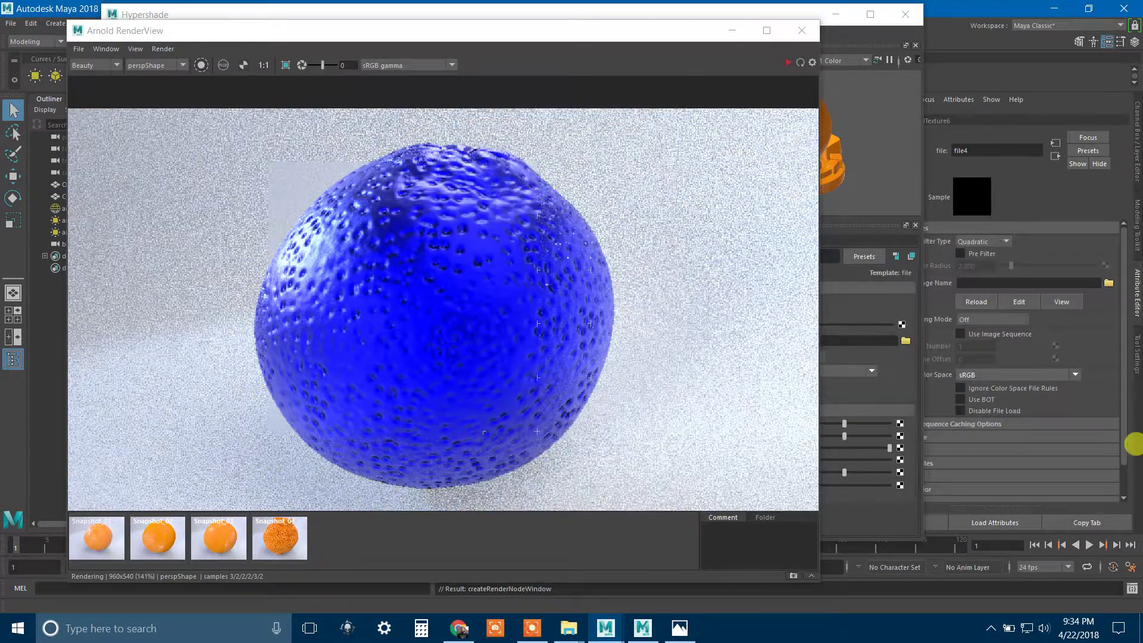
{"action": "left_click", "coordinate": [1109, 285]}
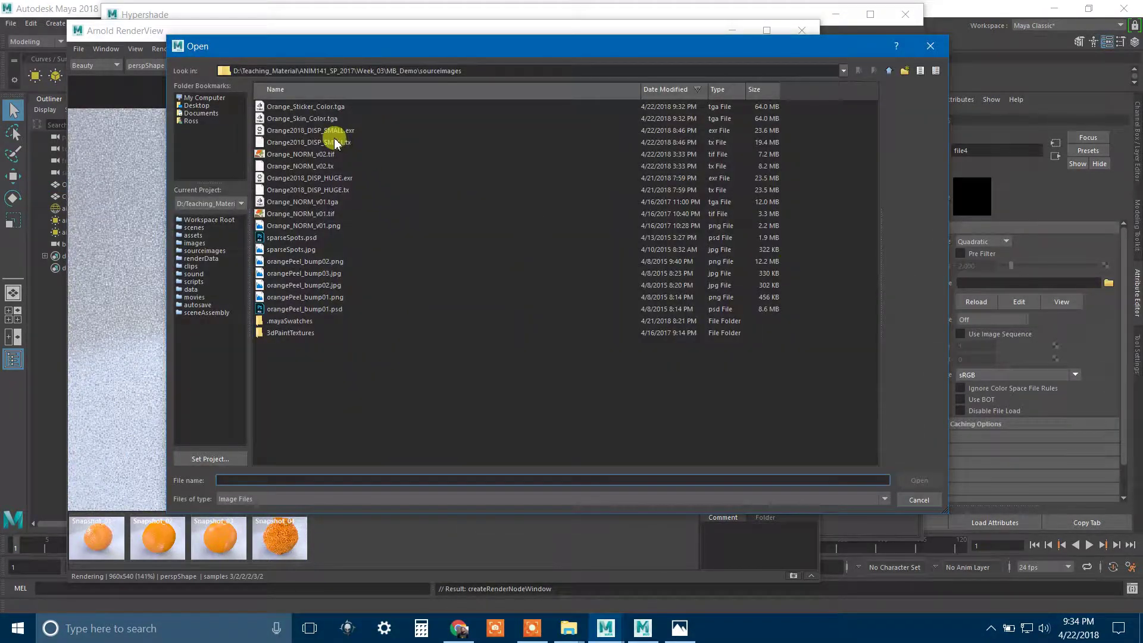
{"action": "left_click", "coordinate": [656, 89]}
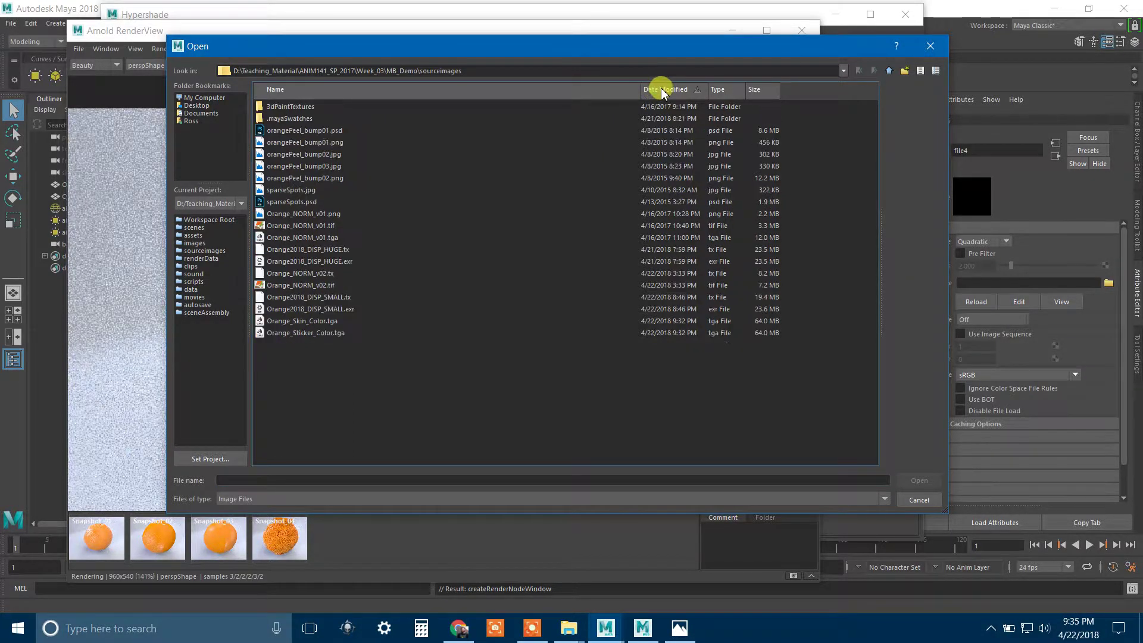
{"action": "left_click", "coordinate": [658, 88]}
{"action": "left_click", "coordinate": [374, 107]}
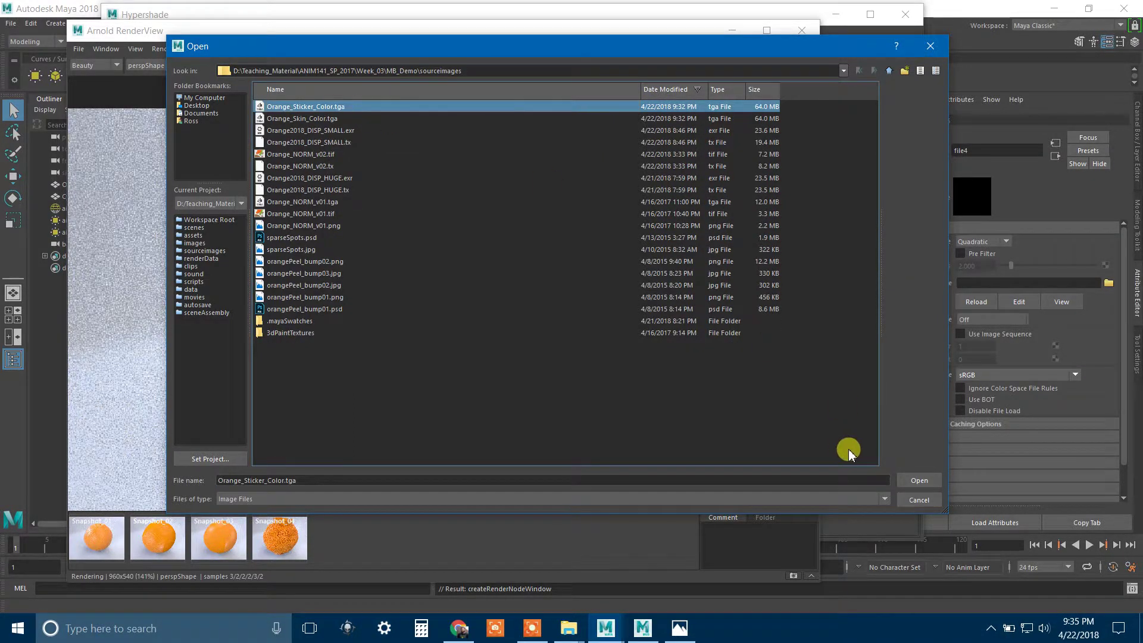
{"action": "left_click", "coordinate": [917, 479]}
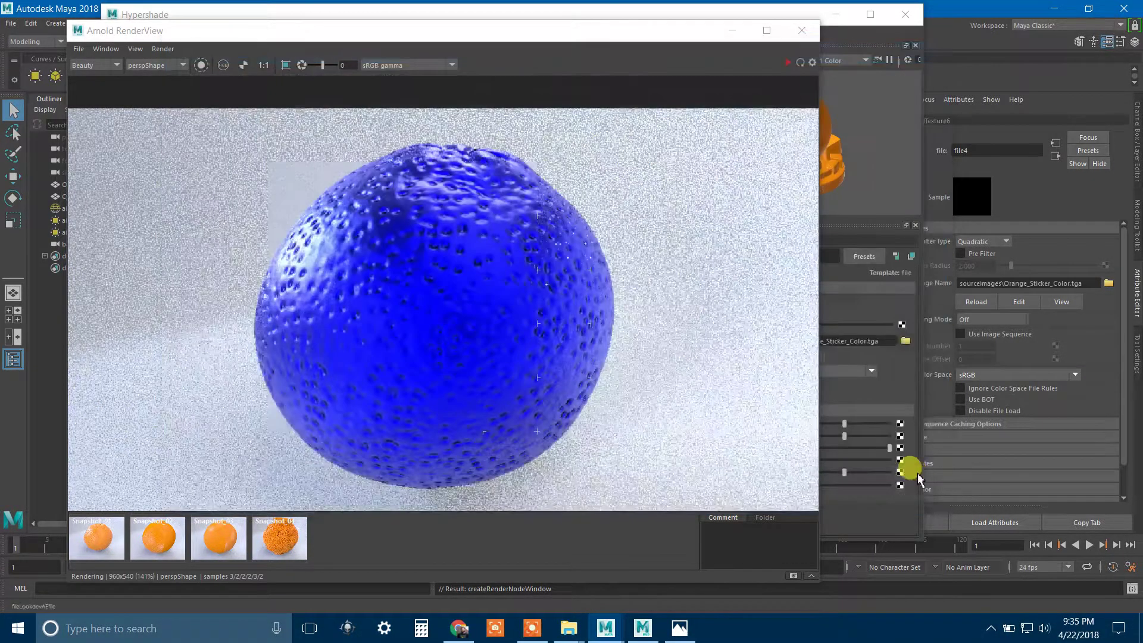
{"action": "left_click", "coordinate": [984, 201]}
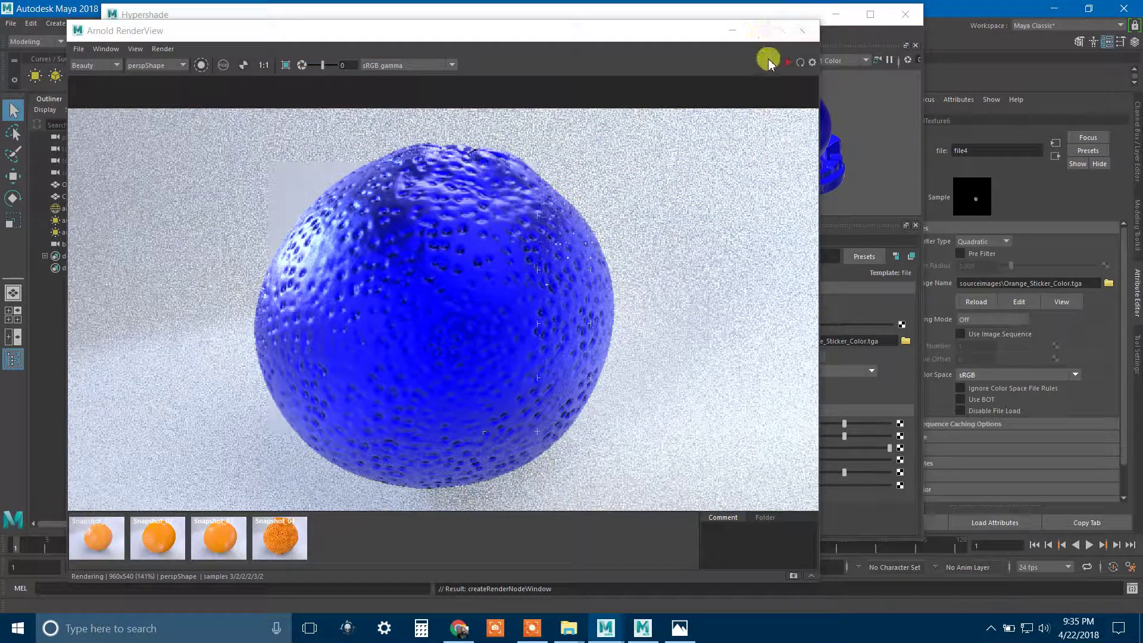
Step: Re-render the orange, examine the sticker area up close, and minimize the Hypershade window
{"action": "left_click", "coordinate": [798, 63]}
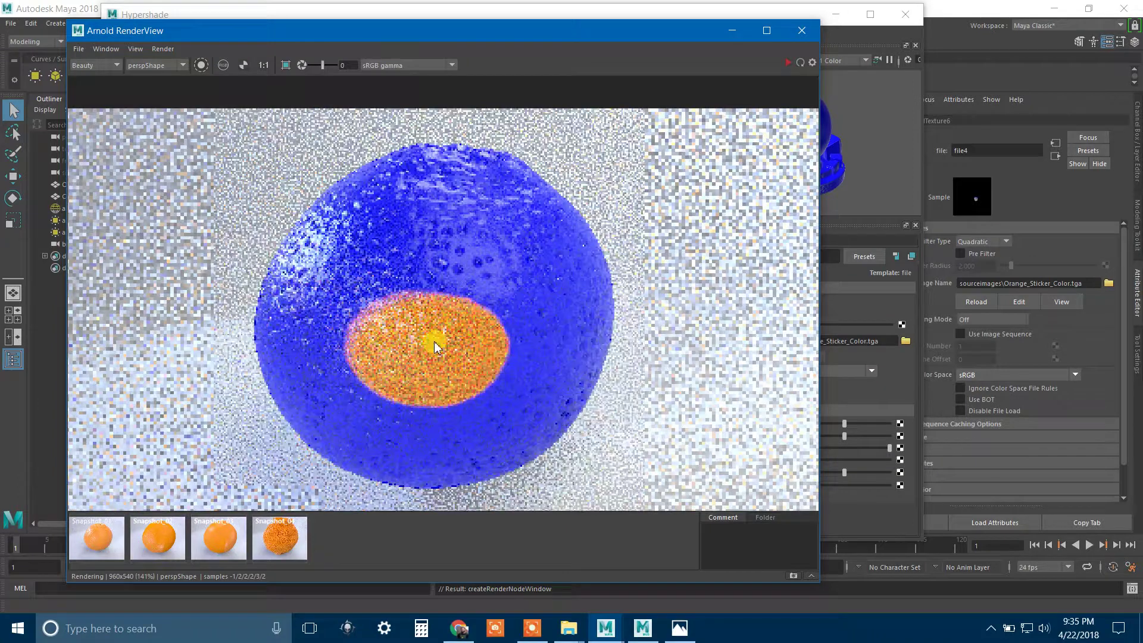
{"action": "scroll", "coordinate": [423, 333], "scroll_direction": "up", "scroll_amount": 2}
{"action": "key", "text": "alt+Tab"}
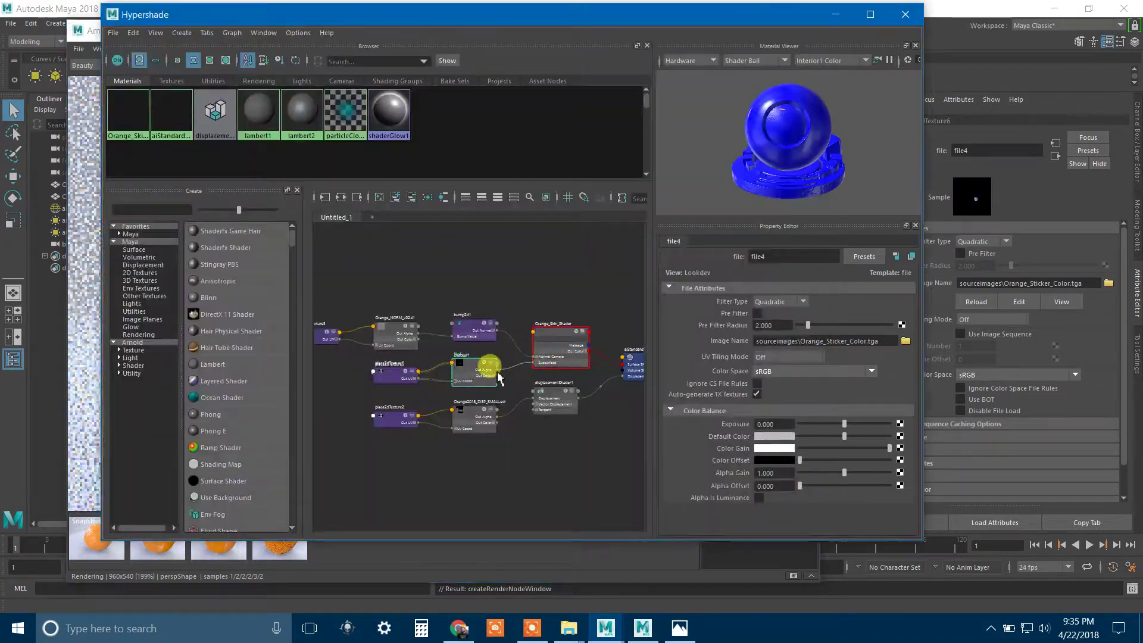
{"action": "left_click", "coordinate": [836, 14]}
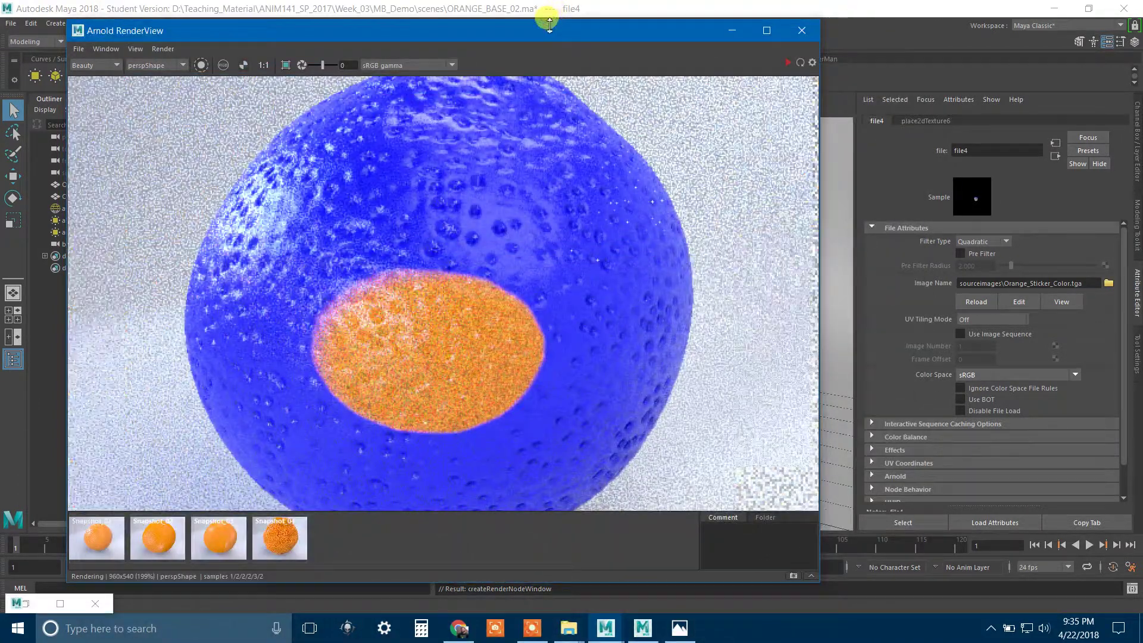
Step: Move the Arnold RenderView window aside and cancel the Windows problem report for Maya
{"action": "left_click_drag", "start_coordinate": [547, 17], "coordinate": [728, 47]}
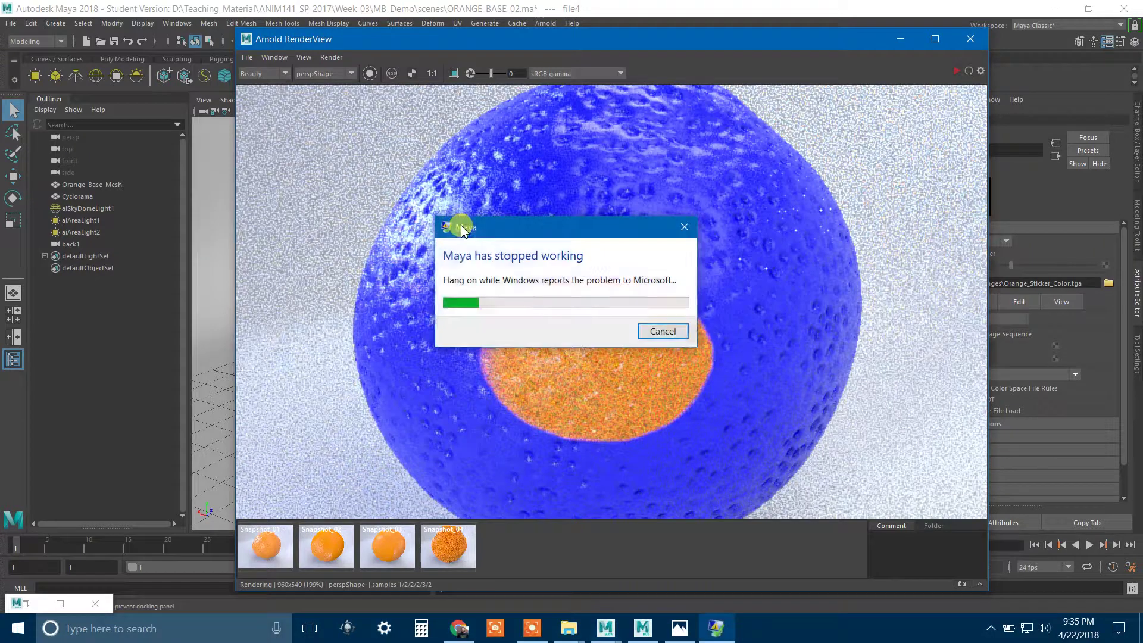
{"action": "left_click", "coordinate": [661, 331]}
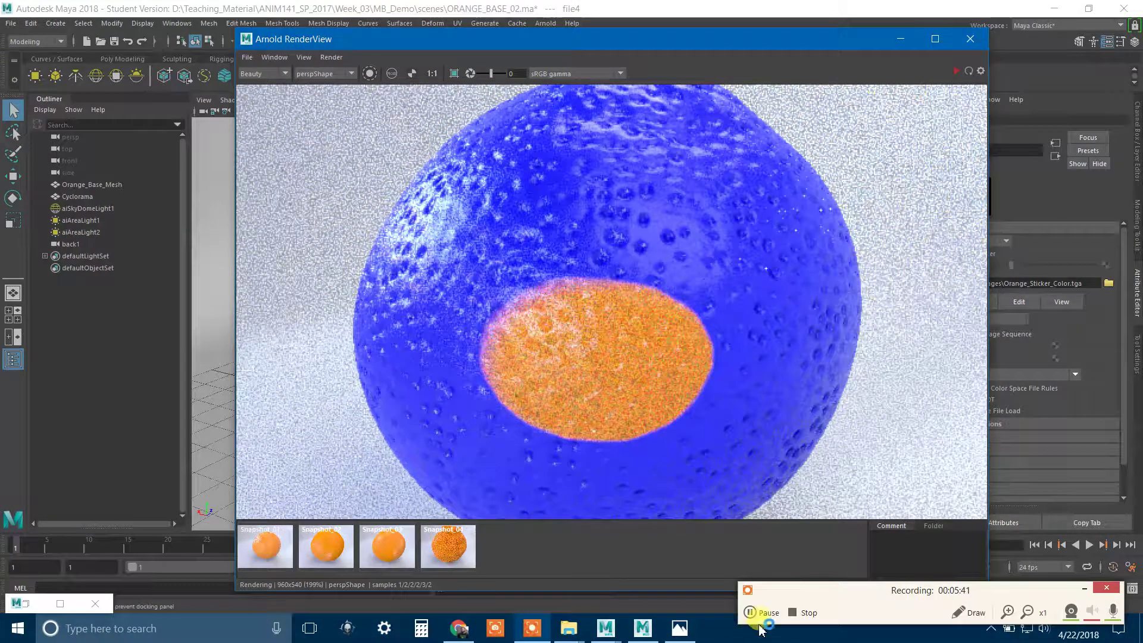
{"action": "left_click", "coordinate": [752, 615]}
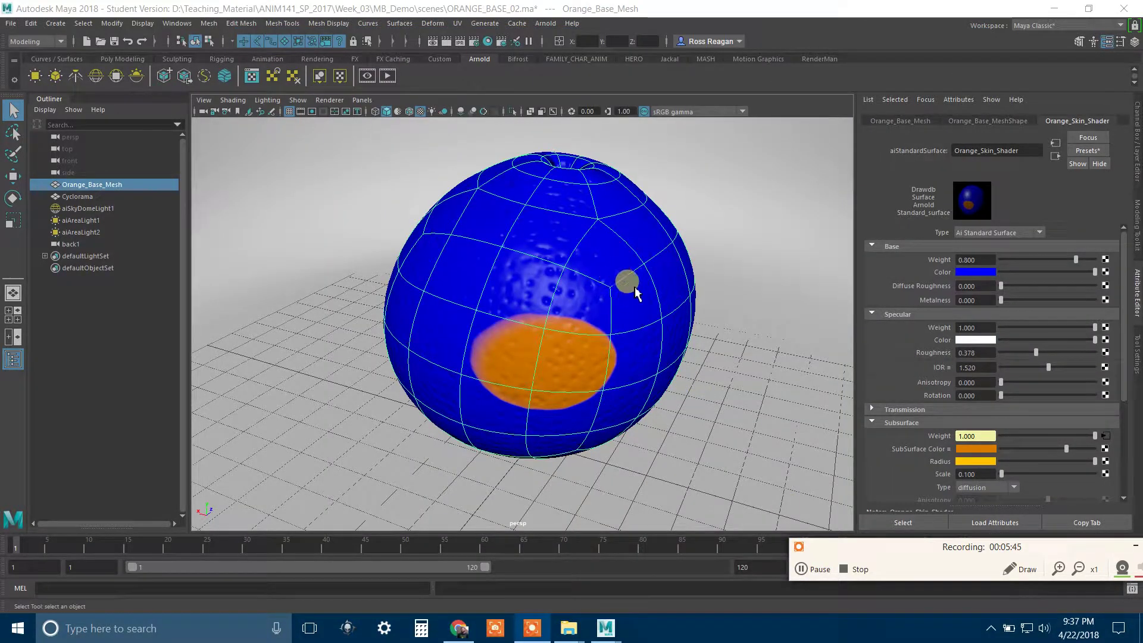
Step: Open the sticker file texture driving the Subsurface Weight and turn on Invert in its effects settings
{"action": "left_click_drag", "start_coordinate": [631, 288], "coordinate": [680, 301], "text": "alt"}
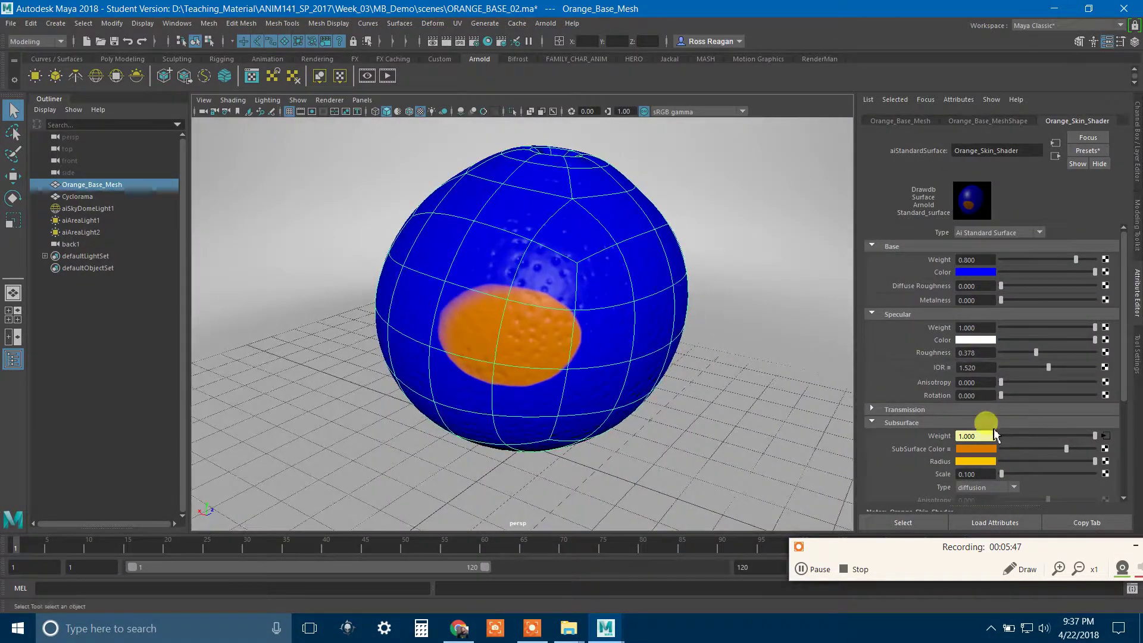
{"action": "scroll", "coordinate": [917, 435], "scroll_direction": "down", "scroll_amount": 4}
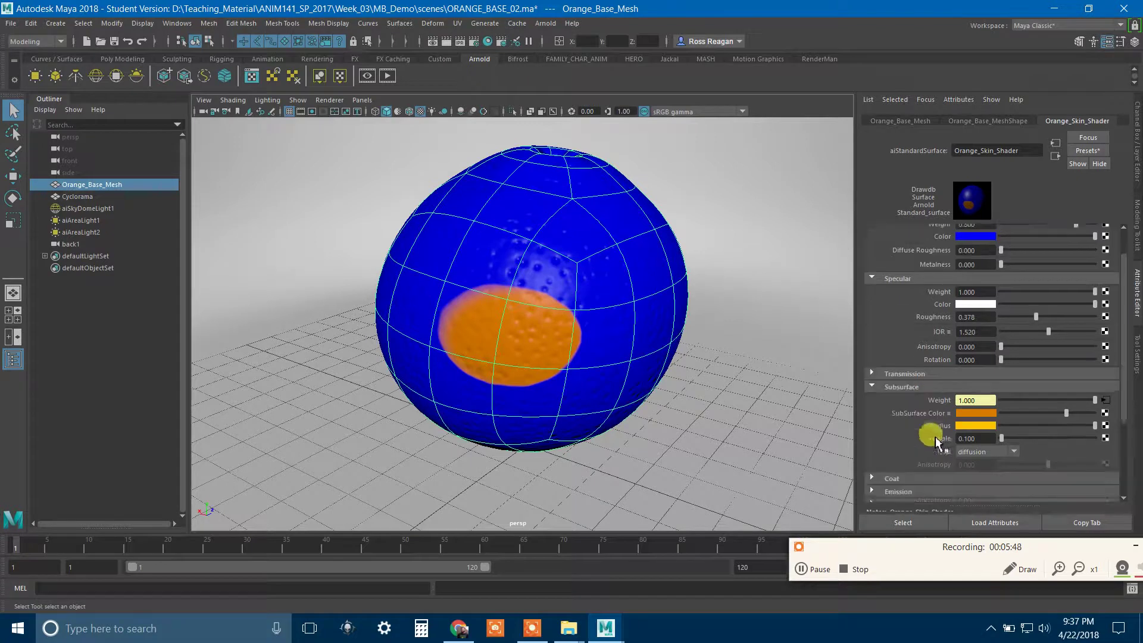
{"action": "left_click", "coordinate": [1105, 293]}
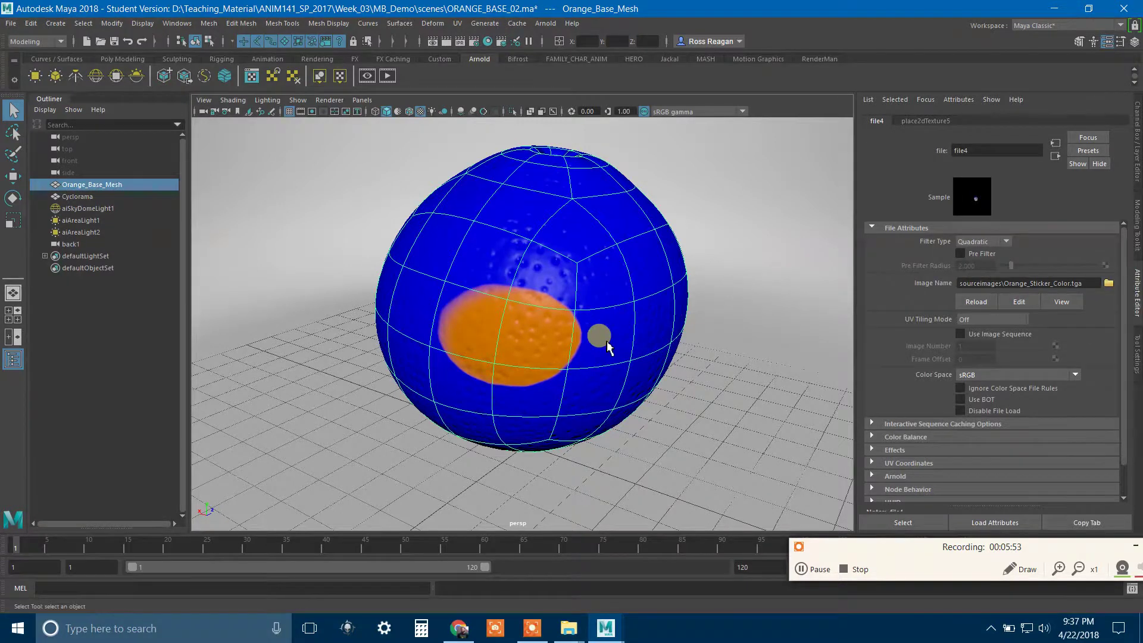
{"action": "left_click_drag", "start_coordinate": [607, 345], "coordinate": [837, 410], "text": "alt"}
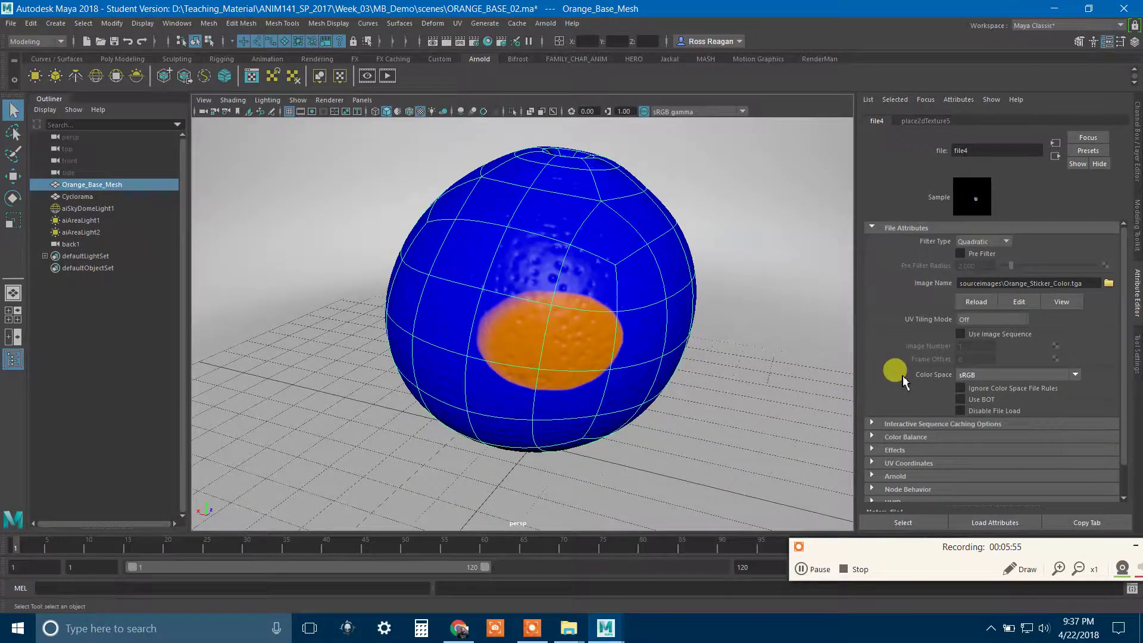
{"action": "scroll", "coordinate": [899, 376], "scroll_direction": "down", "scroll_amount": 1}
{"action": "left_click", "coordinate": [908, 404]}
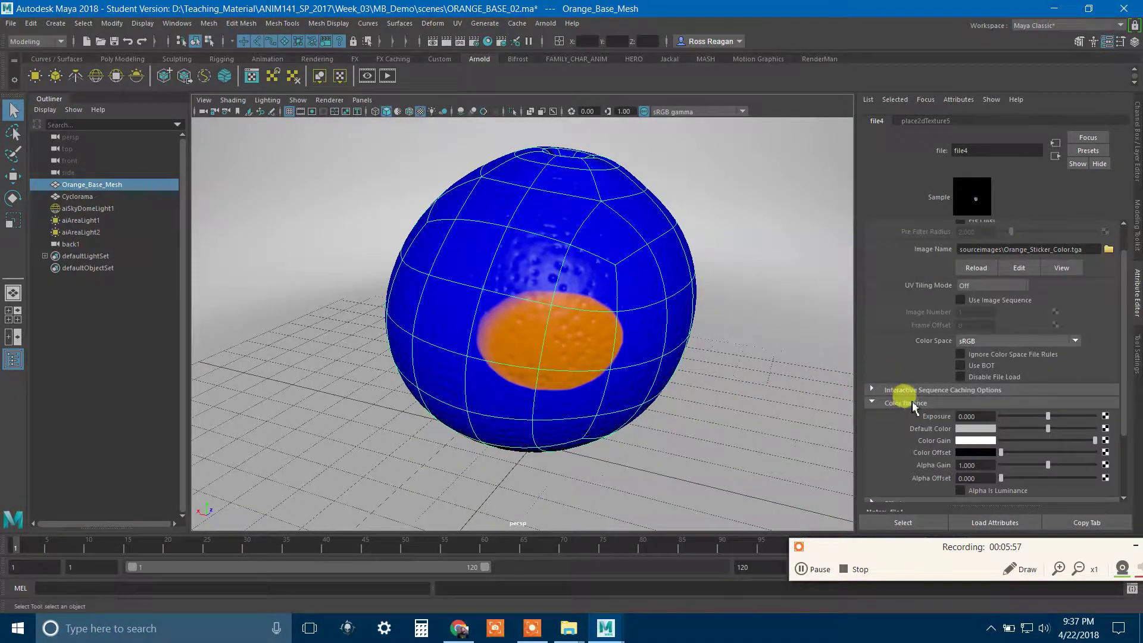
{"action": "scroll", "coordinate": [913, 459], "scroll_direction": "down", "scroll_amount": 3}
{"action": "left_click", "coordinate": [923, 317]}
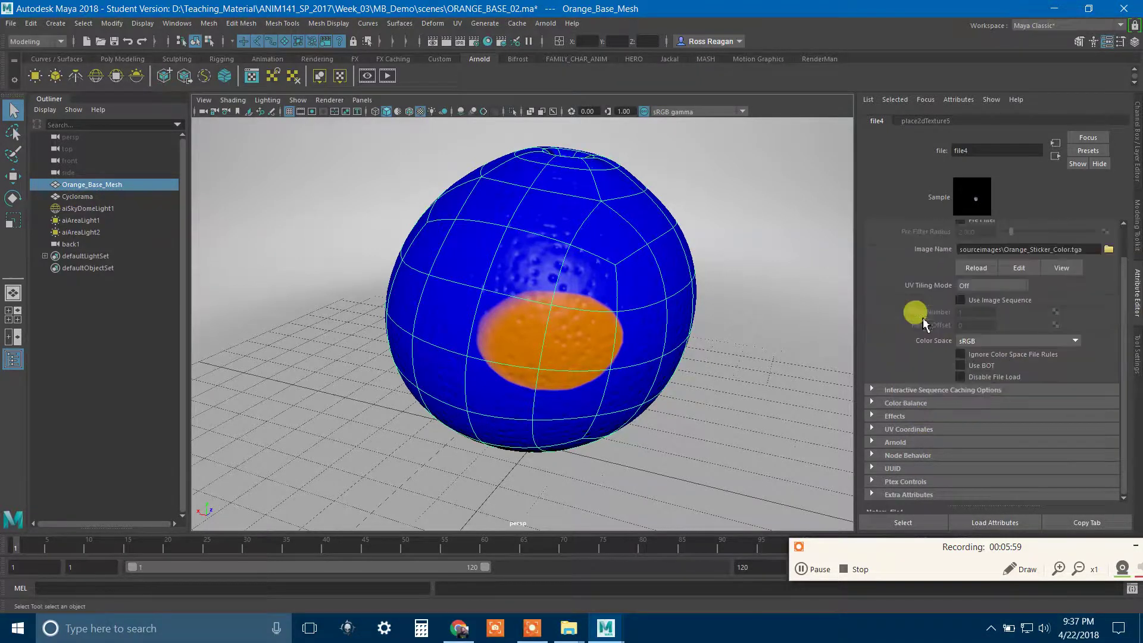
{"action": "left_click", "coordinate": [919, 392]}
{"action": "left_click", "coordinate": [920, 391]}
{"action": "left_click", "coordinate": [917, 417]}
{"action": "left_click", "coordinate": [960, 454]}
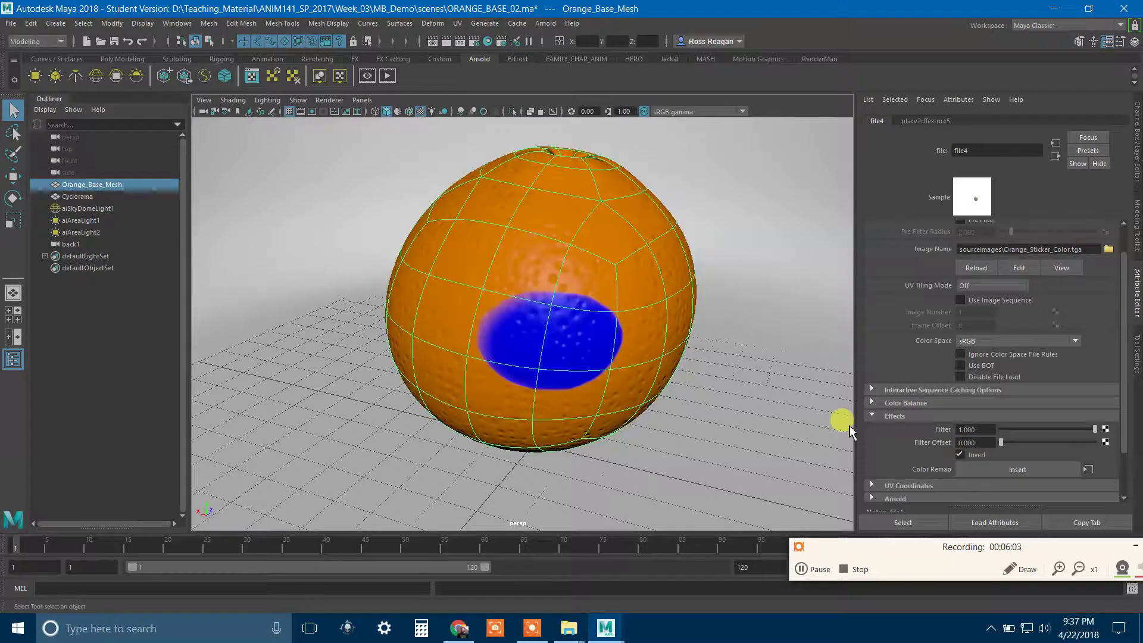
Step: Connect a File texture to the skin shader's Base Color and load Orange_Sticker_Color.tga
{"action": "left_click_drag", "start_coordinate": [691, 375], "coordinate": [605, 359], "text": "alt"}
{"action": "right_click_drag", "start_coordinate": [605, 360], "coordinate": [679, 384], "text": "alt"}
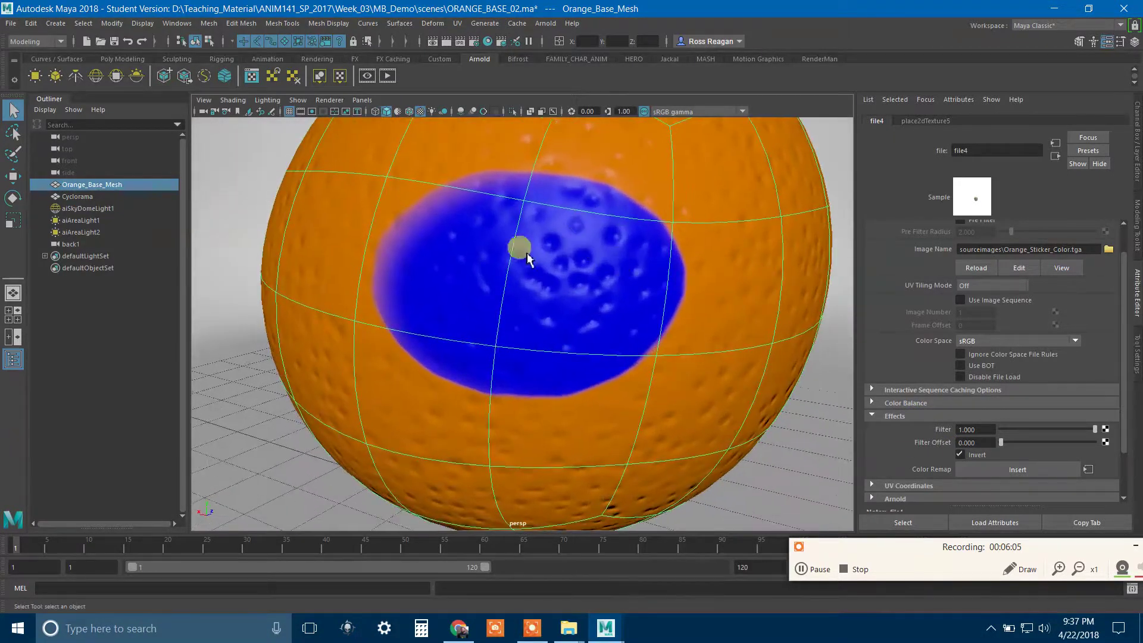
{"action": "left_click_drag", "start_coordinate": [587, 276], "coordinate": [539, 298], "text": "alt"}
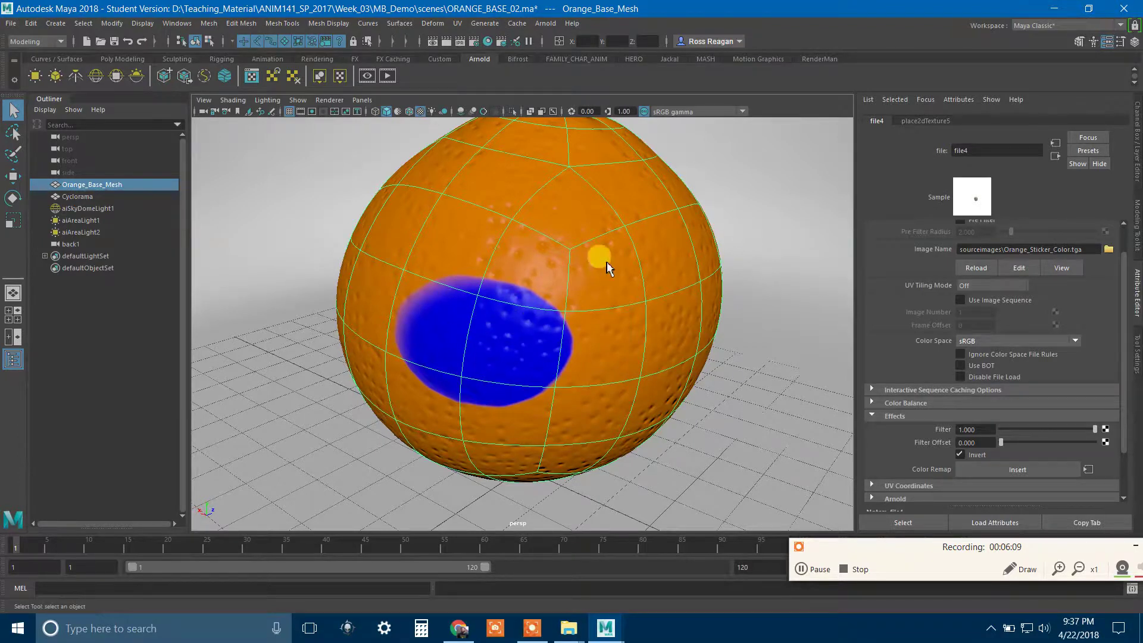
{"action": "left_click", "coordinate": [1055, 156]}
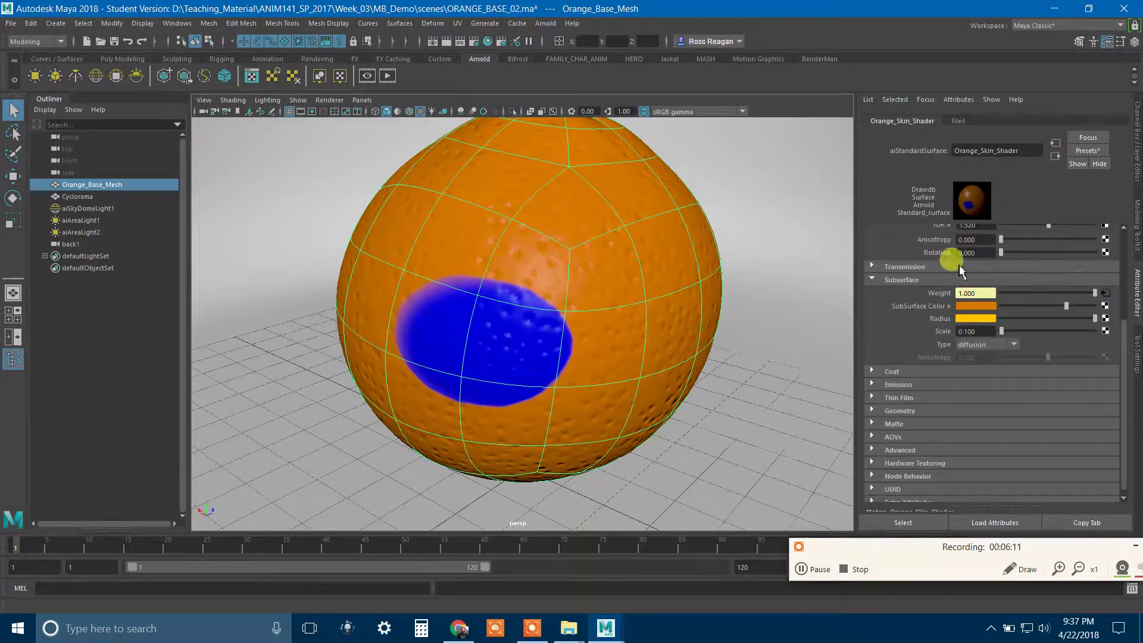
{"action": "scroll", "coordinate": [929, 286], "scroll_direction": "up", "scroll_amount": 3}
{"action": "left_click", "coordinate": [1106, 272]}
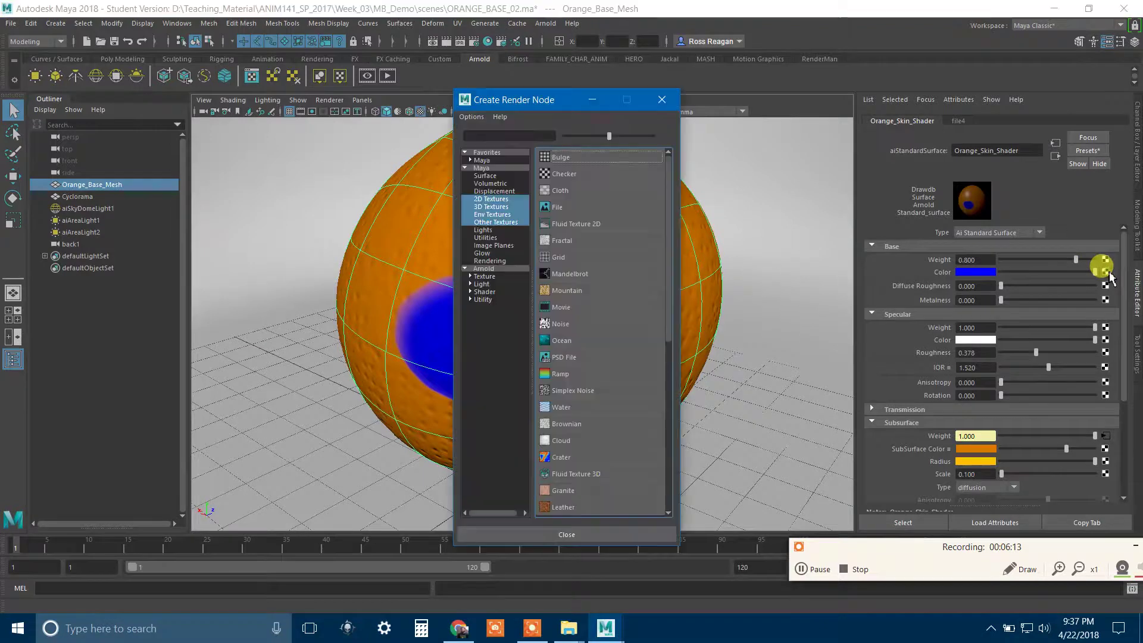
{"action": "left_click", "coordinate": [552, 206]}
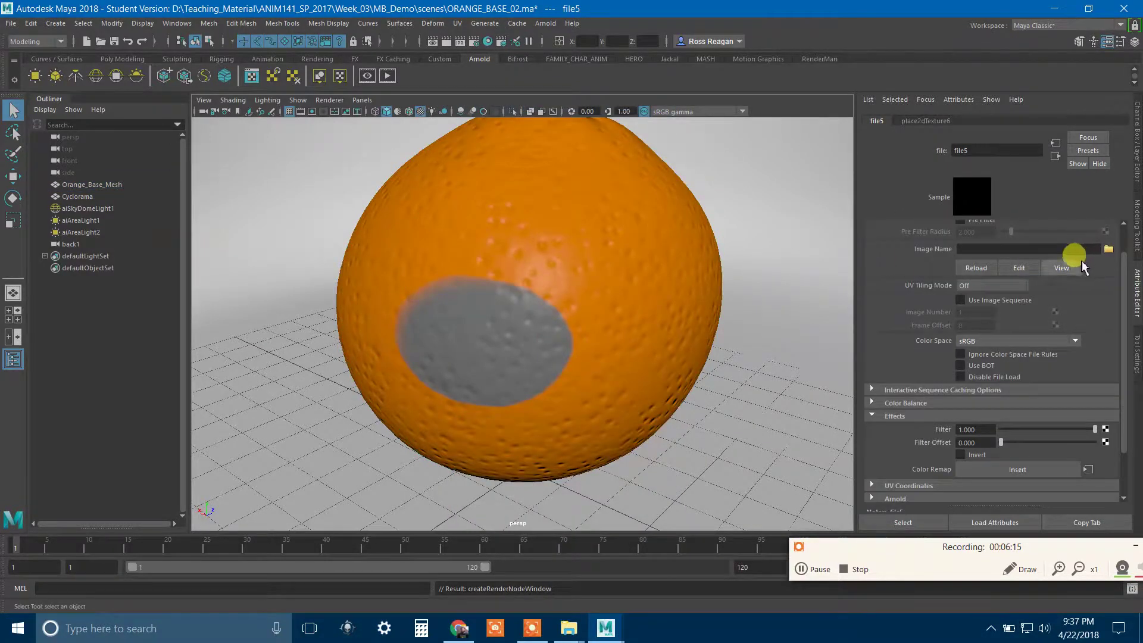
{"action": "left_click", "coordinate": [1108, 249]}
{"action": "left_click", "coordinate": [336, 112]}
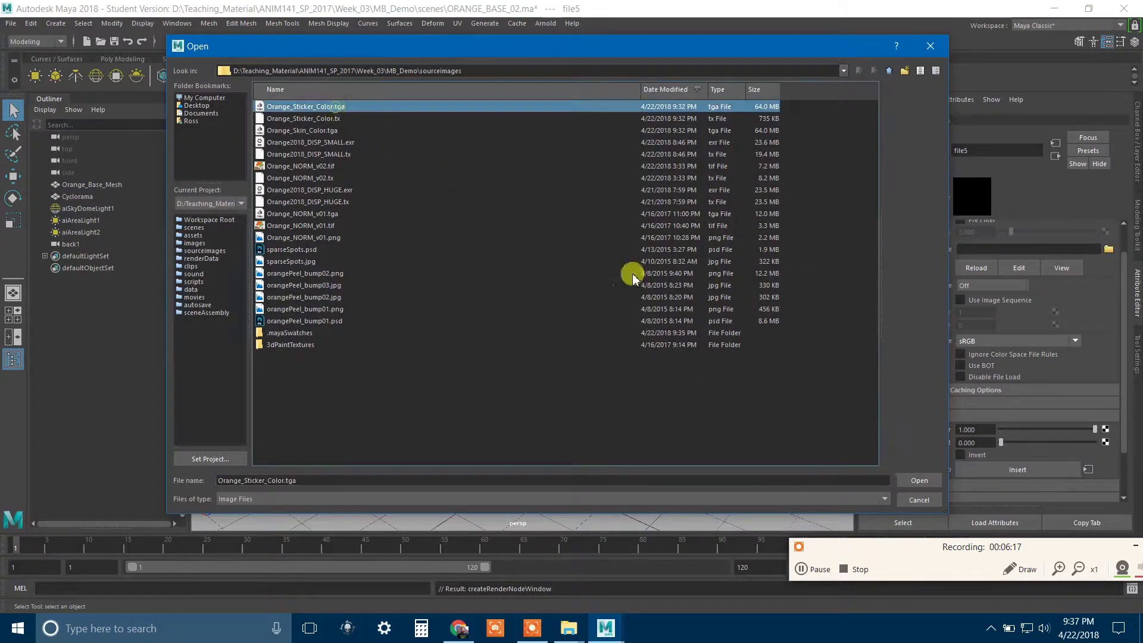
{"action": "left_click", "coordinate": [911, 479]}
Step: Select the orange mesh, connect a File texture to its shader's SubSurface Color, and load Orange_Skin_Color.tga
{"action": "mouse_move", "coordinate": [540, 335]}
{"action": "left_mouse_down", "text": "alt"}
{"action": "mouse_move", "coordinate": [593, 328]}
{"action": "mouse_move", "coordinate": [536, 327]}
{"action": "left_mouse_up", "text": "alt"}
{"action": "left_click", "coordinate": [609, 297]}
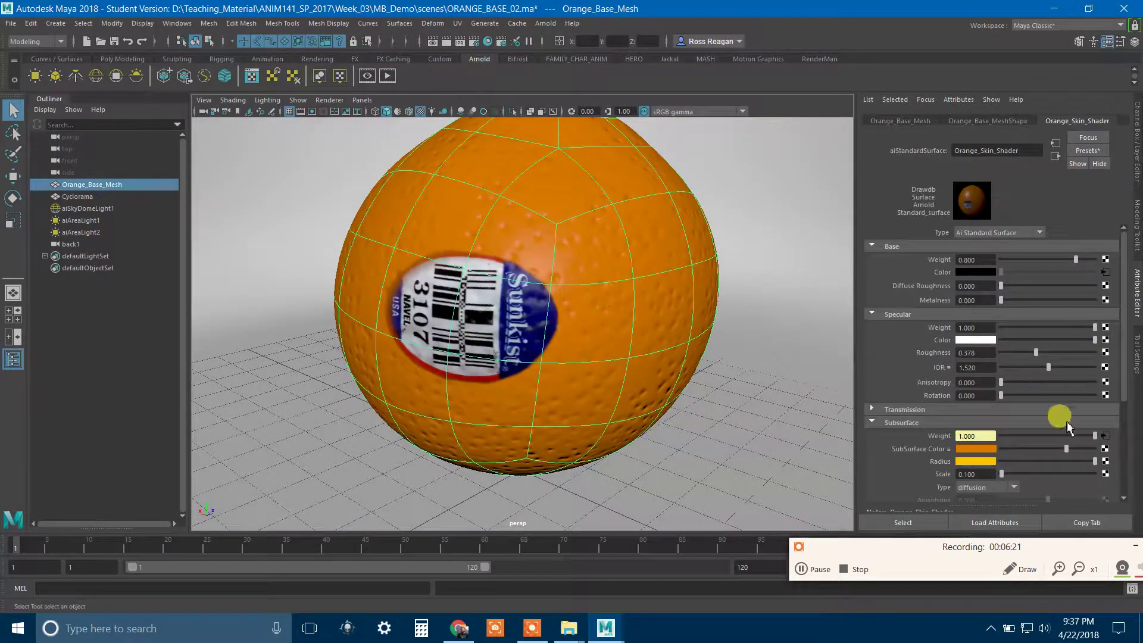
{"action": "left_click", "coordinate": [1105, 449]}
{"action": "left_click", "coordinate": [551, 207]}
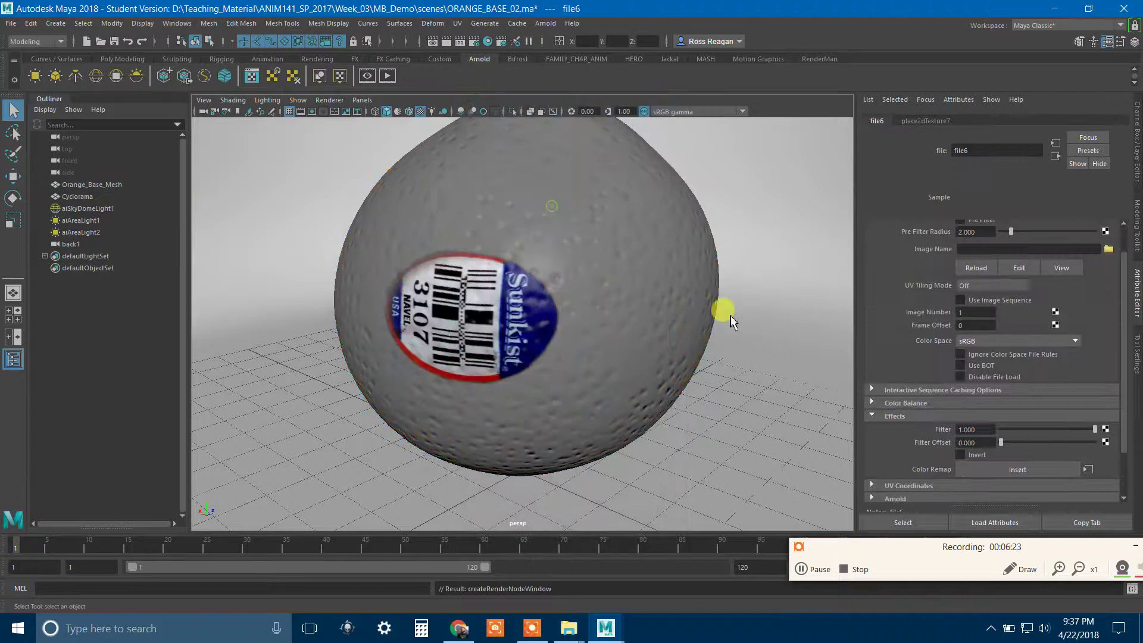
{"action": "left_click", "coordinate": [1108, 283]}
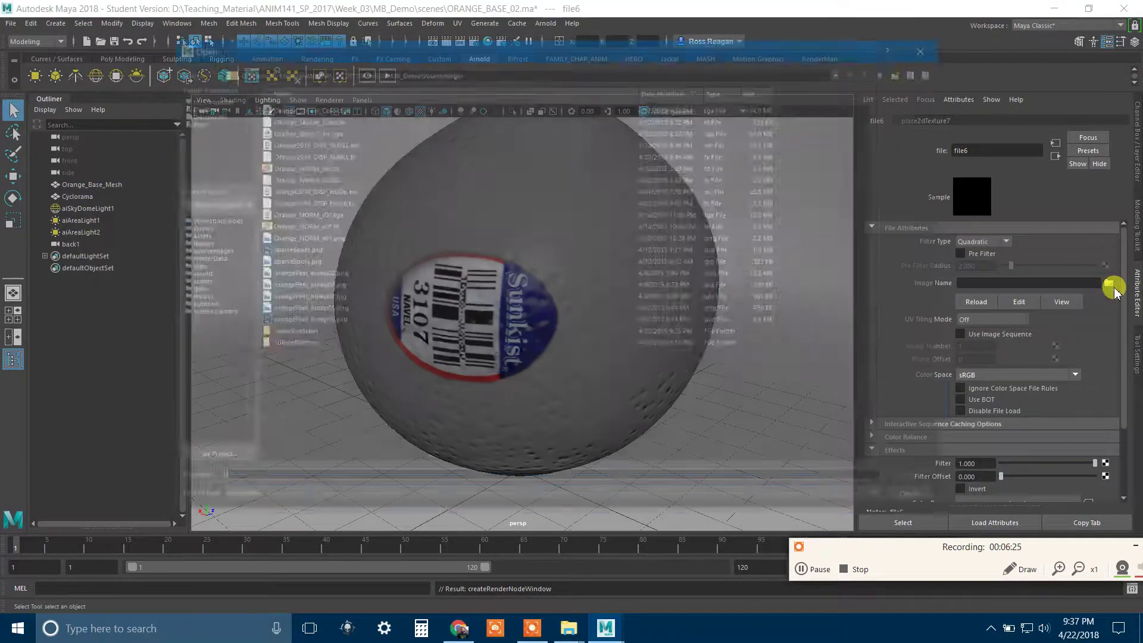
{"action": "left_click", "coordinate": [329, 119]}
{"action": "left_click", "coordinate": [331, 130]}
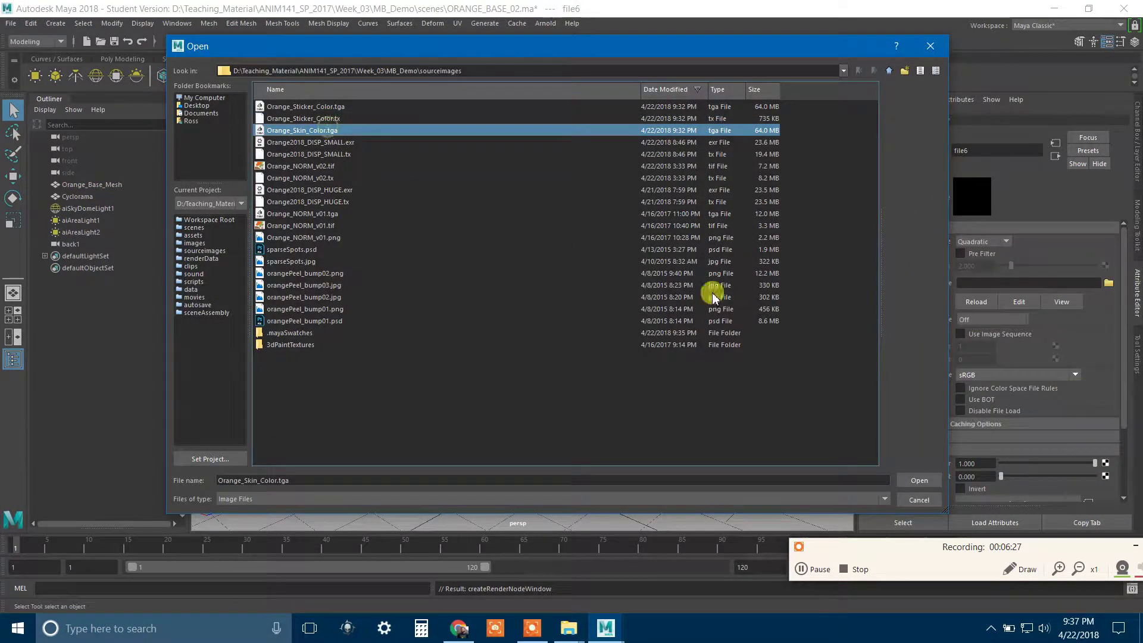
{"action": "left_click", "coordinate": [917, 478]}
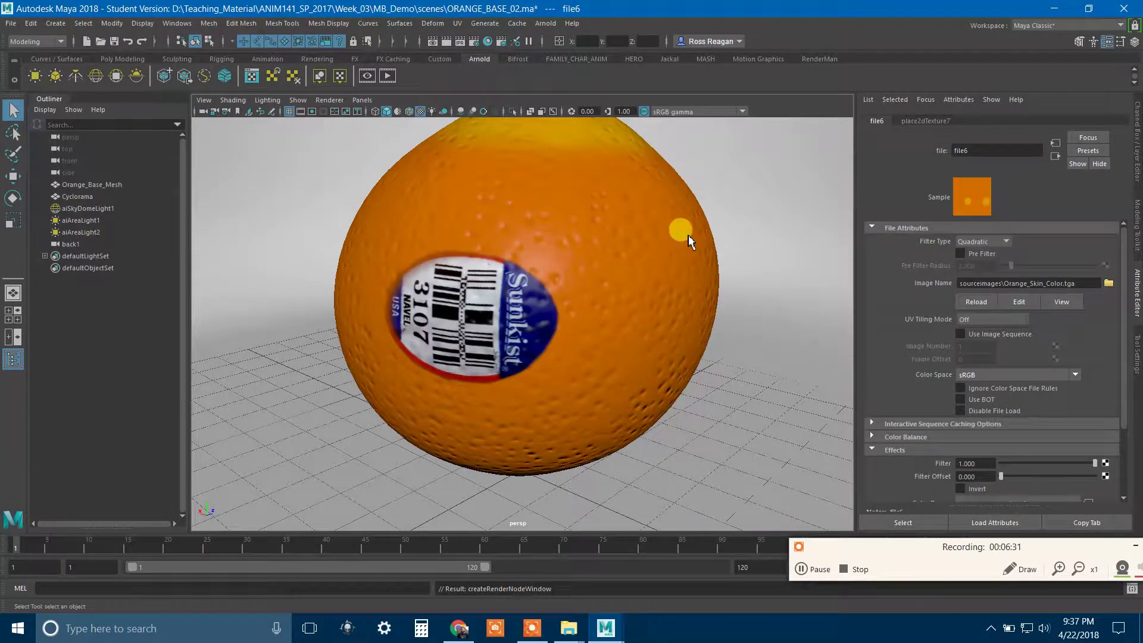
Step: Select the textured orange and compare its unsmoothed display with the smooth mesh preview
{"action": "left_click_drag", "start_coordinate": [726, 245], "coordinate": [660, 253], "text": "alt"}
{"action": "left_click", "coordinate": [651, 281]}
{"action": "key", "text": "1"}
{"action": "key", "text": "3"}
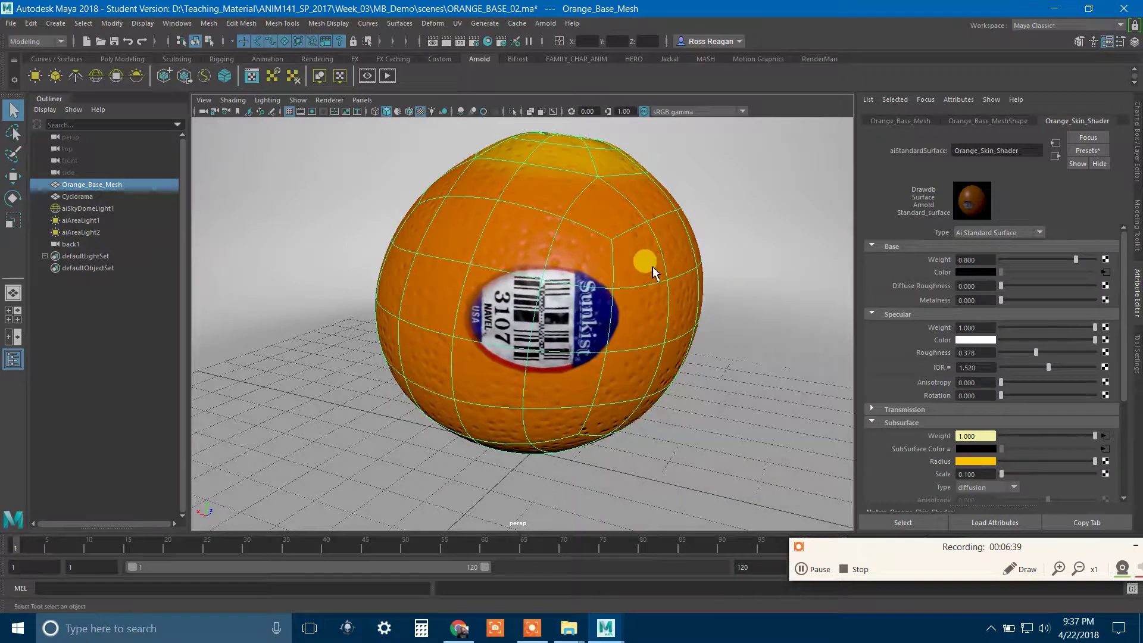
Step: Save the scene and render the orange through the perspective camera in the Arnold RenderView
{"action": "left_click", "coordinate": [10, 23]}
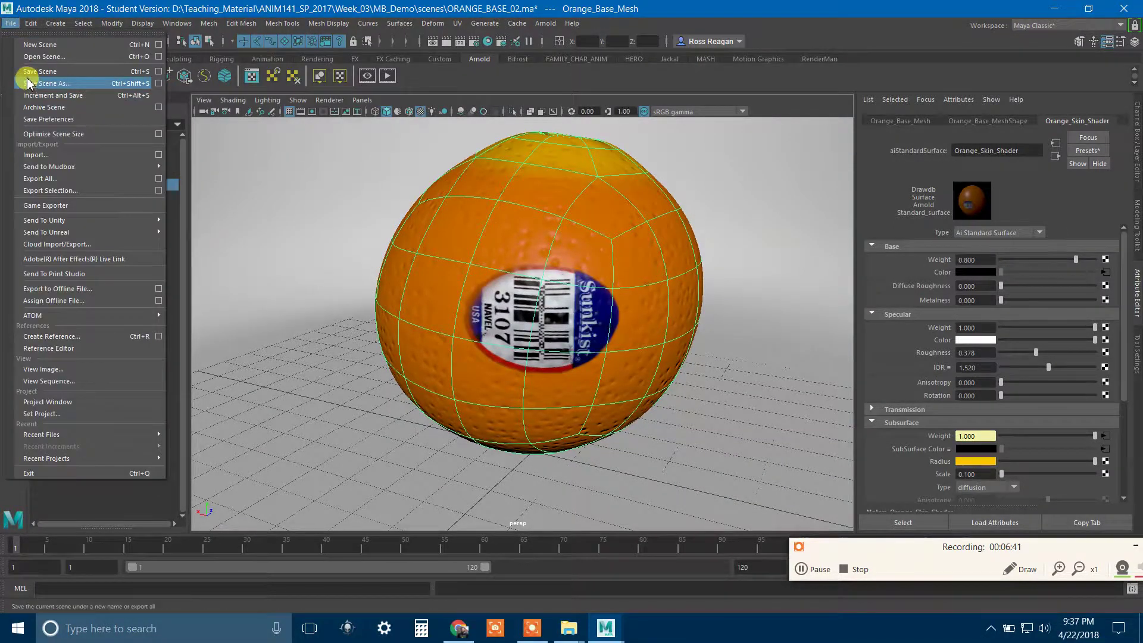
{"action": "left_click", "coordinate": [17, 64]}
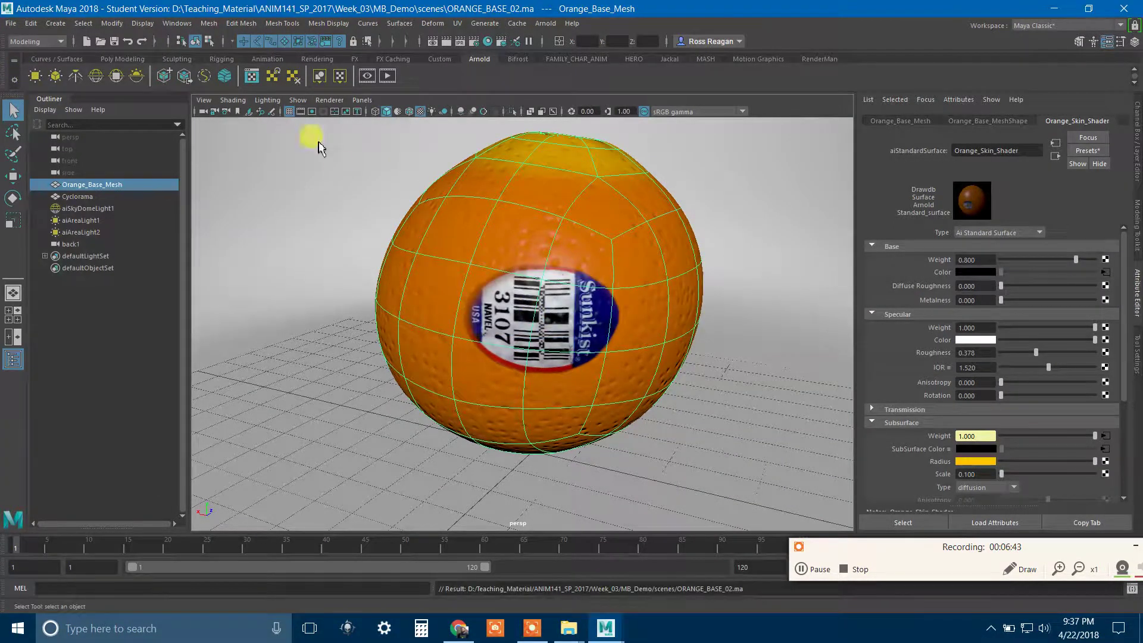
{"action": "left_click", "coordinate": [367, 75]}
{"action": "left_click", "coordinate": [265, 40]}
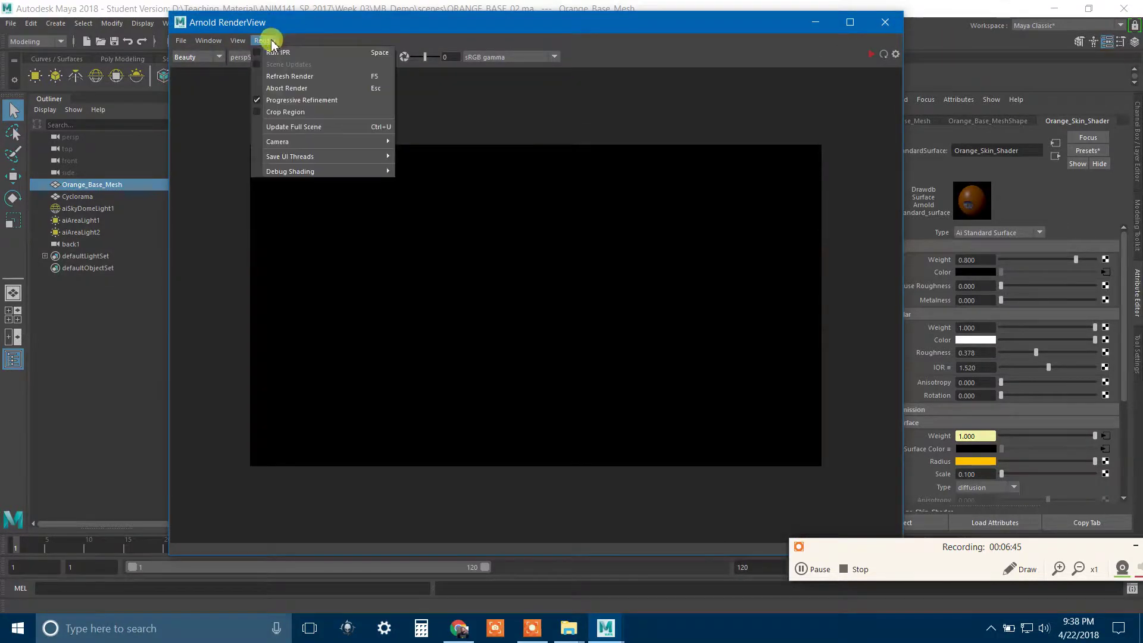
{"action": "left_click", "coordinate": [271, 77]}
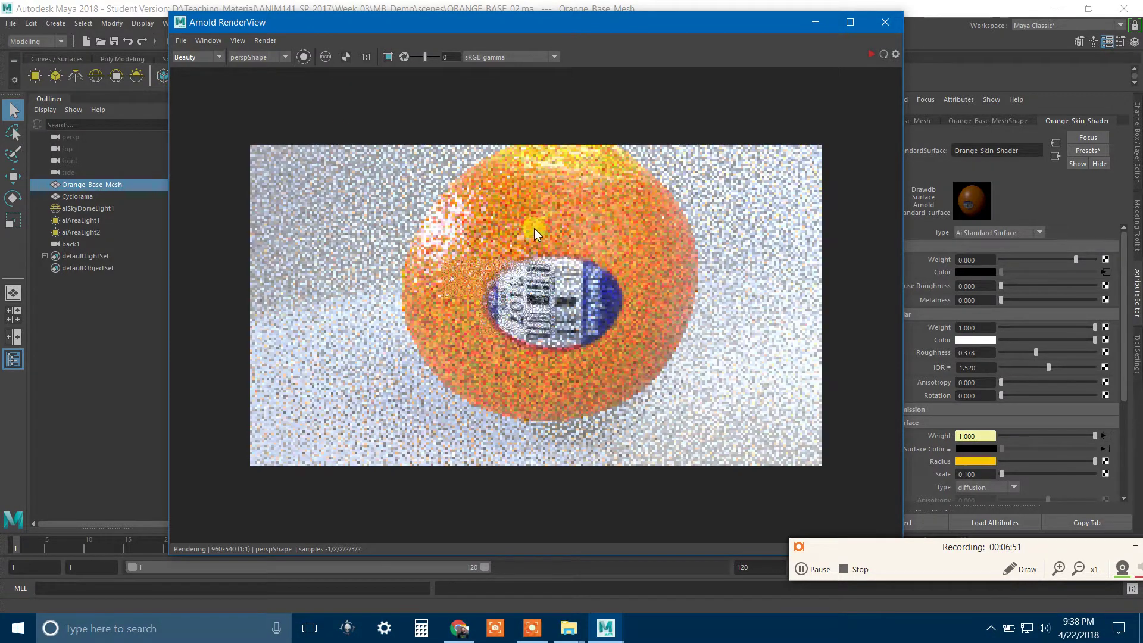
Step: Examine the sticker's lettering, barcode, edges and surface detail up close in the Arnold render
{"action": "scroll", "coordinate": [552, 250], "scroll_direction": "up", "scroll_amount": 3}
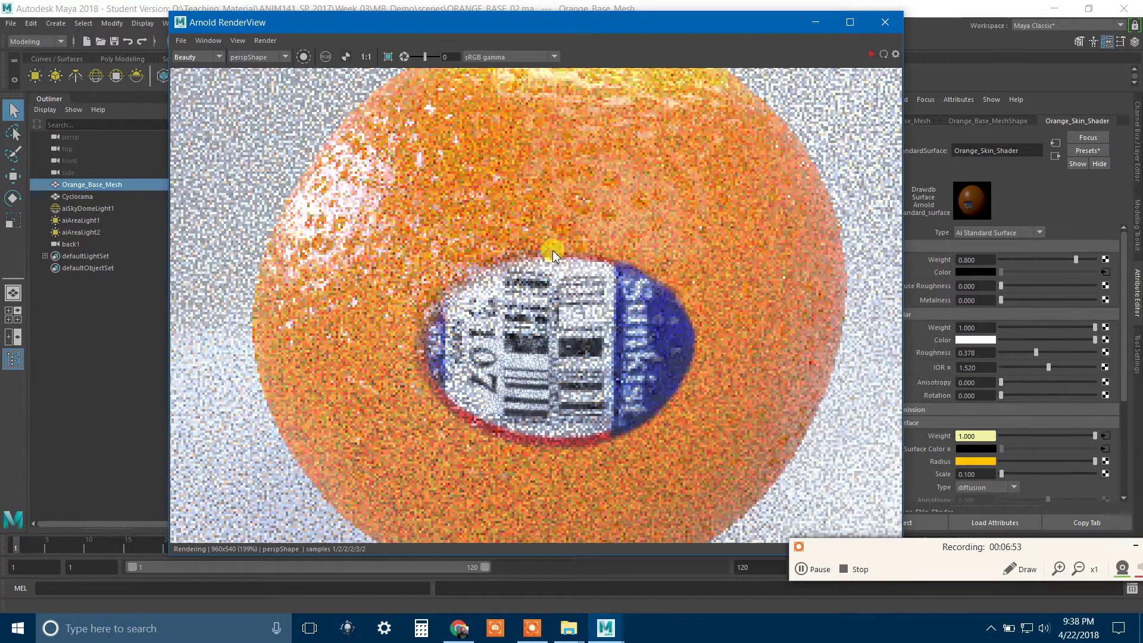
{"action": "scroll", "coordinate": [554, 255], "scroll_direction": "up", "scroll_amount": 2}
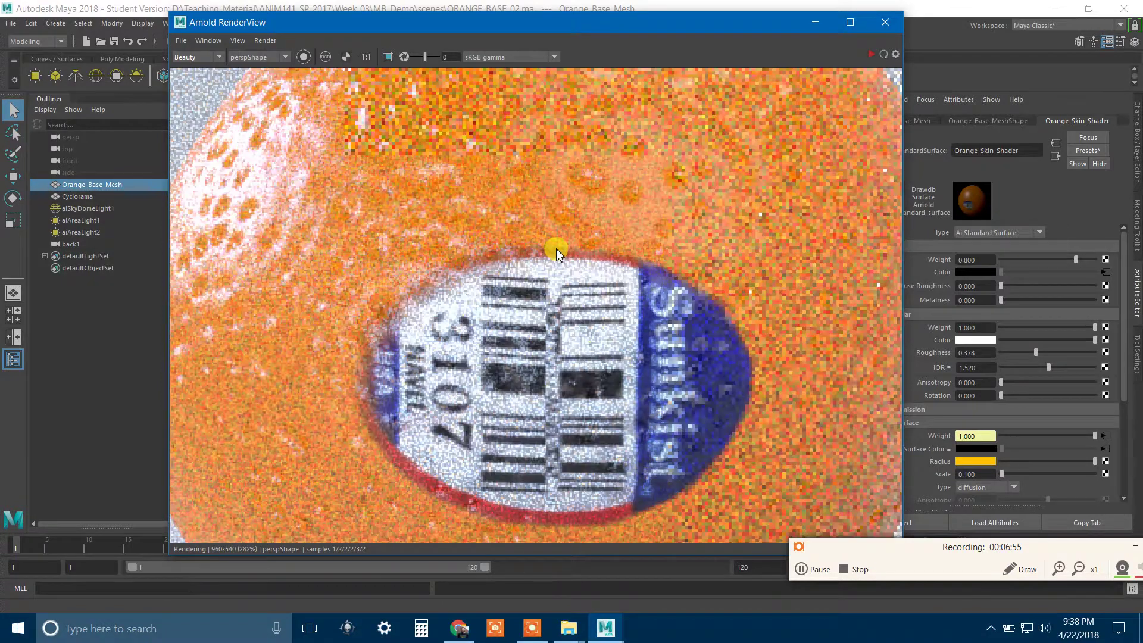
{"action": "scroll", "coordinate": [557, 253], "scroll_direction": "down", "scroll_amount": 2}
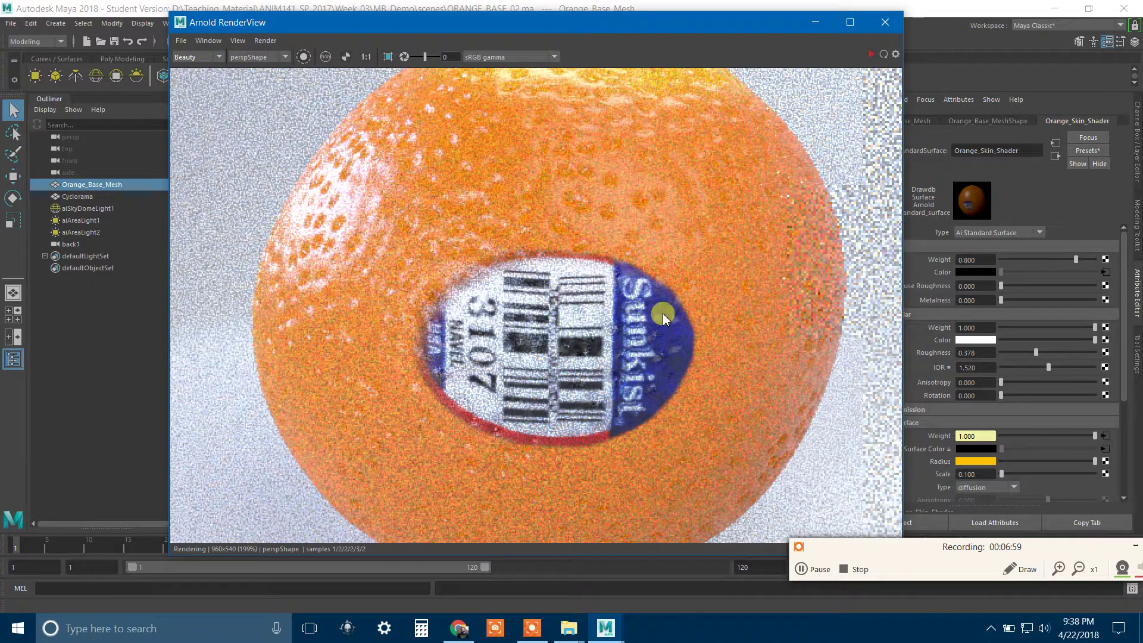
{"action": "middle_click_drag", "start_coordinate": [653, 319], "coordinate": [655, 253]}
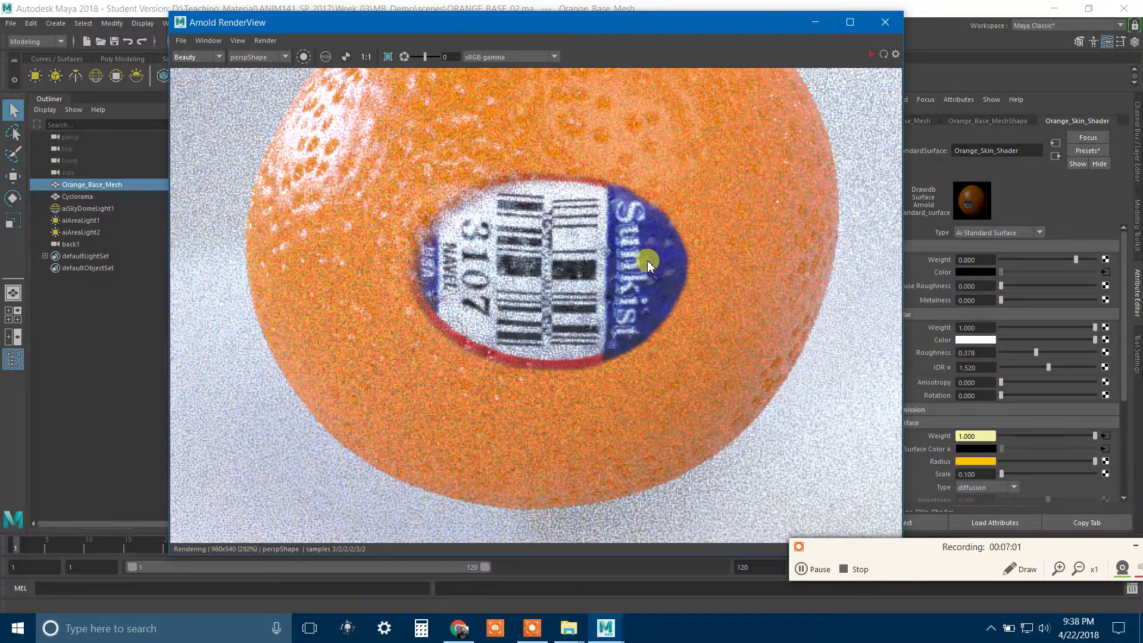
{"action": "scroll", "coordinate": [648, 262], "scroll_direction": "up", "scroll_amount": 2}
{"action": "scroll", "coordinate": [648, 262], "scroll_direction": "up", "scroll_amount": 1}
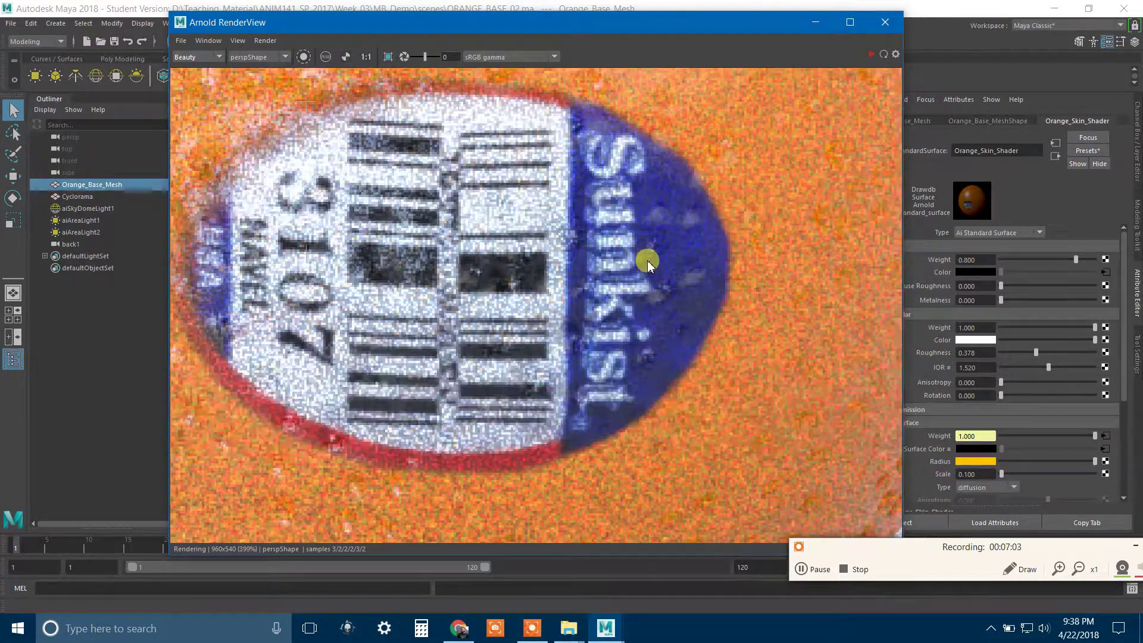
{"action": "scroll", "coordinate": [648, 263], "scroll_direction": "down", "scroll_amount": 2}
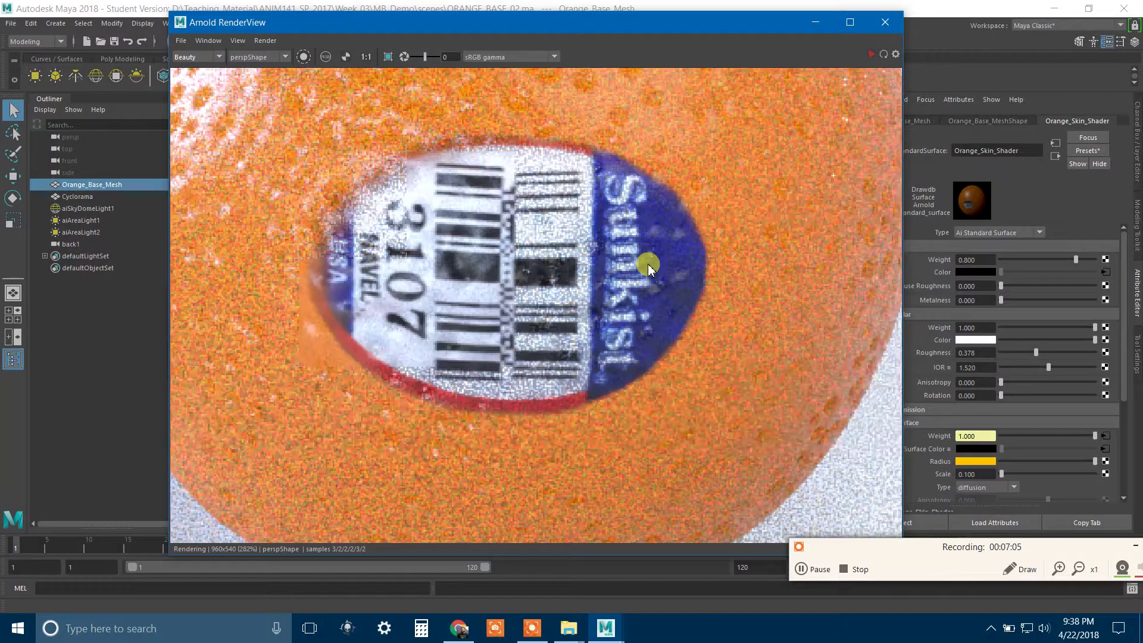
{"action": "middle_click_drag", "start_coordinate": [612, 277], "coordinate": [665, 281]}
{"action": "scroll", "coordinate": [666, 285], "scroll_direction": "up", "scroll_amount": 2}
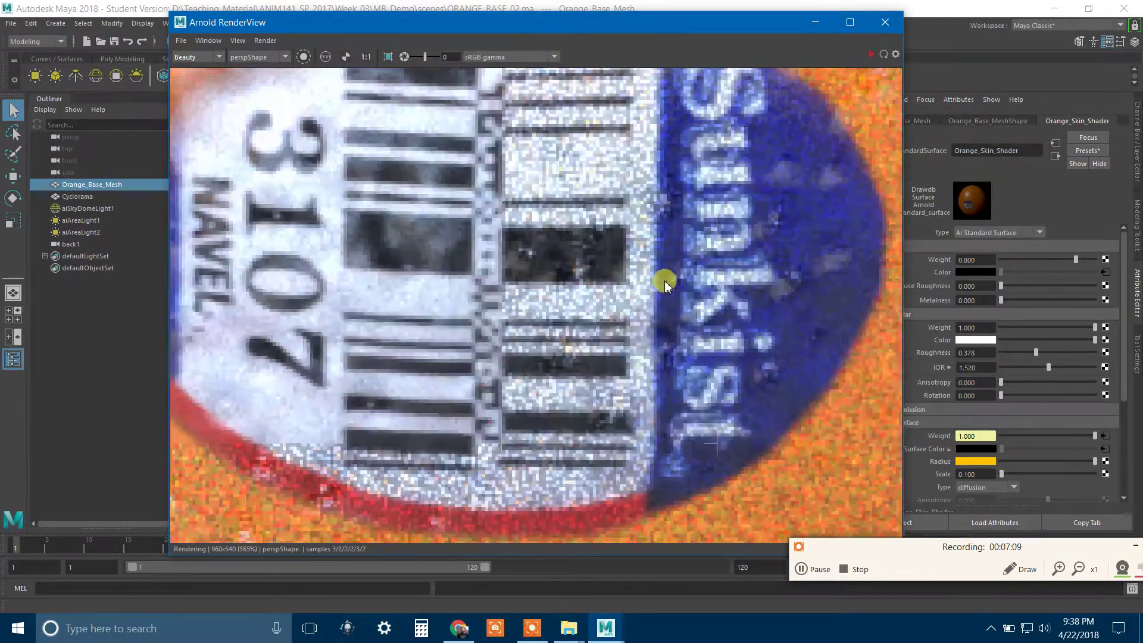
{"action": "middle_click_drag", "start_coordinate": [800, 158], "coordinate": [715, 224]}
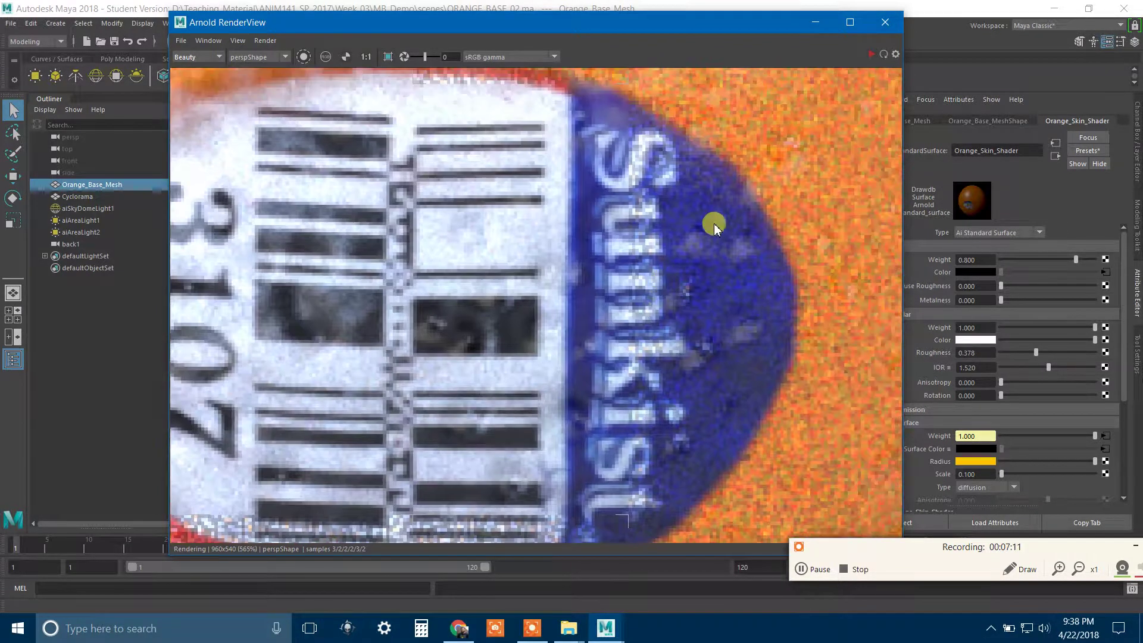
{"action": "middle_click_drag", "start_coordinate": [490, 329], "coordinate": [694, 310]}
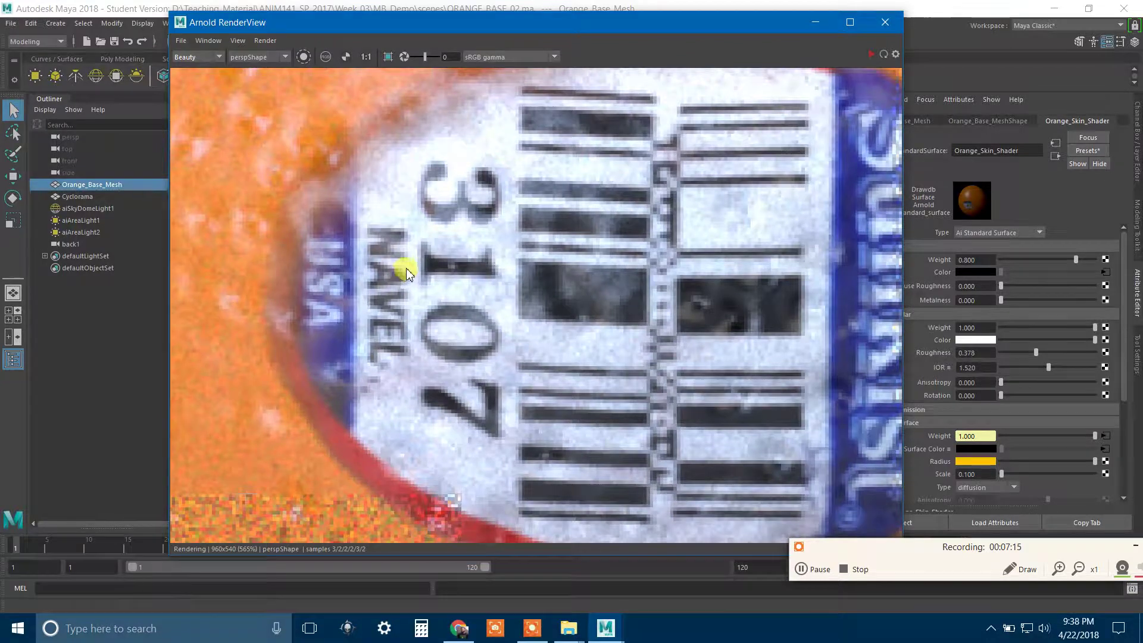
Step: Inspect how the sticker blends with the surrounding orange skin across the whole render
{"action": "scroll", "coordinate": [407, 273], "scroll_direction": "down", "scroll_amount": 4}
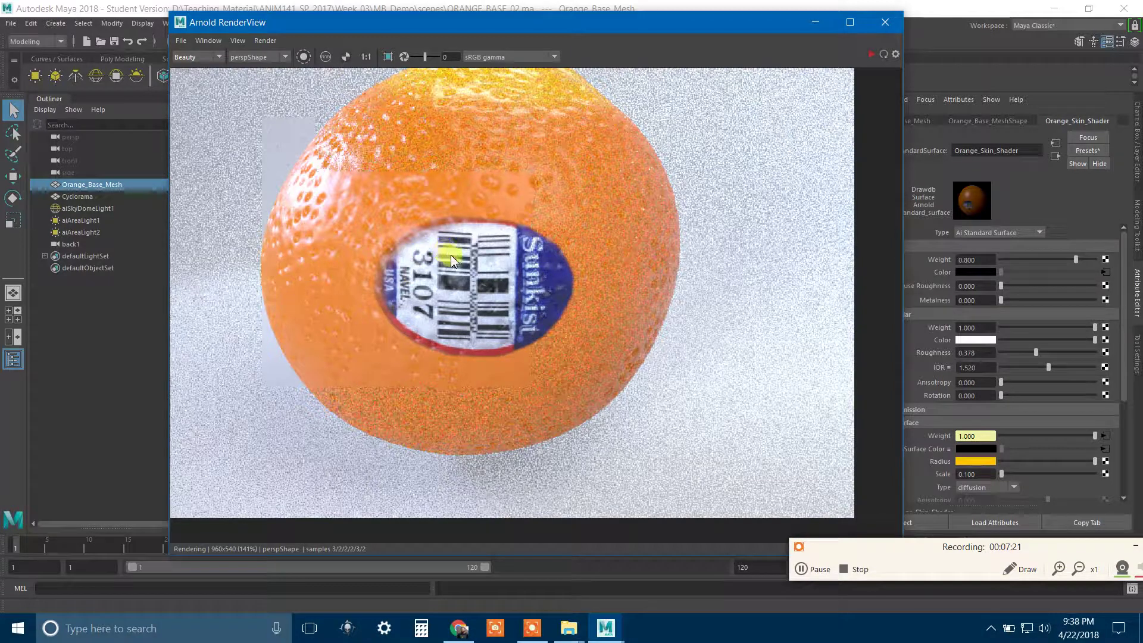
{"action": "middle_click_drag", "start_coordinate": [483, 247], "coordinate": [534, 272]}
{"action": "scroll", "coordinate": [517, 274], "scroll_direction": "up", "scroll_amount": 3}
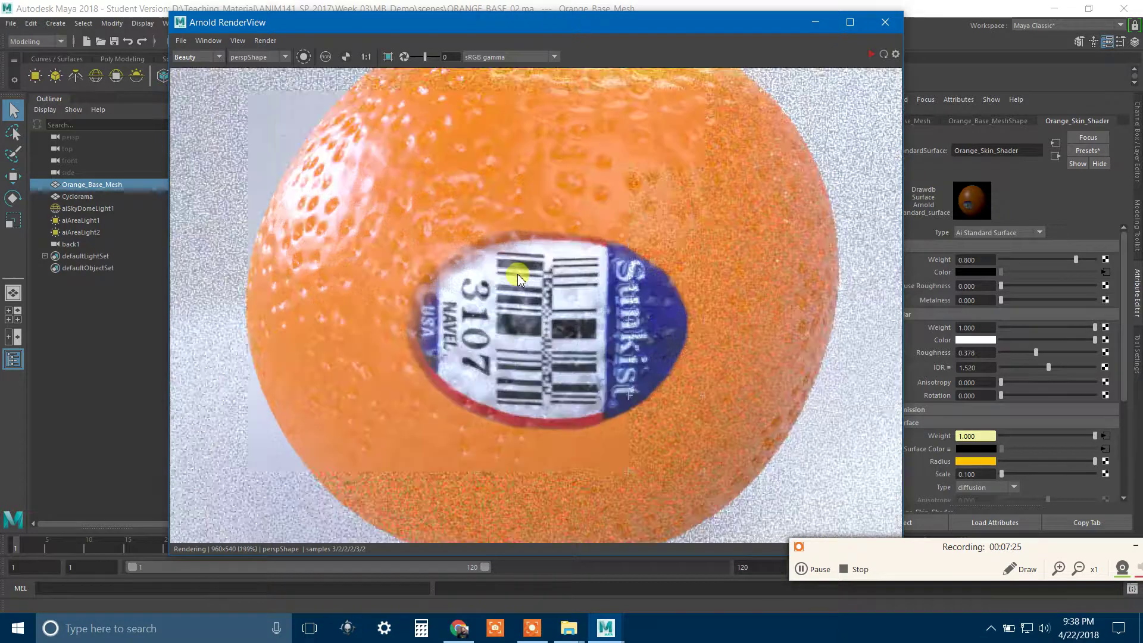
{"action": "scroll", "coordinate": [528, 268], "scroll_direction": "down", "scroll_amount": 3}
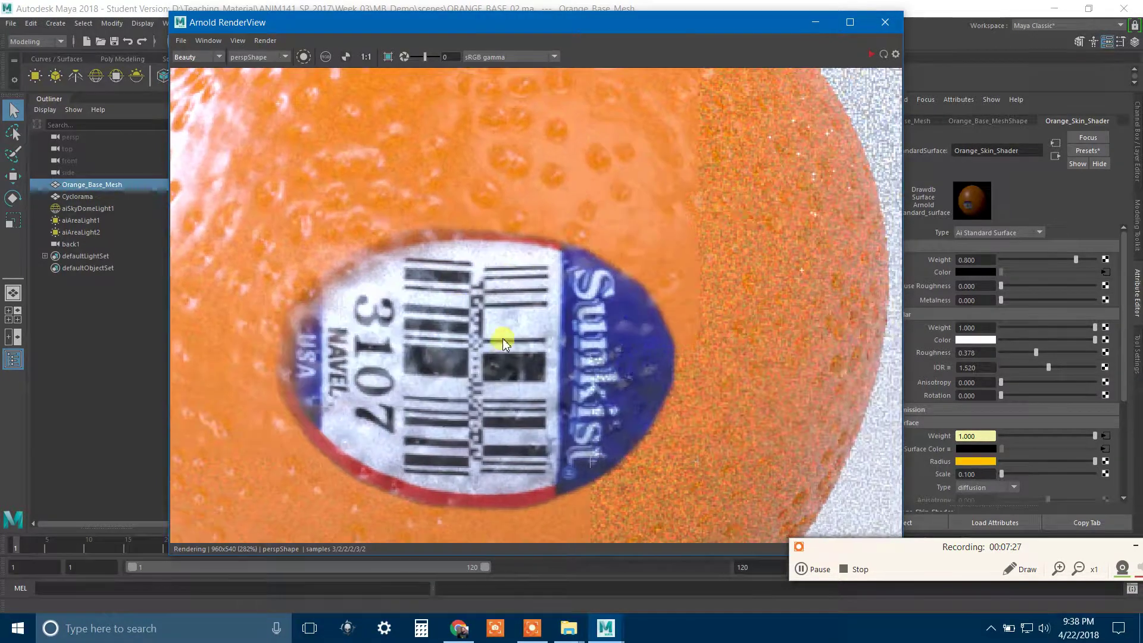
{"action": "scroll", "coordinate": [510, 321], "scroll_direction": "down", "scroll_amount": 2}
{"action": "scroll", "coordinate": [516, 315], "scroll_direction": "up", "scroll_amount": 2}
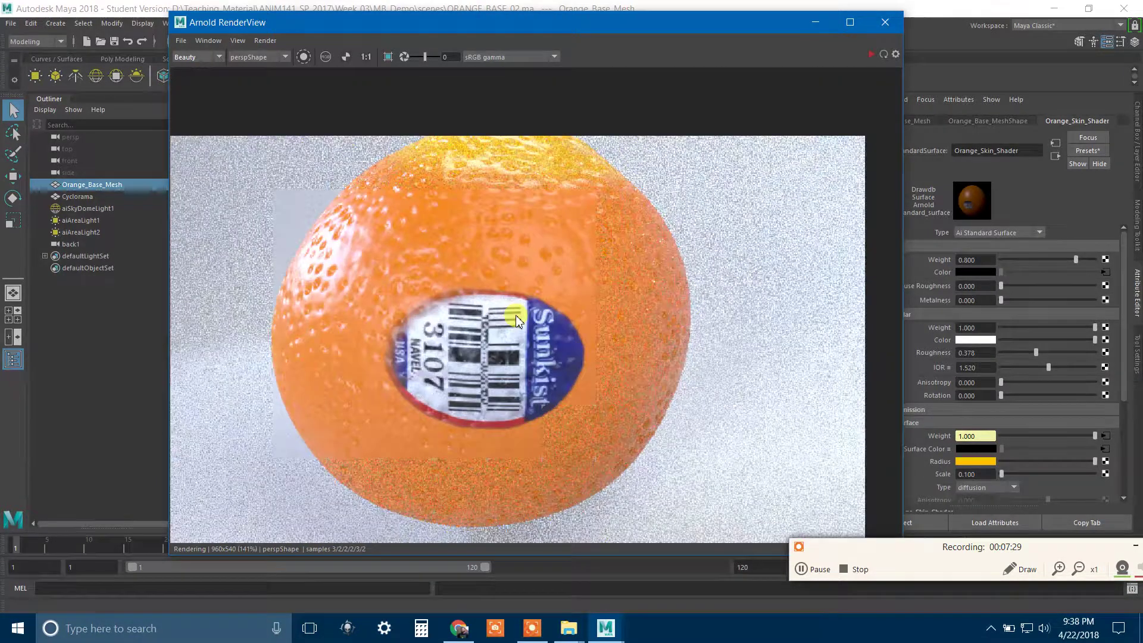
{"action": "scroll", "coordinate": [521, 319], "scroll_direction": "up", "scroll_amount": 1}
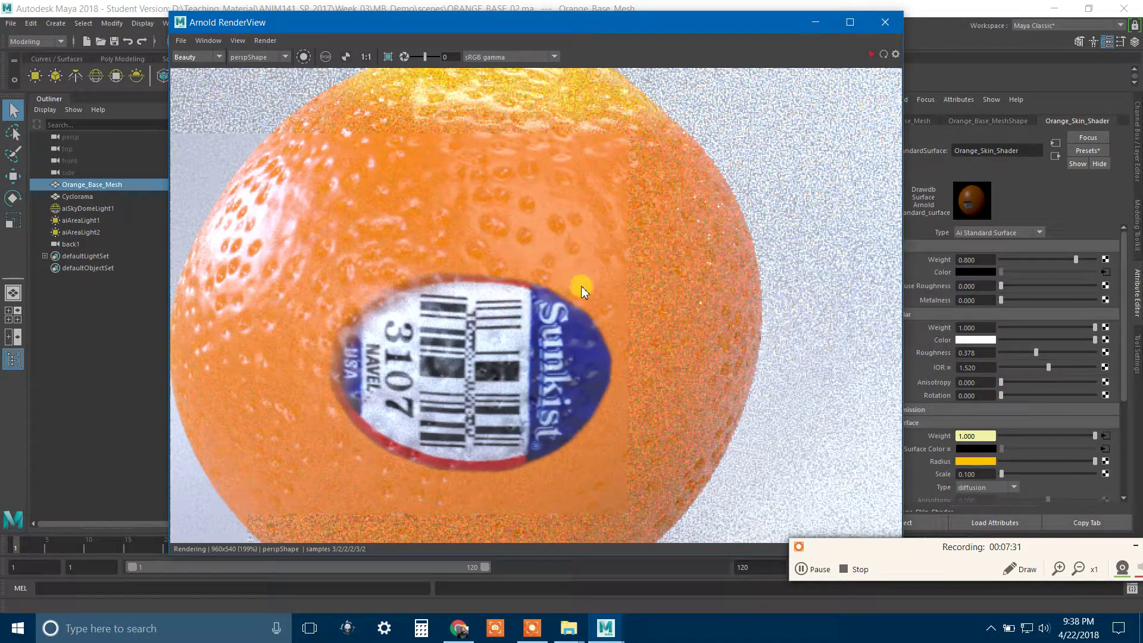
{"action": "scroll", "coordinate": [594, 289], "scroll_direction": "down", "scroll_amount": 1}
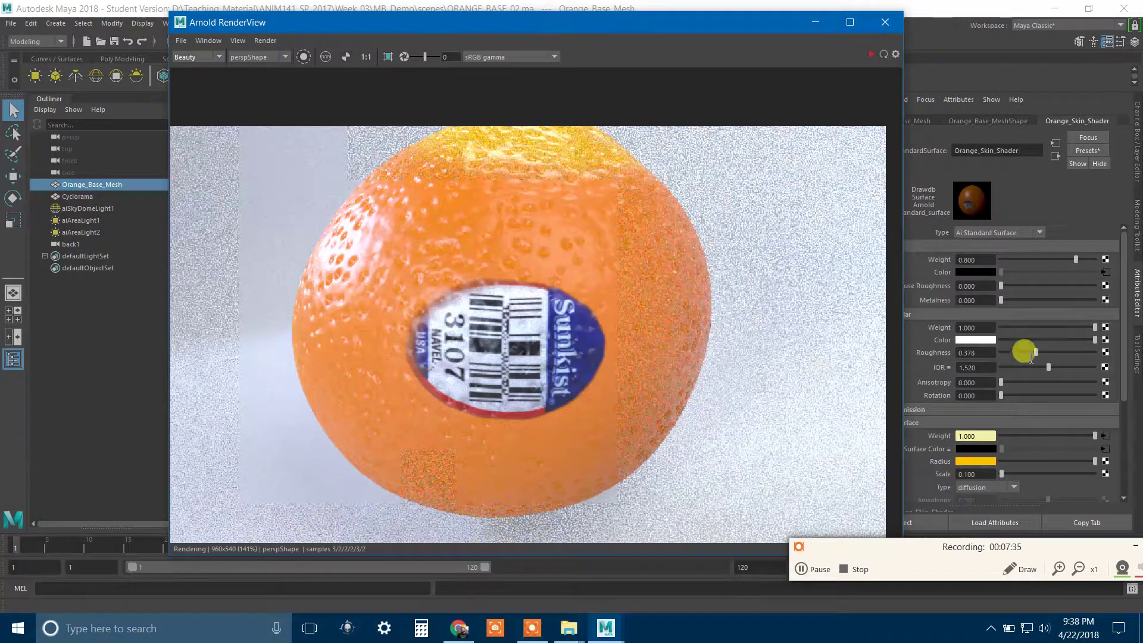
Step: Move the render window clear of the skin shader's attributes and review the orange's highlights and skin at two zoom levels
{"action": "left_click_drag", "start_coordinate": [745, 26], "coordinate": [693, 24]}
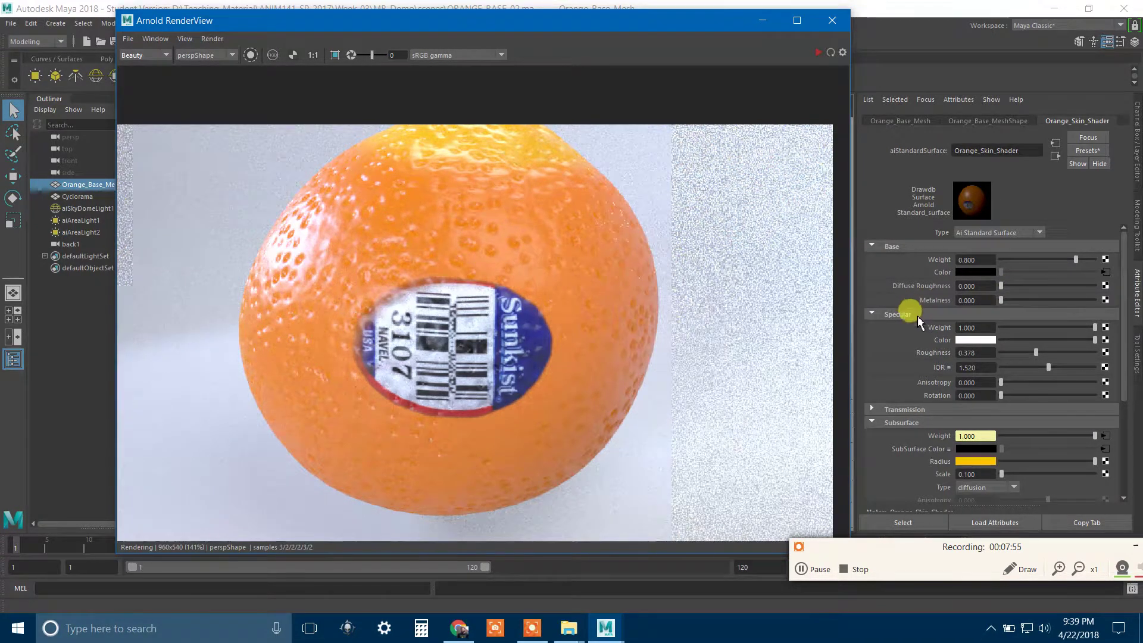
{"action": "scroll", "coordinate": [900, 331], "scroll_direction": "down", "scroll_amount": 4}
{"action": "scroll", "coordinate": [903, 342], "scroll_direction": "up", "scroll_amount": 3}
{"action": "scroll", "coordinate": [906, 351], "scroll_direction": "up", "scroll_amount": 1}
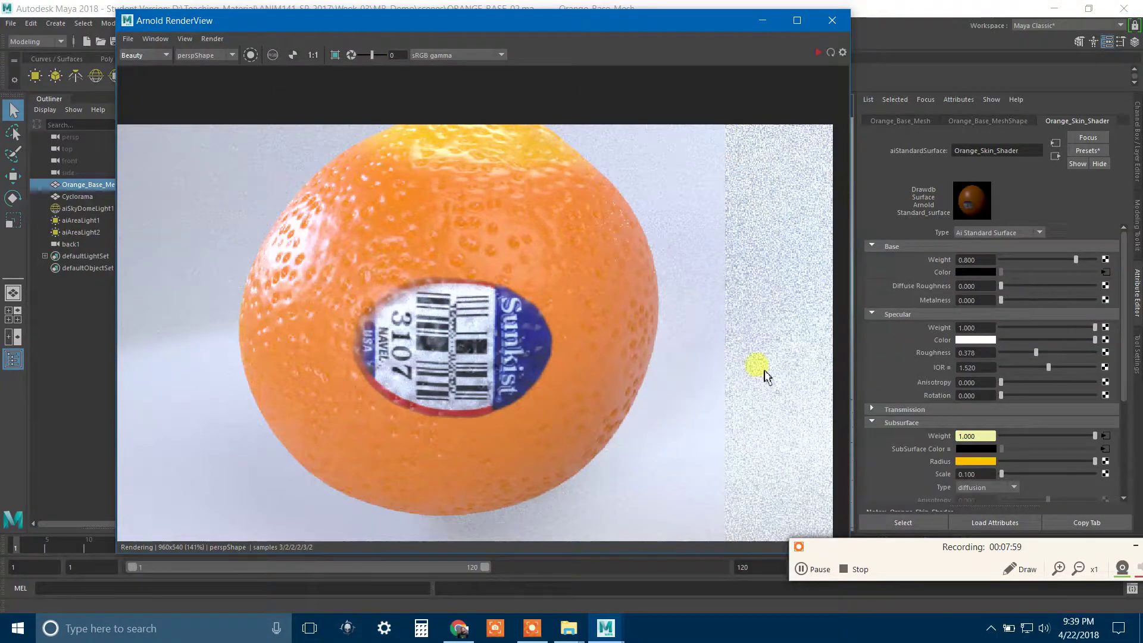
{"action": "scroll", "coordinate": [555, 306], "scroll_direction": "down", "scroll_amount": 1}
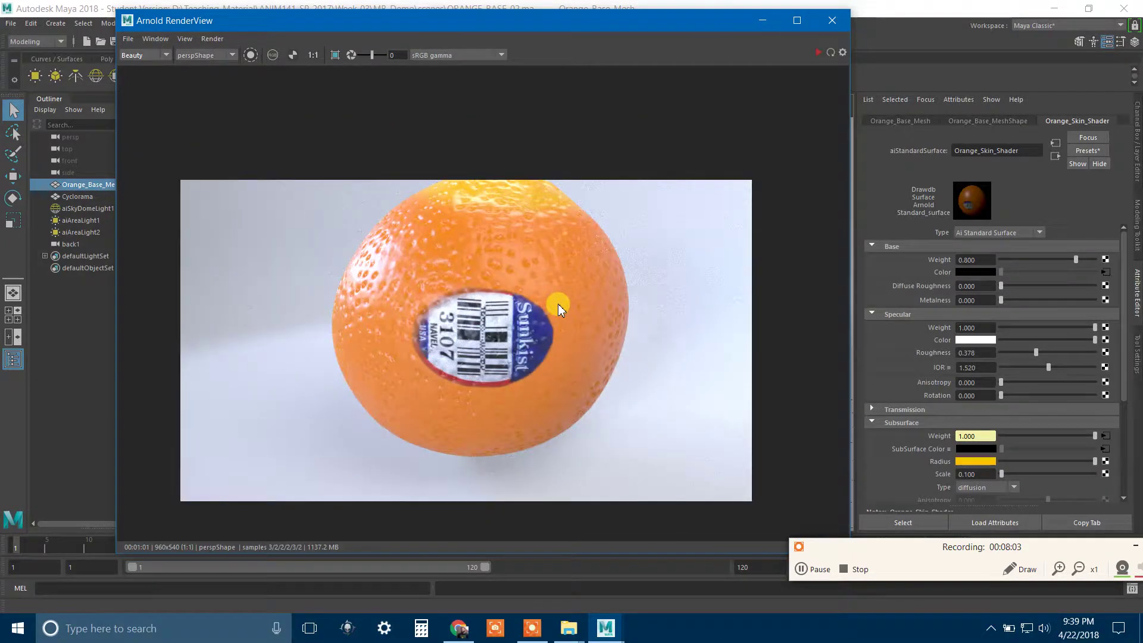
{"action": "scroll", "coordinate": [558, 305], "scroll_direction": "up", "scroll_amount": 1}
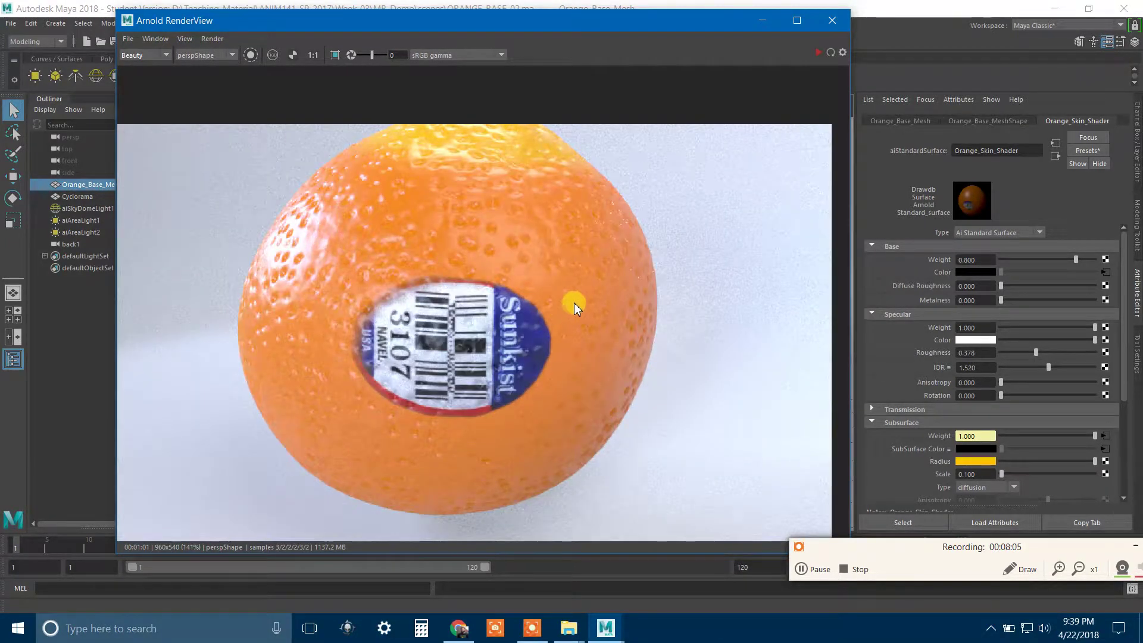
{"action": "scroll", "coordinate": [577, 303], "scroll_direction": "down", "scroll_amount": 1}
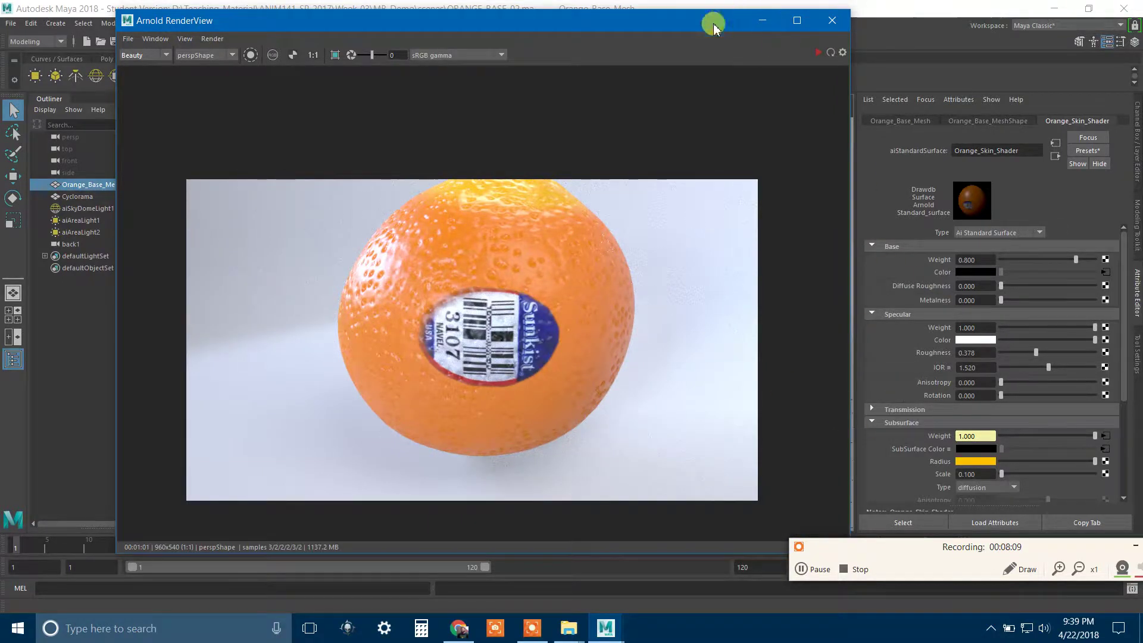
Step: Reframe the viewport with the resolution gate so the whole orange including its top is in frame, and re-render it
{"action": "left_click_drag", "start_coordinate": [709, 21], "coordinate": [686, 324]}
{"action": "left_click", "coordinate": [631, 240]}
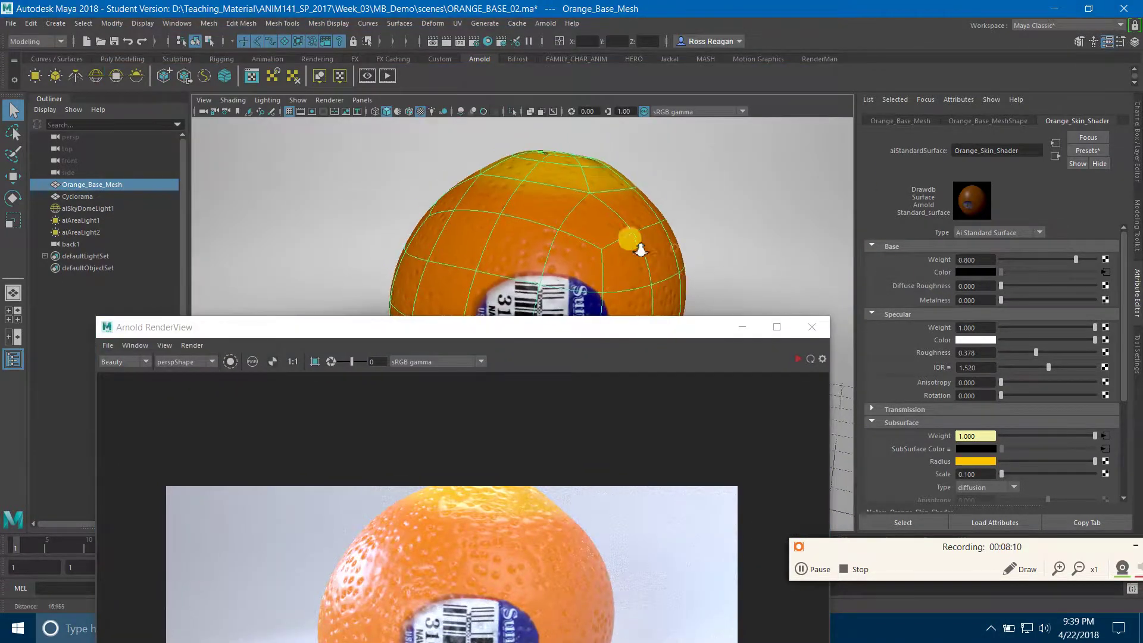
{"action": "left_click", "coordinate": [312, 111]}
{"action": "left_click_drag", "start_coordinate": [445, 222], "coordinate": [500, 262], "text": "alt"}
{"action": "left_click_drag", "start_coordinate": [516, 329], "coordinate": [515, 51]}
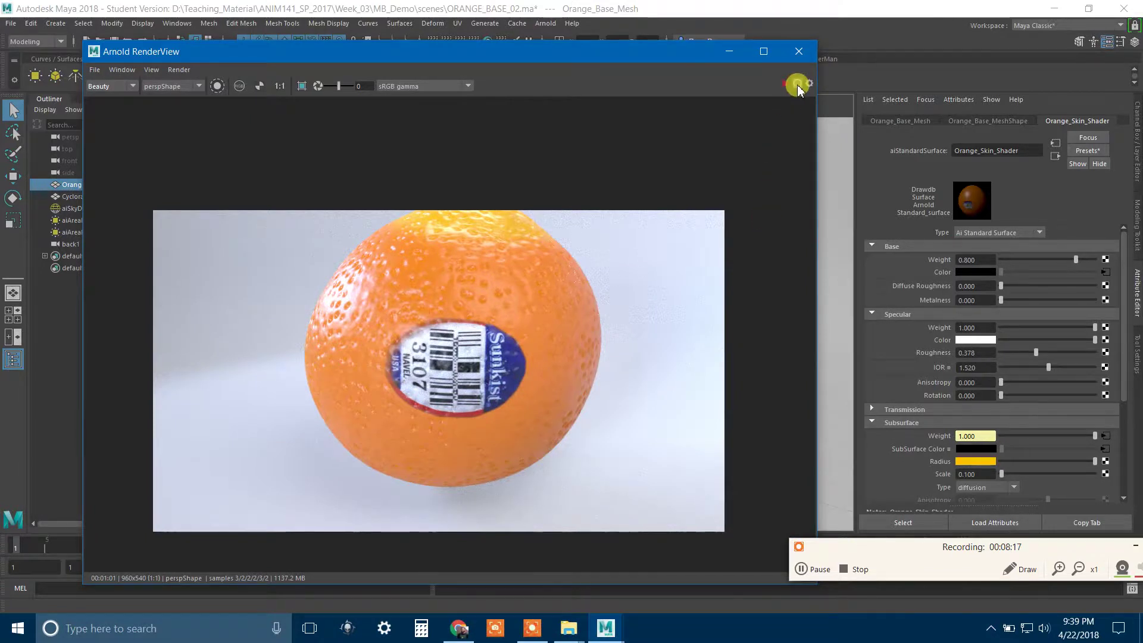
{"action": "left_click", "coordinate": [798, 85]}
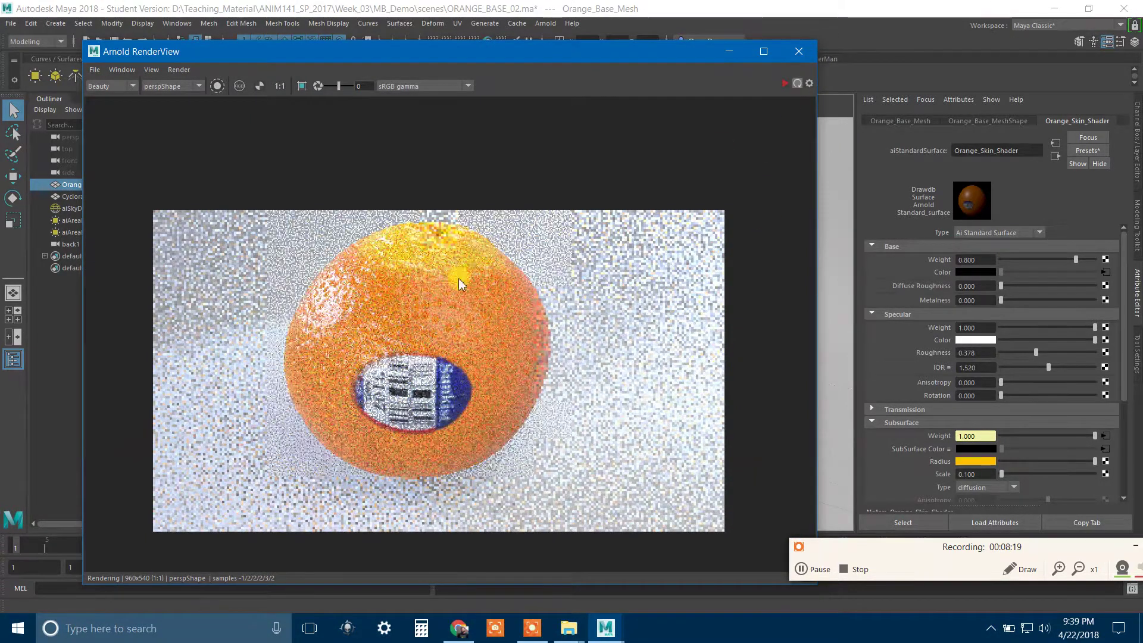
Step: Examine the orange's yellow top, dimpled skin and sticker in the reframed render
{"action": "scroll", "coordinate": [476, 266], "scroll_direction": "up", "scroll_amount": 2}
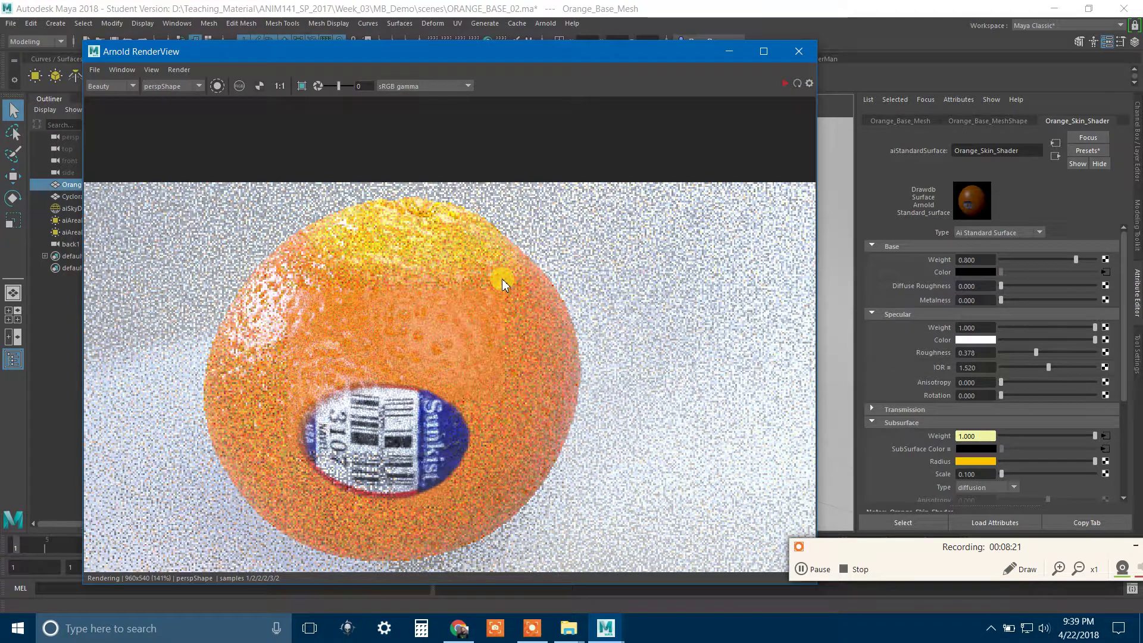
{"action": "scroll", "coordinate": [505, 278], "scroll_direction": "down", "scroll_amount": 2}
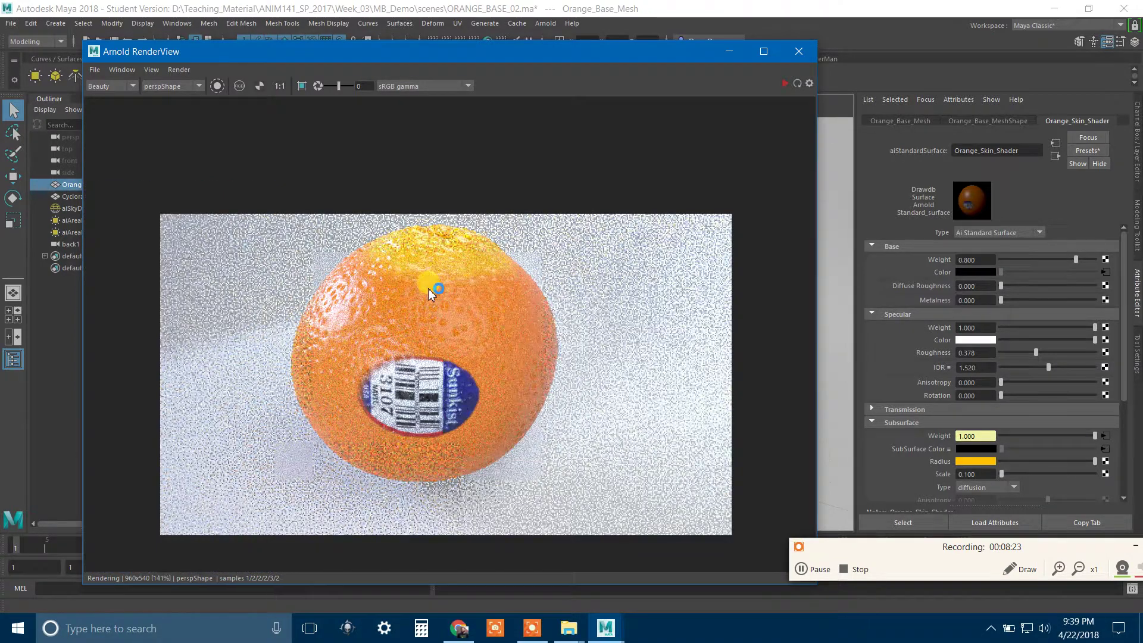
{"action": "scroll", "coordinate": [429, 290], "scroll_direction": "up", "scroll_amount": 2}
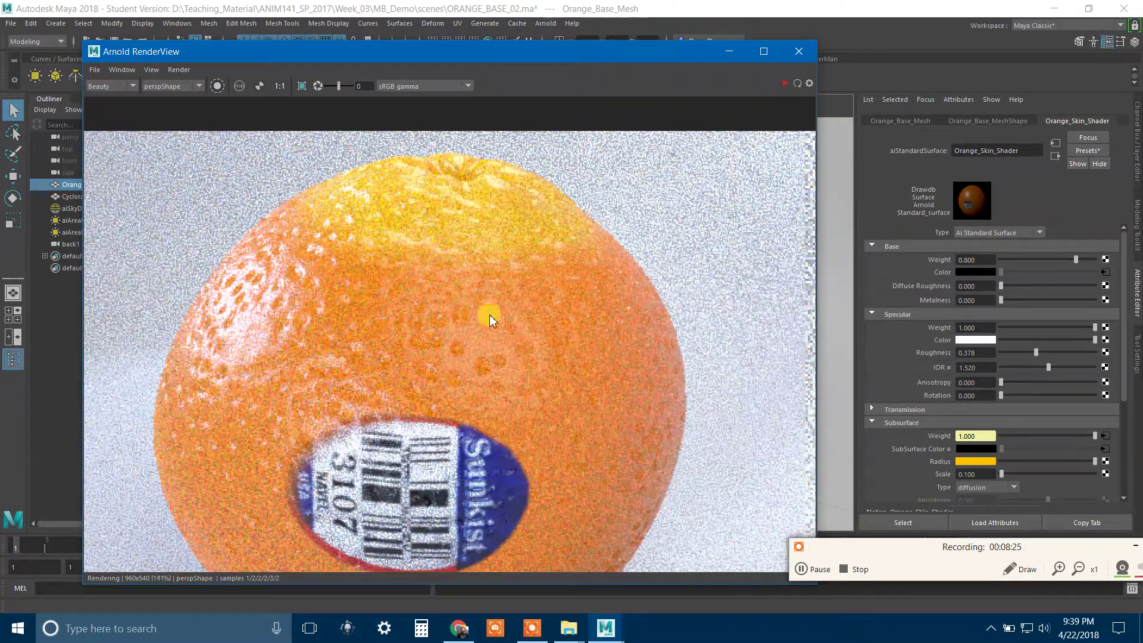
{"action": "scroll", "coordinate": [489, 320], "scroll_direction": "down", "scroll_amount": 2}
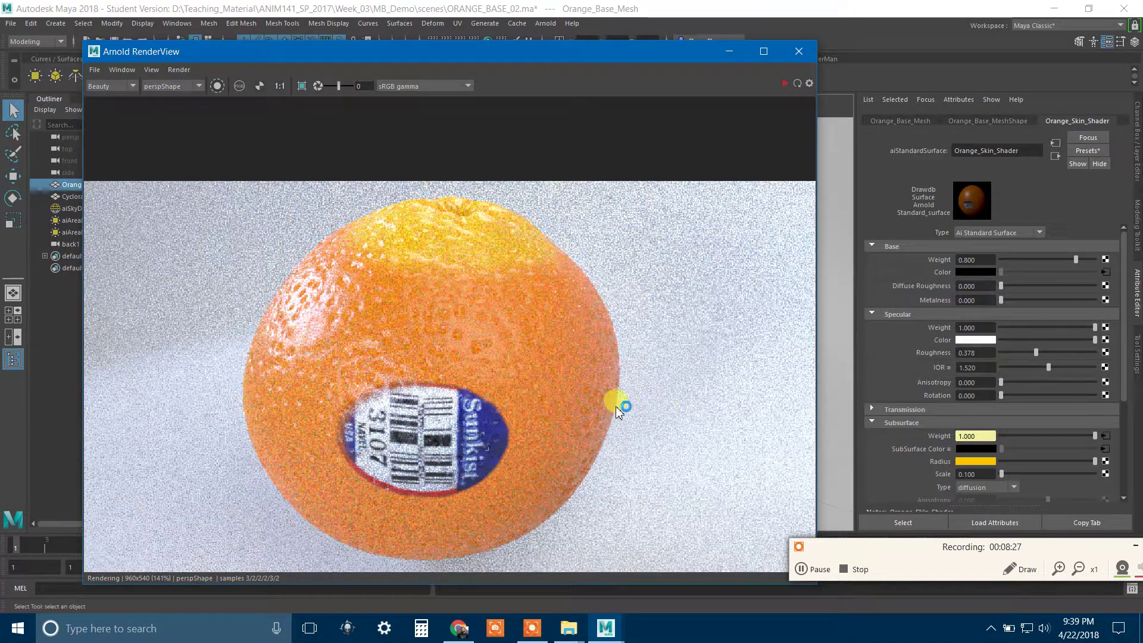
{"action": "scroll", "coordinate": [616, 406], "scroll_direction": "down", "scroll_amount": 1}
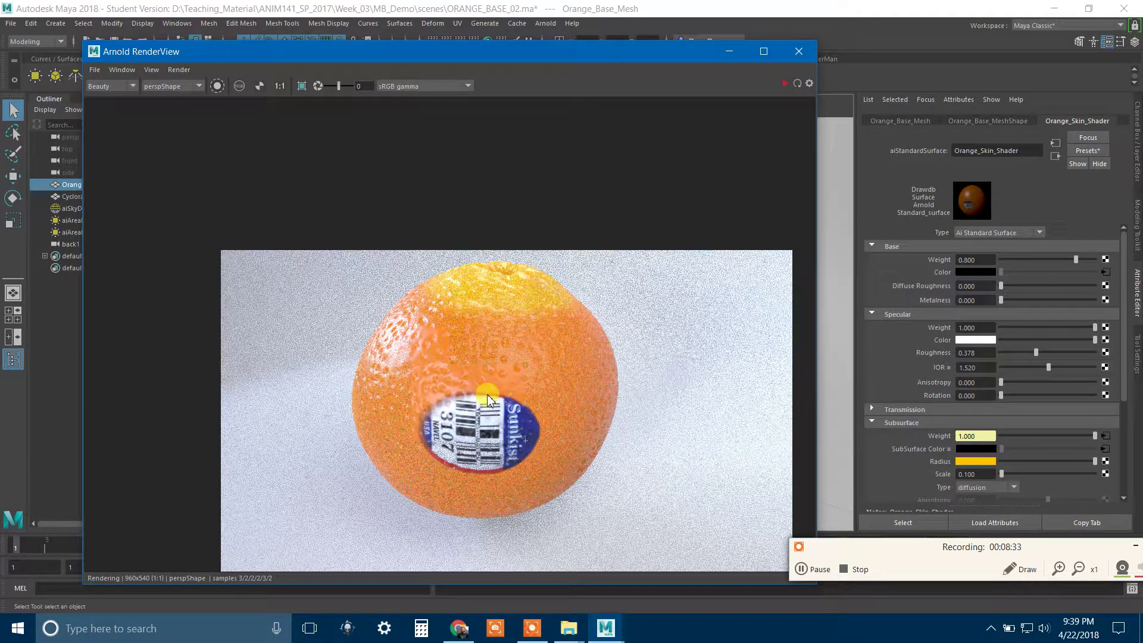
{"action": "scroll", "coordinate": [490, 395], "scroll_direction": "up", "scroll_amount": 1}
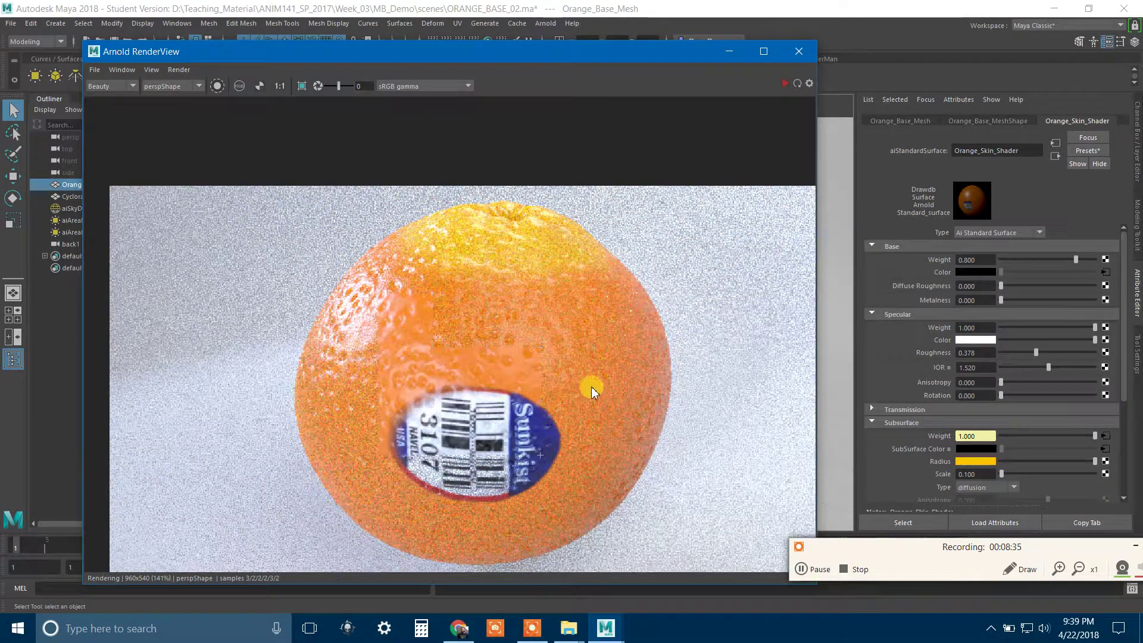
{"action": "middle_click_drag", "start_coordinate": [599, 385], "coordinate": [551, 356]}
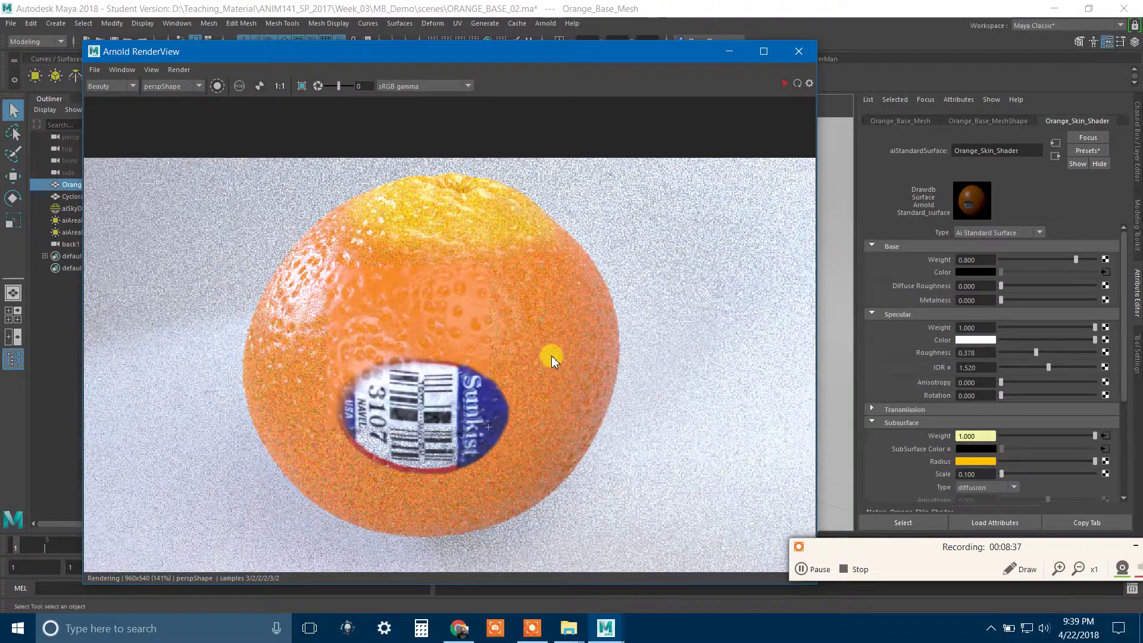
{"action": "scroll", "coordinate": [578, 355], "scroll_direction": "down", "scroll_amount": 1}
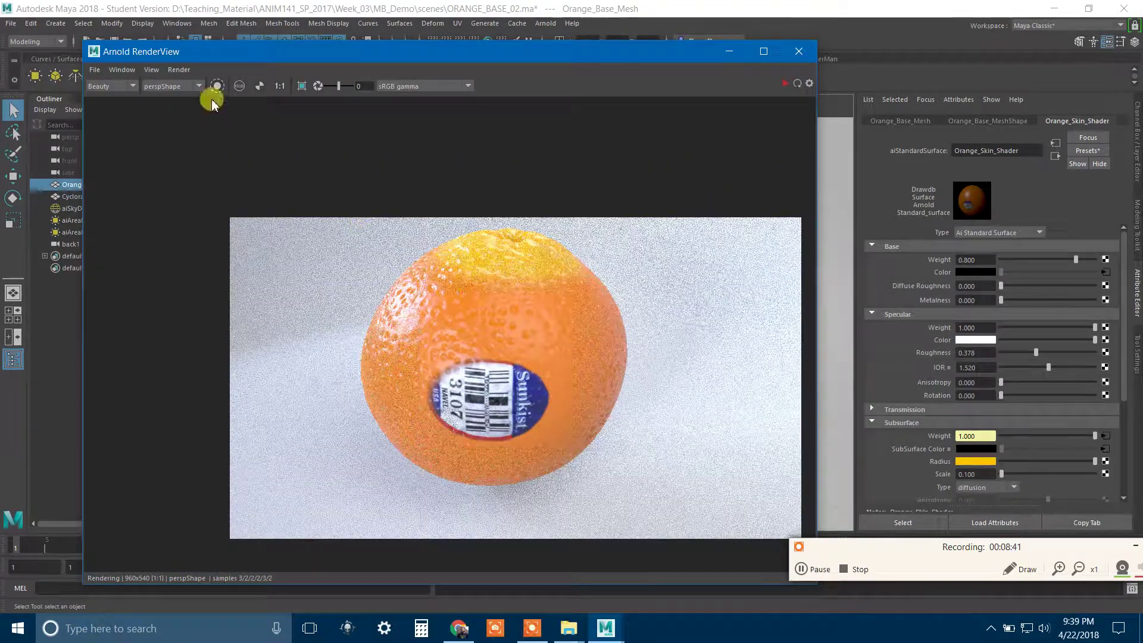
Step: Stop the running Arnold render of the orange and check the status message
{"action": "left_click", "coordinate": [179, 70]}
{"action": "left_click", "coordinate": [208, 122]}
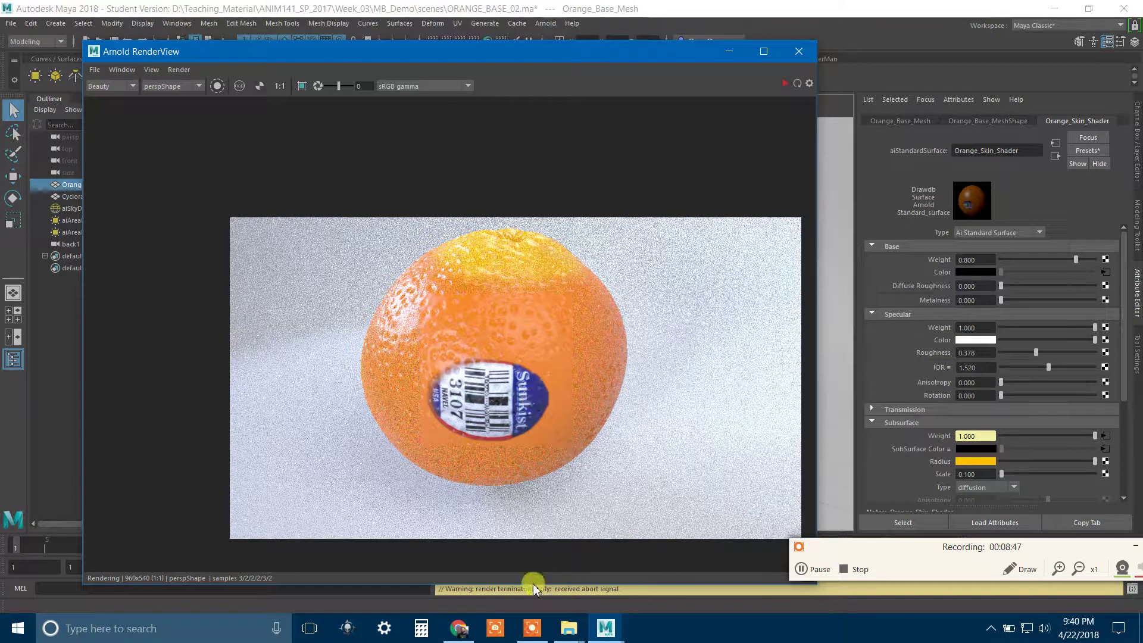
{"action": "left_click", "coordinate": [564, 591]}
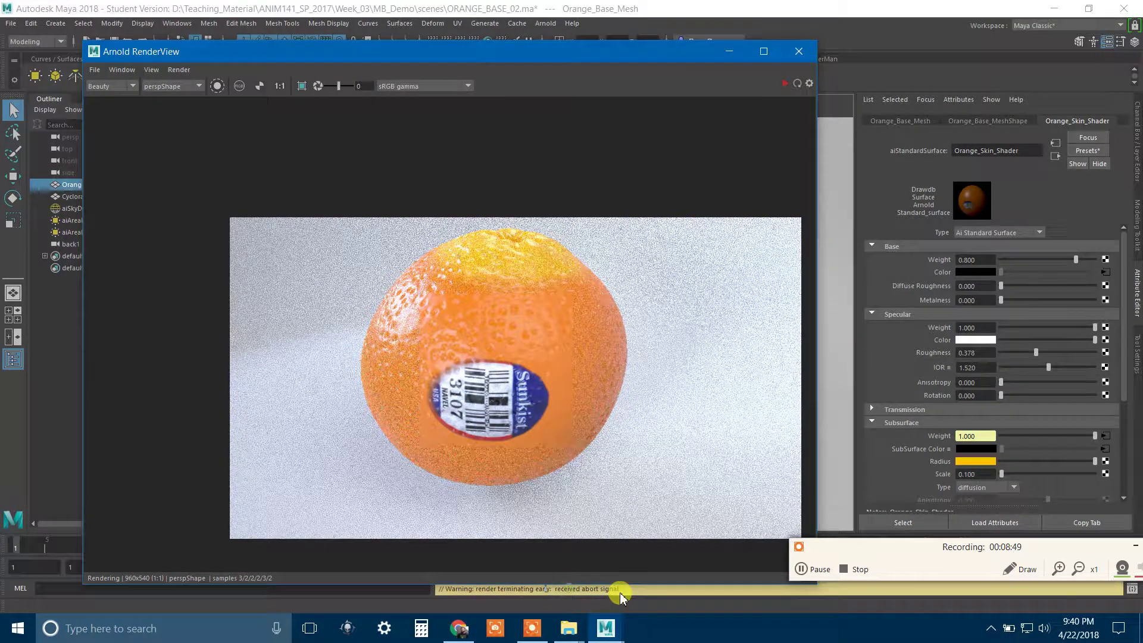
Step: Minimize the Arnold RenderView out of the way and open the Hypershade
{"action": "left_click_drag", "start_coordinate": [493, 52], "coordinate": [491, 29]}
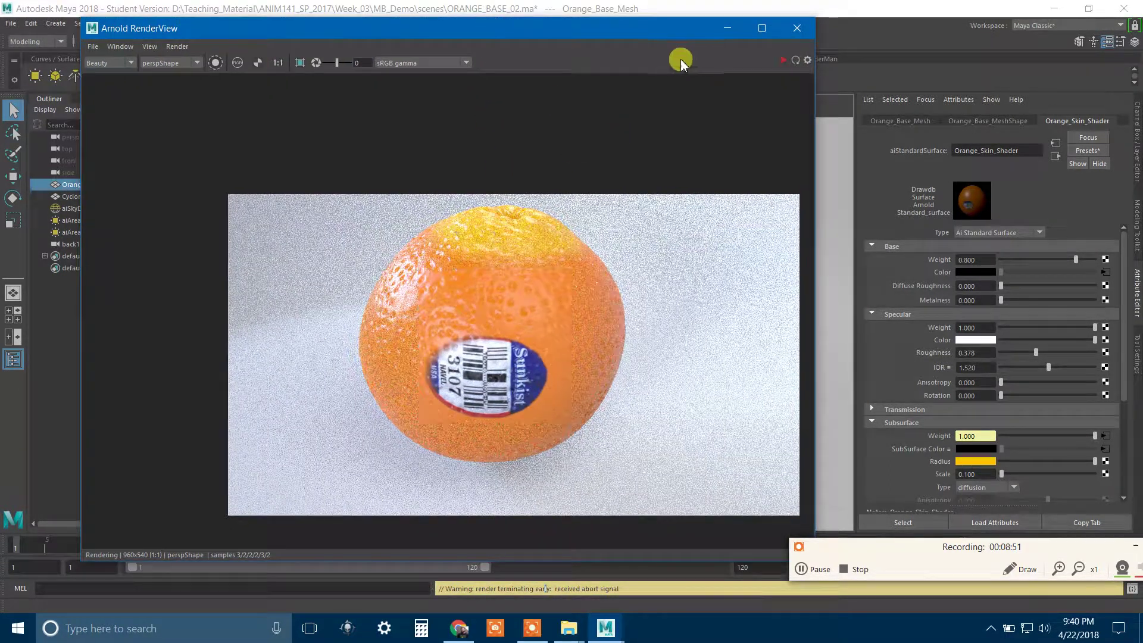
{"action": "left_click", "coordinate": [725, 28]}
{"action": "left_click", "coordinate": [480, 38]}
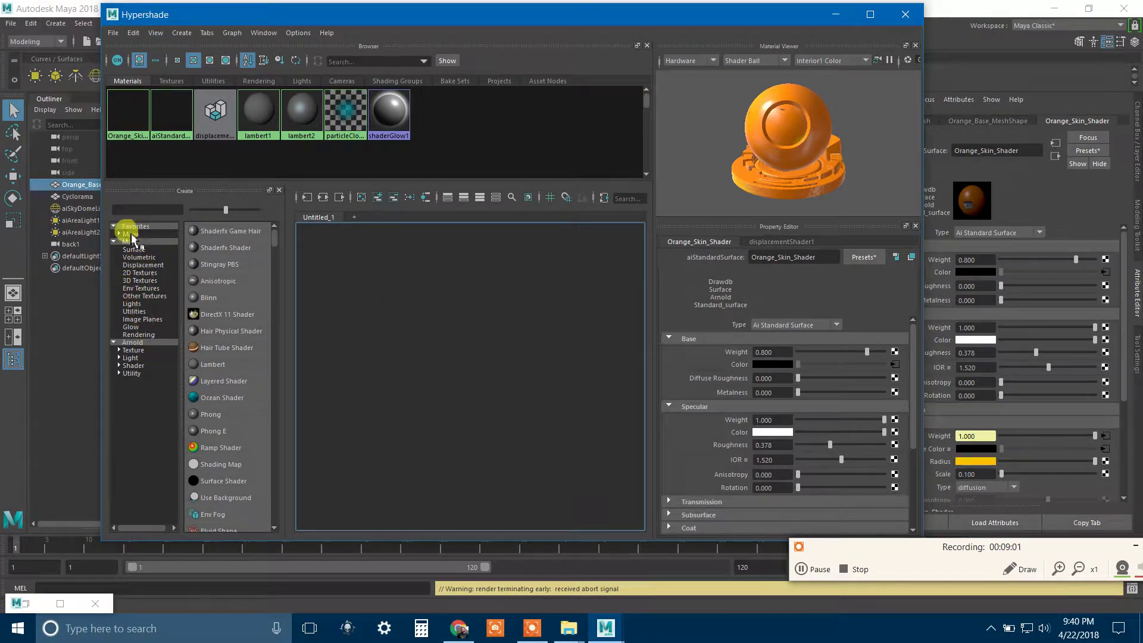
Step: Search the node list for "lay" and create a Layered Shader, placing it just above its shading group
{"action": "left_click", "coordinate": [132, 208]}
{"action": "type", "text": "la"}
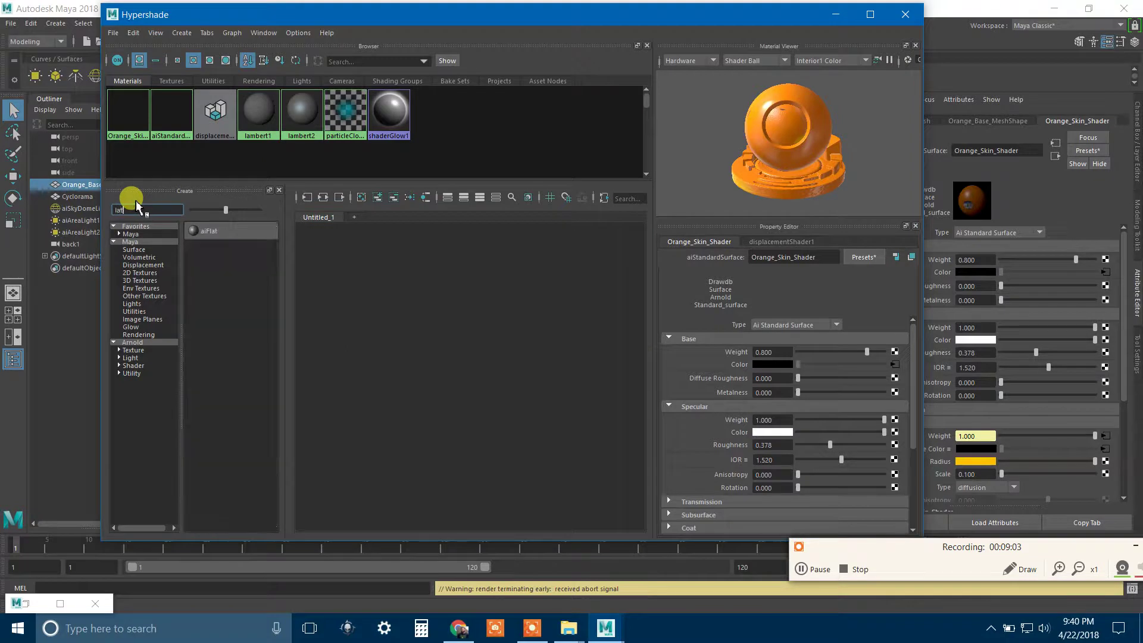
{"action": "type", "text": "y"}
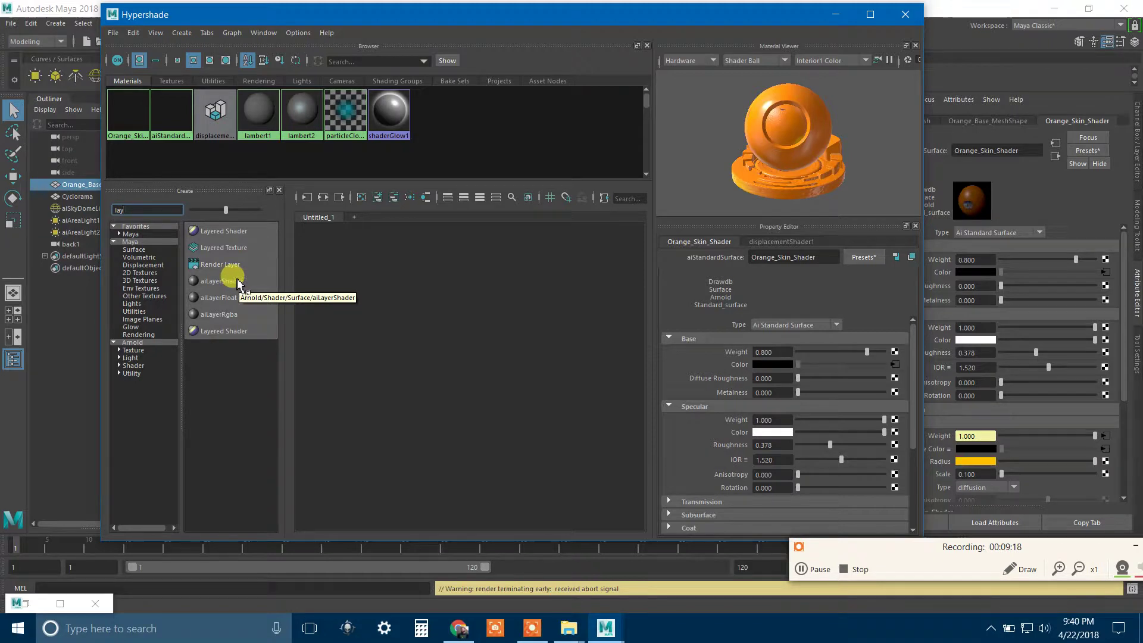
{"action": "left_click", "coordinate": [206, 230]}
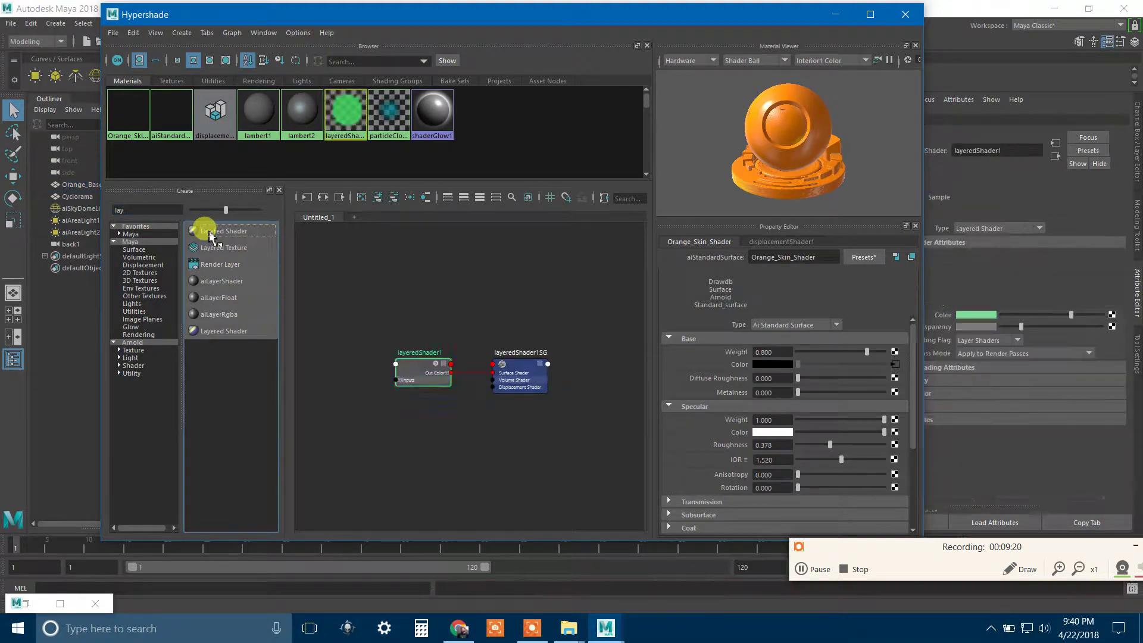
{"action": "scroll", "coordinate": [410, 373], "scroll_direction": "up", "scroll_amount": 3}
{"action": "scroll", "coordinate": [429, 350], "scroll_direction": "up", "scroll_amount": 3}
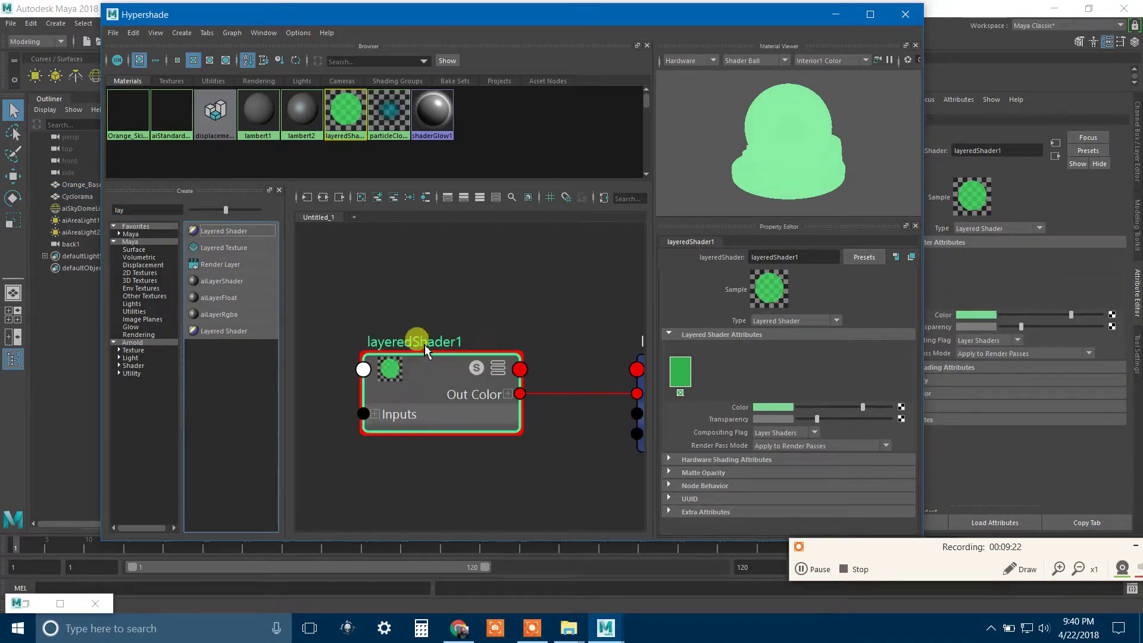
{"action": "scroll", "coordinate": [428, 350], "scroll_direction": "down", "scroll_amount": 3}
{"action": "mouse_move", "coordinate": [541, 457]}
{"action": "middle_mouse_down", "text": "alt"}
{"action": "mouse_move", "coordinate": [472, 449]}
{"action": "mouse_move", "coordinate": [523, 447]}
{"action": "middle_mouse_up", "text": "alt"}
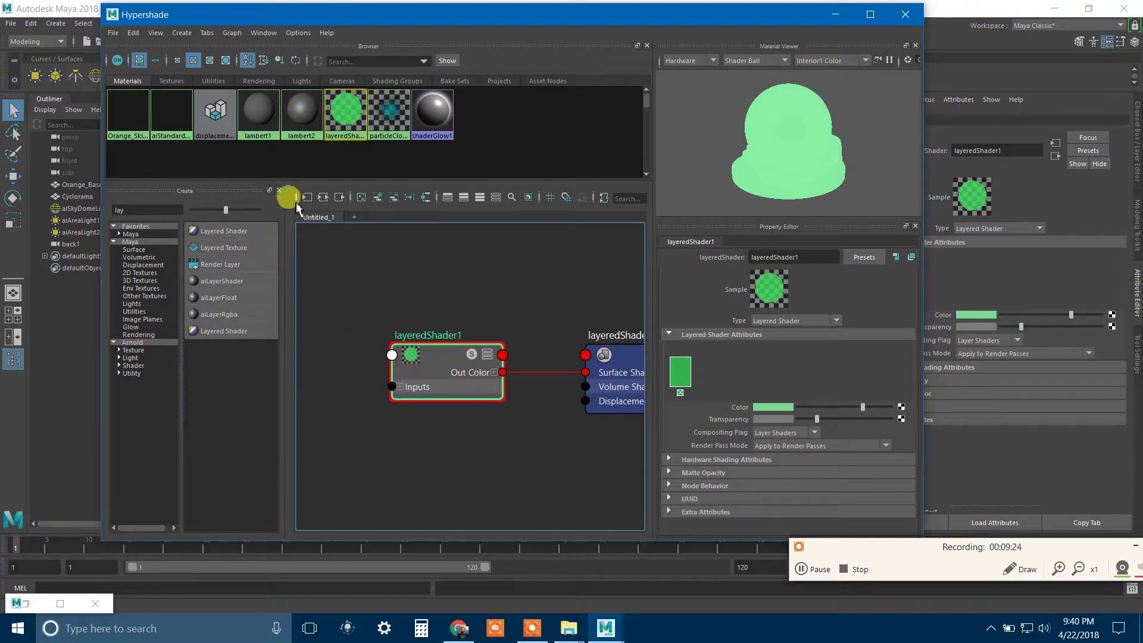
{"action": "left_click_drag", "start_coordinate": [451, 333], "coordinate": [485, 313]}
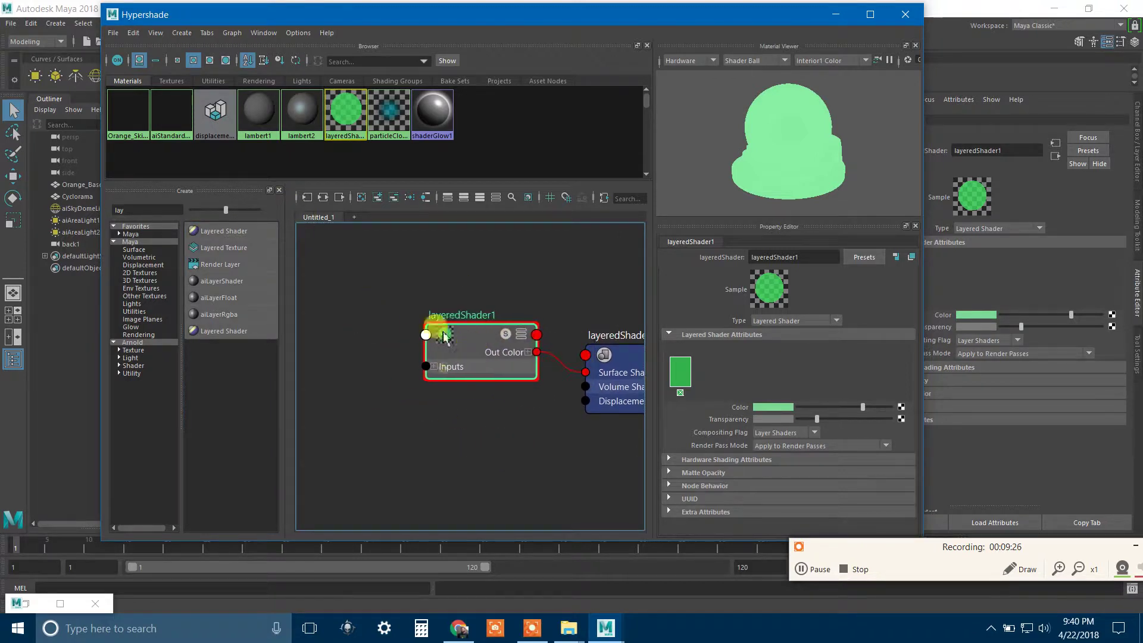
Step: Graph the network of Orange_Skin_Shader so its textures, bump node and shading group are laid out in the work area
{"action": "left_click", "coordinate": [141, 115]}
{"action": "scroll", "coordinate": [388, 290], "scroll_direction": "down", "scroll_amount": 3}
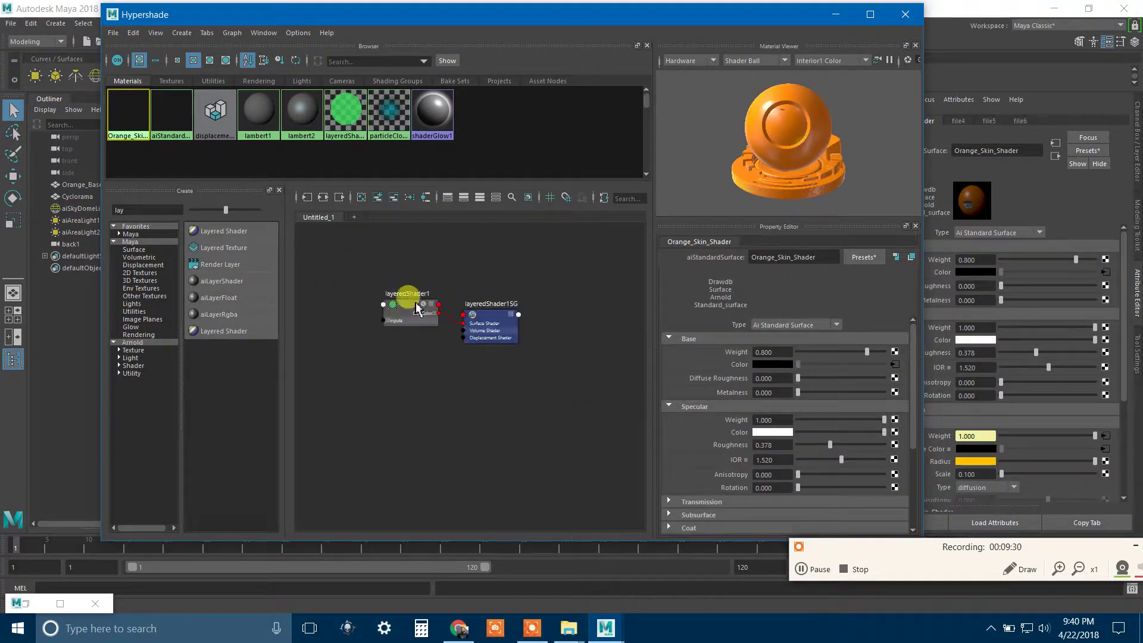
{"action": "left_click", "coordinate": [417, 308]}
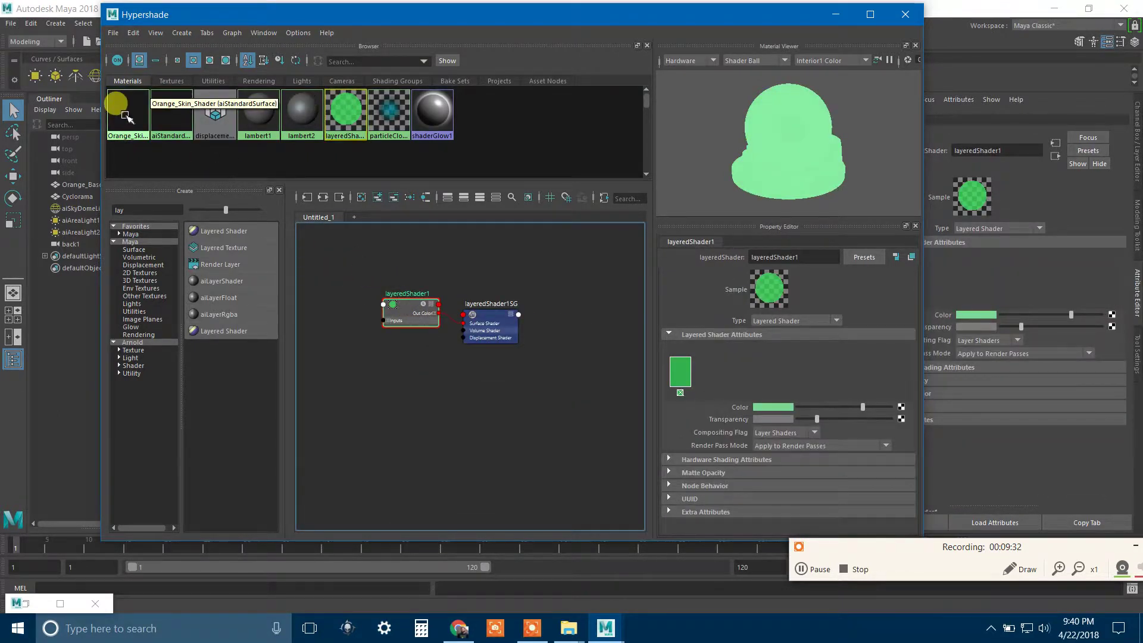
{"action": "left_click", "coordinate": [127, 117]}
{"action": "right_click", "coordinate": [126, 116]}
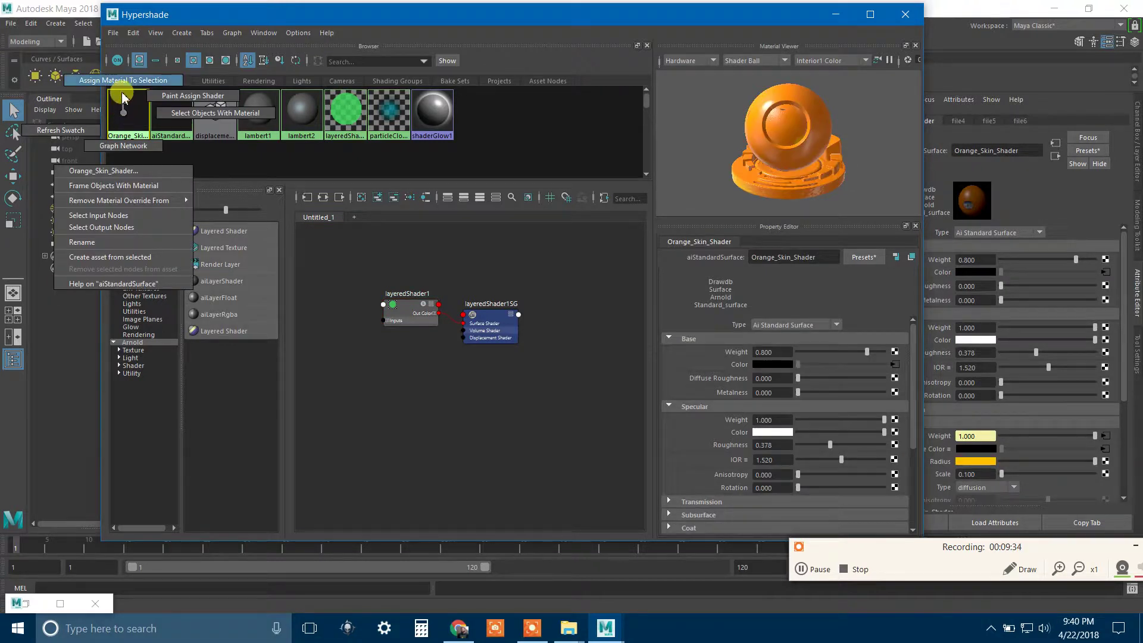
{"action": "left_click", "coordinate": [123, 145]}
{"action": "scroll", "coordinate": [530, 389], "scroll_direction": "up", "scroll_amount": 2}
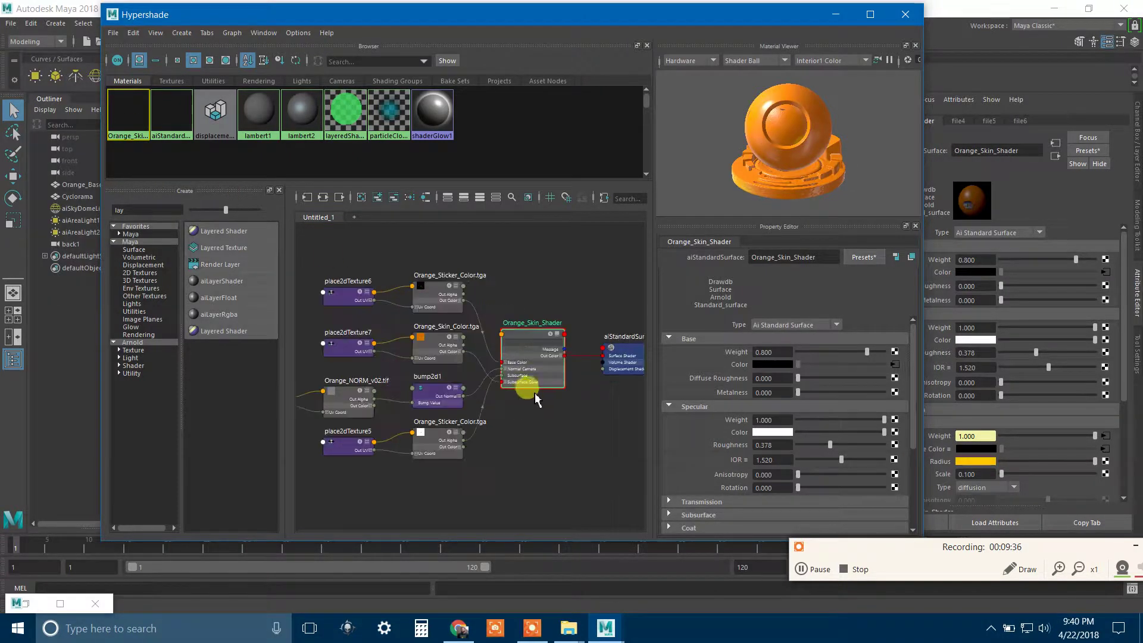
{"action": "middle_click_drag", "start_coordinate": [558, 429], "coordinate": [475, 454], "text": "alt"}
{"action": "left_click_drag", "start_coordinate": [446, 365], "coordinate": [447, 354]}
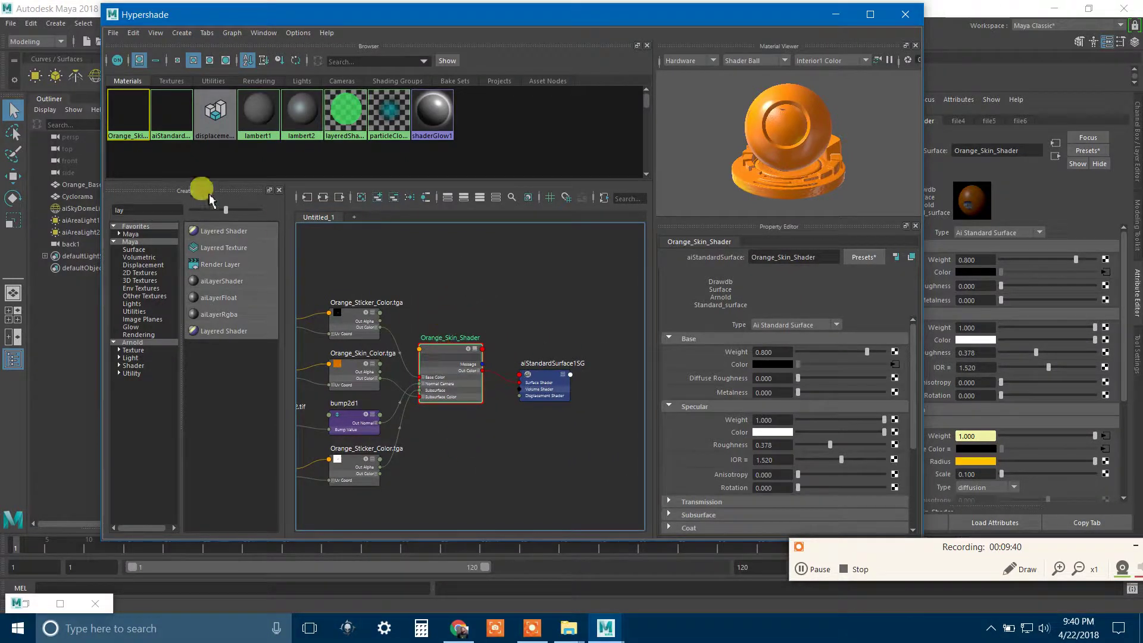
{"action": "middle_click_drag", "start_coordinate": [345, 103], "coordinate": [351, 107]}
{"action": "right_click", "coordinate": [349, 108]}
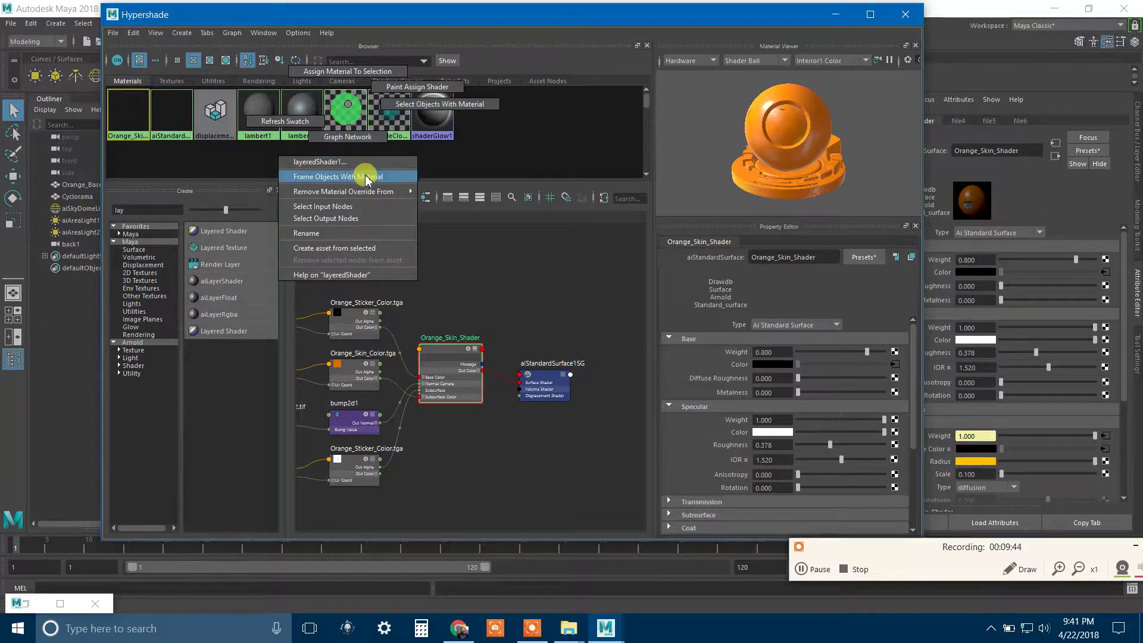
{"action": "mouse_move", "coordinate": [362, 194]}
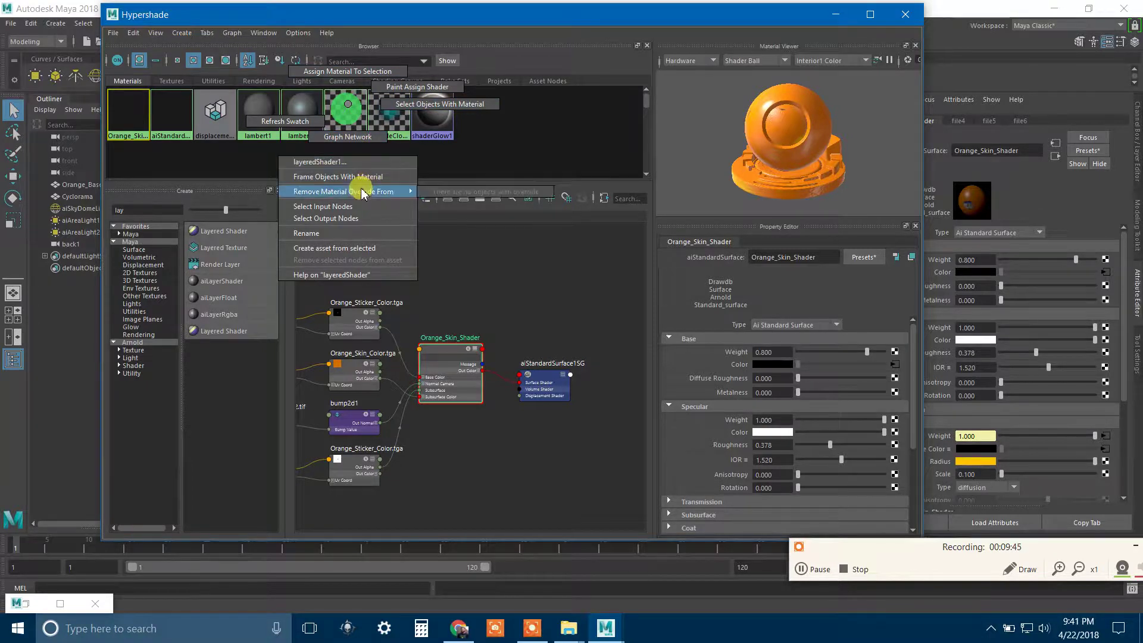
{"action": "left_click", "coordinate": [515, 249]}
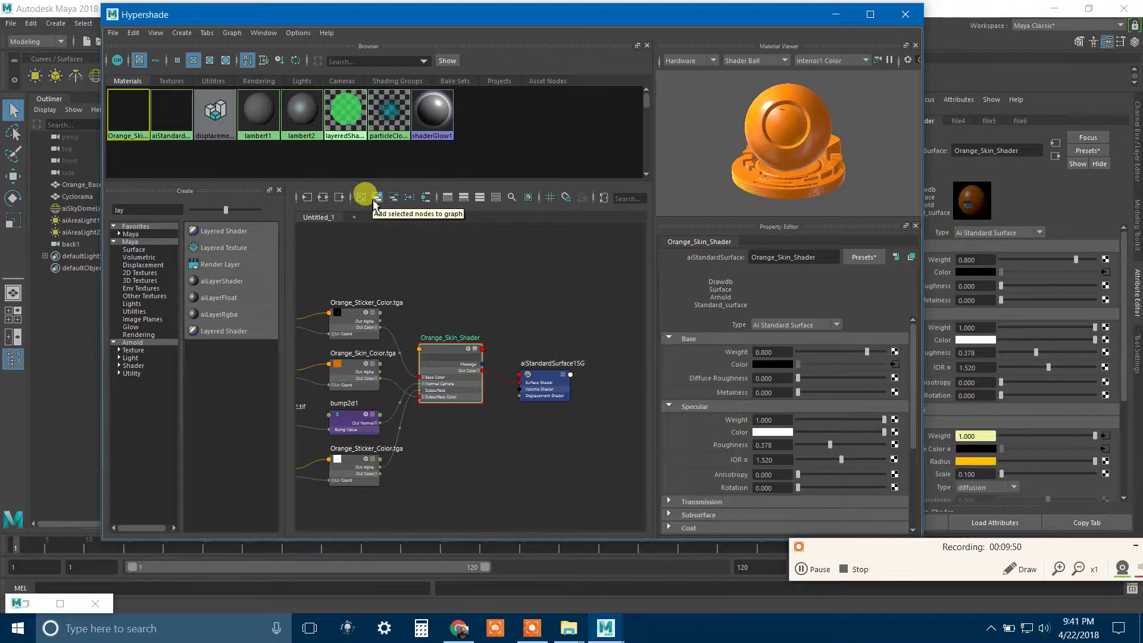
Step: Add layeredShader1 to the skin shader's graph and arrange it between Orange_Skin_Shader and the aiStandardSurface1SG shading group
{"action": "left_click", "coordinate": [349, 116]}
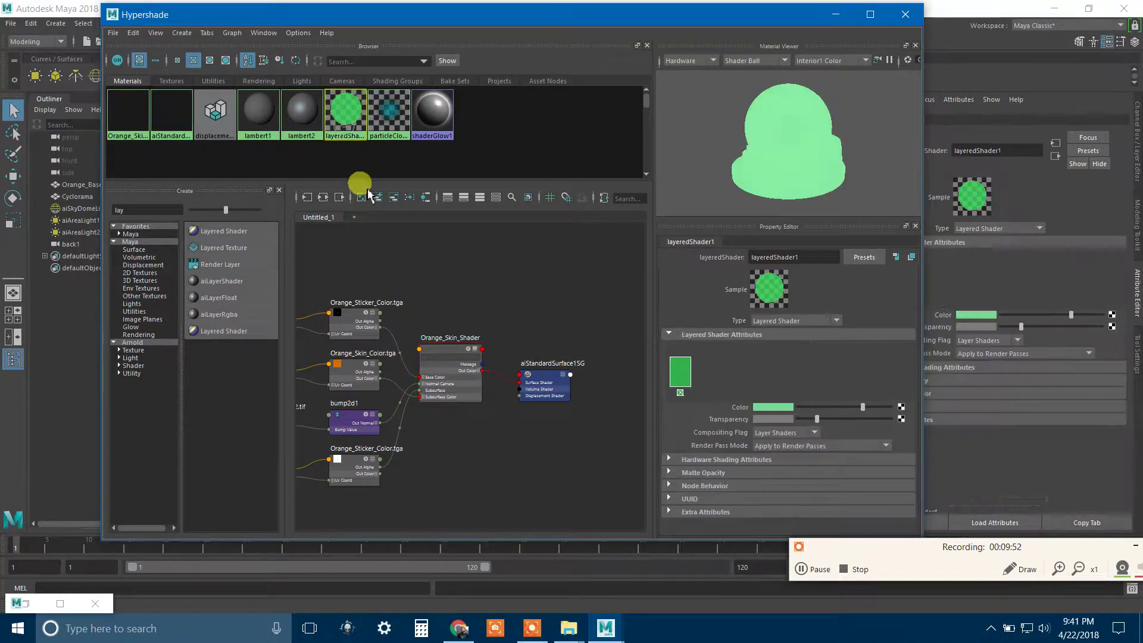
{"action": "left_click", "coordinate": [377, 200]}
{"action": "scroll", "coordinate": [503, 411], "scroll_direction": "up", "scroll_amount": 5}
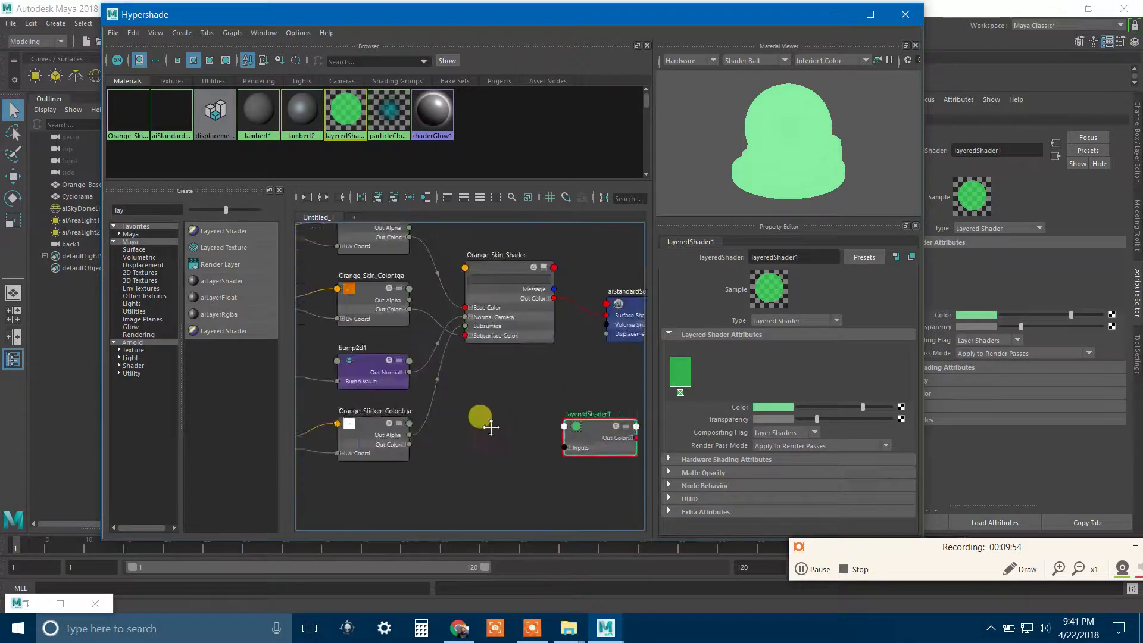
{"action": "left_click_drag", "start_coordinate": [585, 361], "coordinate": [617, 349]}
{"action": "middle_click_drag", "start_coordinate": [563, 382], "coordinate": [461, 408], "text": "alt"}
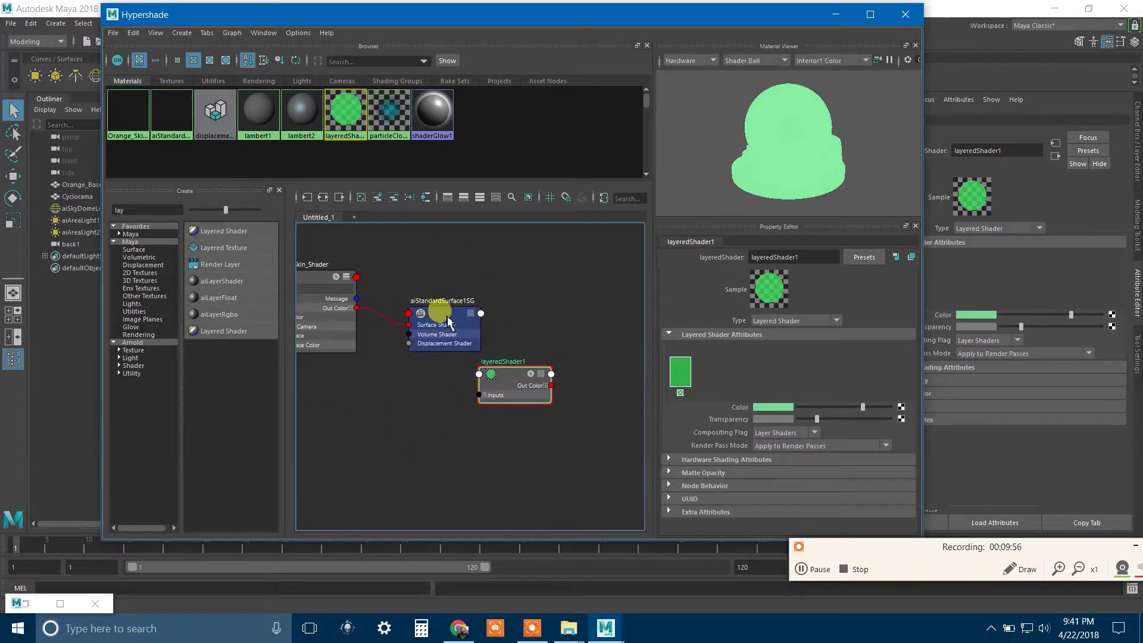
{"action": "left_click_drag", "start_coordinate": [439, 317], "coordinate": [607, 210]}
{"action": "left_click_drag", "start_coordinate": [509, 390], "coordinate": [542, 322]}
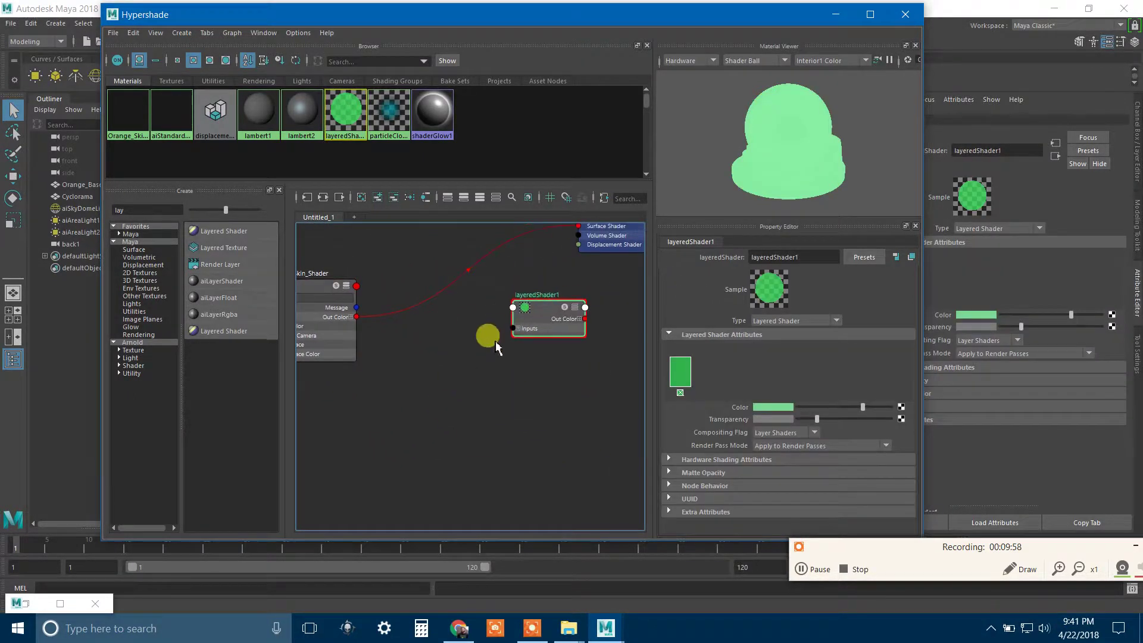
{"action": "middle_click_drag", "start_coordinate": [368, 330], "coordinate": [432, 326], "text": "alt"}
{"action": "mouse_move", "coordinate": [376, 283]}
{"action": "left_mouse_down"}
{"action": "mouse_move", "coordinate": [405, 267]}
{"action": "mouse_move", "coordinate": [395, 273]}
{"action": "left_mouse_up"}
Step: Connect Orange_Skin_Shader's Out Color to the layered shader's Inputs[0] Color, and add a green layer ahead of the skin layer
{"action": "left_click", "coordinate": [598, 303]}
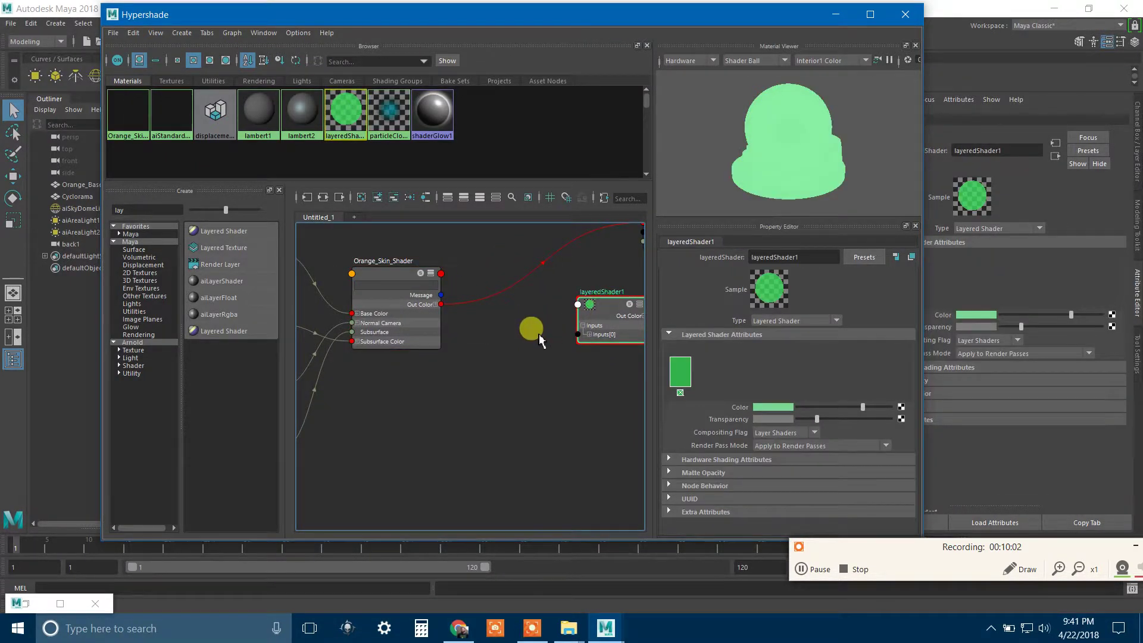
{"action": "middle_click_drag", "start_coordinate": [531, 327], "coordinate": [348, 317], "text": "alt"}
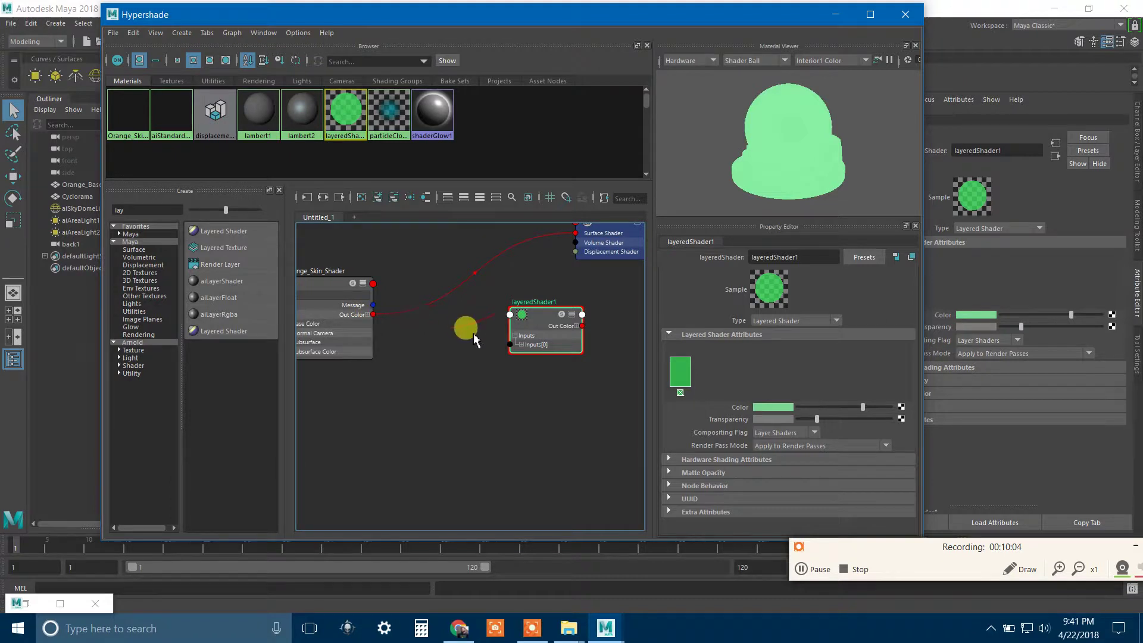
{"action": "left_click", "coordinate": [522, 345]}
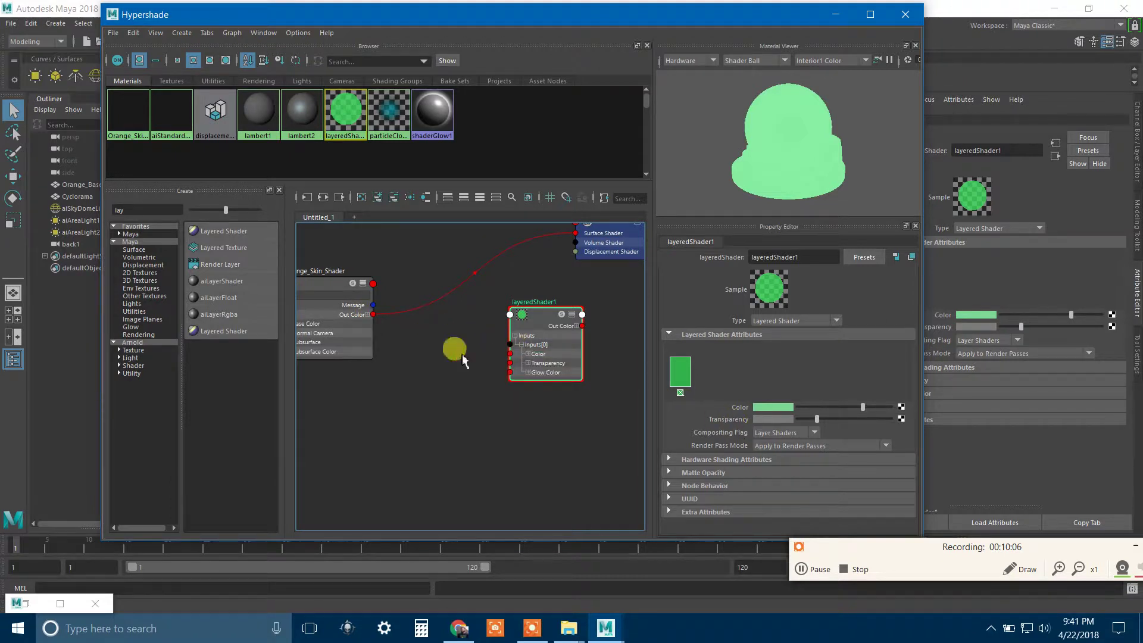
{"action": "left_click_drag", "start_coordinate": [377, 322], "coordinate": [511, 353]}
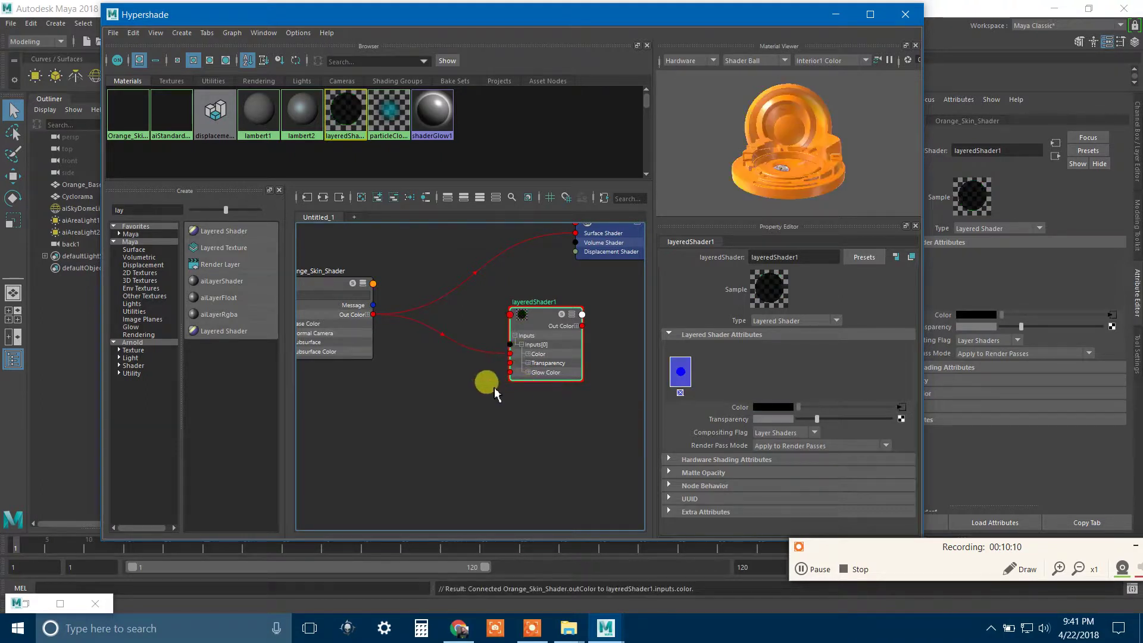
{"action": "left_click", "coordinate": [702, 371]}
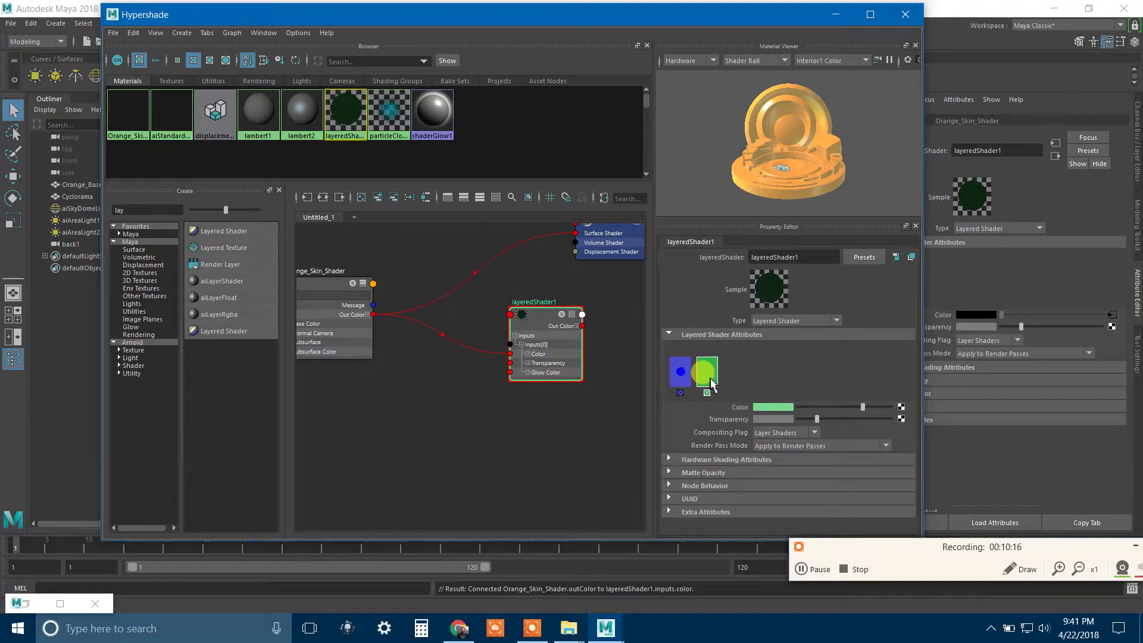
{"action": "middle_click_drag", "start_coordinate": [711, 379], "coordinate": [679, 375]}
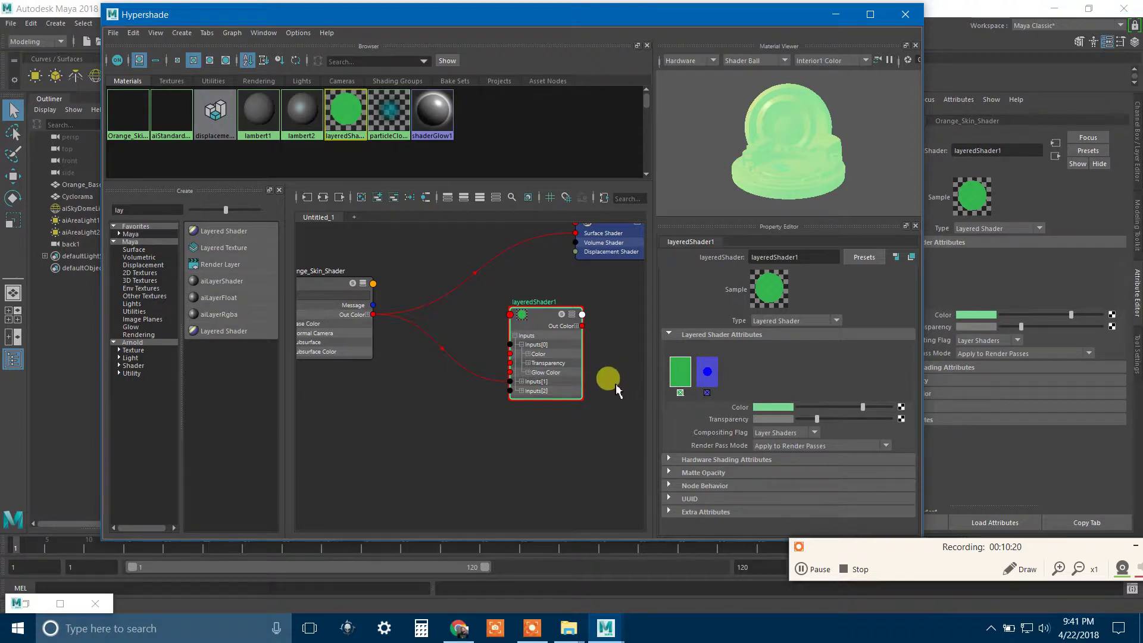
Step: Disconnect the two Orange_Sticker_Color.tga textures from the Base Color and Subsurface inputs of Orange_Skin_Shader
{"action": "middle_click_drag", "start_coordinate": [440, 404], "coordinate": [546, 430], "text": "alt"}
{"action": "scroll", "coordinate": [515, 413], "scroll_direction": "down", "scroll_amount": 2}
{"action": "scroll", "coordinate": [449, 415], "scroll_direction": "up", "scroll_amount": 2}
{"action": "middle_click_drag", "start_coordinate": [473, 428], "coordinate": [498, 400], "text": "alt"}
{"action": "left_click", "coordinate": [480, 347]}
{"action": "key", "text": "Delete"}
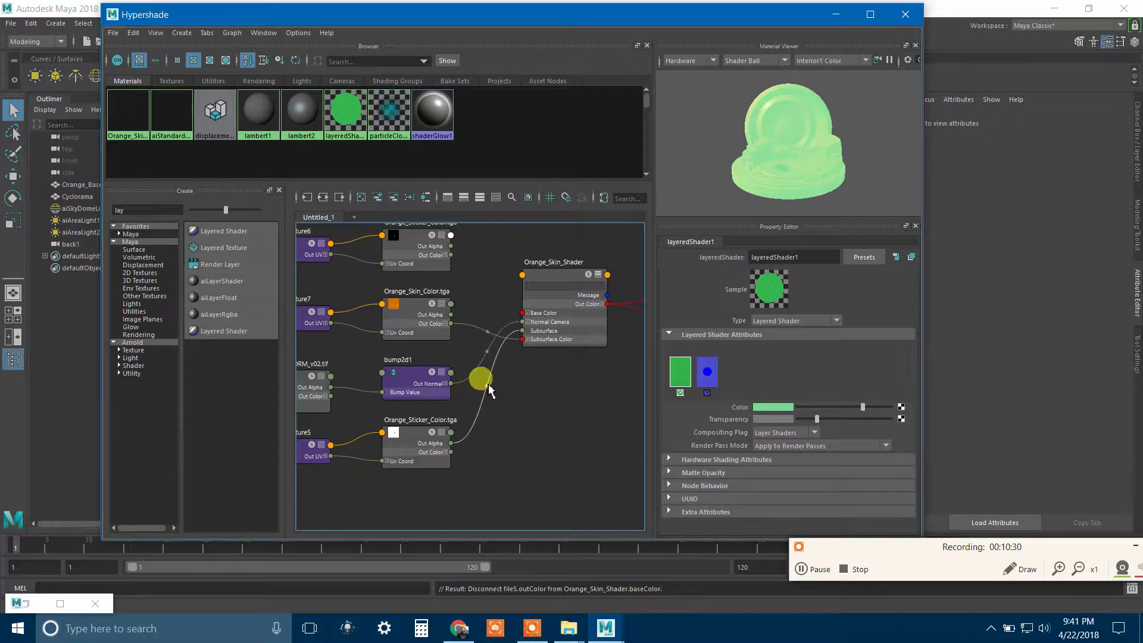
{"action": "mouse_move", "coordinate": [489, 390]}
{"action": "left_mouse_down"}
{"action": "mouse_move", "coordinate": [462, 321]}
{"action": "mouse_move", "coordinate": [486, 386]}
{"action": "left_mouse_up"}
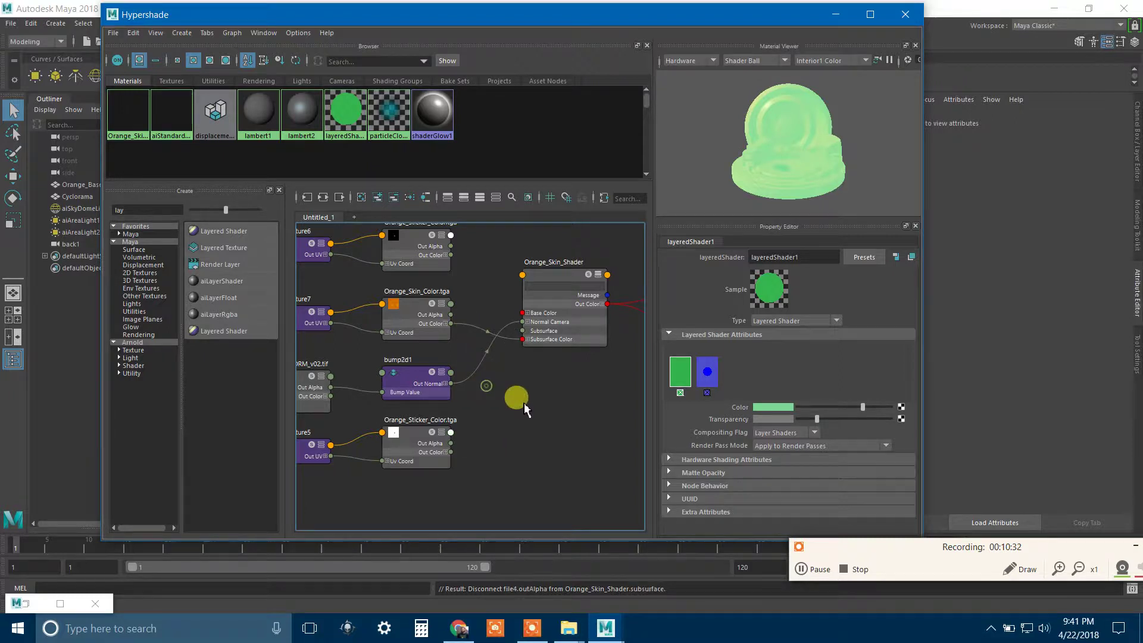
Step: Select layeredShader1 and try to drop Orange_Skin_Shader onto its layer swatches
{"action": "middle_click_drag", "start_coordinate": [559, 420], "coordinate": [357, 437], "text": "alt"}
{"action": "mouse_move", "coordinate": [459, 336]}
{"action": "left_mouse_down"}
{"action": "mouse_move", "coordinate": [466, 327]}
{"action": "mouse_move", "coordinate": [460, 343]}
{"action": "left_mouse_up"}
{"action": "middle_click_drag", "start_coordinate": [391, 403], "coordinate": [503, 427], "text": "alt"}
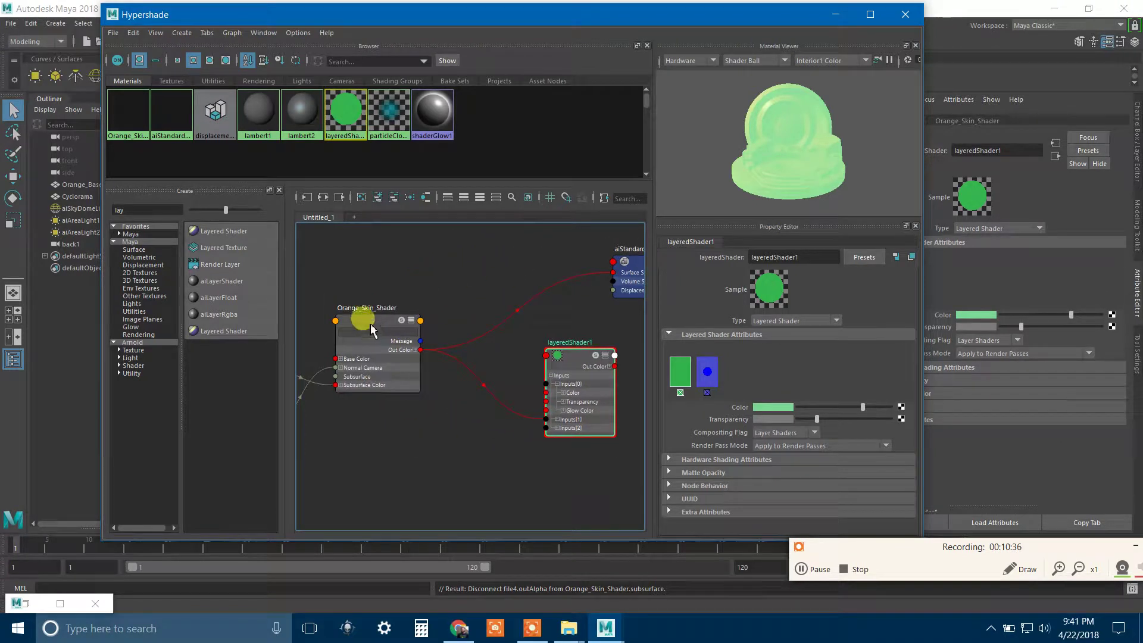
{"action": "middle_click_drag", "start_coordinate": [371, 331], "coordinate": [714, 409]}
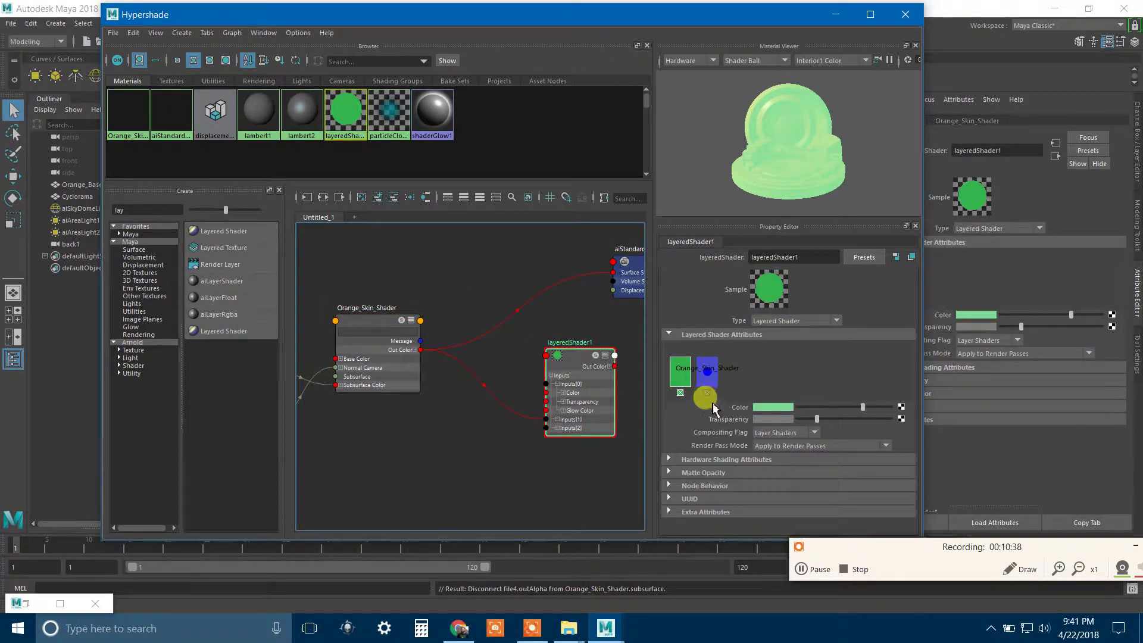
Step: Select the layered shader's green layer and raise its transparency slightly
{"action": "left_click", "coordinate": [685, 374]}
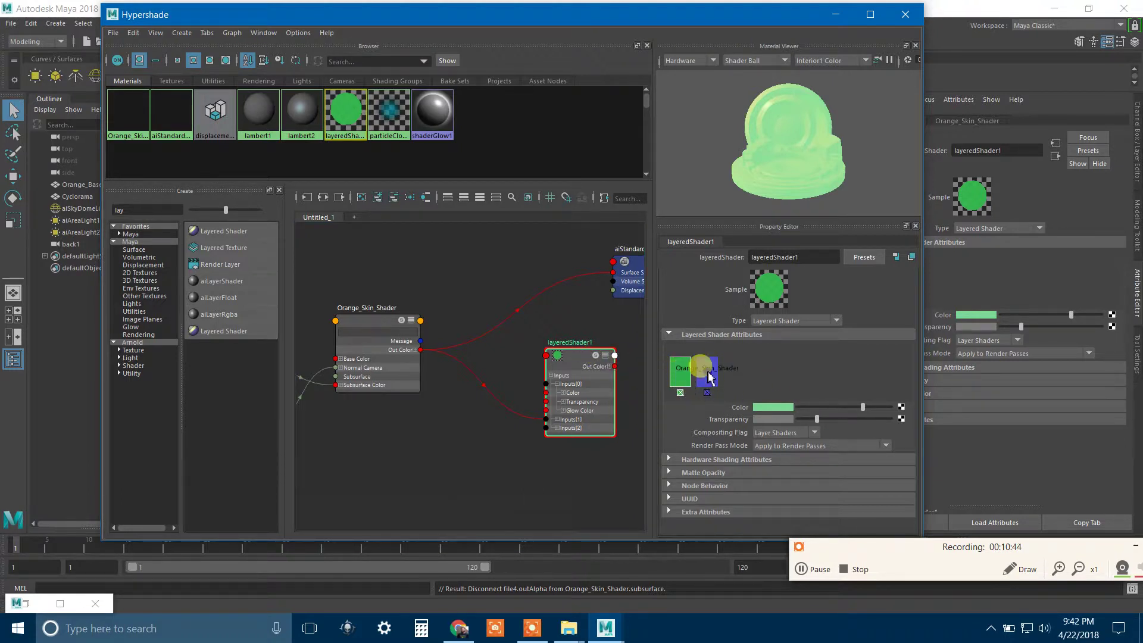
{"action": "middle_click_drag", "start_coordinate": [713, 368], "coordinate": [670, 405]}
{"action": "left_click", "coordinate": [684, 372]}
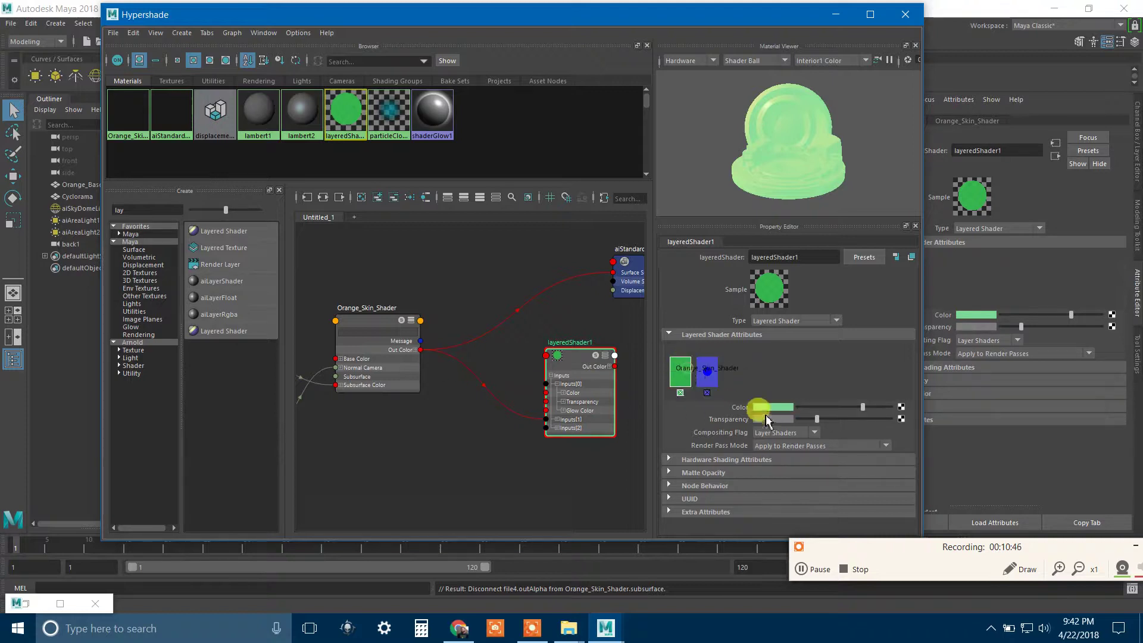
{"action": "left_click_drag", "start_coordinate": [817, 418], "coordinate": [872, 421]}
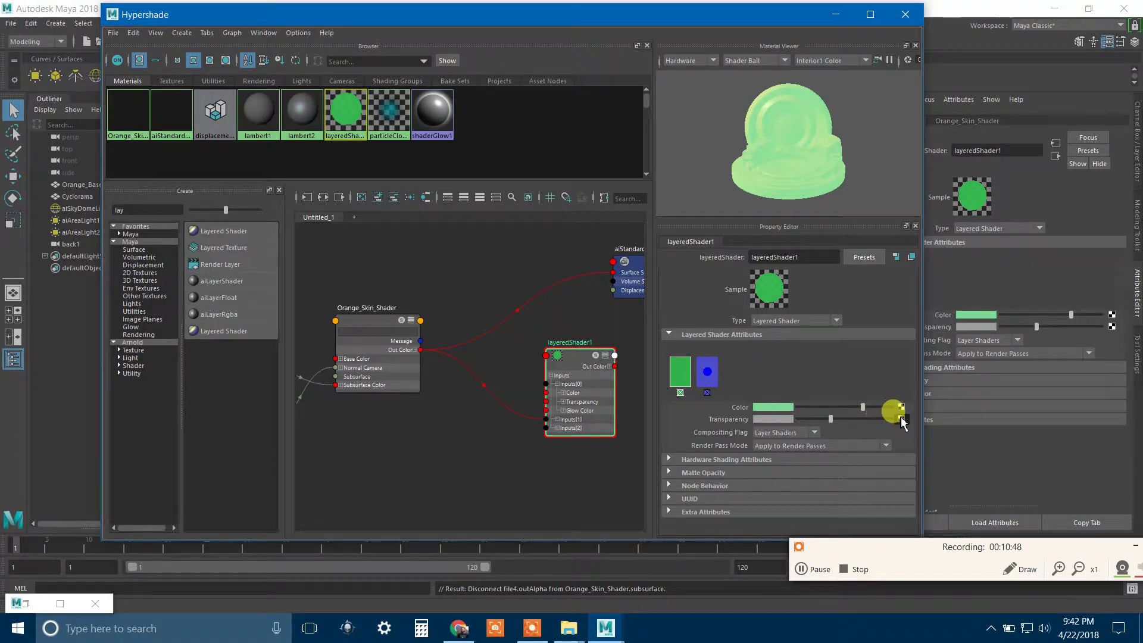
Step: Map a Checker texture to the transparency of layeredShader1's green layer, and reselect the layered shader
{"action": "left_click", "coordinate": [901, 420]}
{"action": "left_click", "coordinate": [557, 168]}
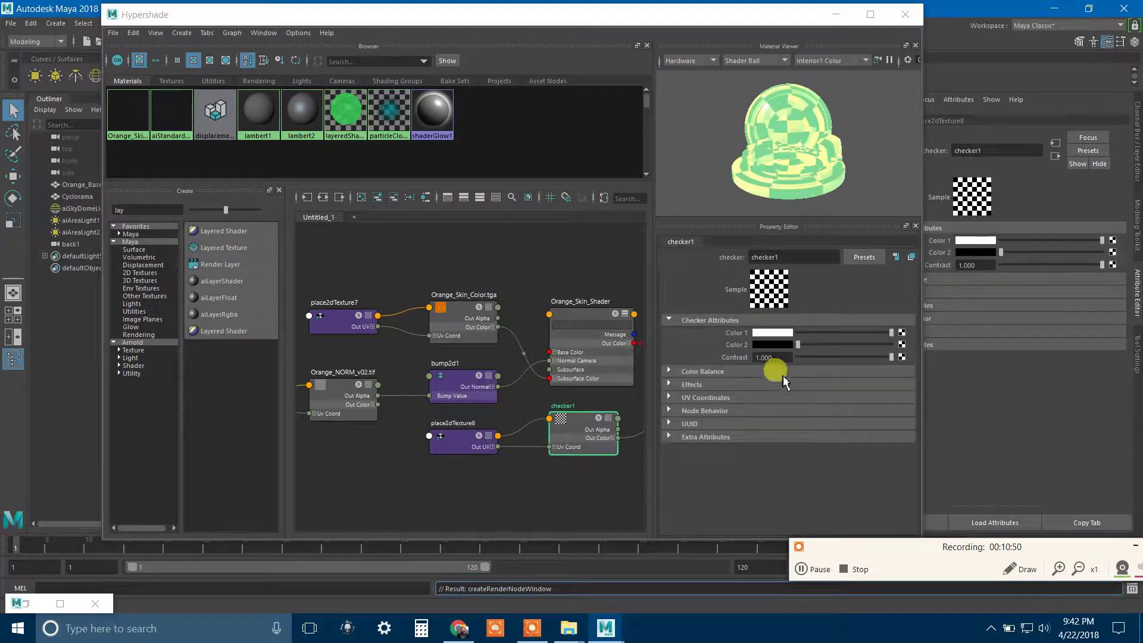
{"action": "middle_click_drag", "start_coordinate": [591, 433], "coordinate": [407, 439], "text": "alt"}
{"action": "left_click", "coordinate": [533, 377]}
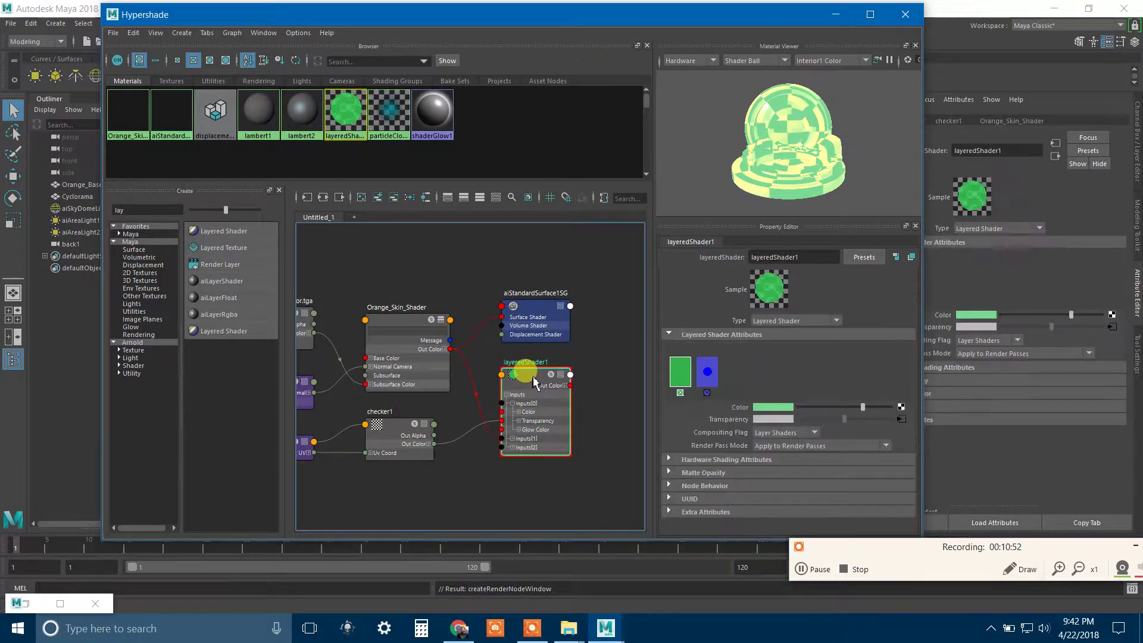
Step: Assign layeredShader1 to the orange mesh in the viewport
{"action": "left_click_drag", "start_coordinate": [613, 19], "coordinate": [604, 274]}
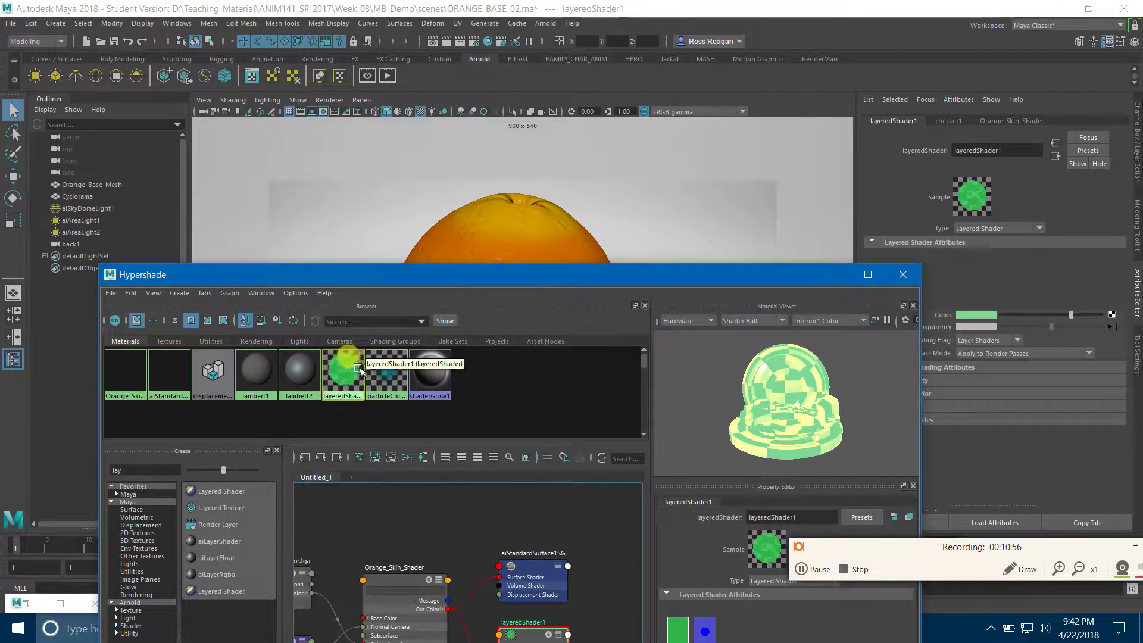
{"action": "left_click", "coordinate": [497, 205]}
{"action": "right_click", "coordinate": [338, 374]}
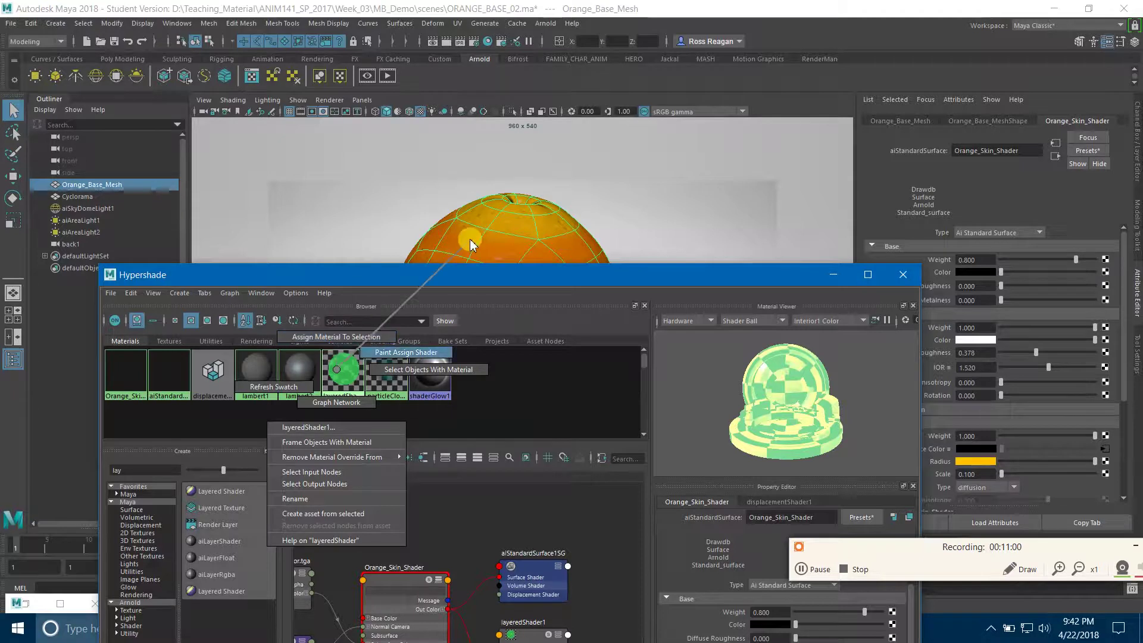
{"action": "left_click", "coordinate": [338, 337]}
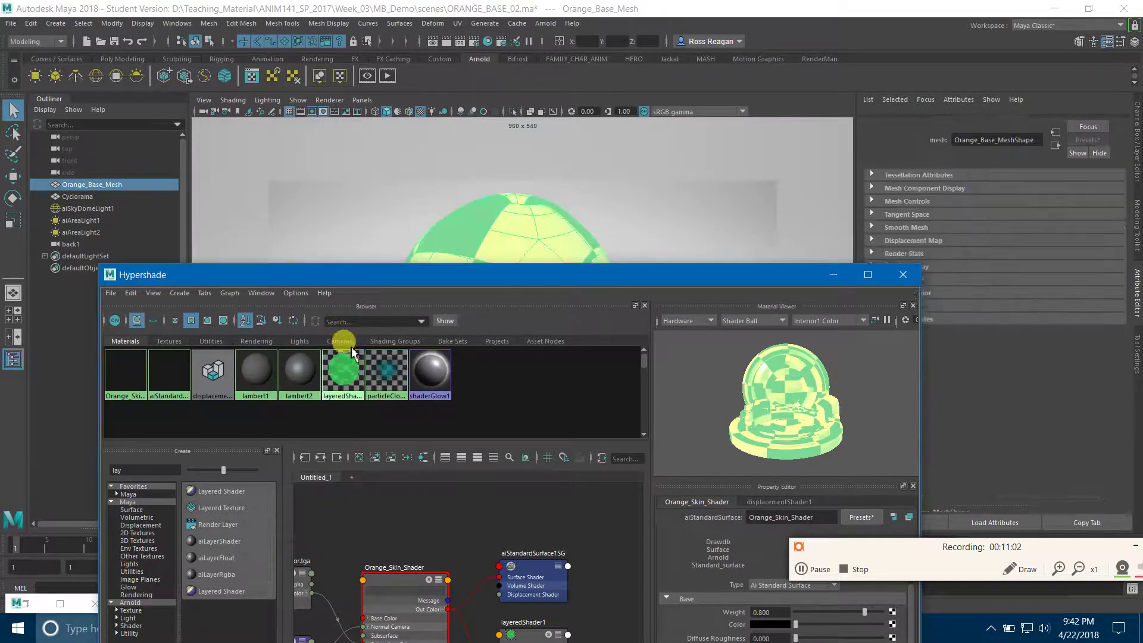
{"action": "left_click_drag", "start_coordinate": [610, 278], "coordinate": [607, 75]}
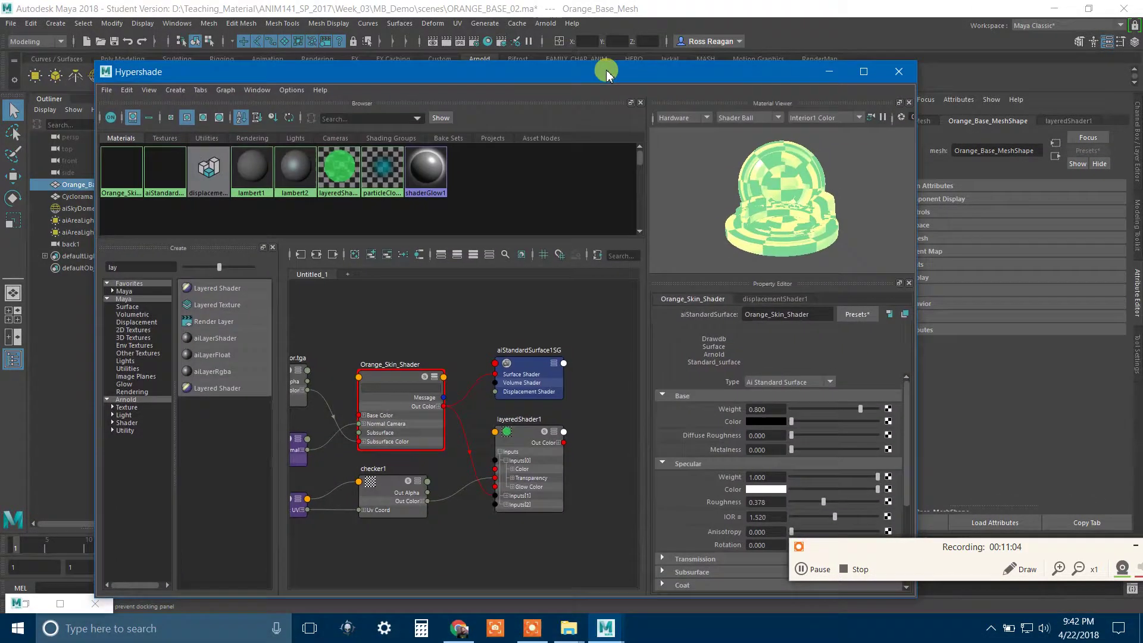
Step: Set layeredShader1's Compositing Flag to Layer Texture
{"action": "left_click", "coordinate": [511, 434]}
{"action": "left_click", "coordinate": [774, 490]}
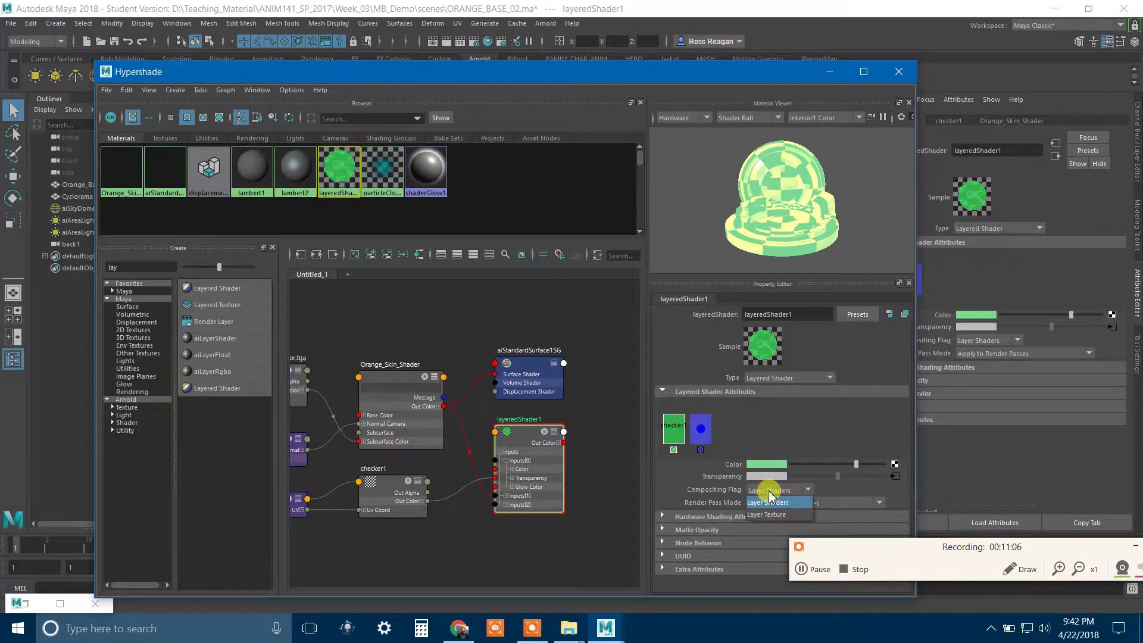
{"action": "left_click", "coordinate": [765, 503]}
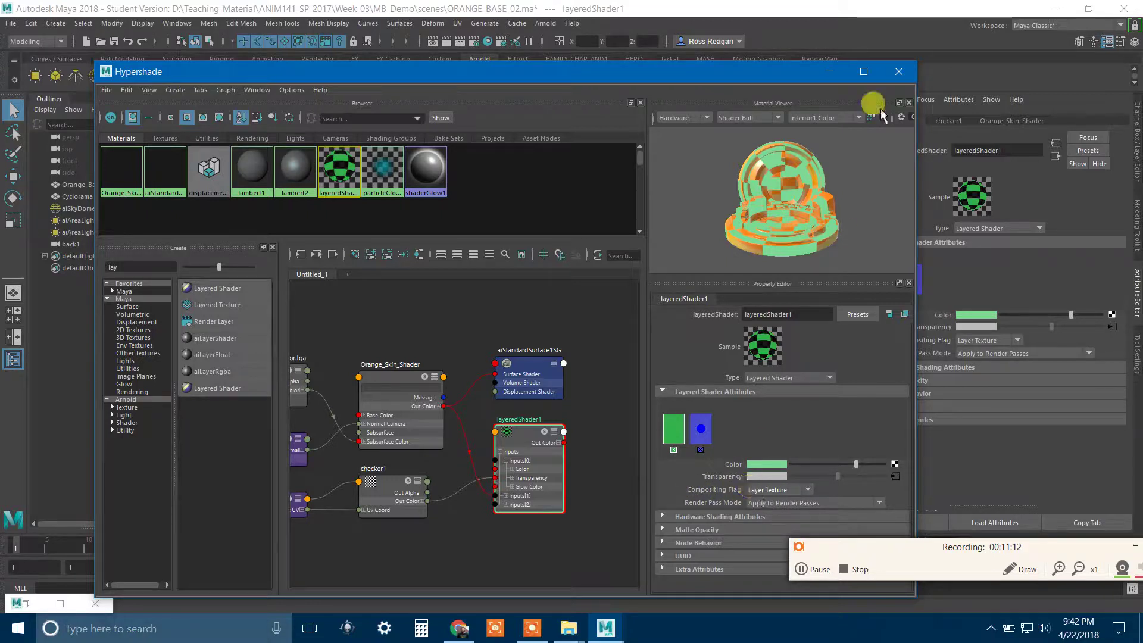
Step: Refresh the Arnold RenderView render and examine up close how the checker pattern blends the two layers on the orange
{"action": "left_click", "coordinate": [830, 71]}
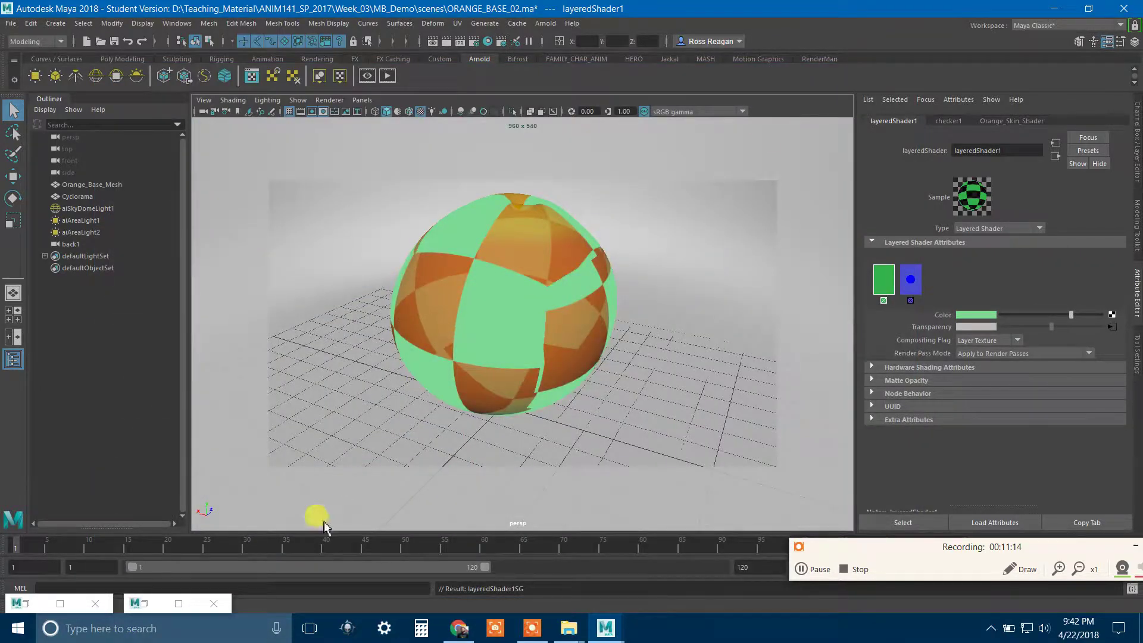
{"action": "left_click", "coordinate": [24, 604]}
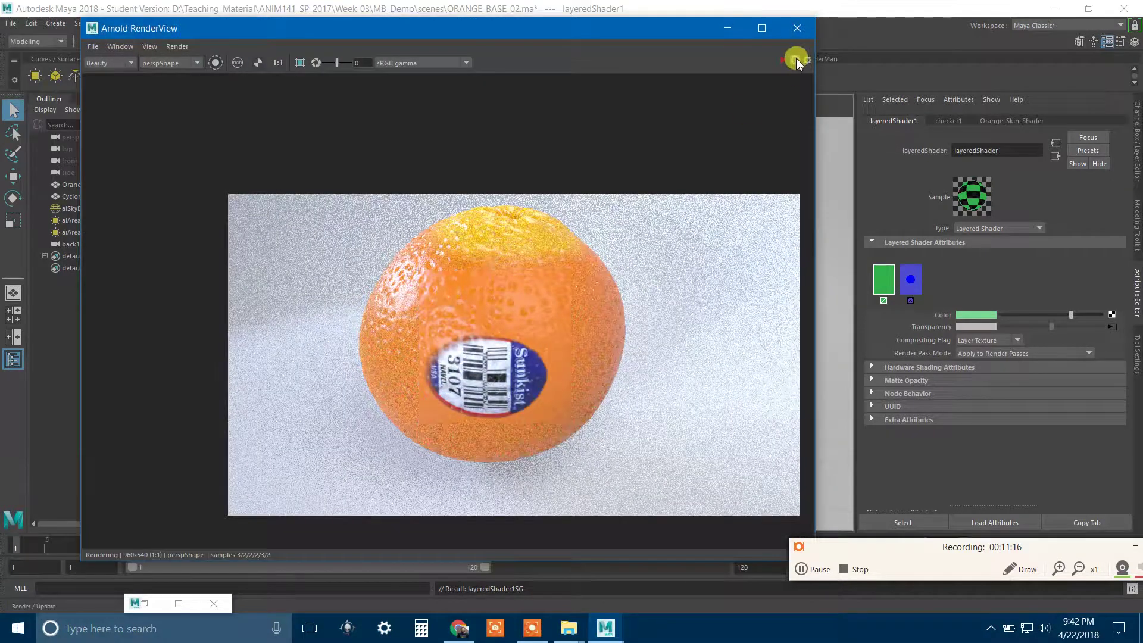
{"action": "left_click", "coordinate": [796, 61]}
{"action": "scroll", "coordinate": [456, 309], "scroll_direction": "up", "scroll_amount": 1}
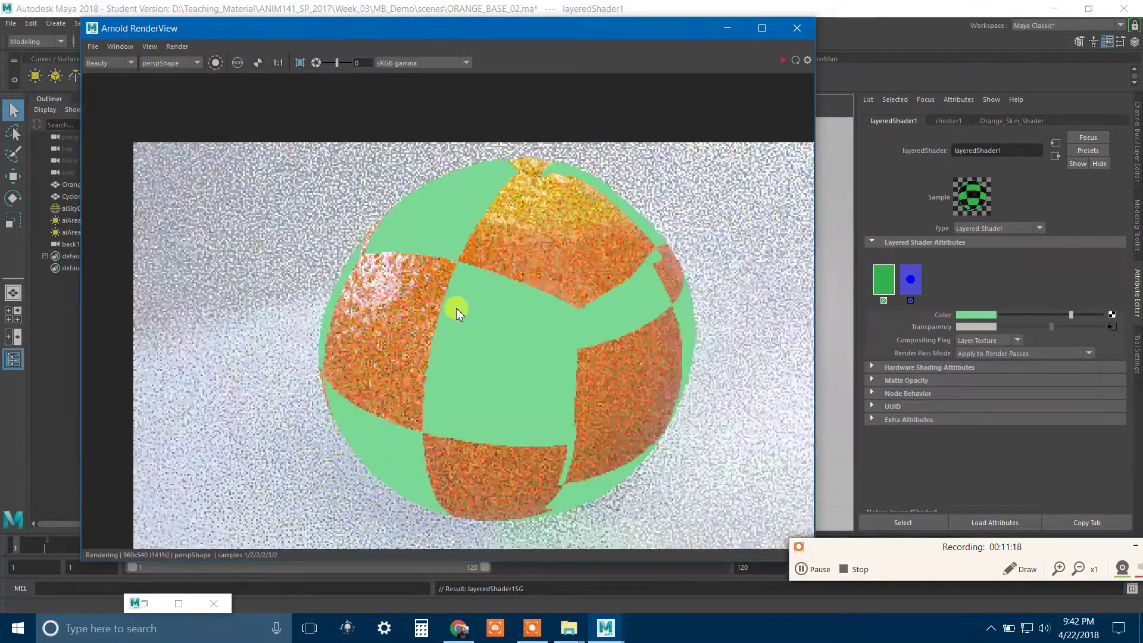
{"action": "scroll", "coordinate": [457, 310], "scroll_direction": "up", "scroll_amount": 1}
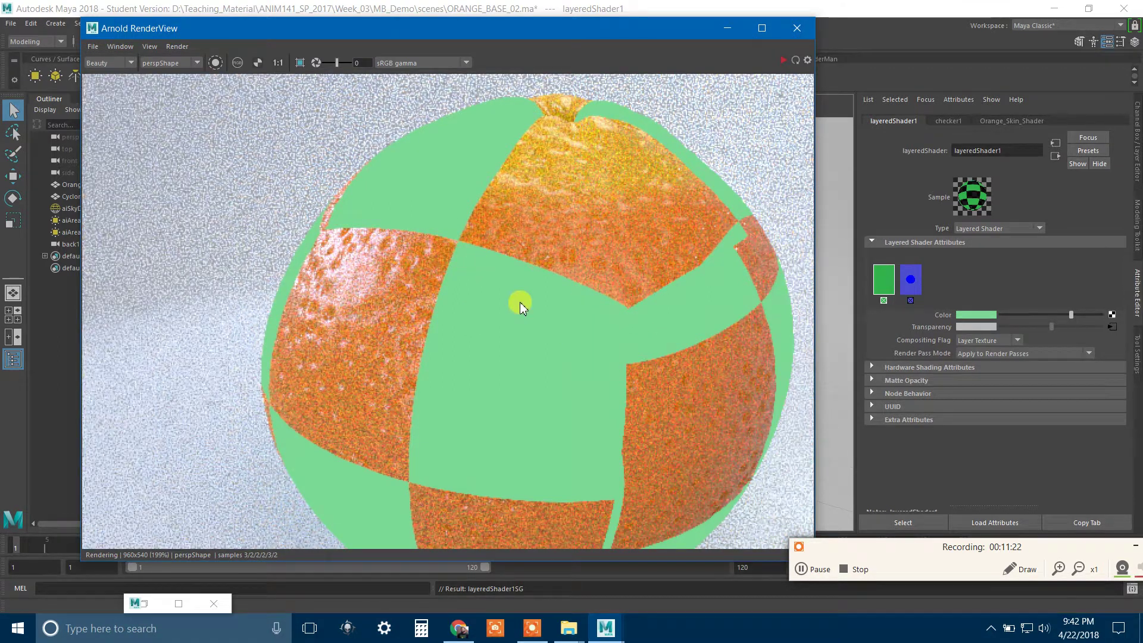
{"action": "scroll", "coordinate": [520, 302], "scroll_direction": "down", "scroll_amount": 1}
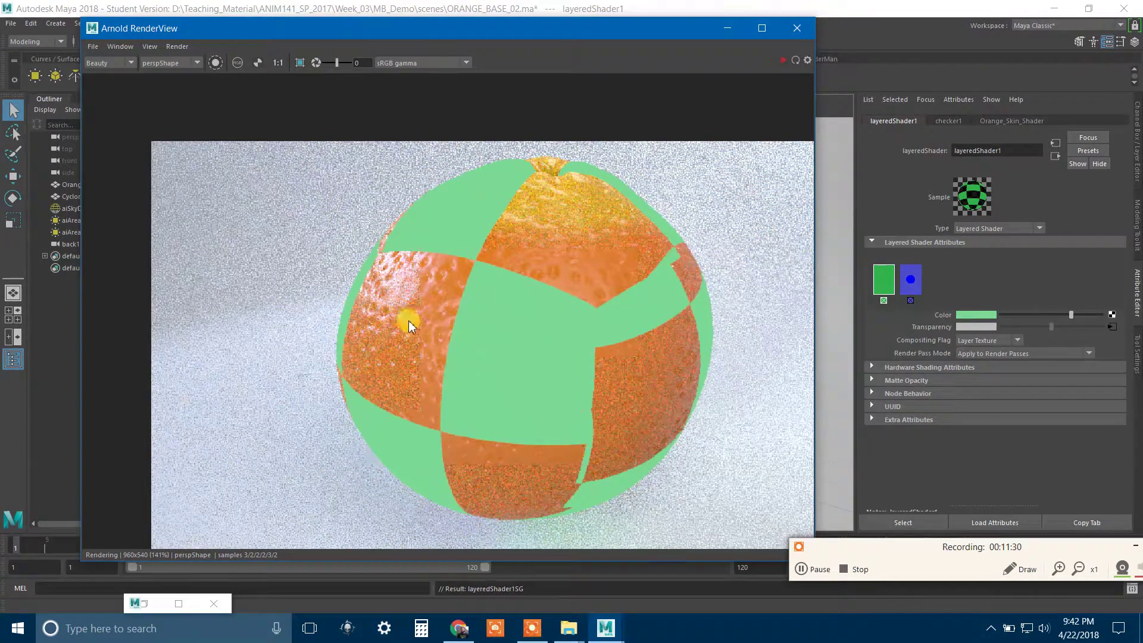
{"action": "scroll", "coordinate": [450, 344], "scroll_direction": "down", "scroll_amount": 1}
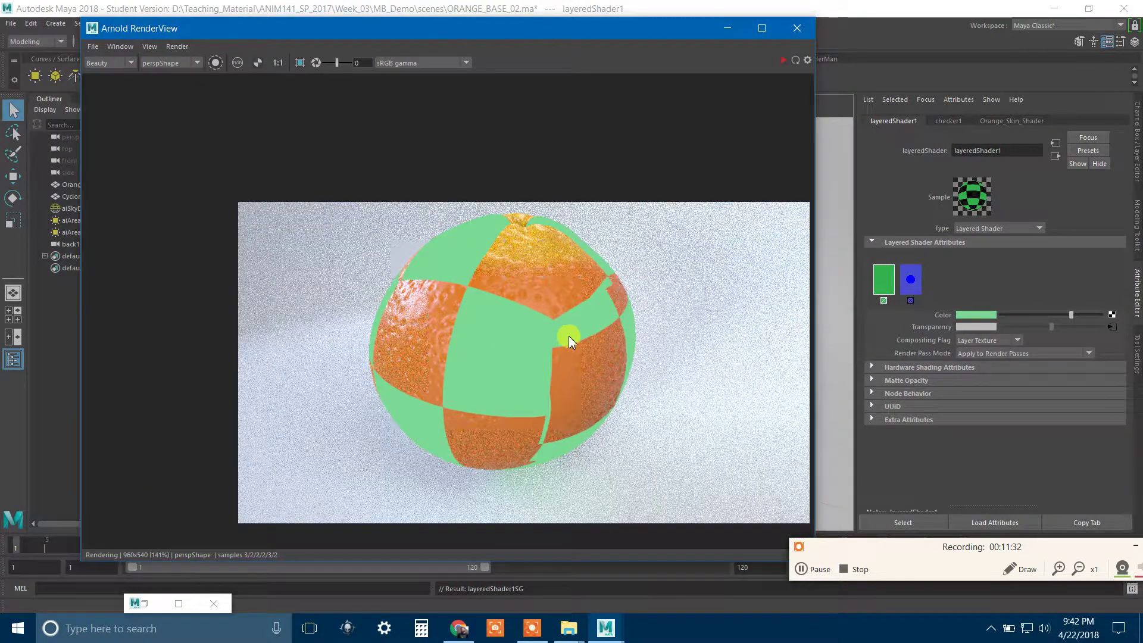
{"action": "scroll", "coordinate": [569, 336], "scroll_direction": "up", "scroll_amount": 1}
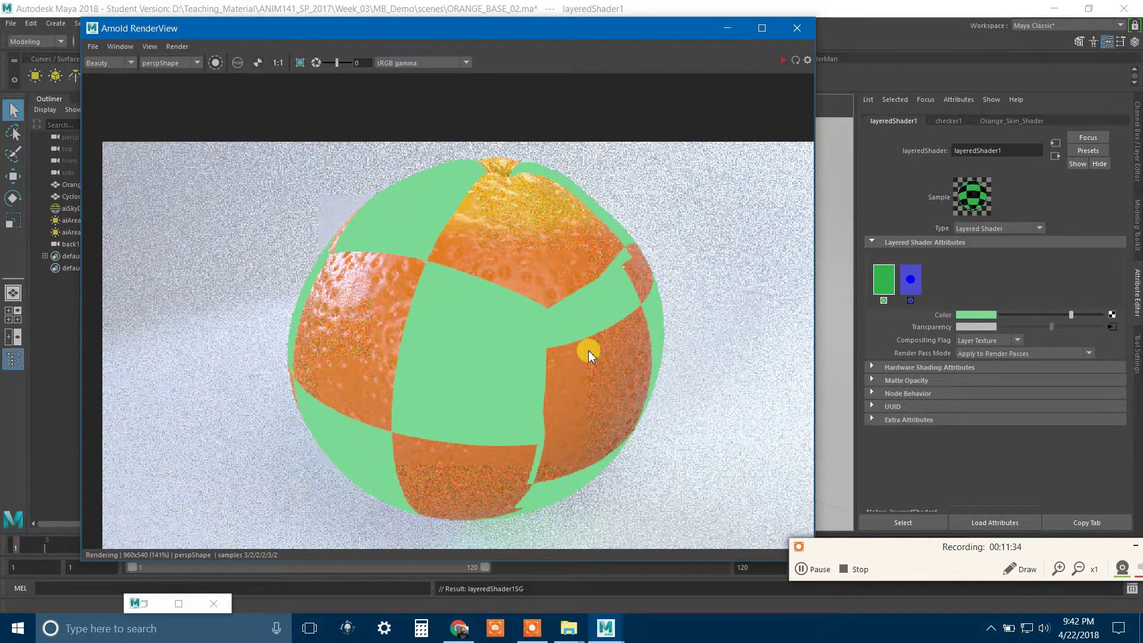
Step: Abort the running Arnold render and minimize the render window
{"action": "left_click", "coordinate": [181, 47]}
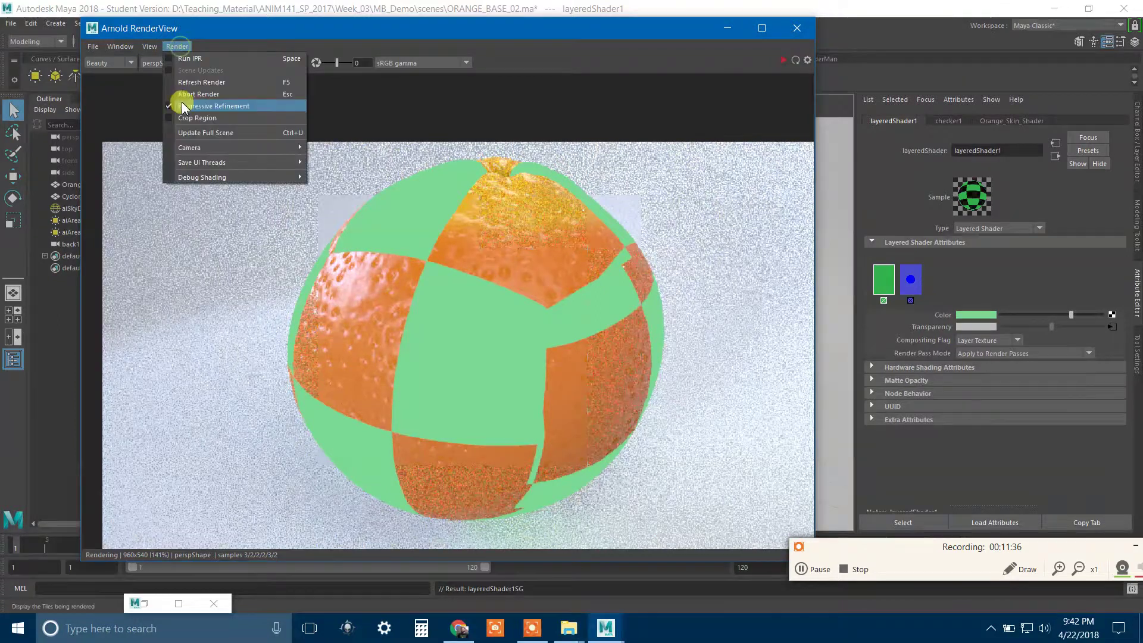
{"action": "left_click", "coordinate": [188, 95]}
{"action": "left_click", "coordinate": [177, 46]}
{"action": "left_click", "coordinate": [191, 95]}
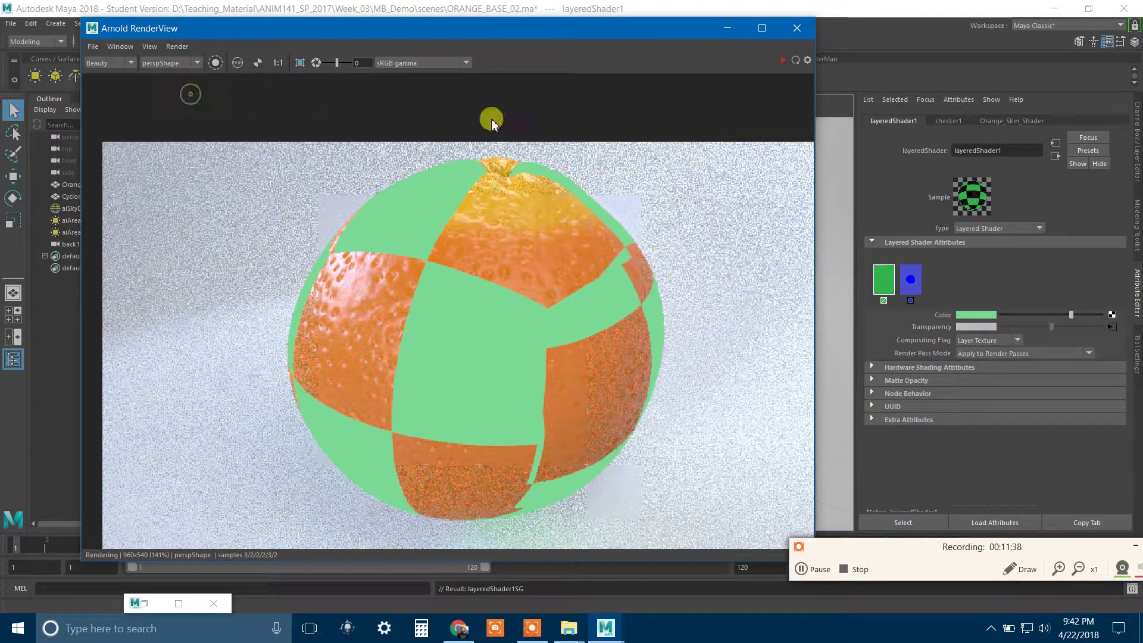
{"action": "left_click", "coordinate": [728, 28]}
Step: Create an aiStandardSurface material from the Arnold shaders and place its node in clear space below the checker node
{"action": "left_click", "coordinate": [545, 287]}
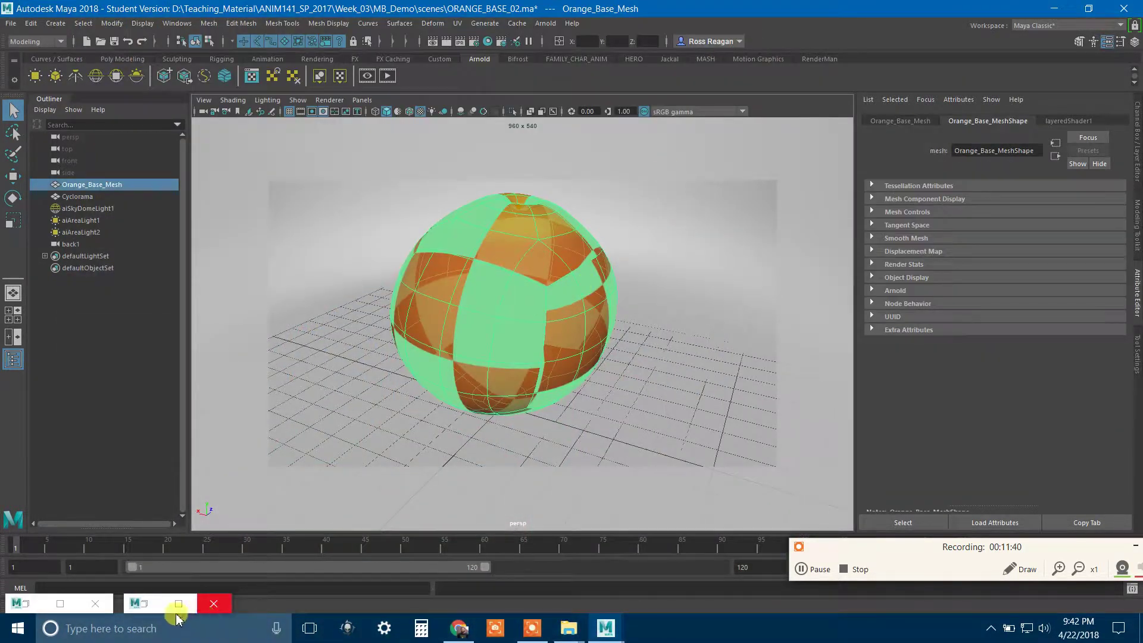
{"action": "left_click", "coordinate": [158, 604]}
{"action": "scroll", "coordinate": [478, 490], "scroll_direction": "up", "scroll_amount": 3}
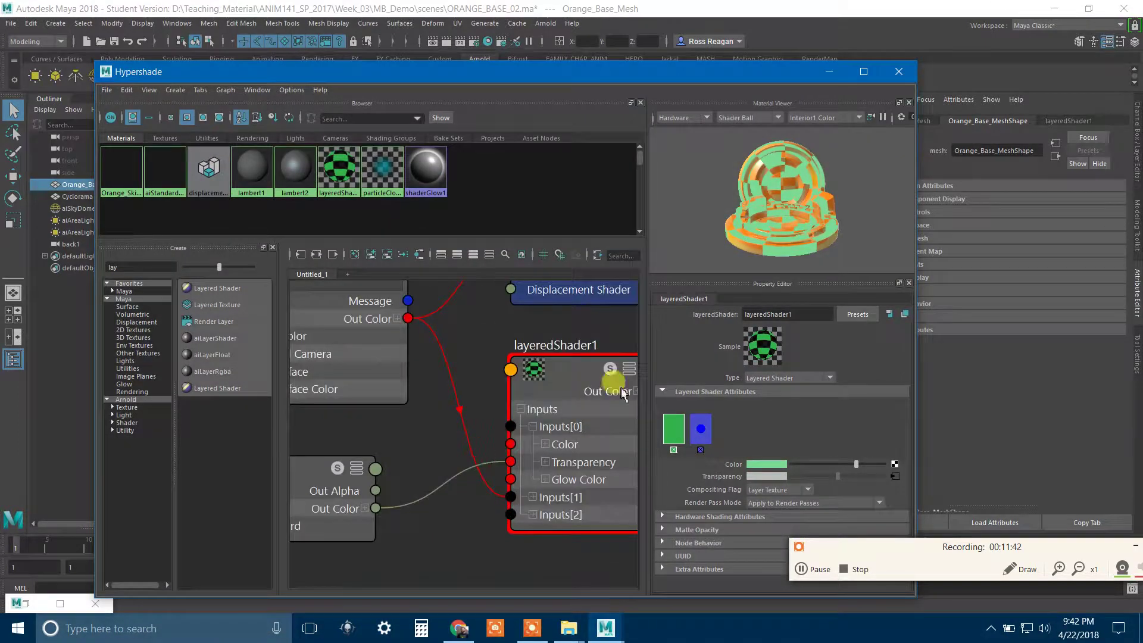
{"action": "scroll", "coordinate": [449, 354], "scroll_direction": "down", "scroll_amount": 4}
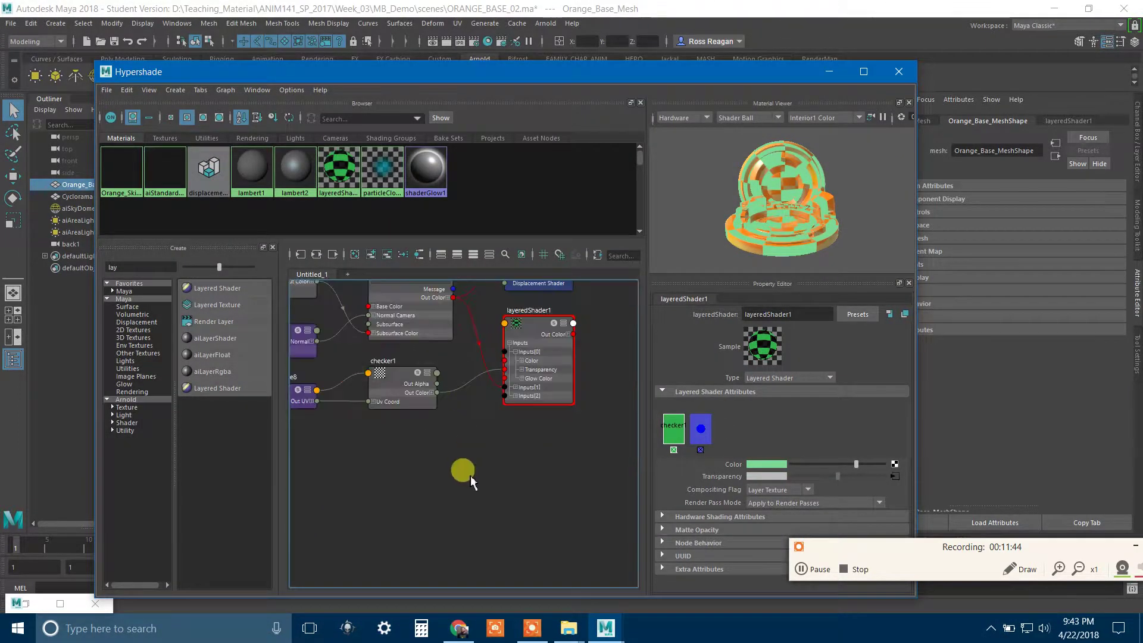
{"action": "left_click", "coordinate": [143, 408]}
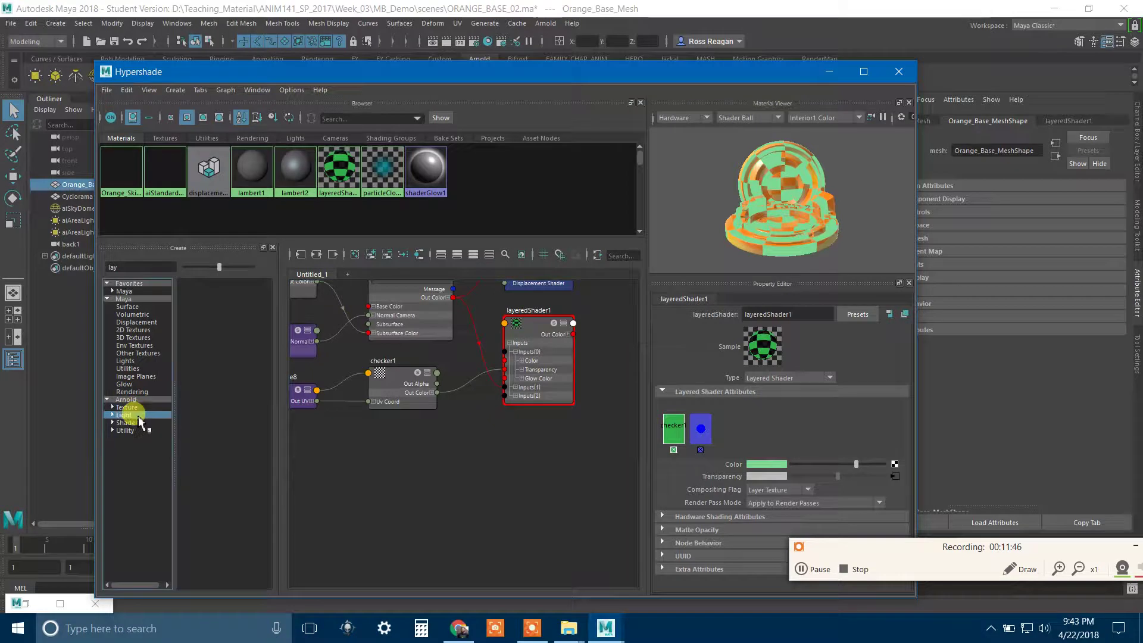
{"action": "left_click", "coordinate": [146, 422]}
{"action": "left_click", "coordinate": [169, 266]}
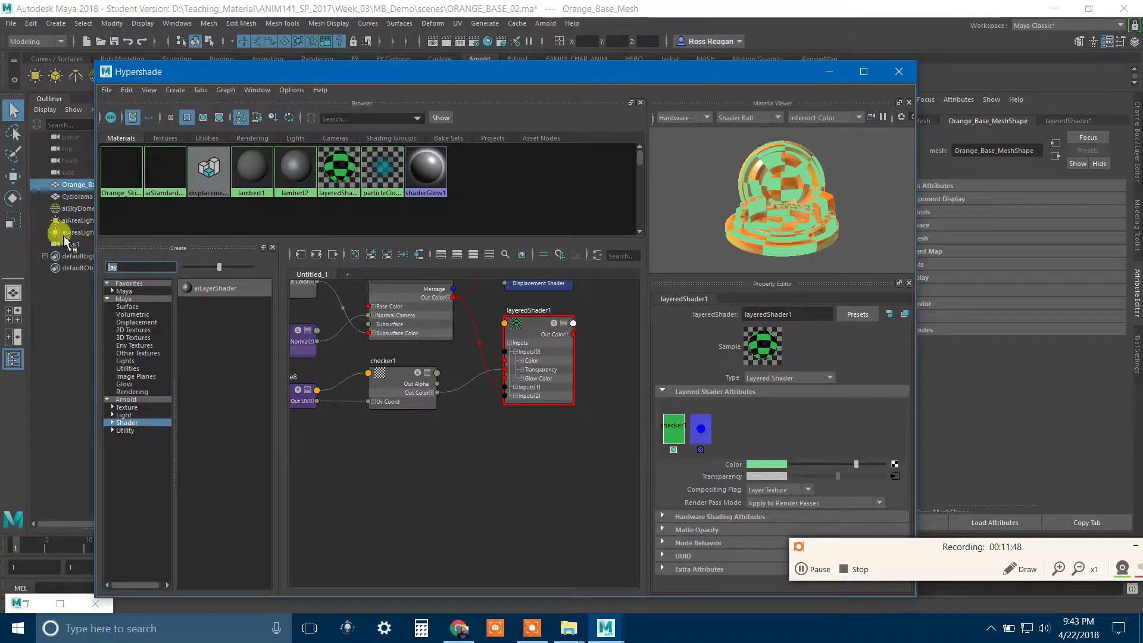
{"action": "key", "text": "BackSpace"}
{"action": "left_click", "coordinate": [241, 455]}
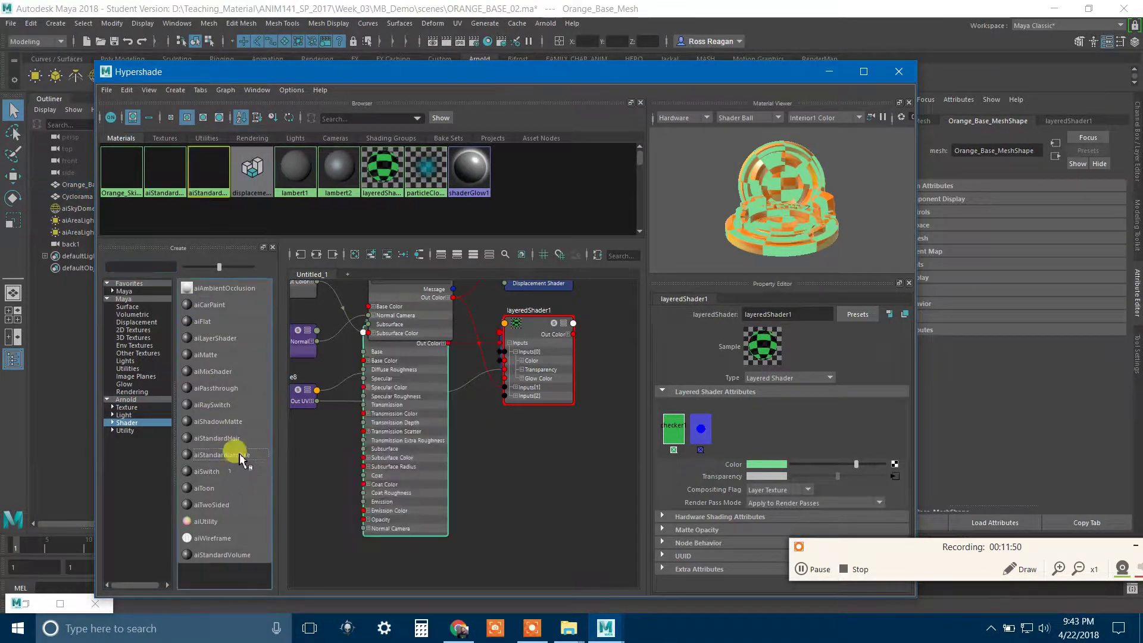
{"action": "left_click_drag", "start_coordinate": [416, 395], "coordinate": [435, 536]}
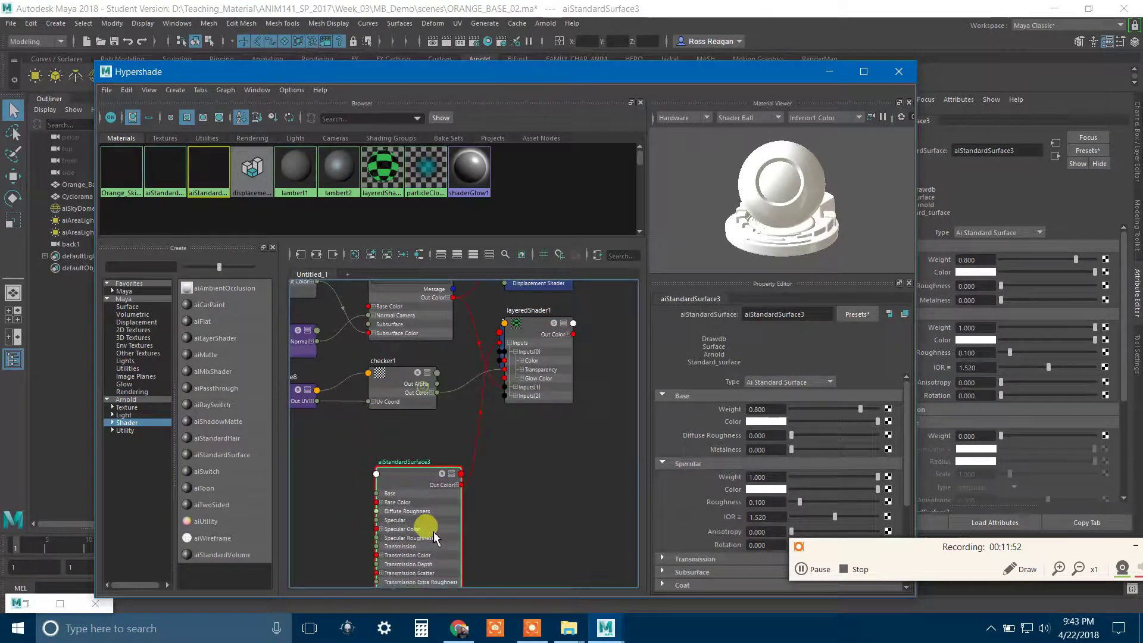
Step: Rename the new aiStandardSurface material as Orange_Sticker_Shader
{"action": "double_click", "coordinate": [768, 313]}
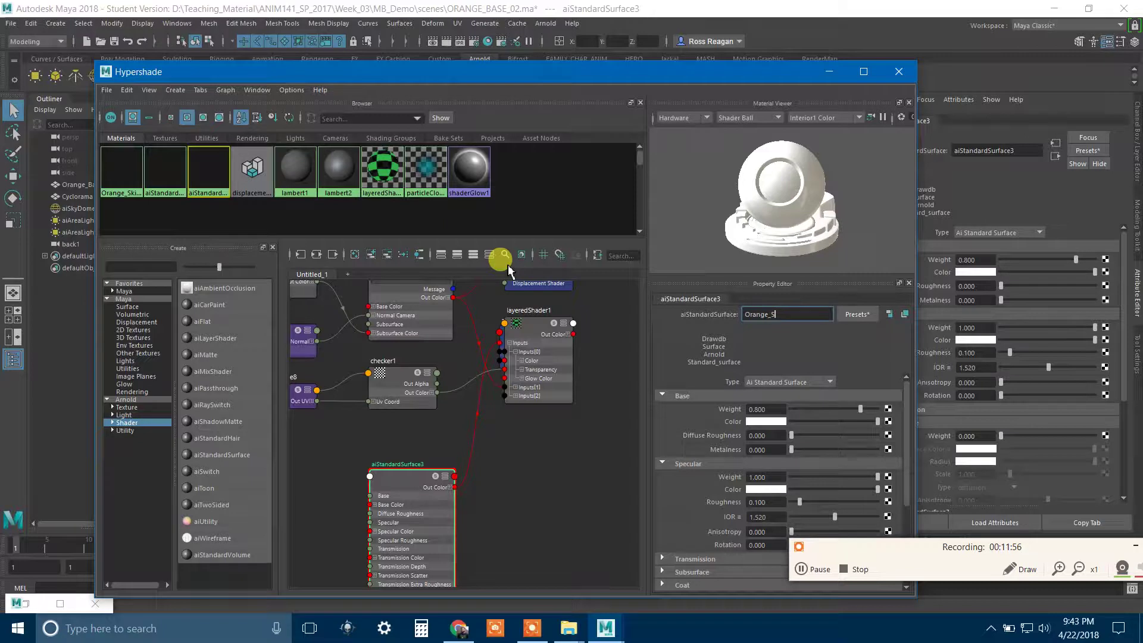
{"action": "type", "text": "Orange_Sticker_Shader"}
{"action": "key", "text": "Return"}
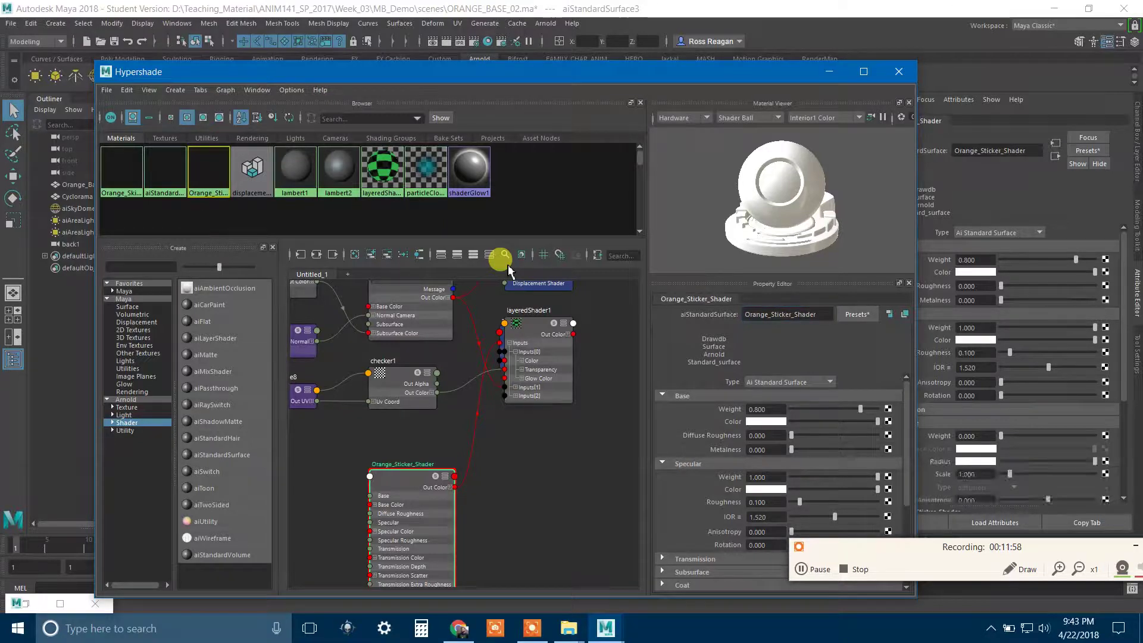
Step: Map a File texture to the base Color of Orange_Sticker_Shader and load Orange_Sticker_Color.tga from the sourceimages folder
{"action": "middle_click_drag", "start_coordinate": [503, 436], "coordinate": [546, 502], "text": "alt"}
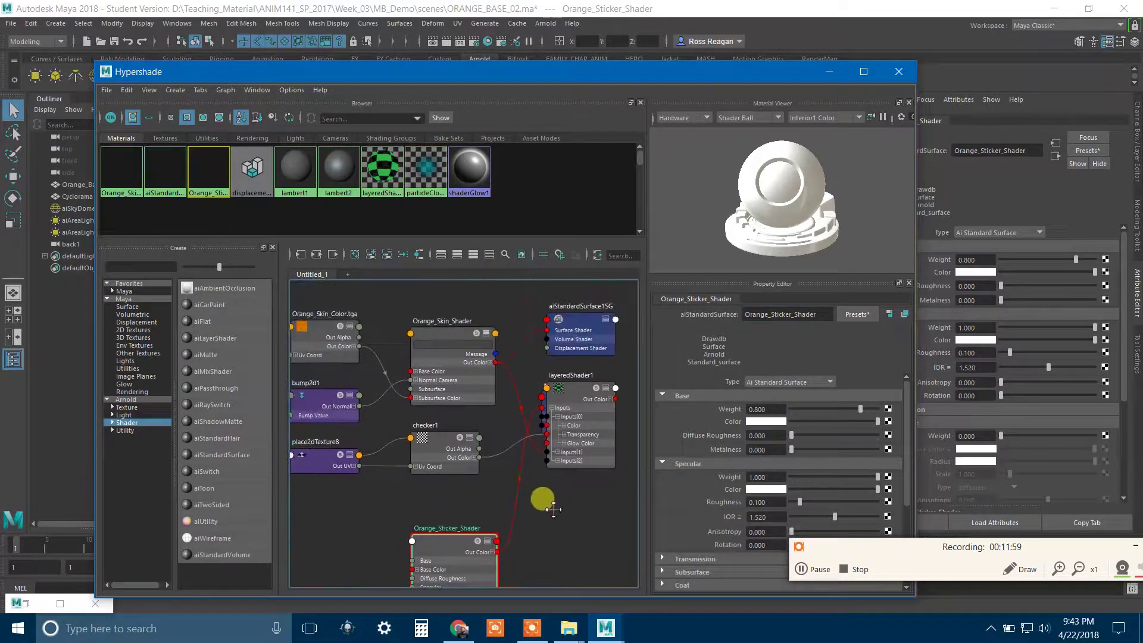
{"action": "middle_click_drag", "start_coordinate": [474, 438], "coordinate": [410, 362], "text": "alt"}
{"action": "left_click", "coordinate": [484, 446]}
{"action": "left_click", "coordinate": [390, 475]}
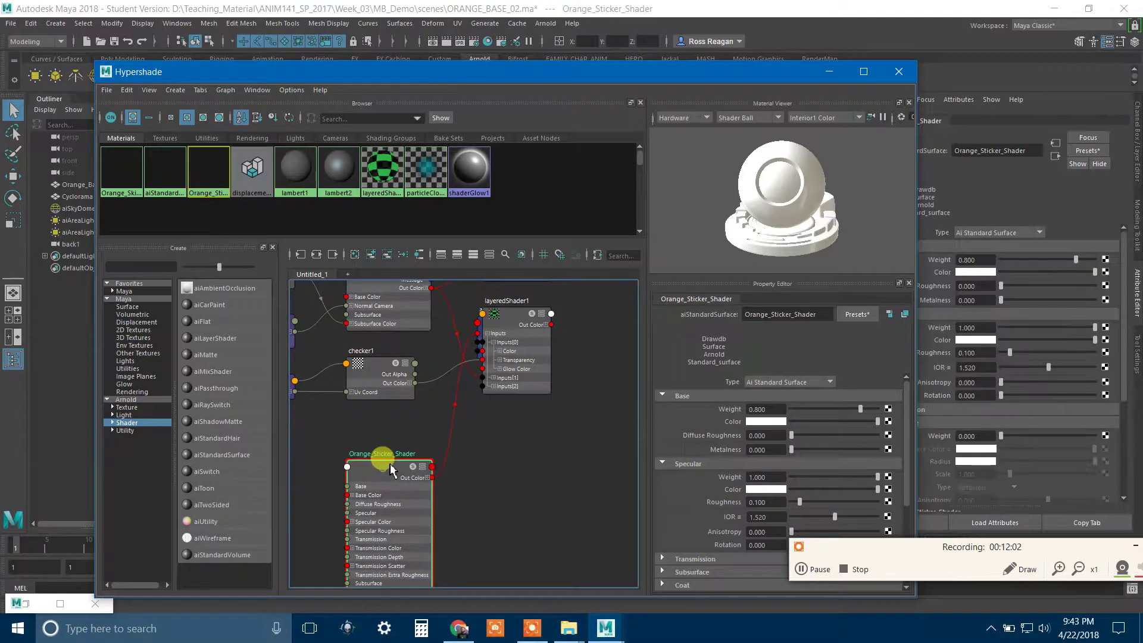
{"action": "left_click", "coordinate": [888, 421]}
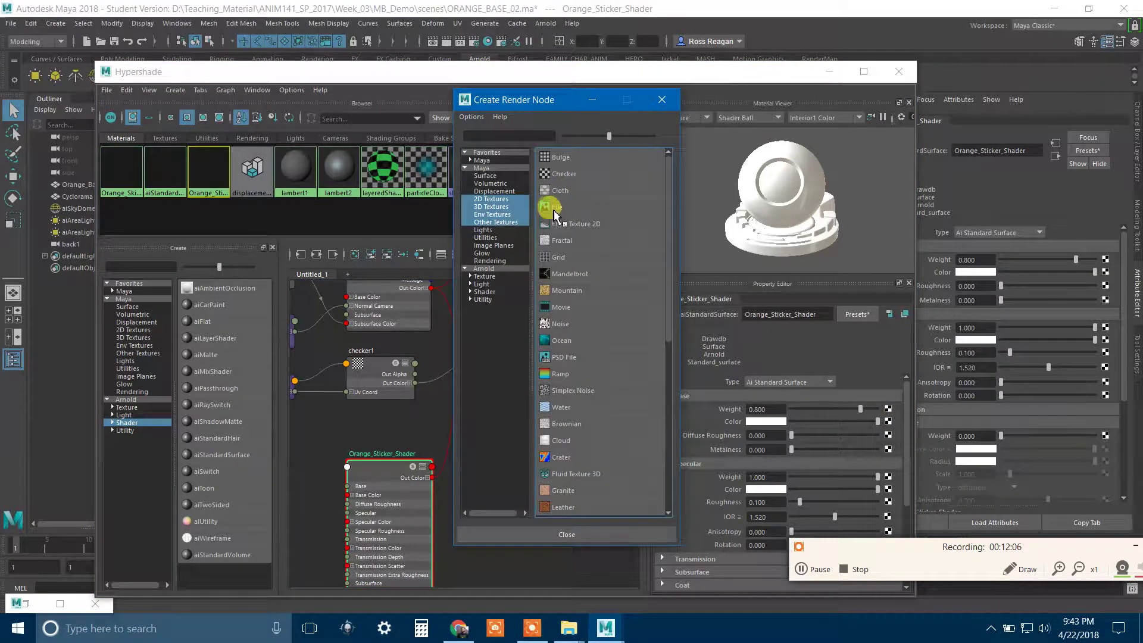
{"action": "left_click", "coordinate": [555, 209]}
{"action": "left_click", "coordinate": [888, 391]}
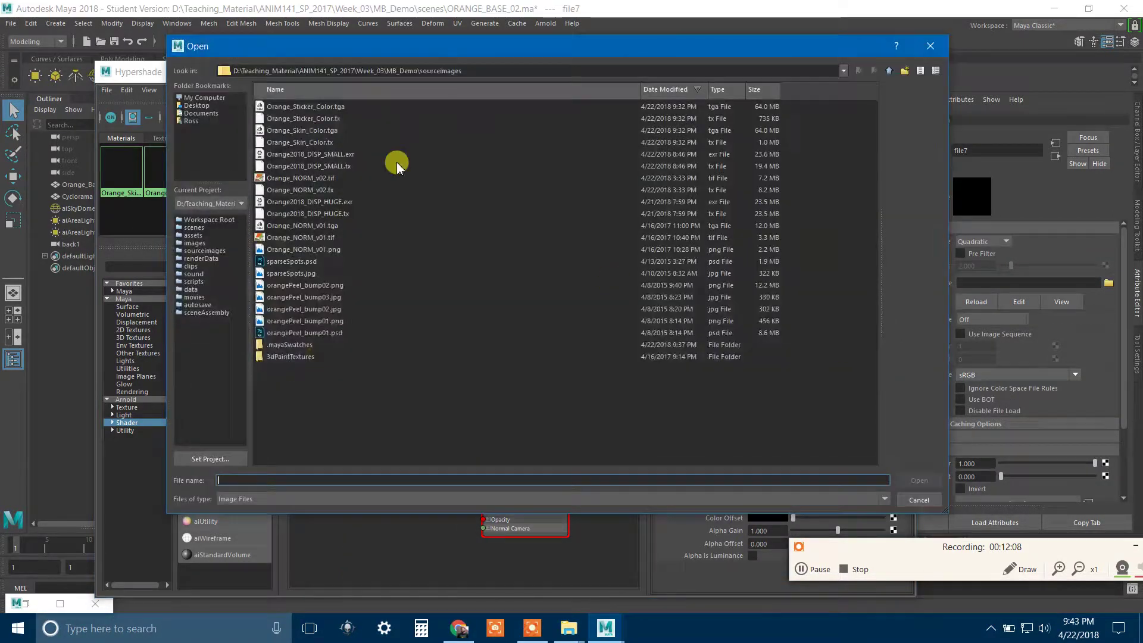
{"action": "left_click", "coordinate": [313, 107]}
{"action": "left_click", "coordinate": [919, 481]}
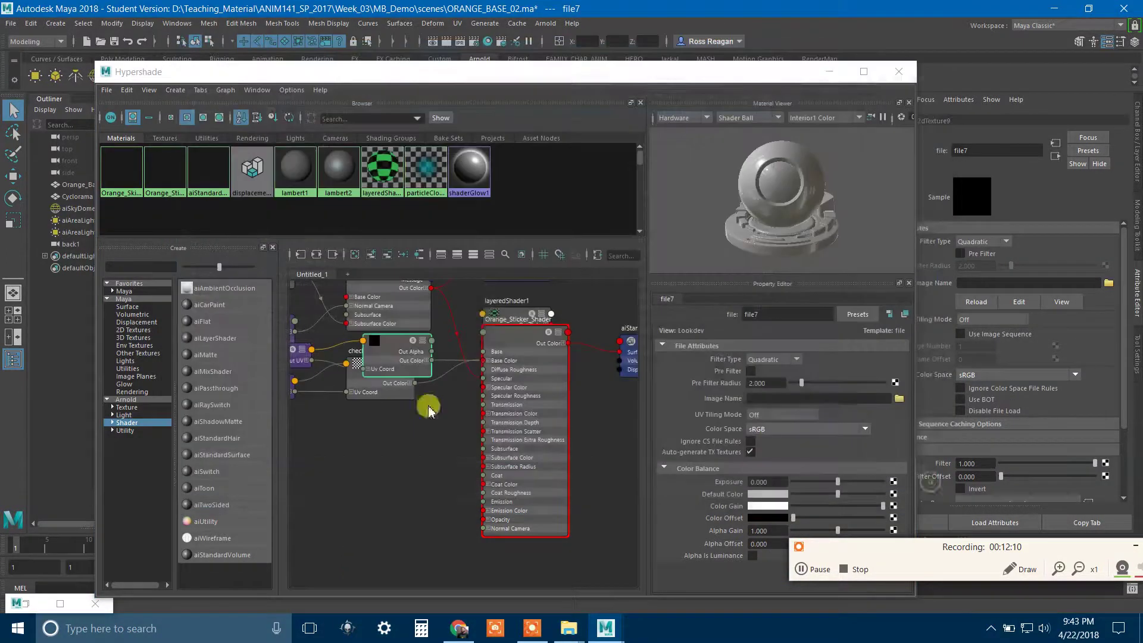
Step: Arrange the Orange_Sticker_Shader, sticker file texture and place2dTexture nodes in clear space below the checker network
{"action": "left_click_drag", "start_coordinate": [524, 334], "coordinate": [450, 491]}
{"action": "left_click_drag", "start_coordinate": [388, 342], "coordinate": [344, 439]}
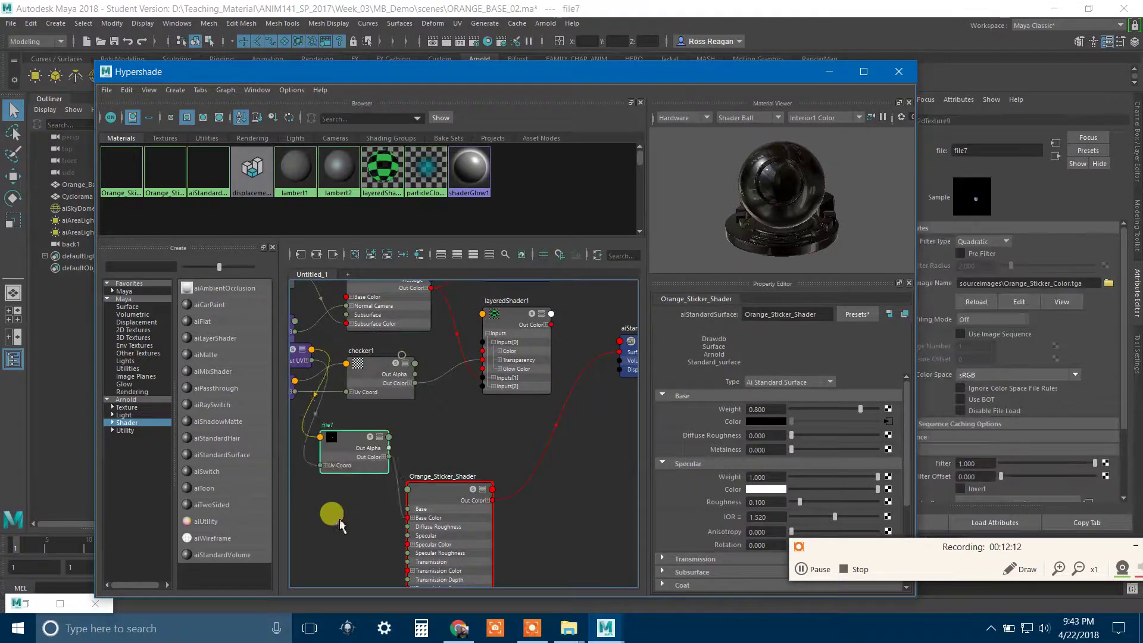
{"action": "left_click_drag", "start_coordinate": [339, 520], "coordinate": [338, 523]}
{"action": "middle_click_drag", "start_coordinate": [402, 482], "coordinate": [505, 475], "text": "alt"}
{"action": "left_click_drag", "start_coordinate": [393, 359], "coordinate": [322, 546]}
{"action": "middle_click_drag", "start_coordinate": [542, 463], "coordinate": [430, 441], "text": "alt"}
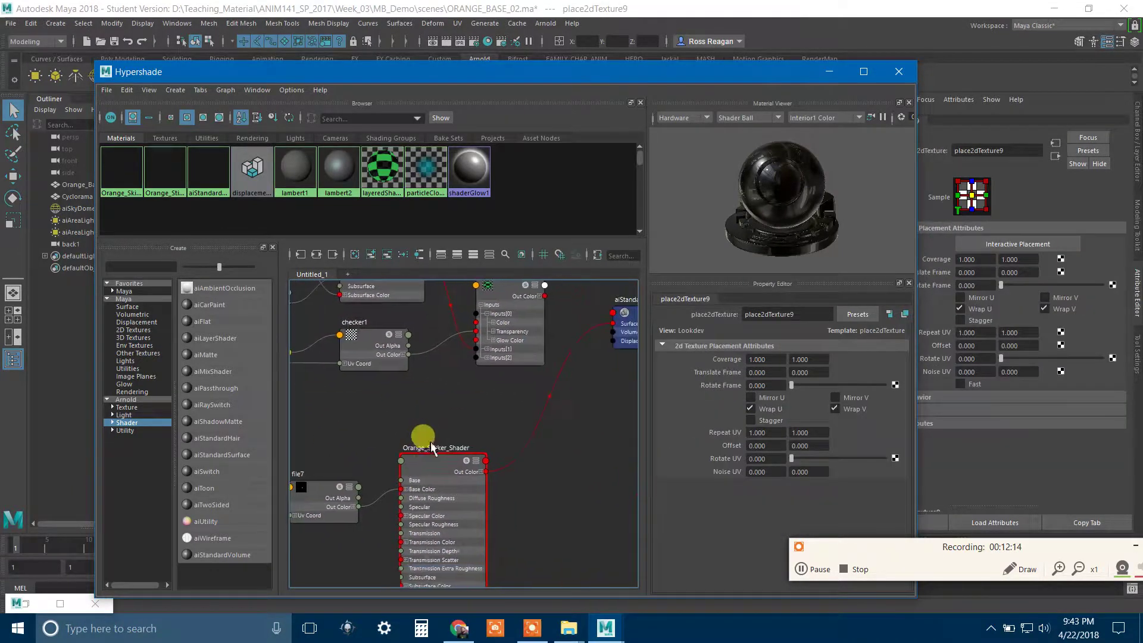
Step: Expand the Inputs[1] and Inputs[2] attributes of layeredShader1 and shift the node slightly away from the checker node
{"action": "left_click", "coordinate": [429, 467]}
{"action": "middle_click_drag", "start_coordinate": [539, 450], "coordinate": [453, 464], "text": "alt"}
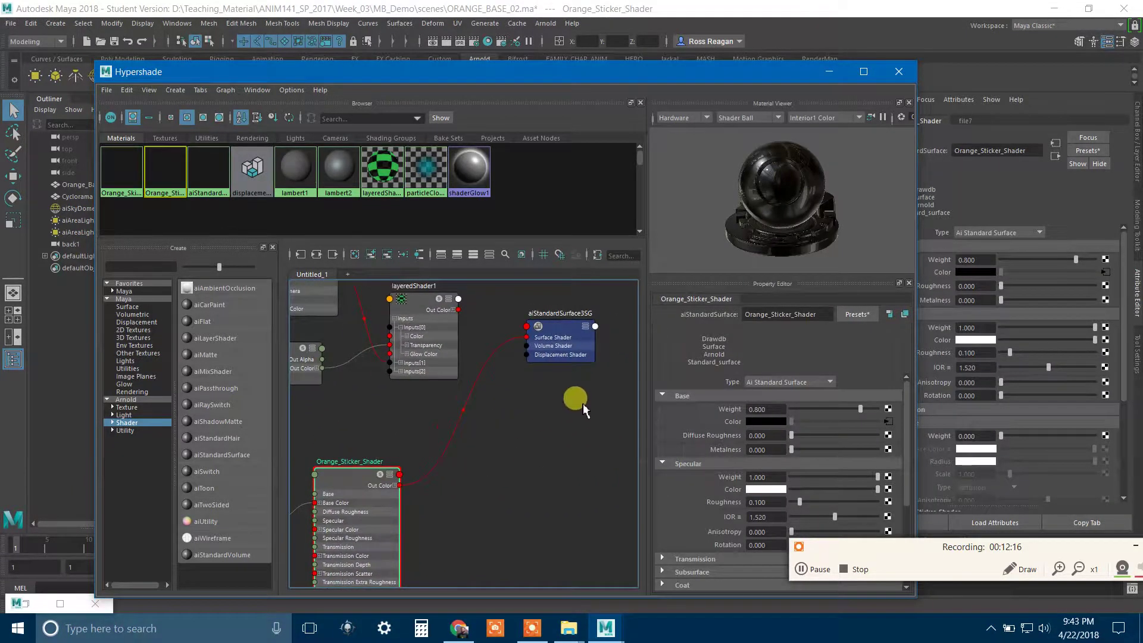
{"action": "middle_click_drag", "start_coordinate": [503, 363], "coordinate": [557, 395], "text": "alt"}
{"action": "left_click", "coordinate": [498, 324]}
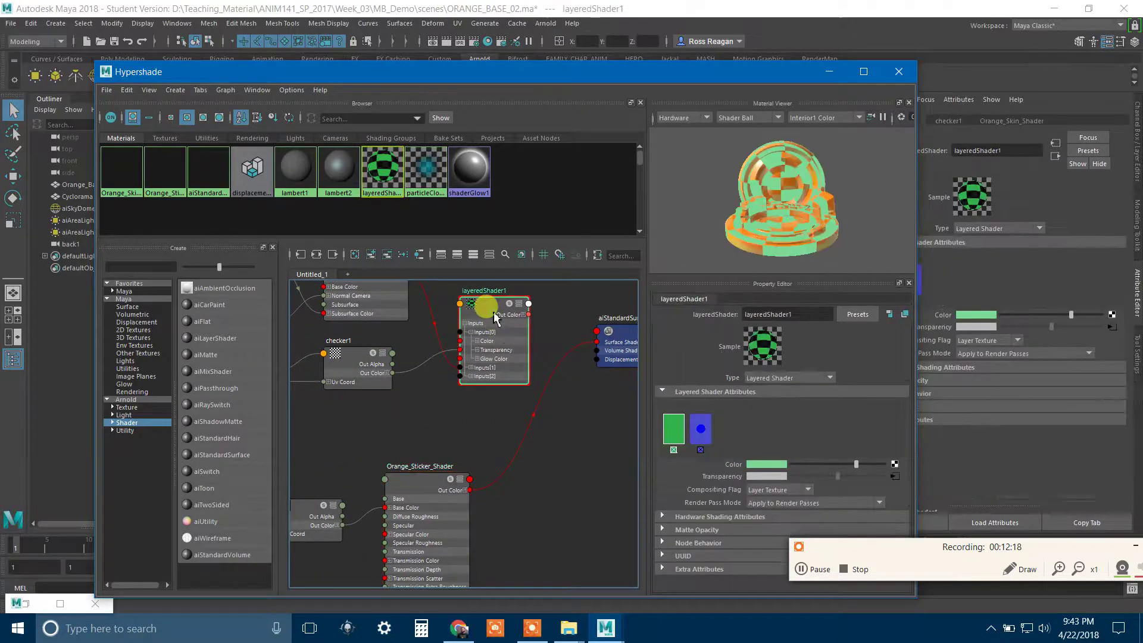
{"action": "middle_click_drag", "start_coordinate": [477, 447], "coordinate": [458, 469], "text": "alt"}
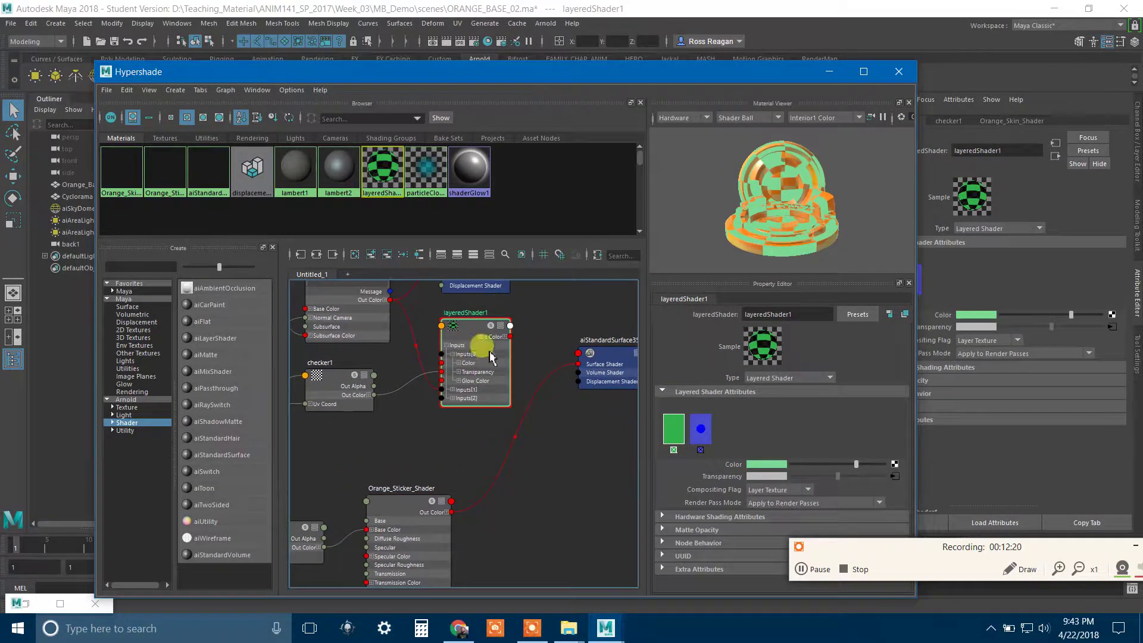
{"action": "left_click_drag", "start_coordinate": [450, 513], "coordinate": [437, 389]}
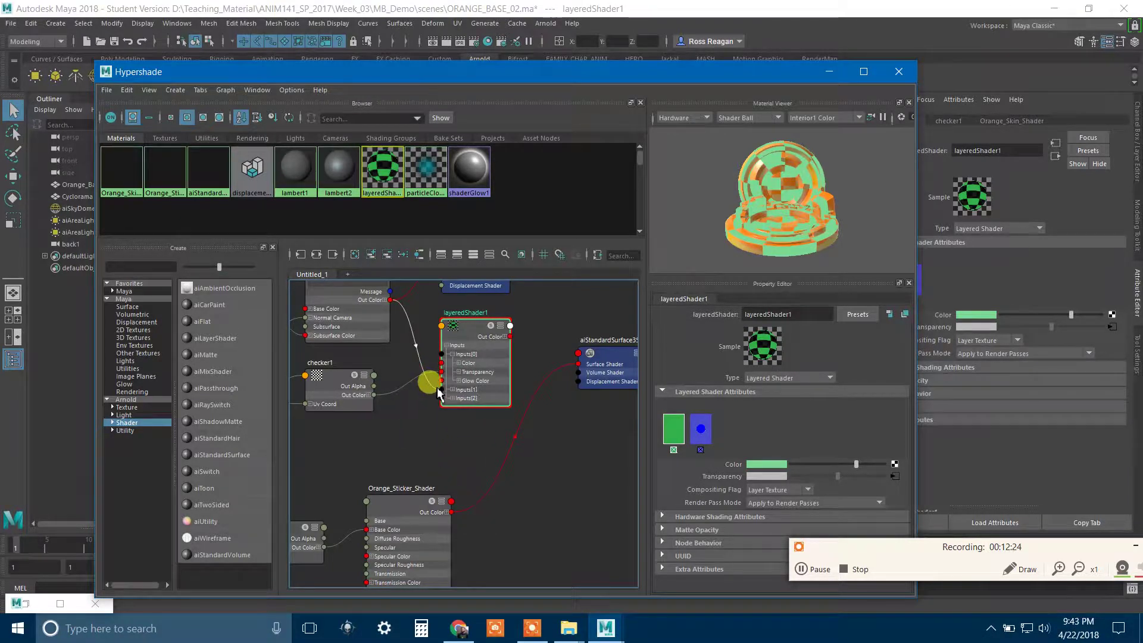
{"action": "left_click", "coordinate": [674, 439]}
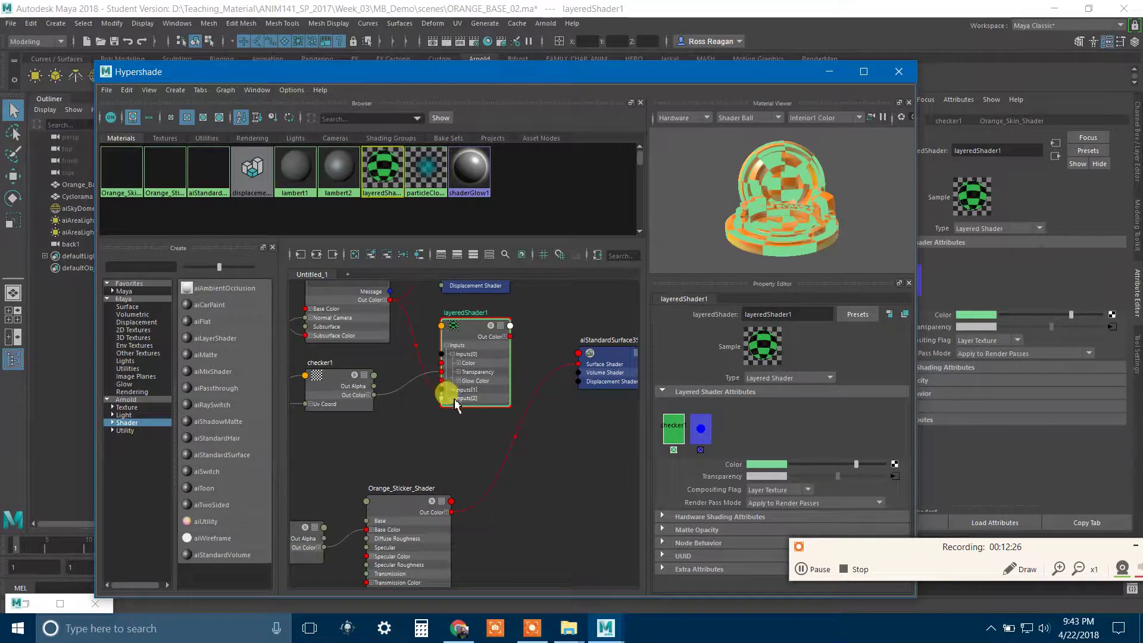
{"action": "left_click_drag", "start_coordinate": [453, 390], "coordinate": [454, 391]}
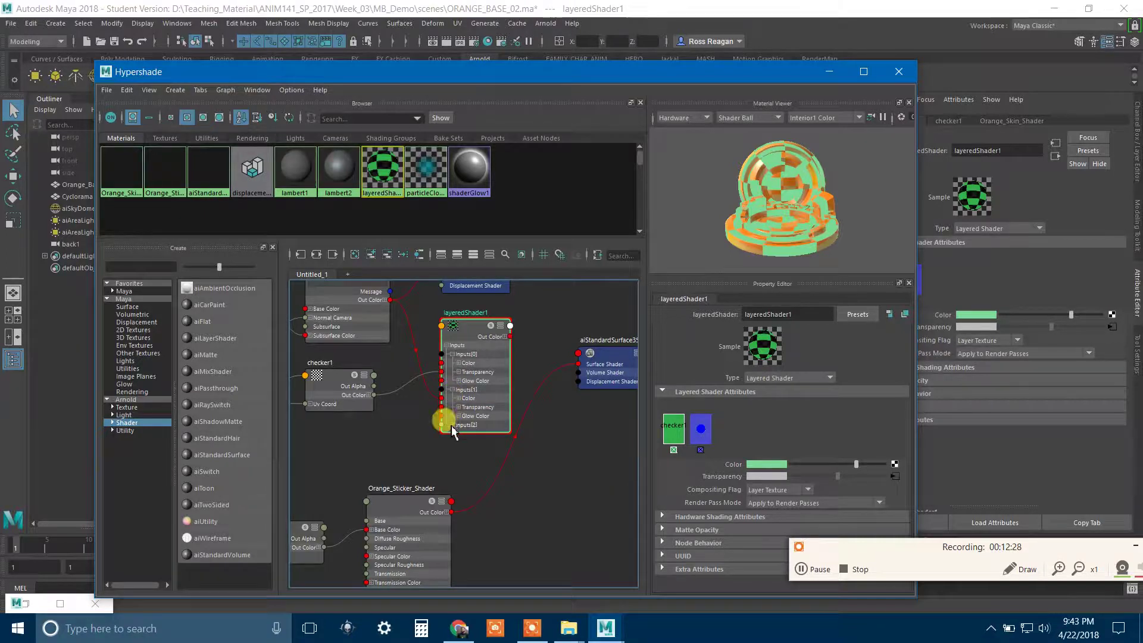
{"action": "left_click_drag", "start_coordinate": [476, 333], "coordinate": [499, 329]}
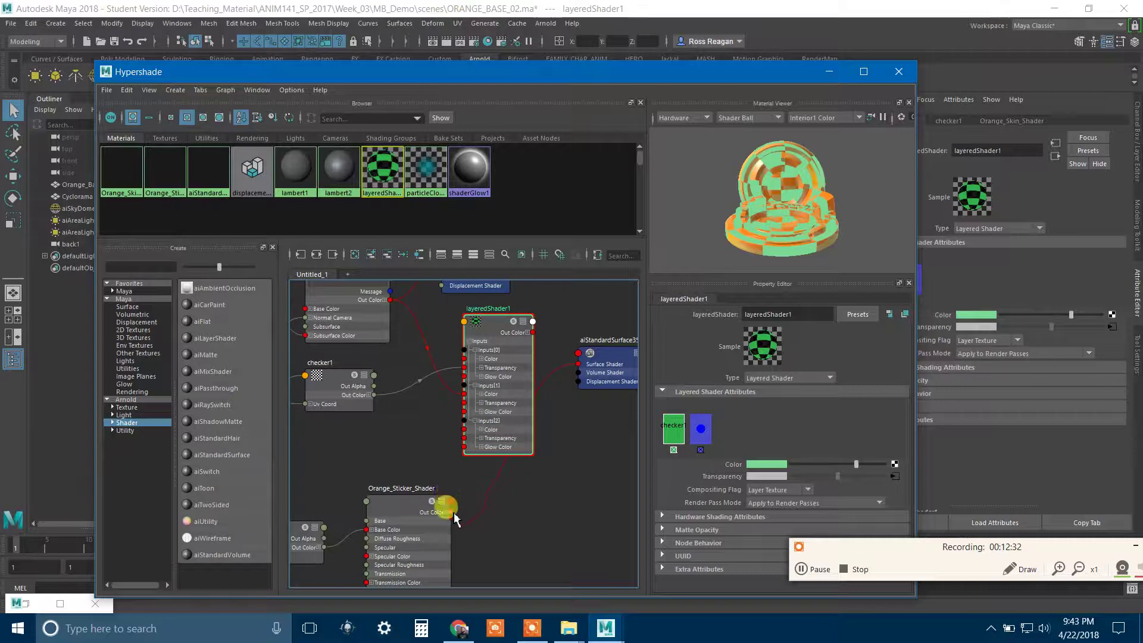
Step: Connect Orange_Sticker_Shader to the Color of layeredShader1's green layer and move the layered shader node slightly further aside
{"action": "left_click_drag", "start_coordinate": [452, 515], "coordinate": [464, 436]}
{"action": "left_click", "coordinate": [727, 451]}
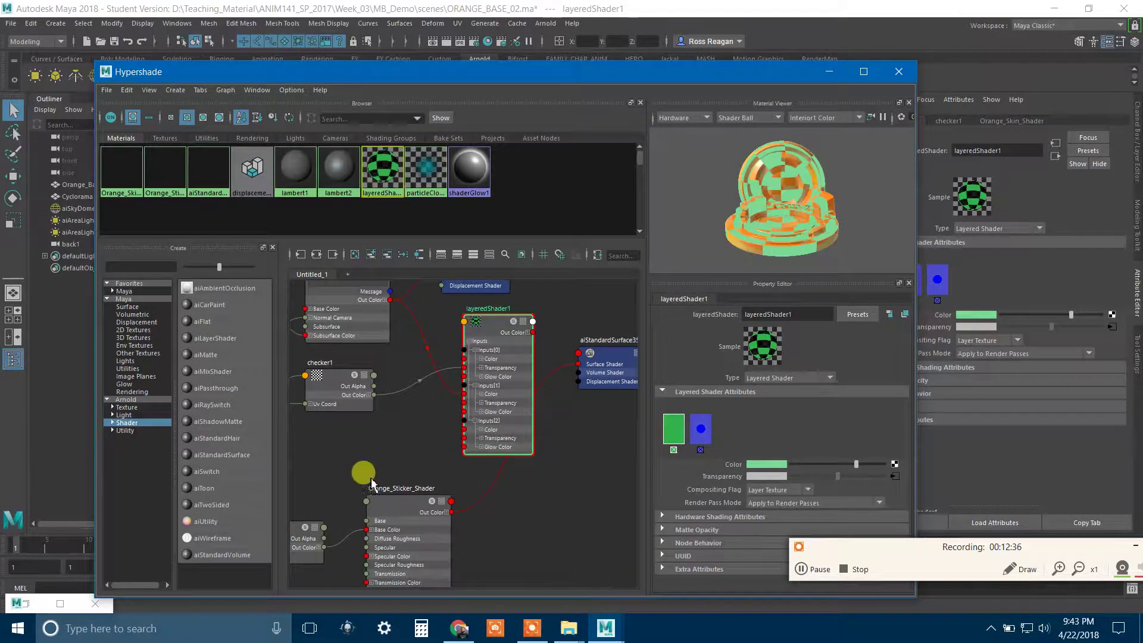
{"action": "left_click", "coordinate": [395, 505]}
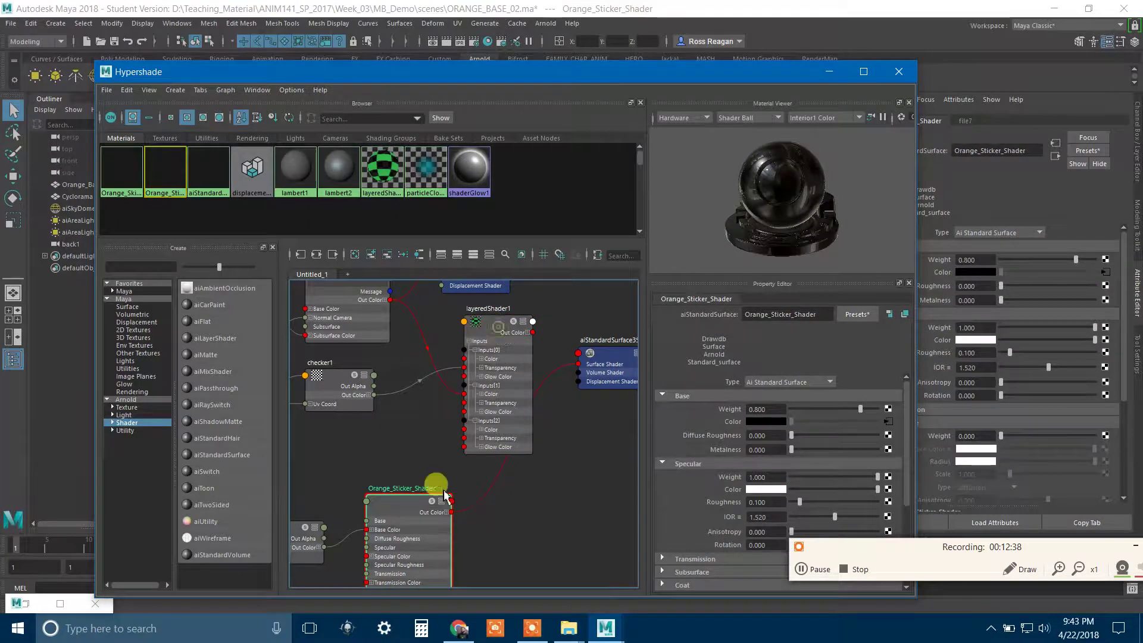
{"action": "left_click", "coordinate": [487, 331]}
{"action": "middle_click_drag", "start_coordinate": [407, 504], "coordinate": [752, 465]}
{"action": "left_click", "coordinate": [542, 524]}
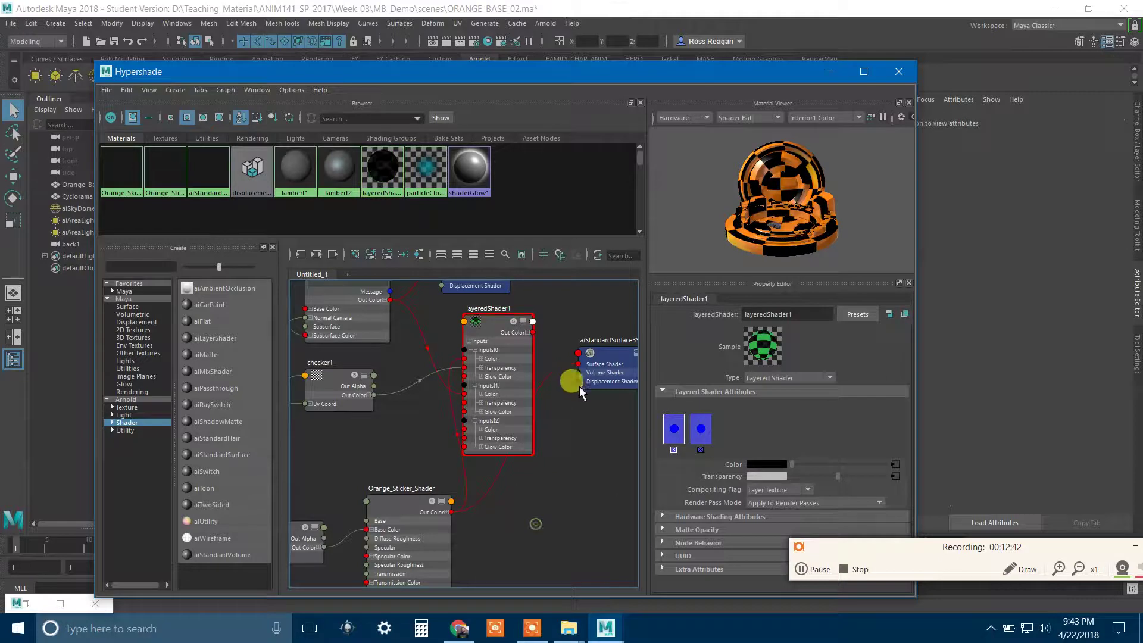
{"action": "left_click", "coordinate": [498, 331]}
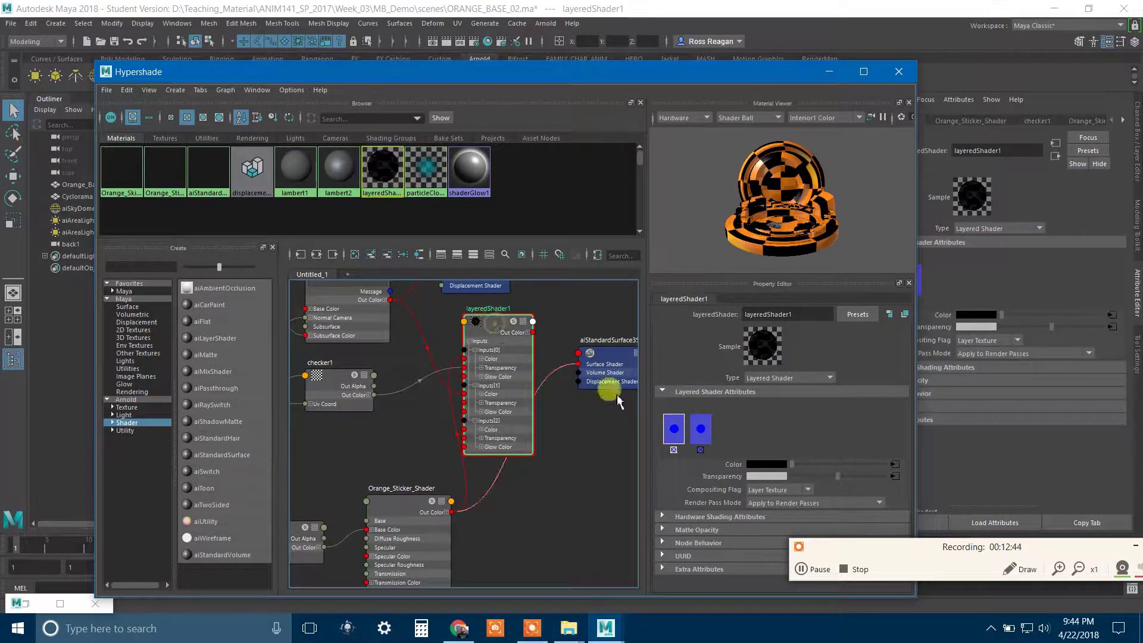
{"action": "left_click", "coordinate": [405, 496]}
{"action": "left_click", "coordinate": [494, 332]}
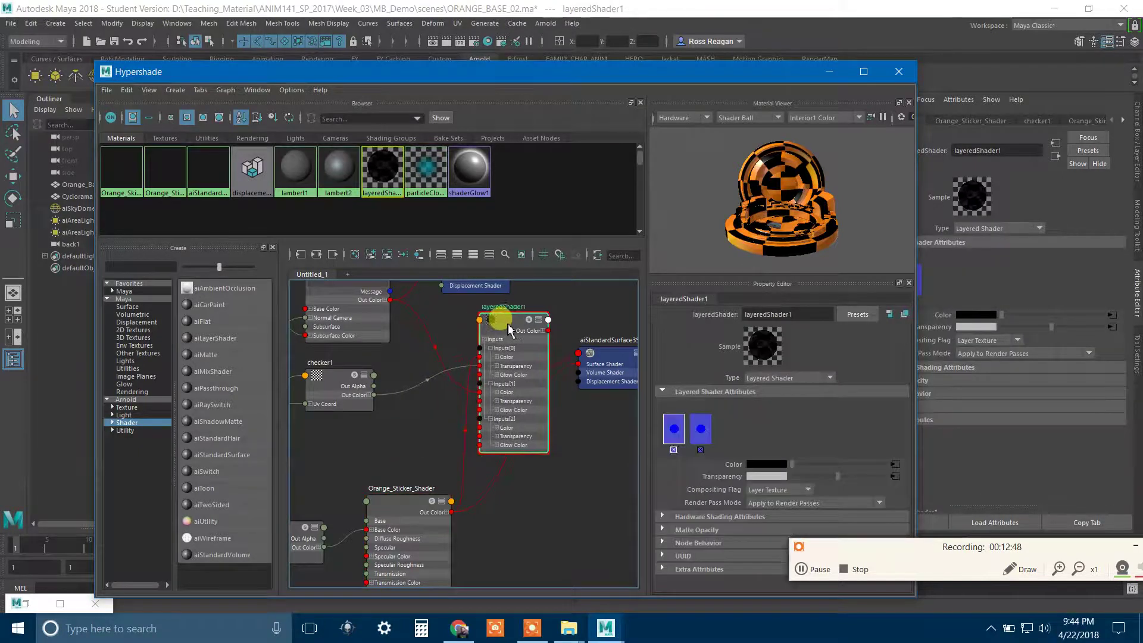
Step: Update the orange's render in the Arnold RenderView and examine the sticker and bumpy checker squares up close
{"action": "left_click", "coordinate": [829, 72]}
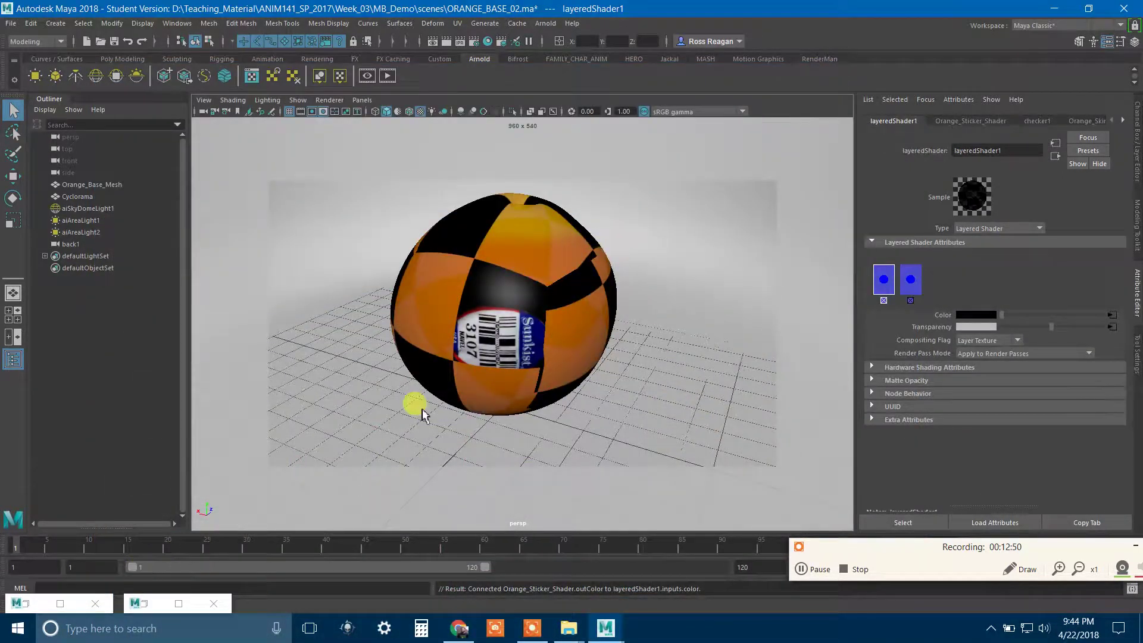
{"action": "left_click", "coordinate": [23, 603]}
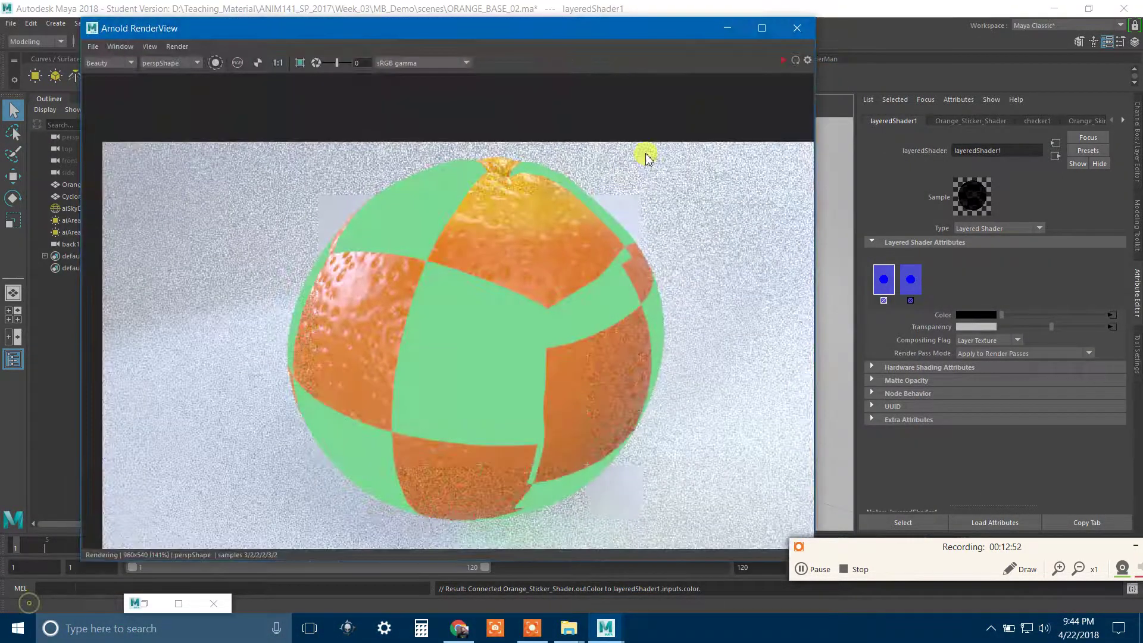
{"action": "left_click", "coordinate": [794, 61]}
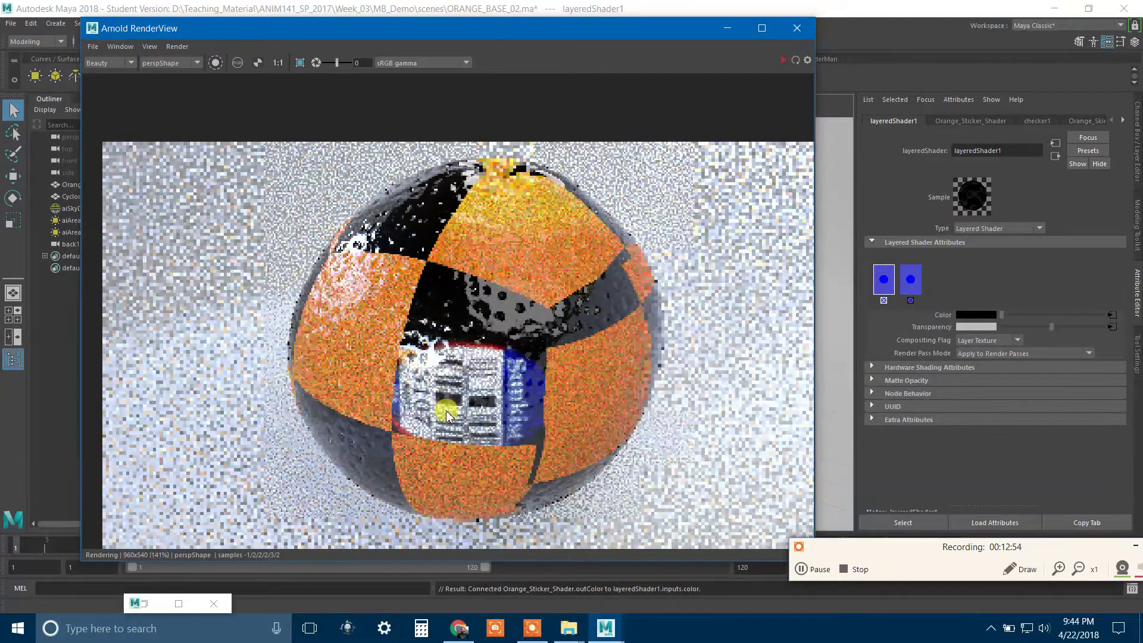
{"action": "scroll", "coordinate": [480, 333], "scroll_direction": "up", "scroll_amount": 2}
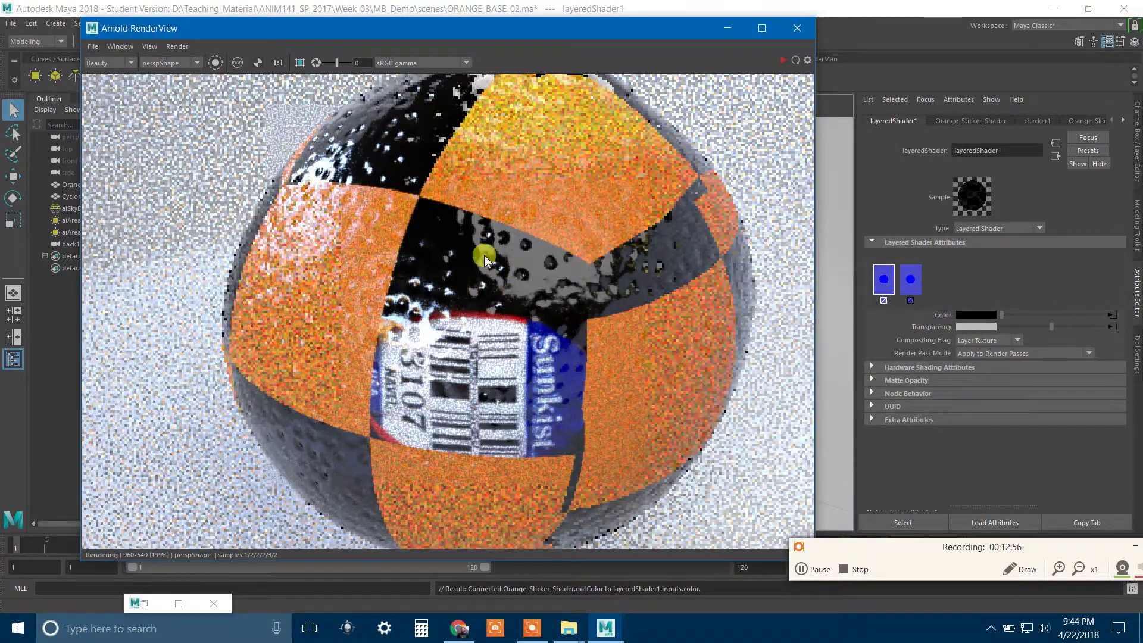
{"action": "scroll", "coordinate": [497, 271], "scroll_direction": "up", "scroll_amount": 2}
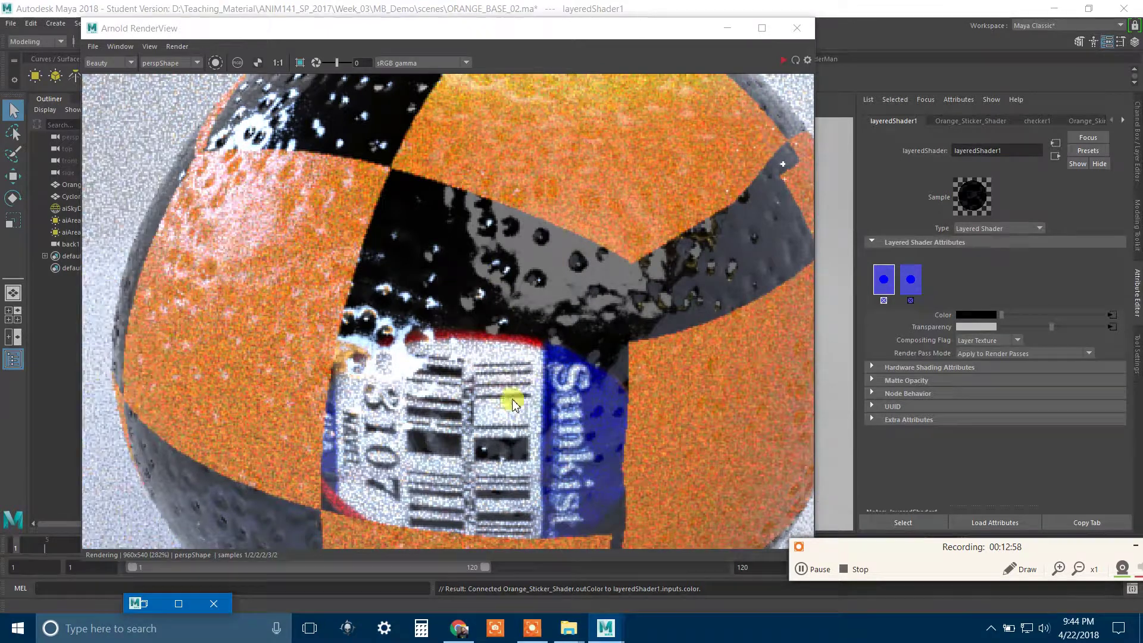
{"action": "scroll", "coordinate": [509, 384], "scroll_direction": "down", "scroll_amount": 4}
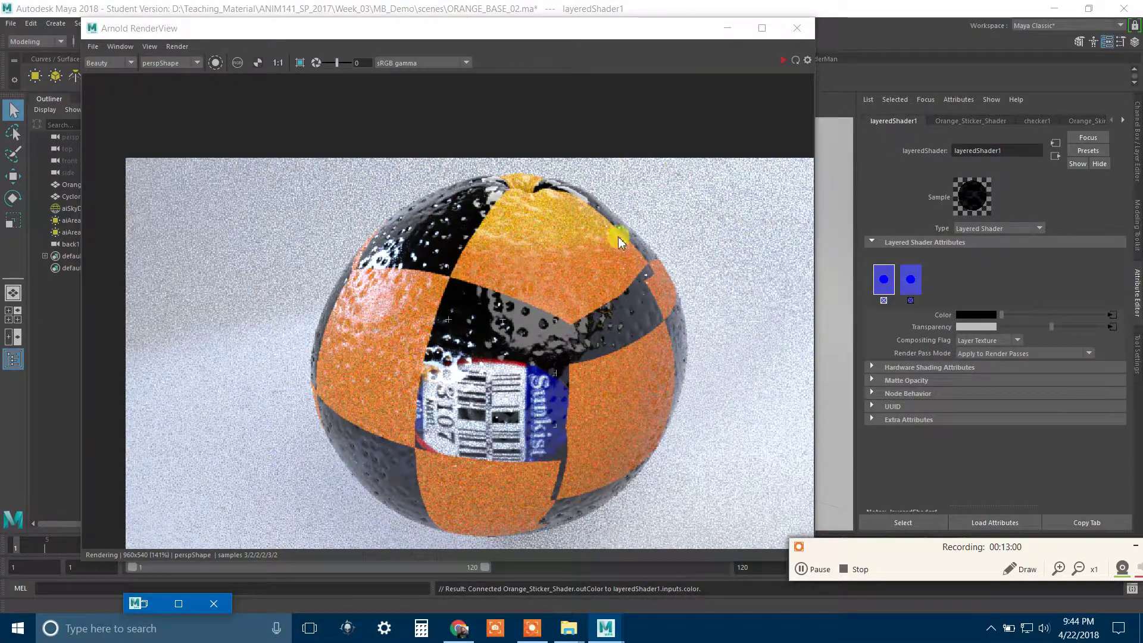
{"action": "left_click", "coordinate": [177, 46]}
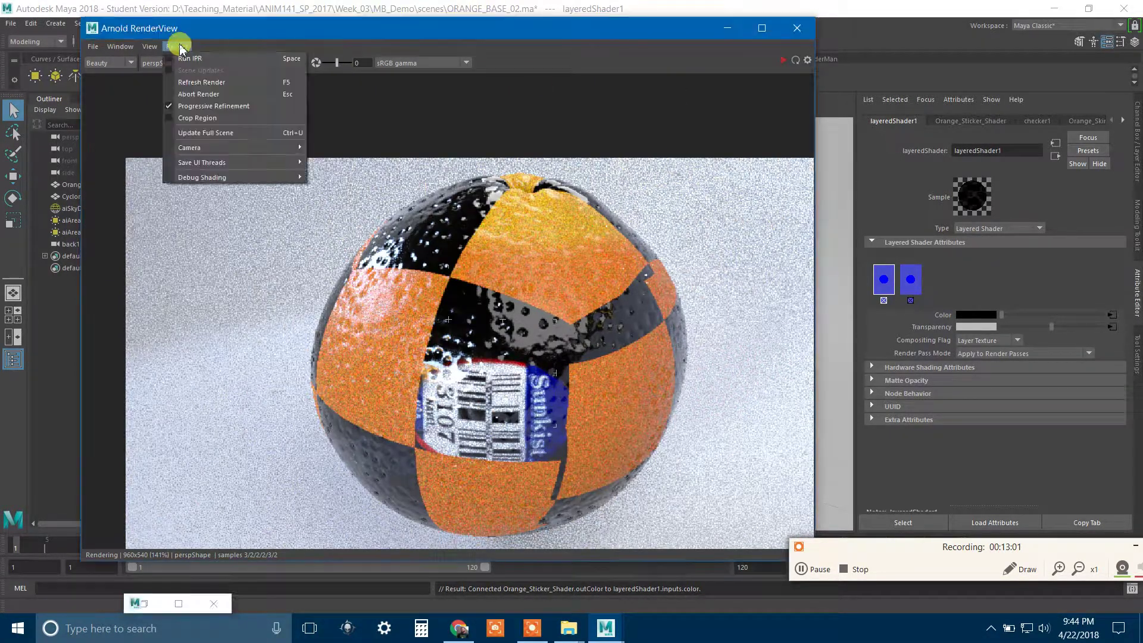
{"action": "left_click", "coordinate": [622, 47]}
{"action": "left_click", "coordinate": [728, 28]}
Step: Spread out the aiStandardSurface3SG, layeredShader1, Orange_Sticker_Shader and sticker file nodes in the Hypershade graph for a clearer layout
{"action": "left_click", "coordinate": [156, 600]}
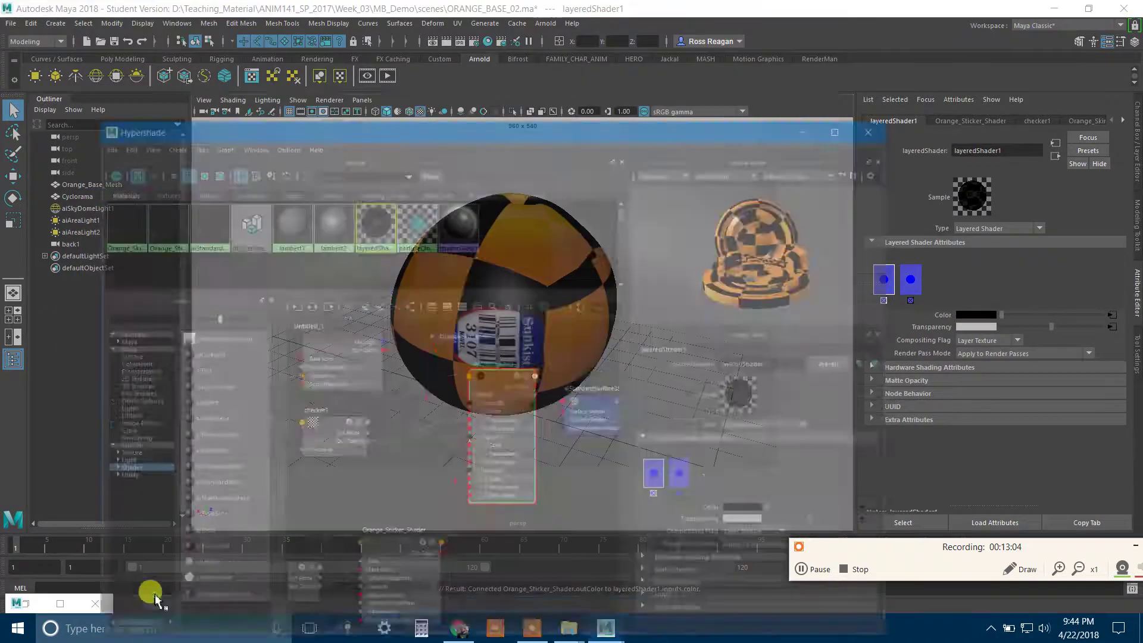
{"action": "left_click_drag", "start_coordinate": [594, 365], "coordinate": [613, 544]}
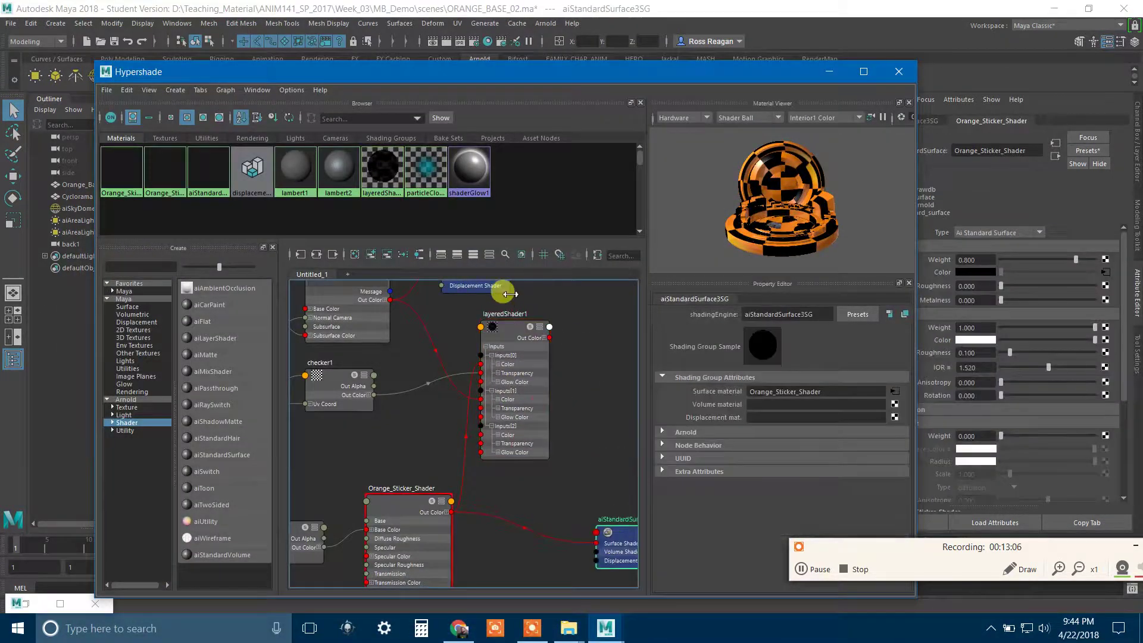
{"action": "left_click_drag", "start_coordinate": [530, 327], "coordinate": [593, 331]}
{"action": "middle_click_drag", "start_coordinate": [411, 477], "coordinate": [377, 426]}
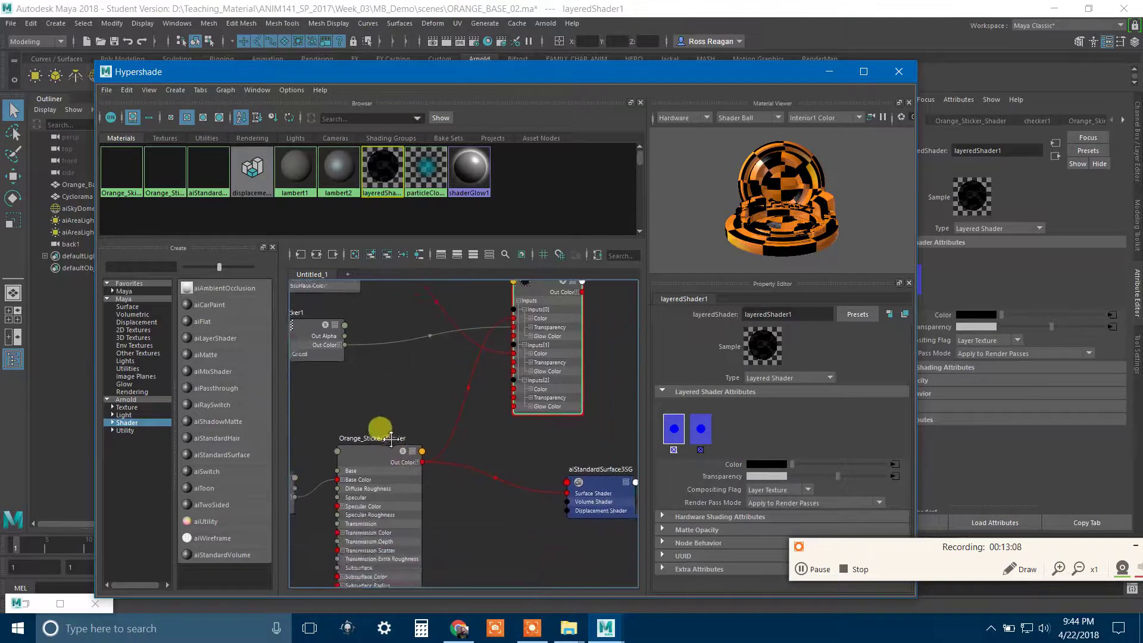
{"action": "left_click_drag", "start_coordinate": [359, 458], "coordinate": [364, 441]}
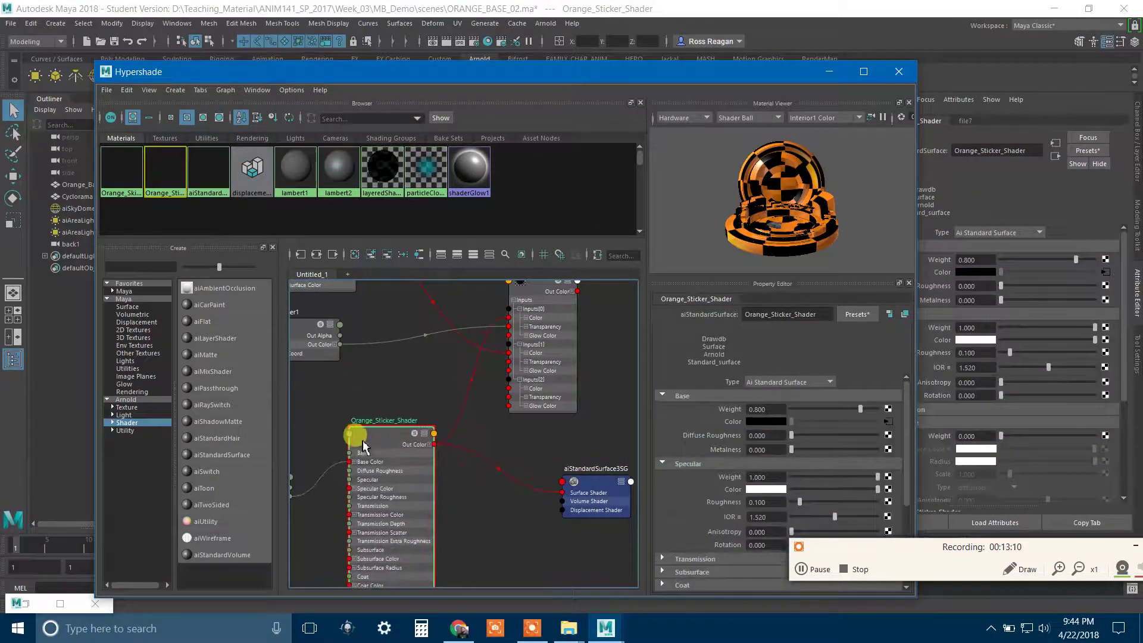
{"action": "middle_click_drag", "start_coordinate": [356, 454], "coordinate": [474, 471], "text": "alt"}
{"action": "left_click", "coordinate": [360, 498]}
{"action": "left_click_drag", "start_coordinate": [372, 494], "coordinate": [383, 445]}
{"action": "left_click_drag", "start_coordinate": [503, 465], "coordinate": [503, 564]}
{"action": "scroll", "coordinate": [539, 454], "scroll_direction": "down", "scroll_amount": 3}
{"action": "middle_click_drag", "start_coordinate": [539, 454], "coordinate": [458, 475], "text": "alt"}
Step: Break the checker connection from the Transparency of layeredShader1's sticker layer
{"action": "left_click", "coordinate": [541, 373]}
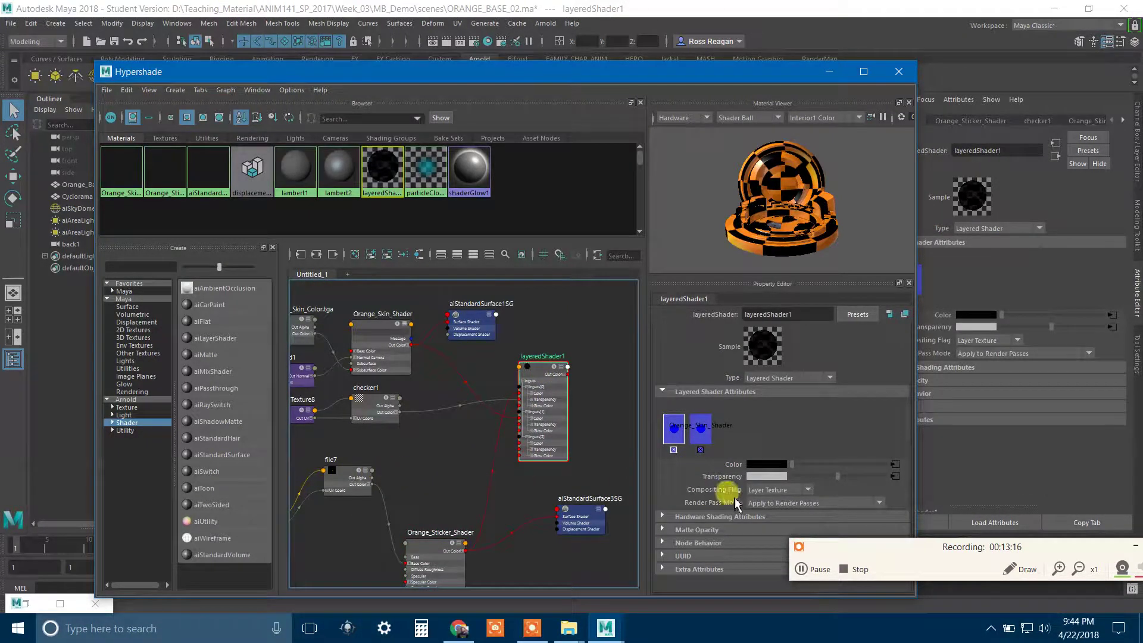
{"action": "right_click", "coordinate": [729, 477]}
{"action": "left_click", "coordinate": [751, 506]}
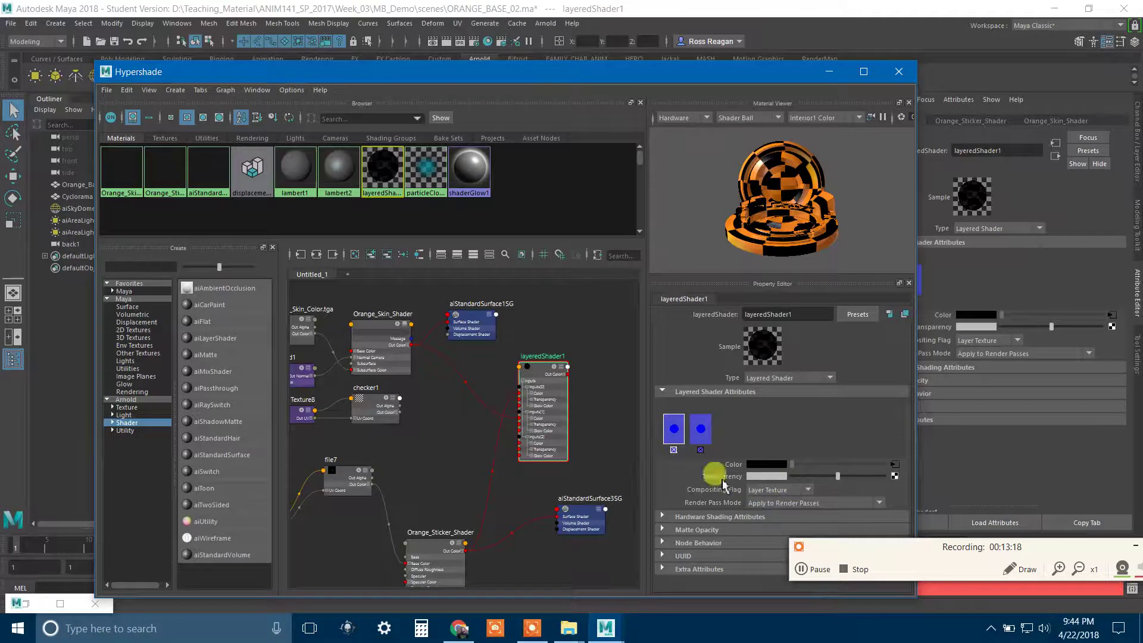
Step: Try to connect the sticker file texture's output directly to the inputs of layeredShader1
{"action": "left_click", "coordinate": [356, 468]}
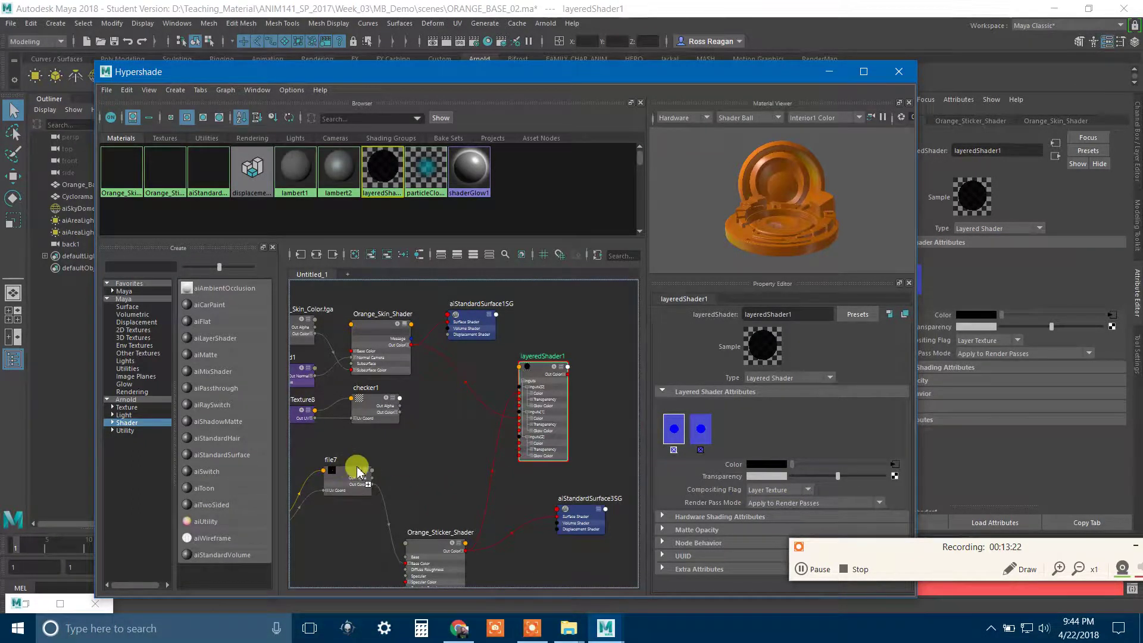
{"action": "middle_click_drag", "start_coordinate": [358, 467], "coordinate": [356, 468]}
{"action": "left_click", "coordinate": [336, 468]}
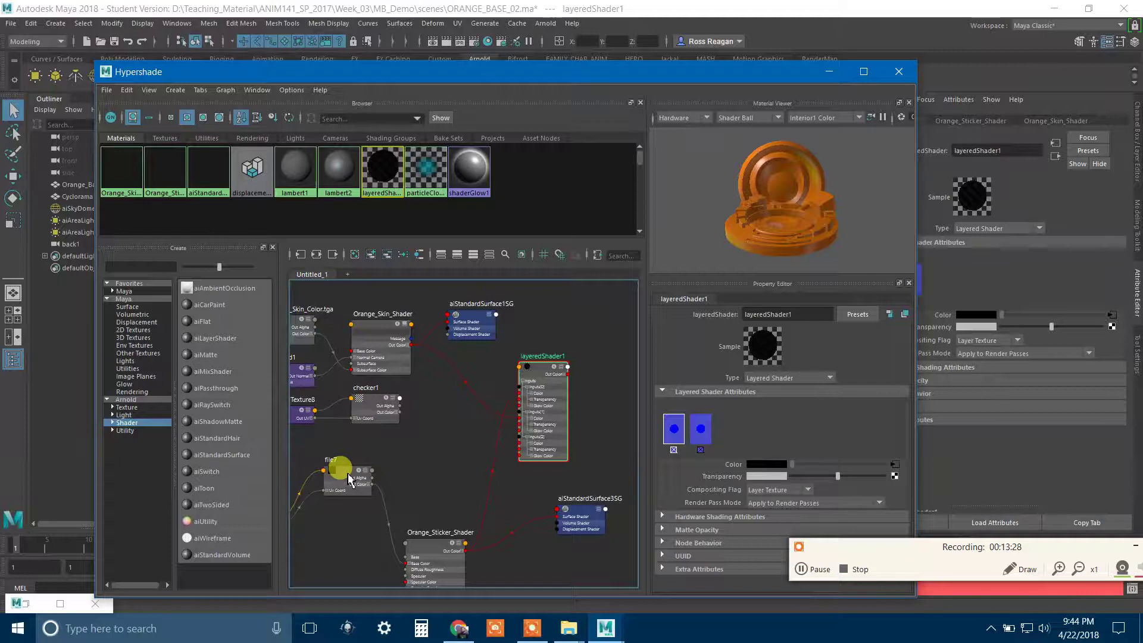
{"action": "left_click_drag", "start_coordinate": [373, 481], "coordinate": [522, 459]}
{"action": "scroll", "coordinate": [366, 485], "scroll_direction": "up", "scroll_amount": 2}
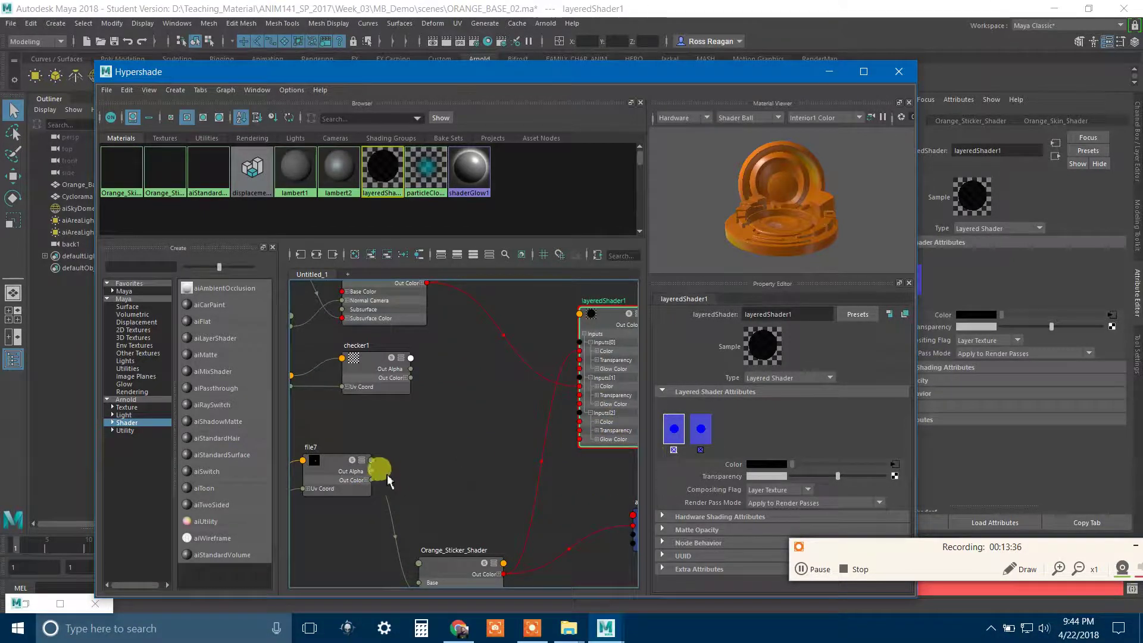
{"action": "left_click_drag", "start_coordinate": [371, 471], "coordinate": [582, 420]}
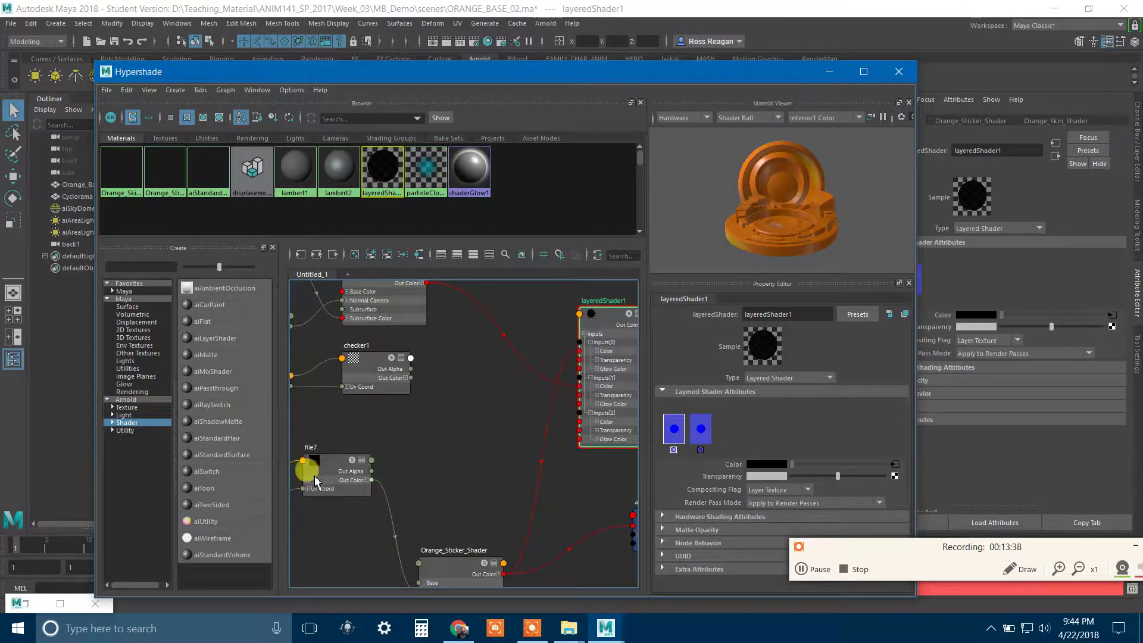
{"action": "left_click", "coordinate": [327, 462]}
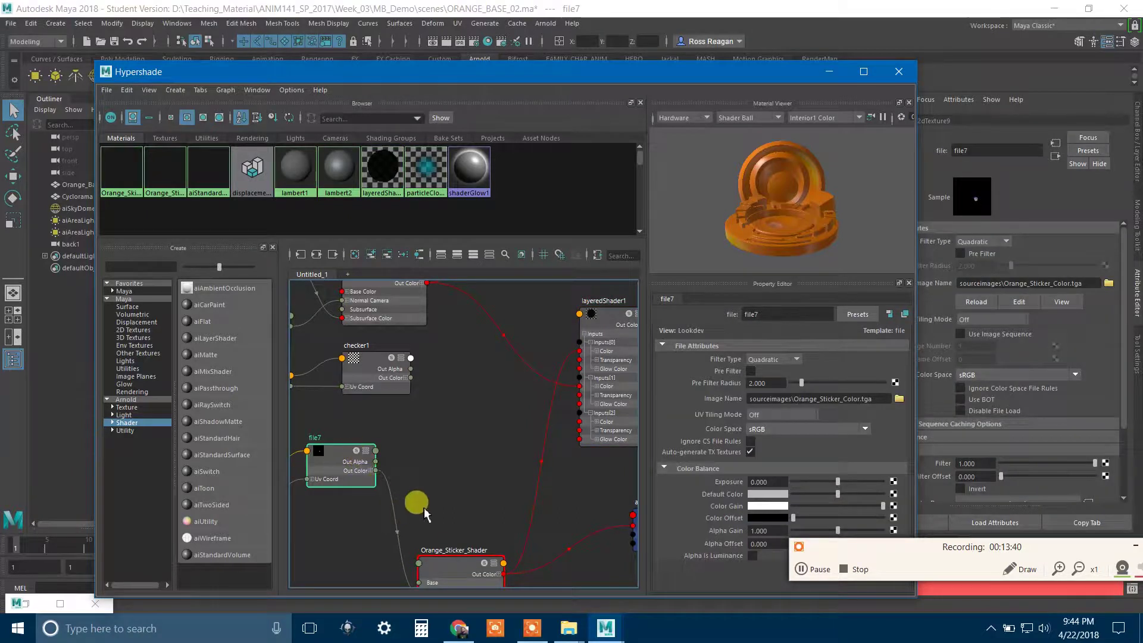
{"action": "scroll", "coordinate": [429, 500], "scroll_direction": "down", "scroll_amount": 2}
{"action": "left_click_drag", "start_coordinate": [376, 468], "coordinate": [375, 474]}
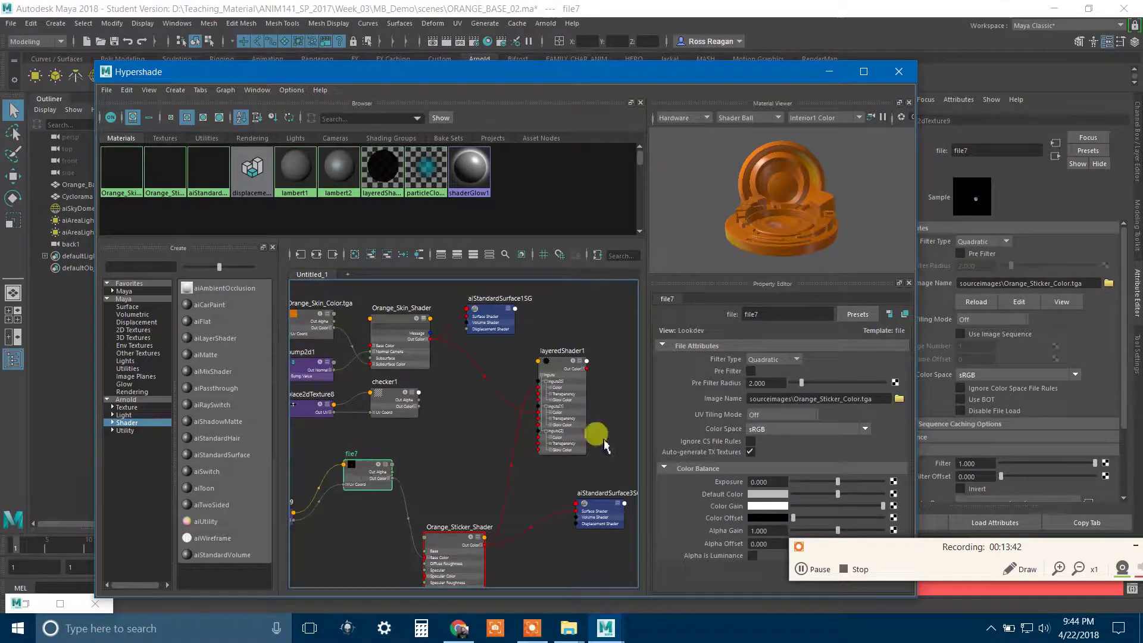
Step: Map a new File texture to the Transparency of layeredShader1's sticker layer
{"action": "left_click", "coordinate": [560, 368]}
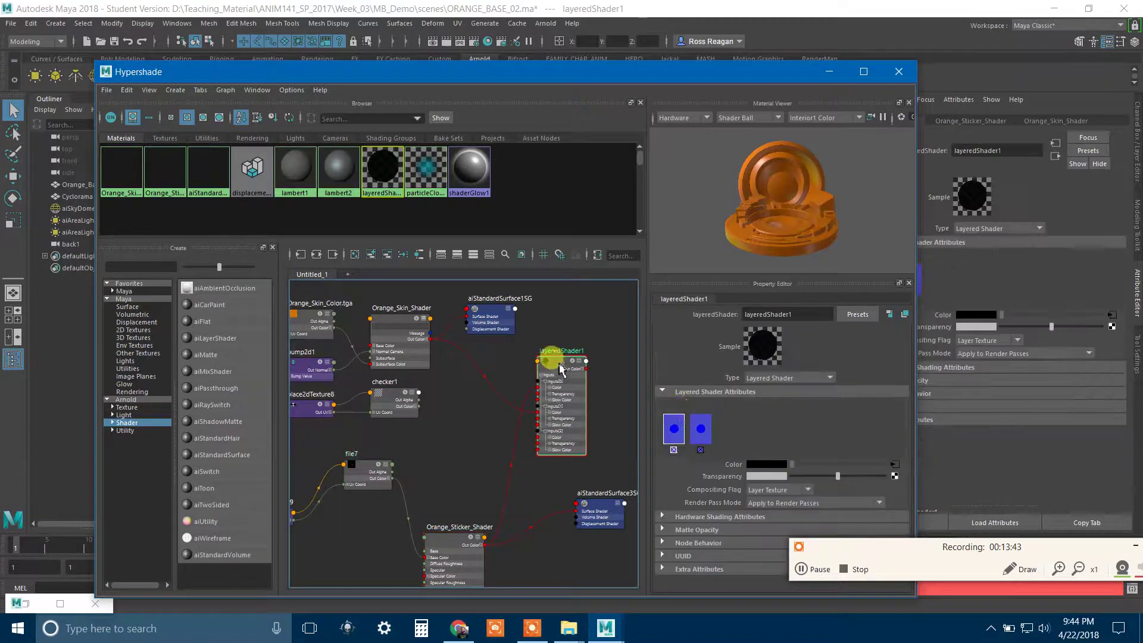
{"action": "left_click", "coordinate": [894, 477]}
{"action": "left_click", "coordinate": [574, 216]}
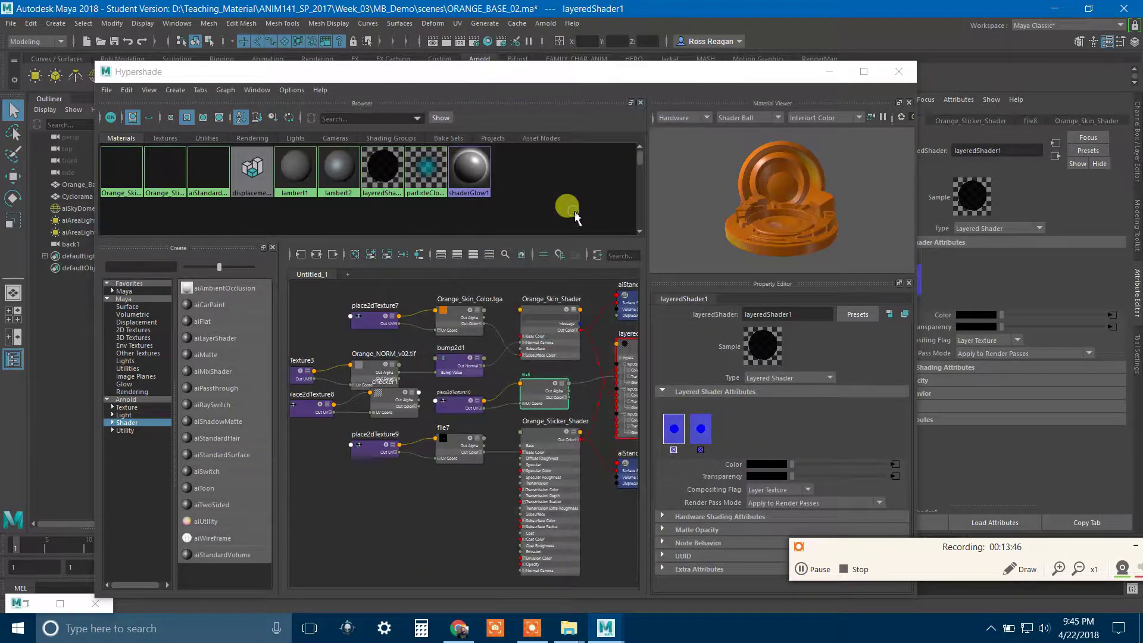
{"action": "middle_click_drag", "start_coordinate": [443, 486], "coordinate": [367, 513], "text": "alt"}
{"action": "scroll", "coordinate": [398, 511], "scroll_direction": "up", "scroll_amount": 1}
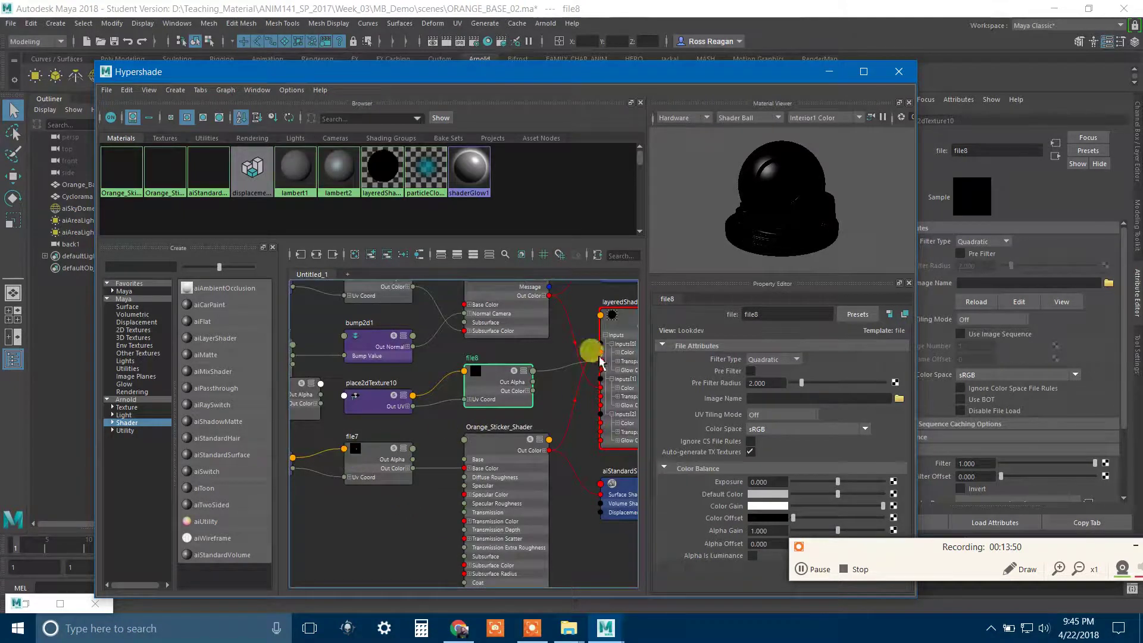
{"action": "middle_click_drag", "start_coordinate": [551, 406], "coordinate": [509, 426], "text": "alt"}
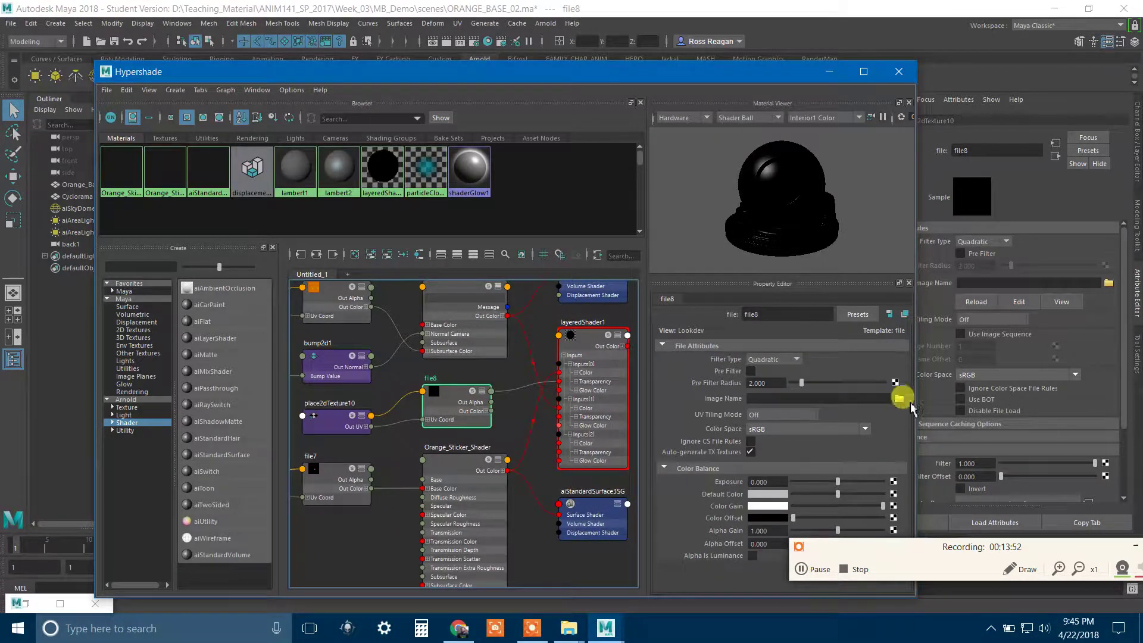
Step: Load Orange_Sticker_Color.tga from the sourceimages folder as the image of the file8 mask texture
{"action": "left_click", "coordinate": [900, 398]}
{"action": "left_click", "coordinate": [347, 107]}
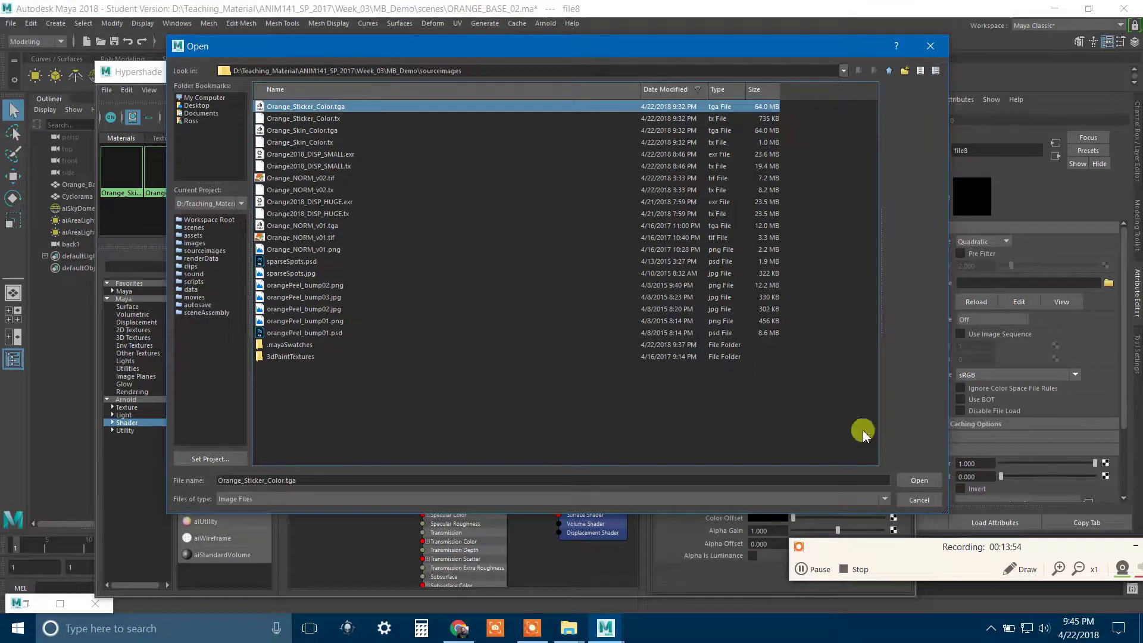
{"action": "left_click", "coordinate": [919, 480]}
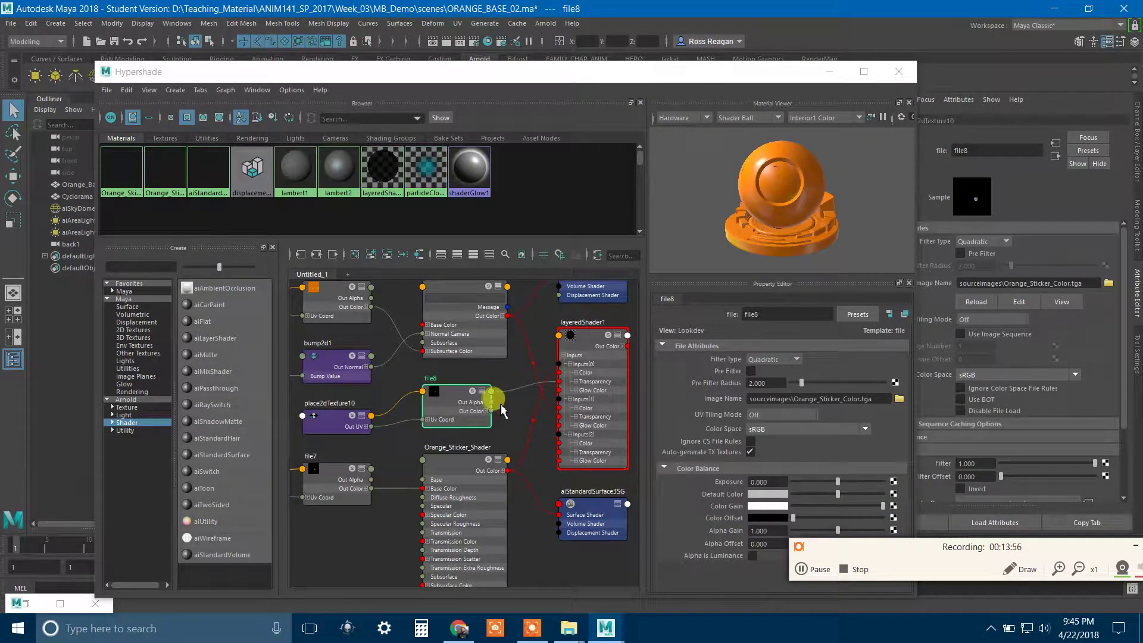
Step: Refresh the orange's render in Arnold RenderView to inspect the sticker mask, and abort the render
{"action": "left_click", "coordinate": [828, 71]}
{"action": "left_click", "coordinate": [144, 603]}
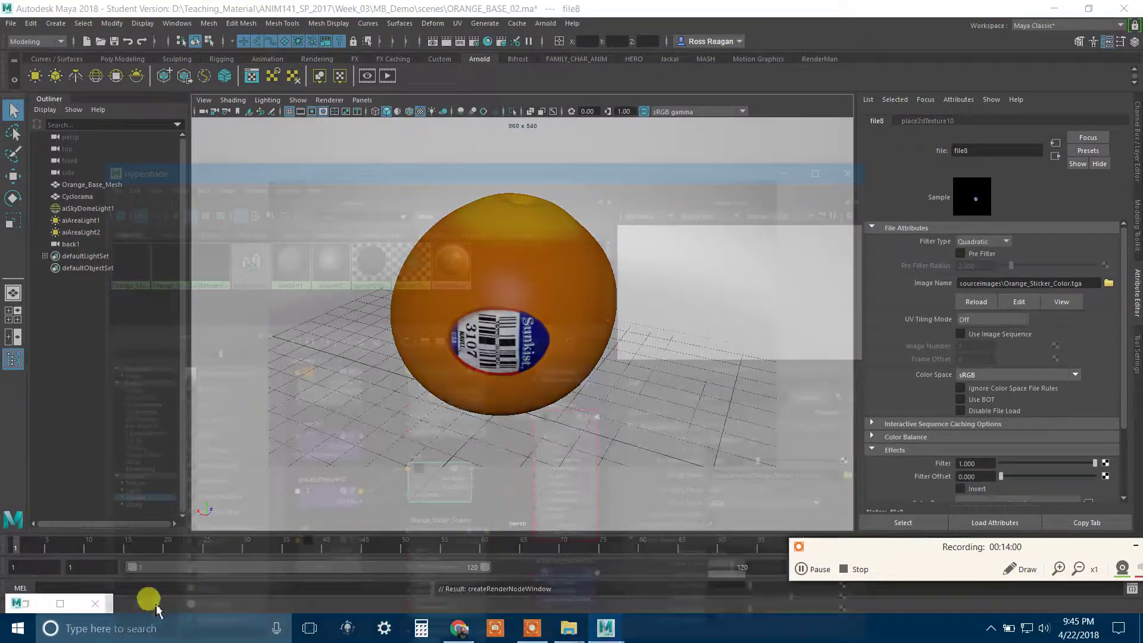
{"action": "left_click", "coordinate": [27, 603]}
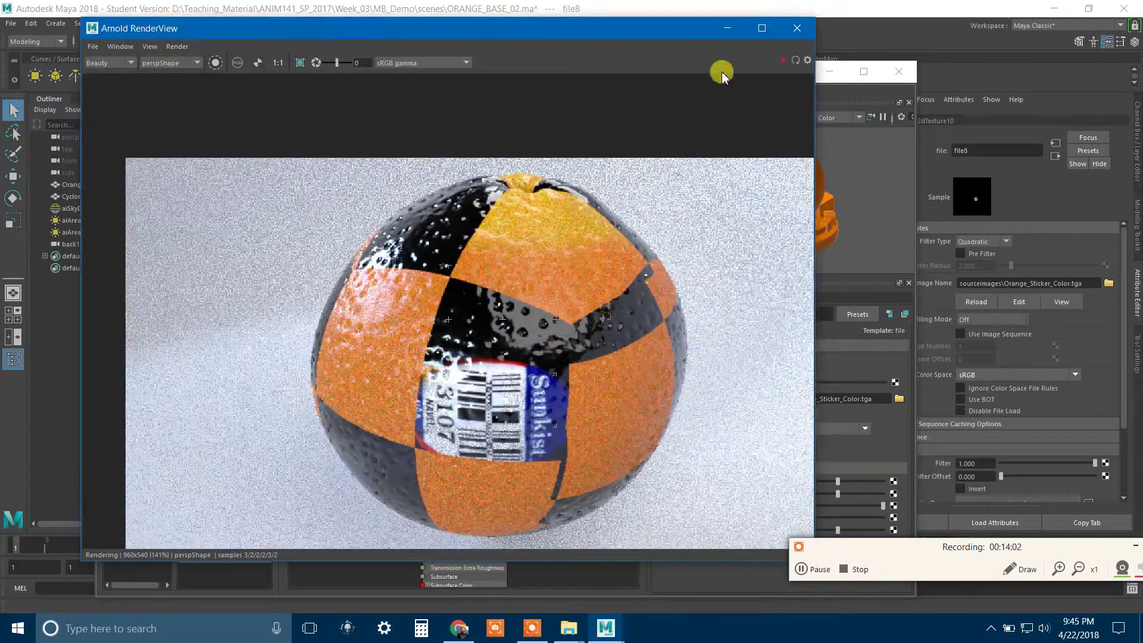
{"action": "left_click", "coordinate": [795, 60]}
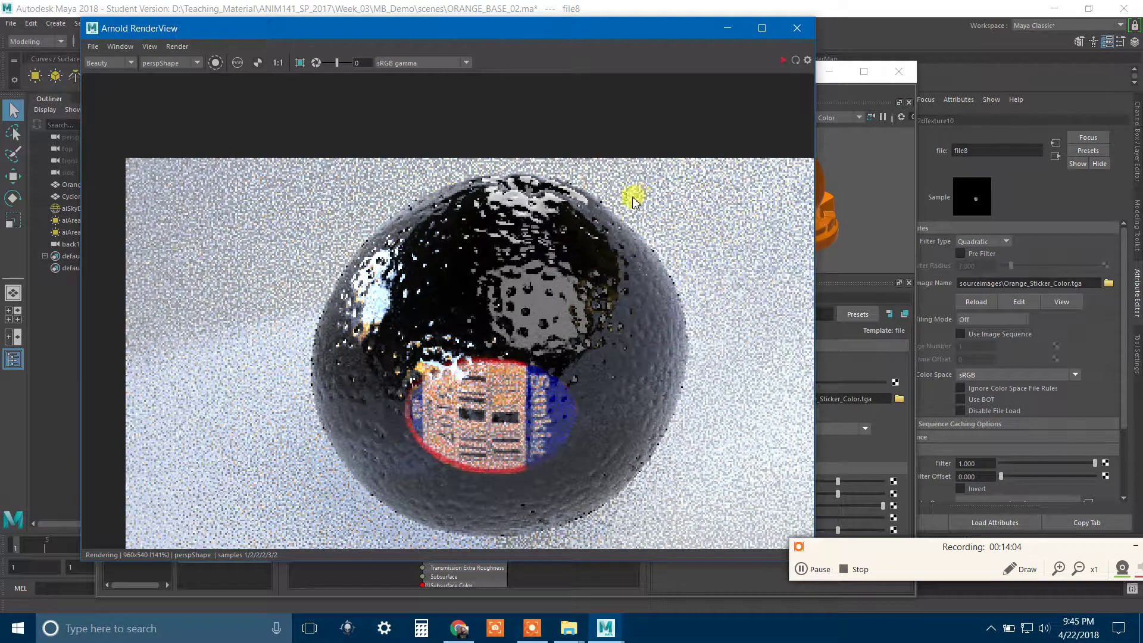
{"action": "scroll", "coordinate": [509, 305], "scroll_direction": "up", "scroll_amount": 2}
{"action": "scroll", "coordinate": [511, 308], "scroll_direction": "down", "scroll_amount": 2}
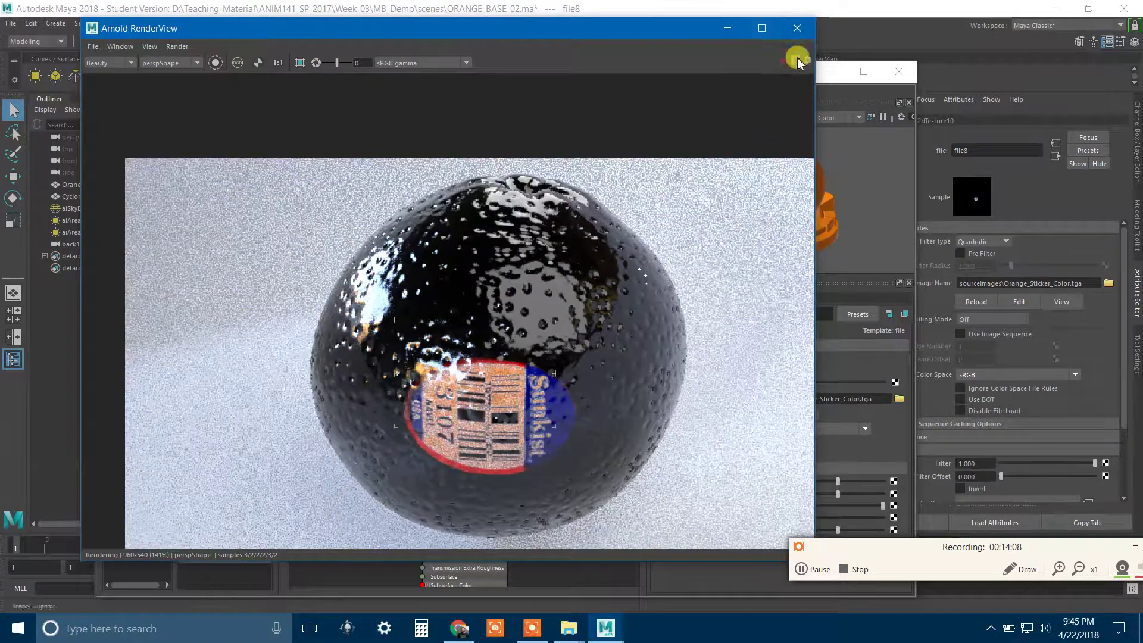
{"action": "left_click", "coordinate": [176, 47]}
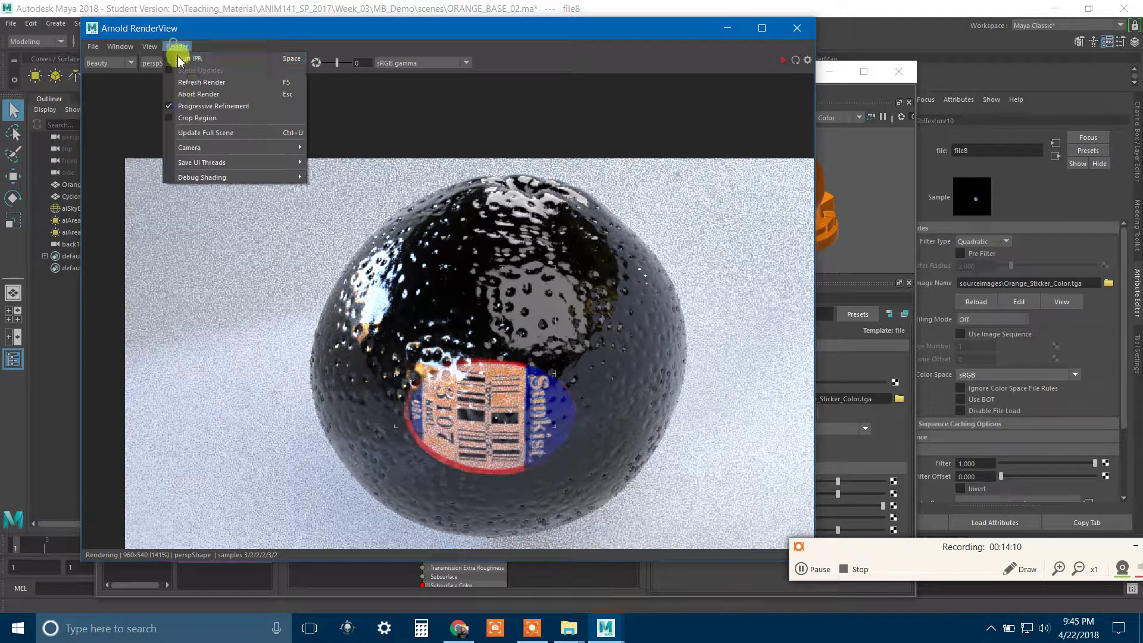
{"action": "left_click", "coordinate": [206, 94]}
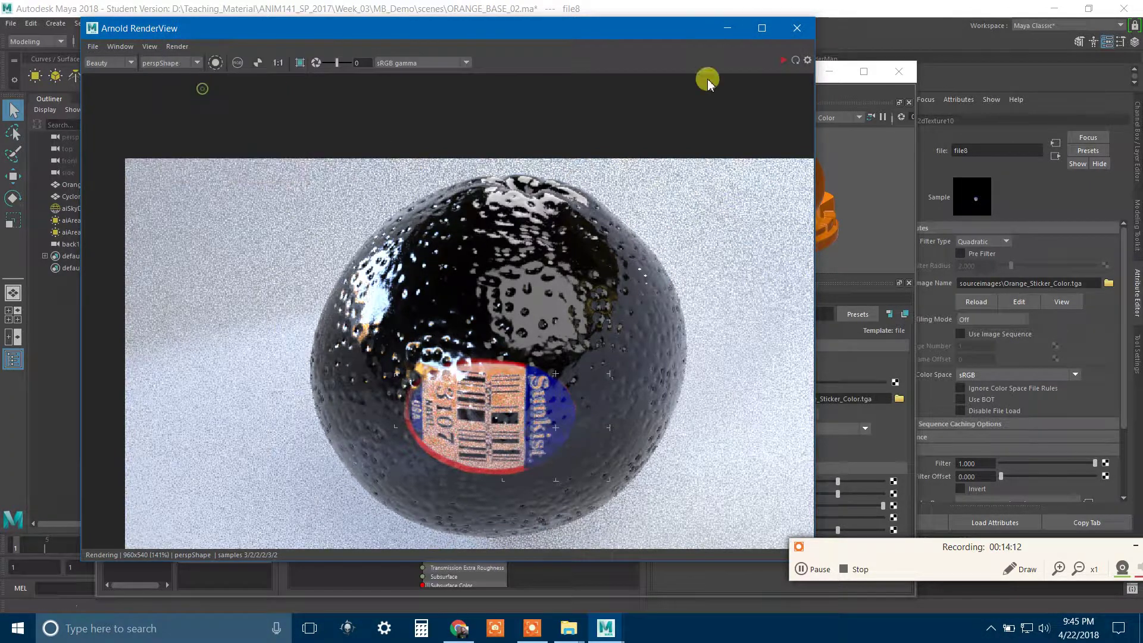
{"action": "left_click", "coordinate": [720, 35]}
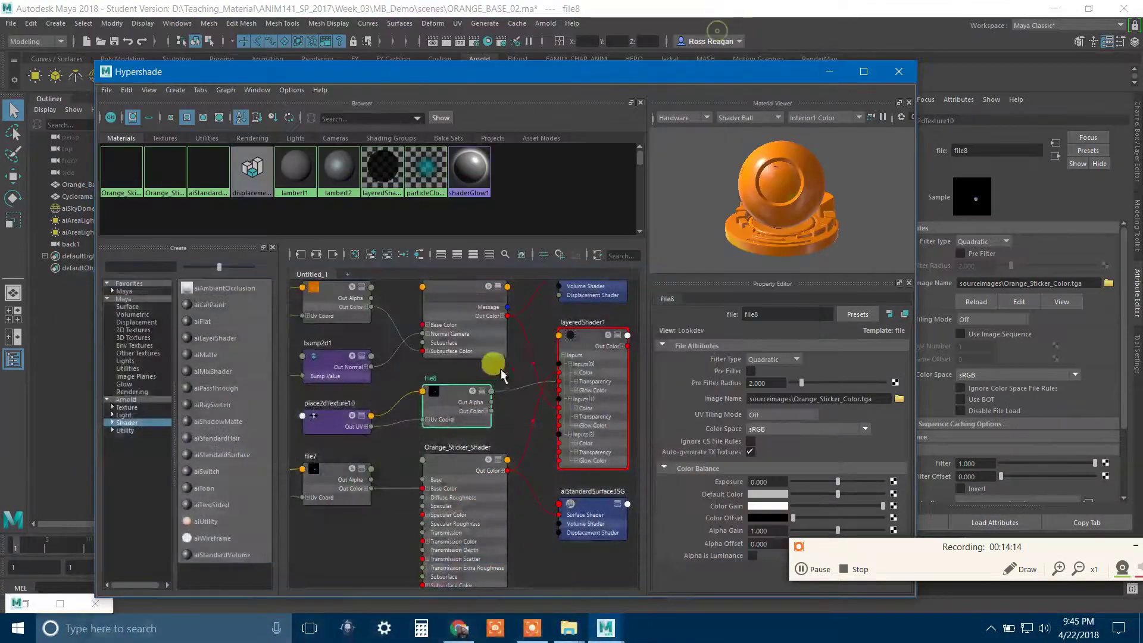
Step: Enable Invert in the Effects settings of the file8 mask texture
{"action": "left_click_drag", "start_coordinate": [661, 77], "coordinate": [612, 55]}
{"action": "left_click_drag", "start_coordinate": [398, 374], "coordinate": [400, 370]}
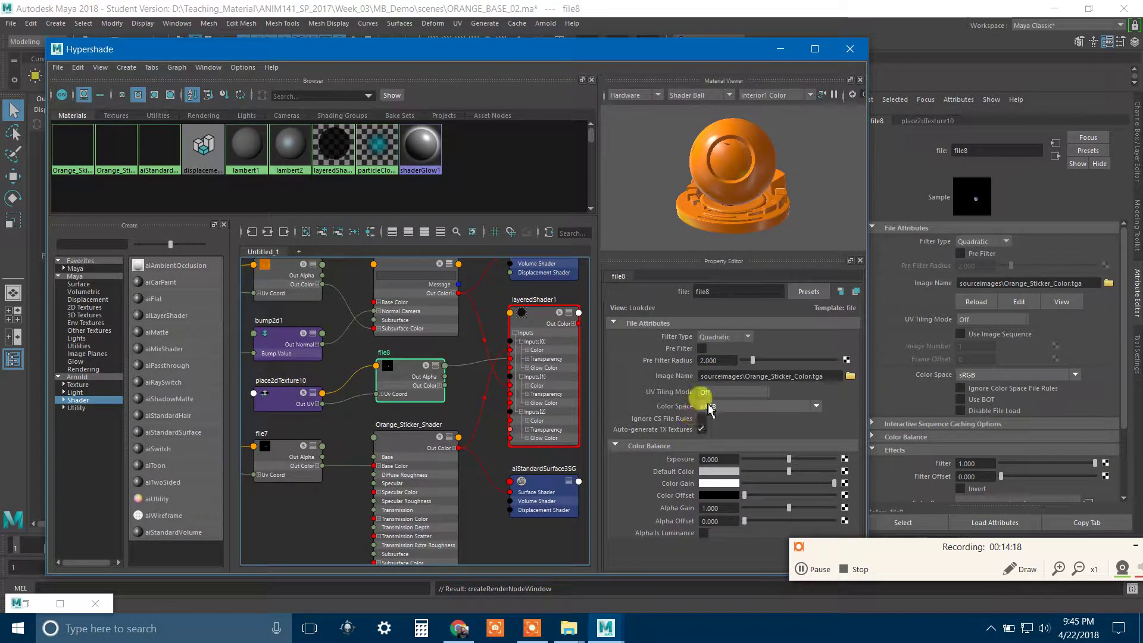
{"action": "left_click", "coordinate": [267, 393]}
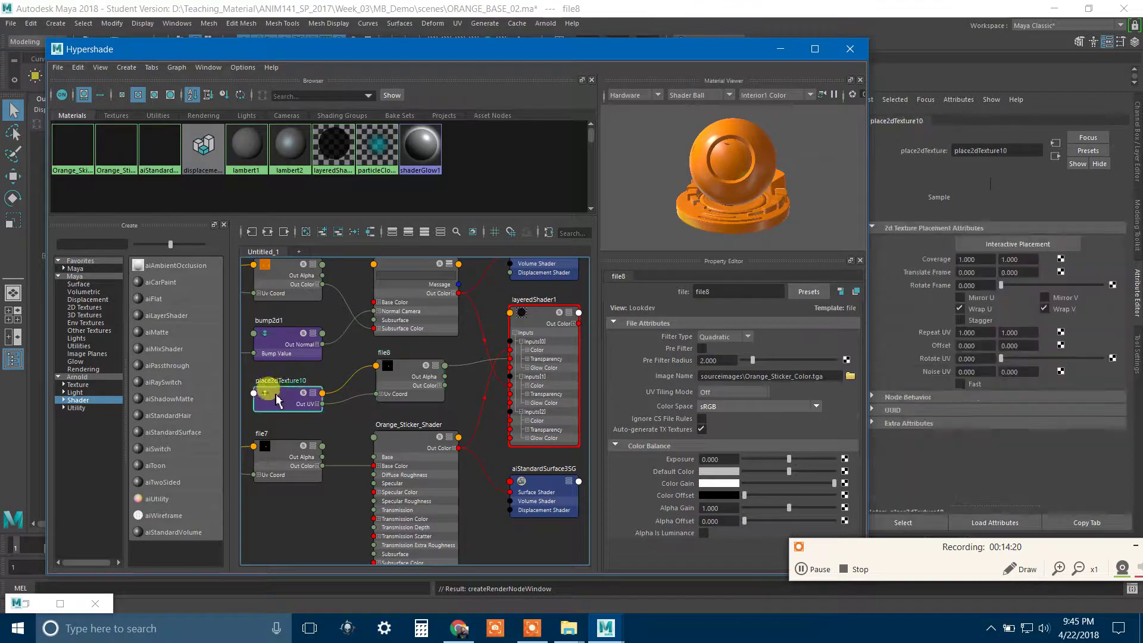
{"action": "left_click", "coordinate": [392, 374]}
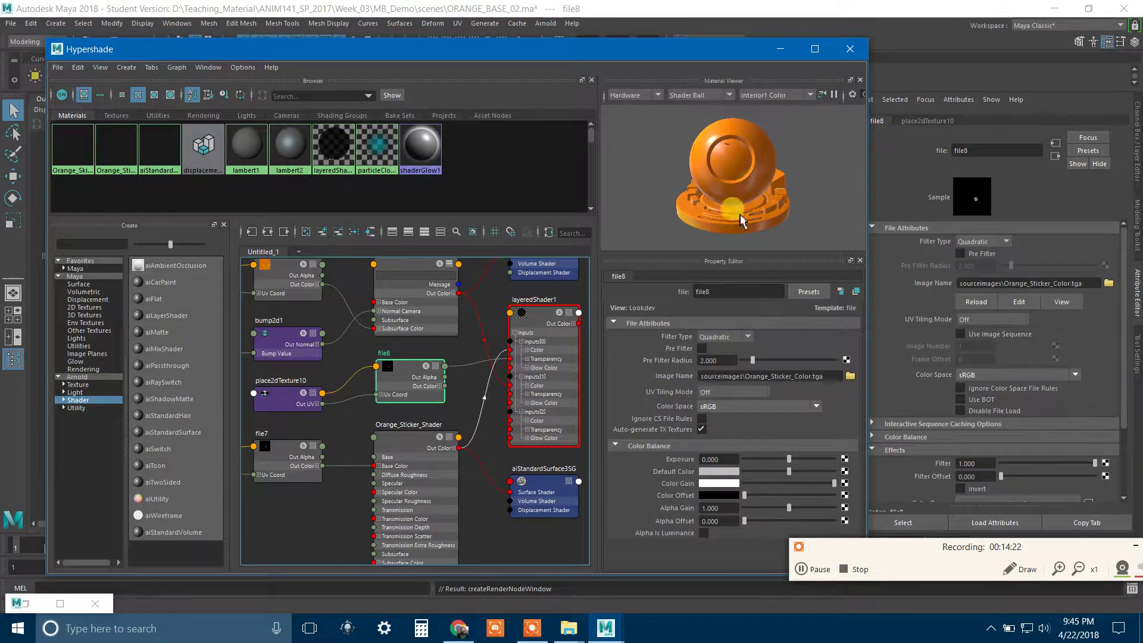
{"action": "left_click_drag", "start_coordinate": [700, 58], "coordinate": [652, 498]}
{"action": "left_click", "coordinate": [911, 426]}
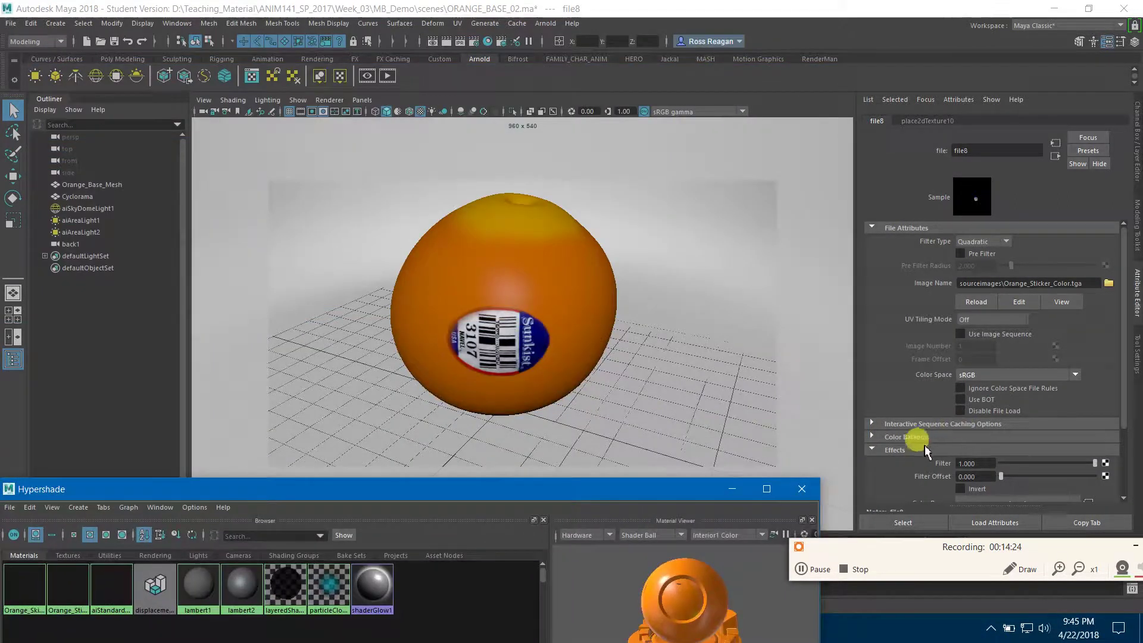
{"action": "left_click", "coordinate": [917, 424]}
{"action": "left_click", "coordinate": [905, 450]}
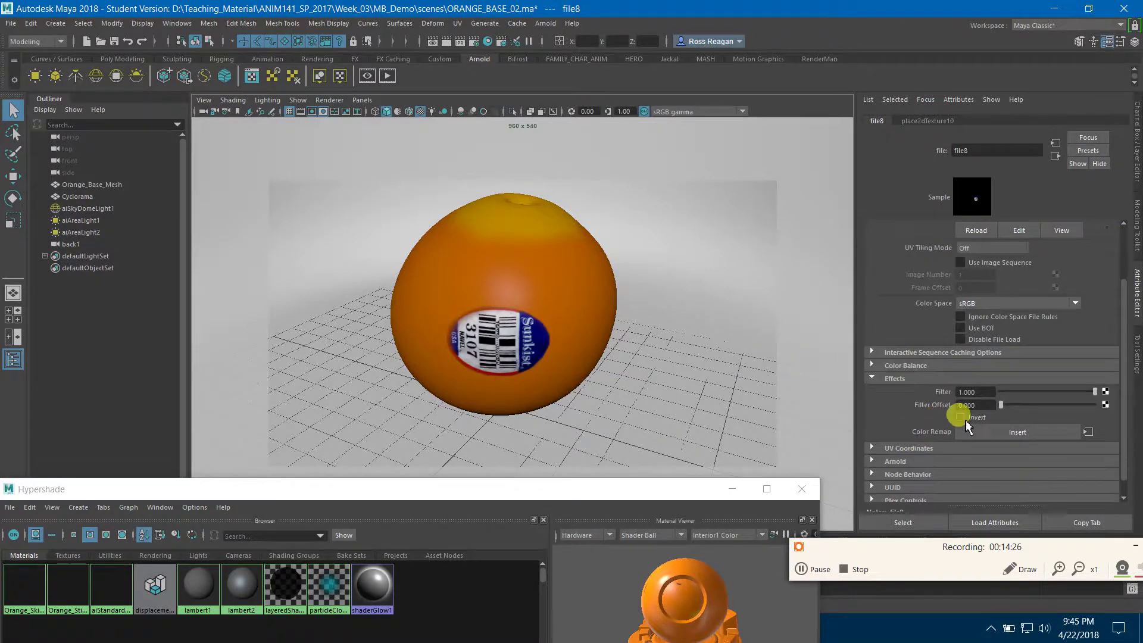
{"action": "left_click", "coordinate": [961, 417]}
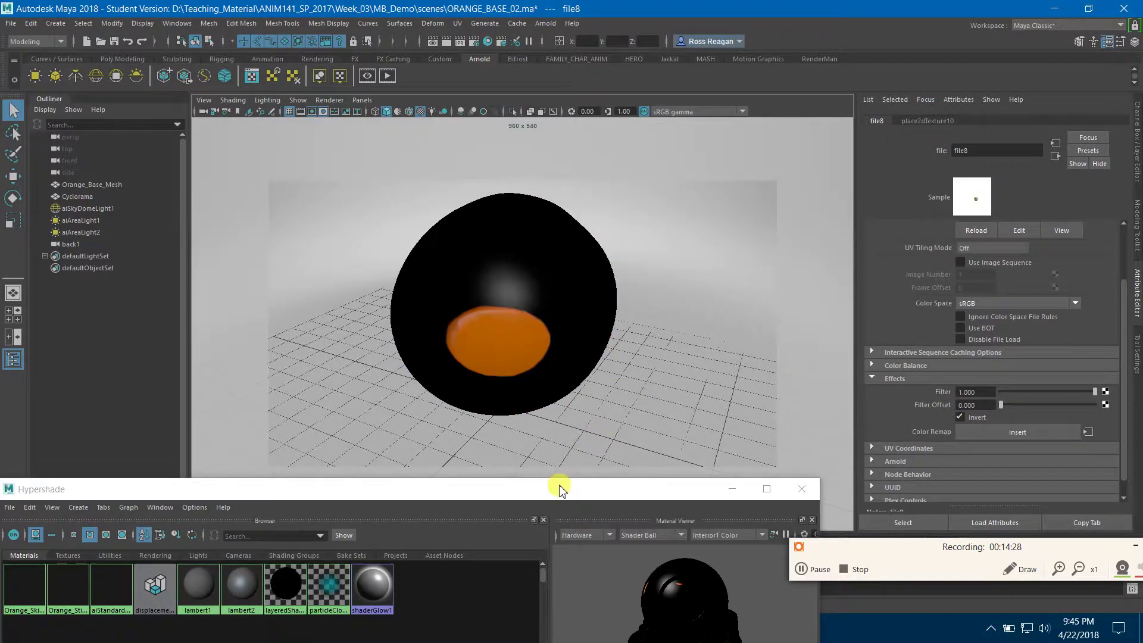
Step: Refresh the Arnold render of the orange with the inverted file8 mask
{"action": "left_click_drag", "start_coordinate": [560, 489], "coordinate": [640, 65]}
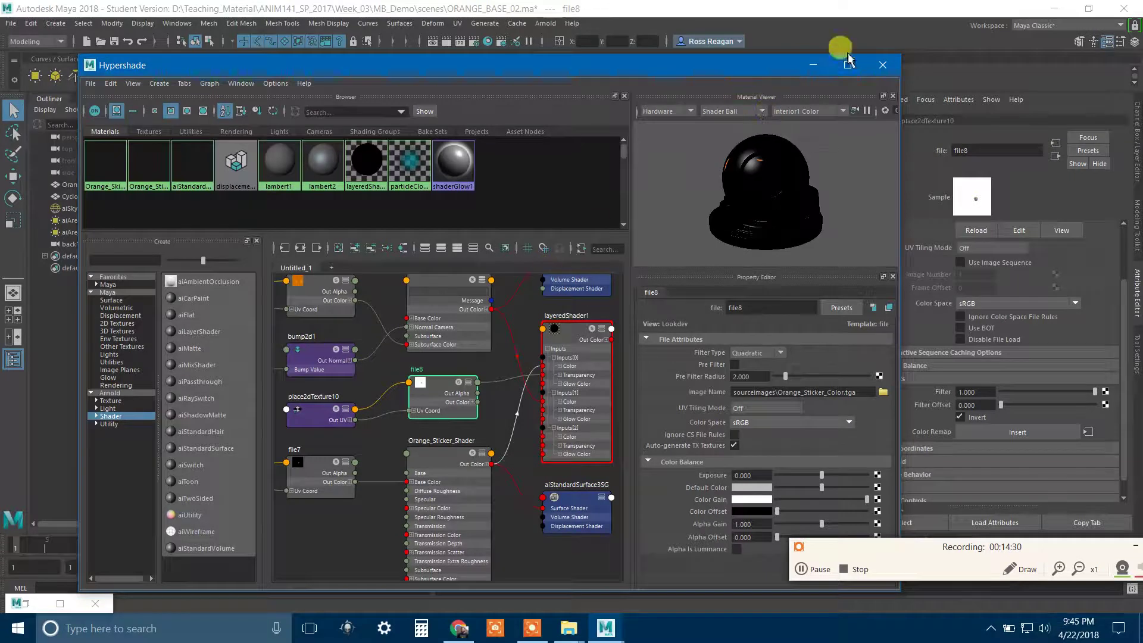
{"action": "left_click", "coordinate": [814, 64]}
{"action": "left_click", "coordinate": [136, 604]}
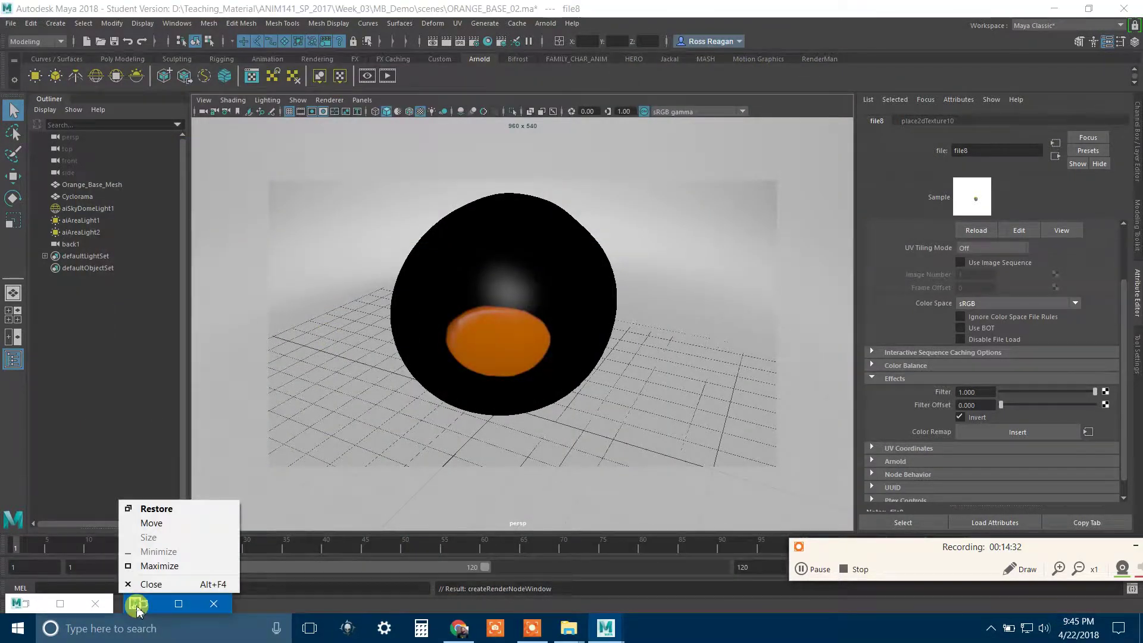
{"action": "left_click", "coordinate": [59, 605]}
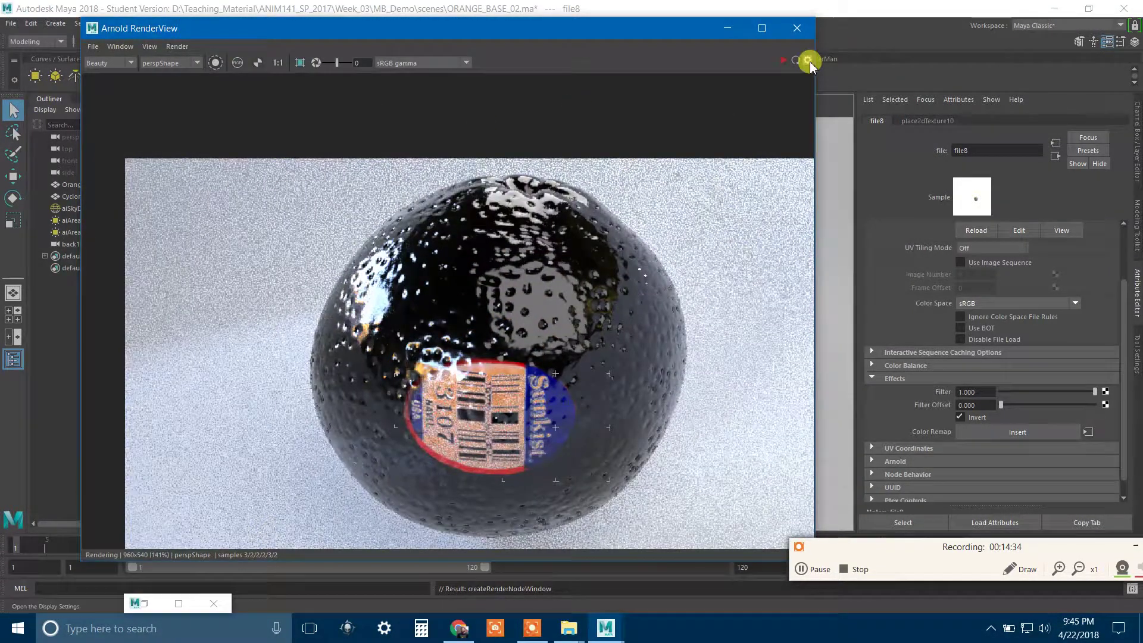
{"action": "left_click", "coordinate": [797, 61]}
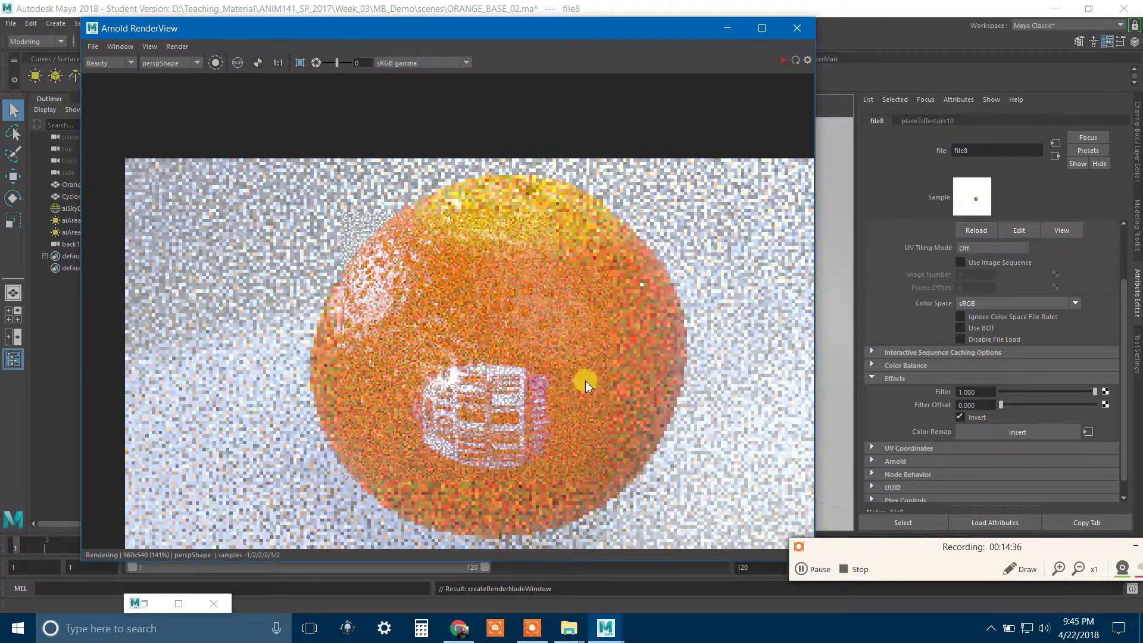
Step: Examine the sticker's edges, barcode and lettering against the orange skin in the Arnold render
{"action": "scroll", "coordinate": [527, 378], "scroll_direction": "up", "scroll_amount": 2}
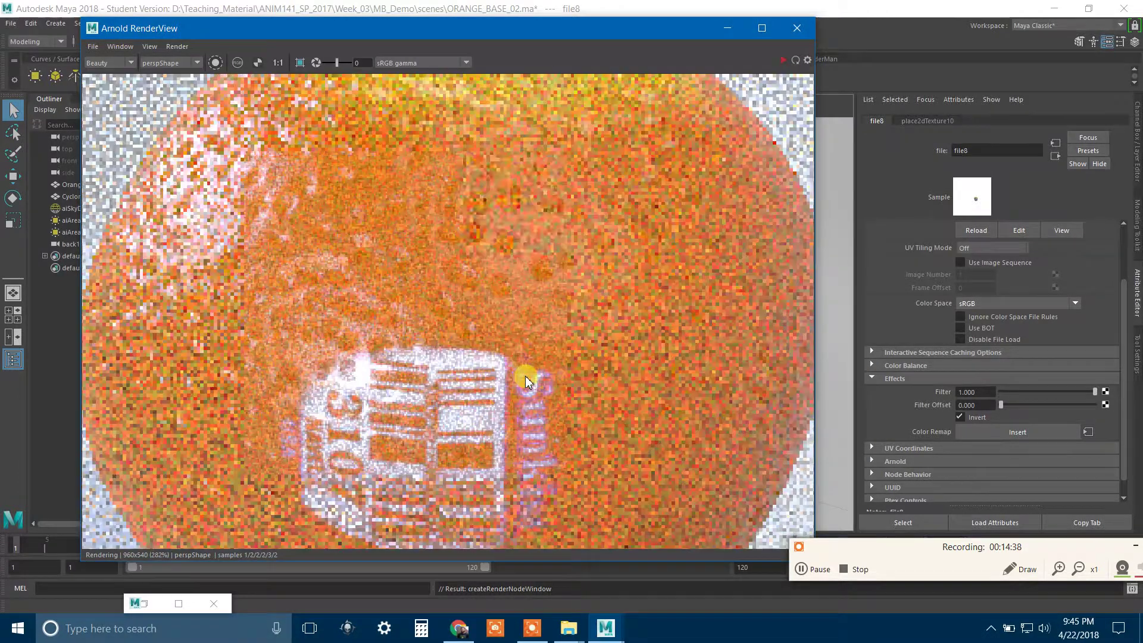
{"action": "scroll", "coordinate": [545, 393], "scroll_direction": "down", "scroll_amount": 1}
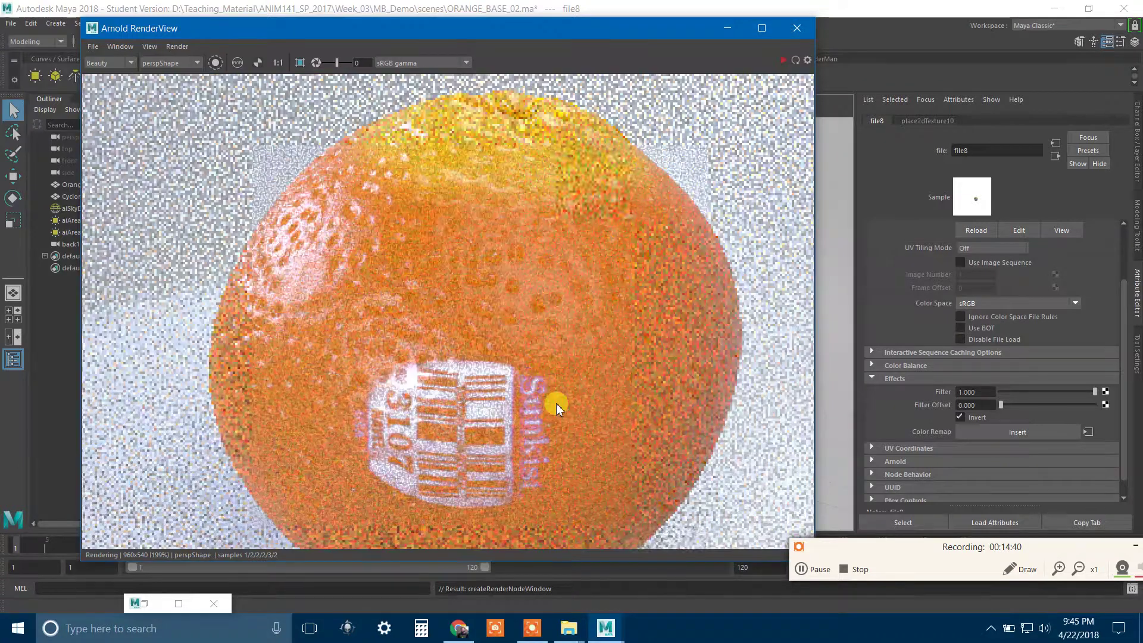
{"action": "middle_click_drag", "start_coordinate": [556, 407], "coordinate": [573, 278]}
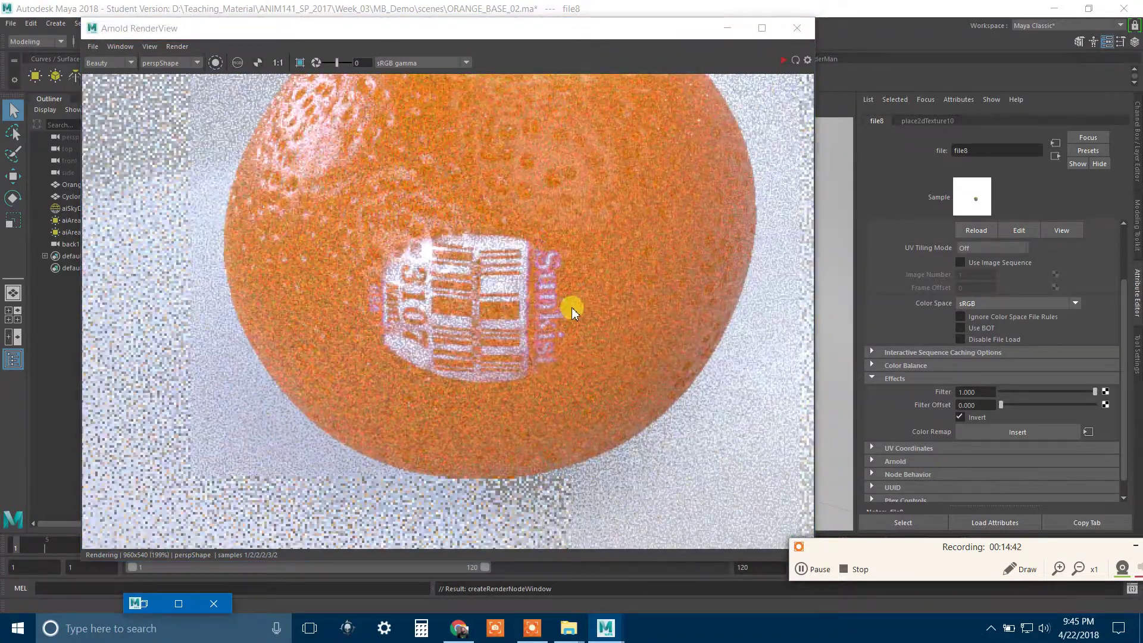
{"action": "scroll", "coordinate": [556, 327], "scroll_direction": "up", "scroll_amount": 1}
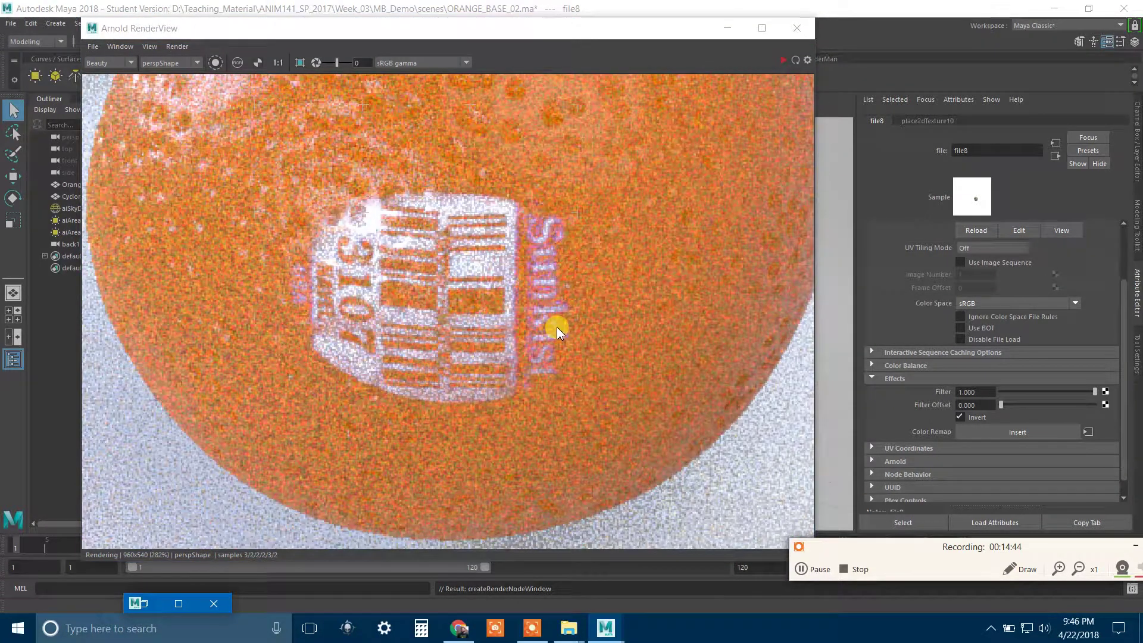
{"action": "left_click", "coordinate": [374, 267]}
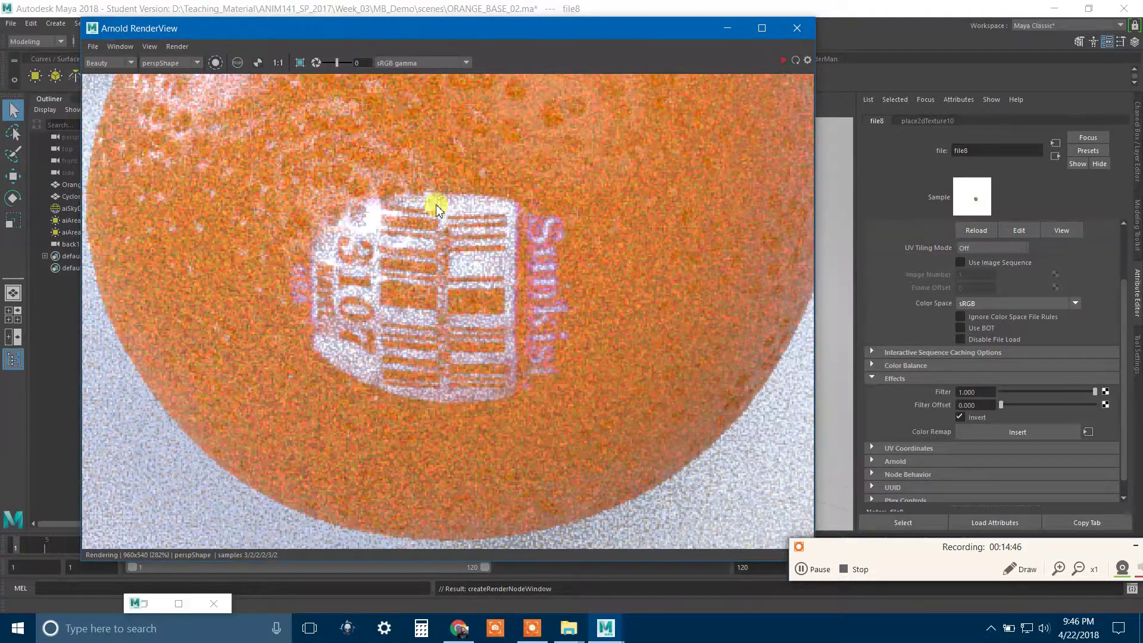
{"action": "scroll", "coordinate": [492, 258], "scroll_direction": "down", "scroll_amount": 1}
{"action": "middle_click_drag", "start_coordinate": [498, 268], "coordinate": [507, 296]}
{"action": "left_click", "coordinate": [431, 274]}
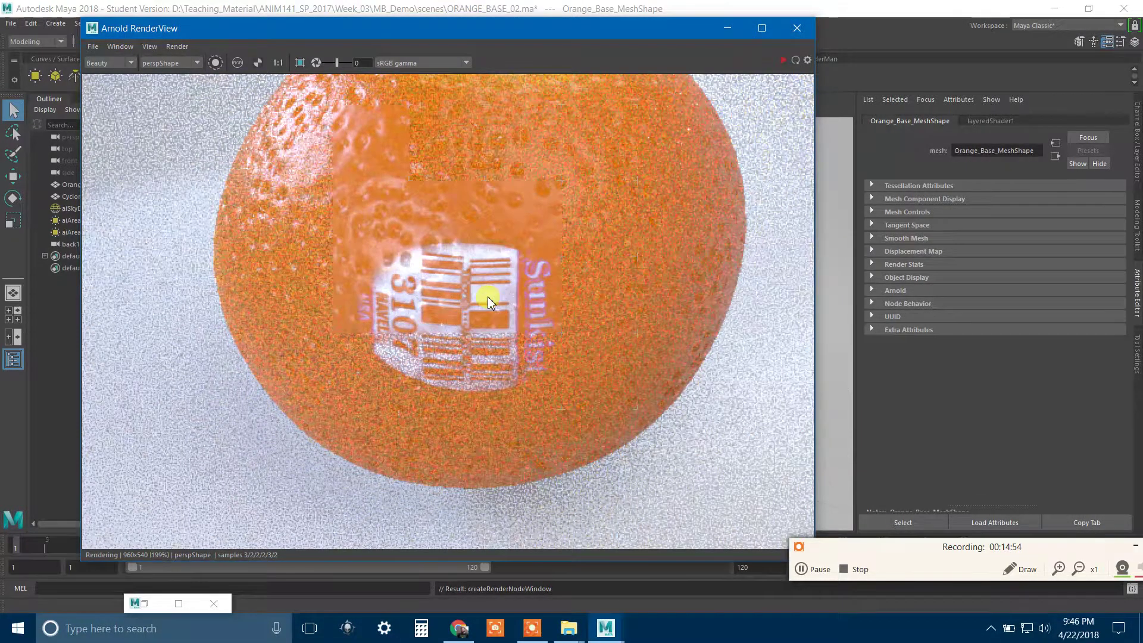
{"action": "scroll", "coordinate": [488, 297], "scroll_direction": "up", "scroll_amount": 2}
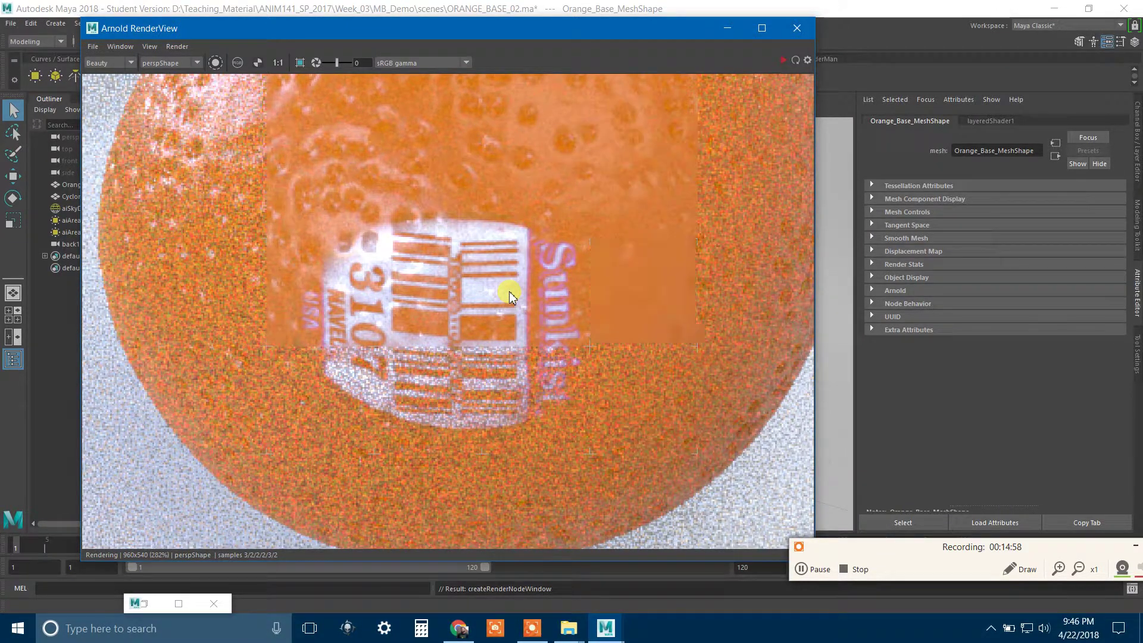
{"action": "scroll", "coordinate": [429, 314], "scroll_direction": "down", "scroll_amount": 3}
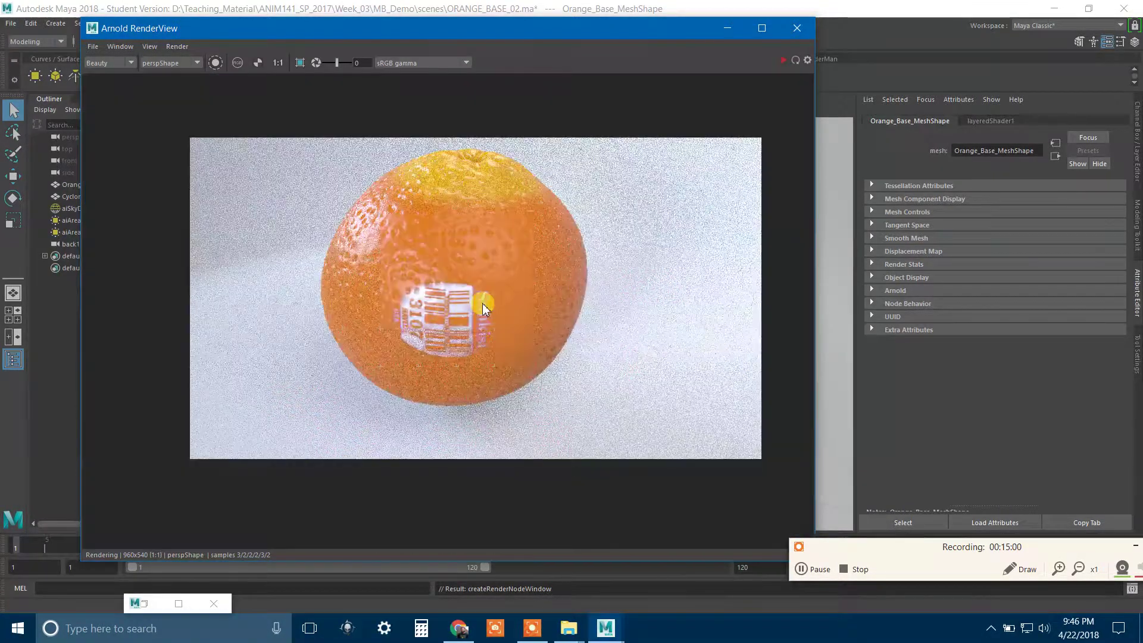
{"action": "scroll", "coordinate": [482, 303], "scroll_direction": "up", "scroll_amount": 1}
{"action": "scroll", "coordinate": [483, 284], "scroll_direction": "up", "scroll_amount": 2}
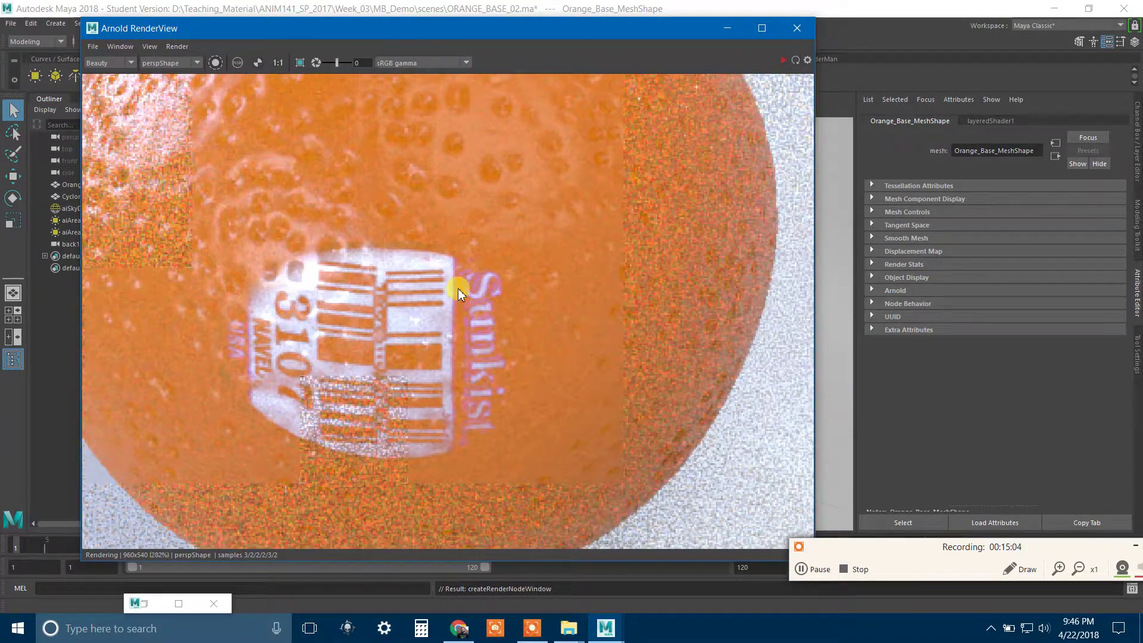
{"action": "scroll", "coordinate": [410, 387], "scroll_direction": "down", "scroll_amount": 1}
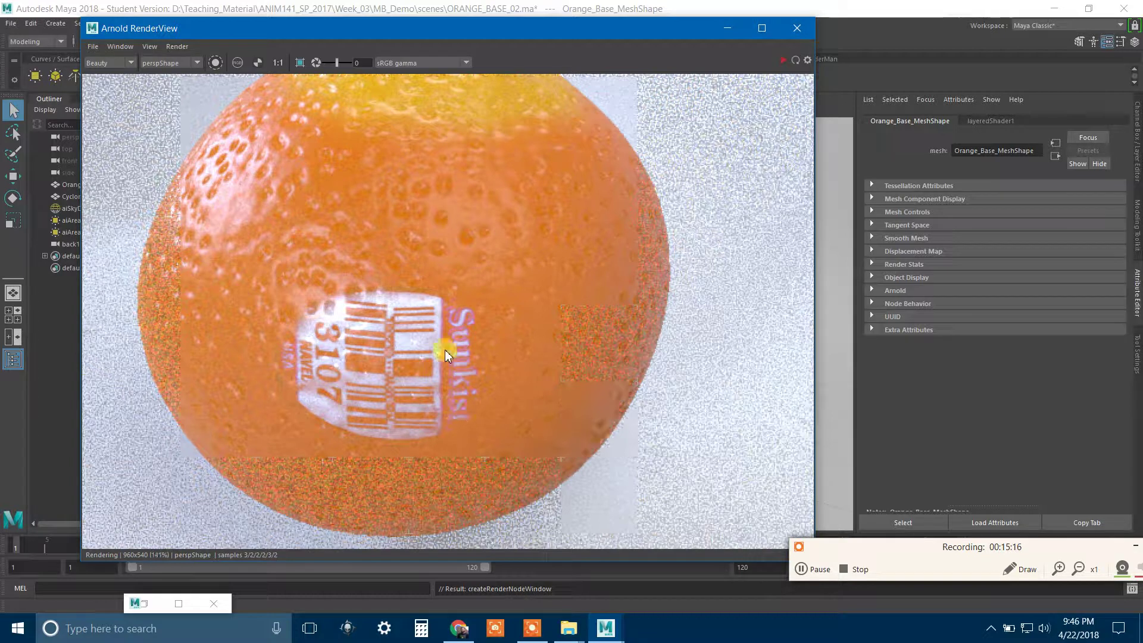
{"action": "scroll", "coordinate": [445, 348], "scroll_direction": "down", "scroll_amount": 2}
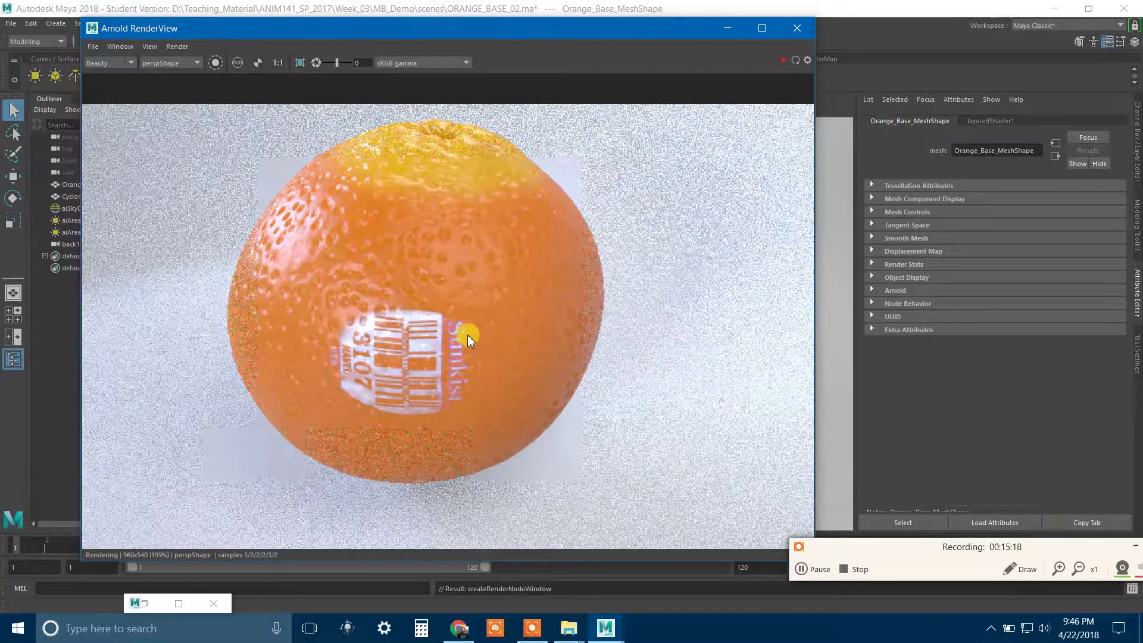
{"action": "scroll", "coordinate": [467, 335], "scroll_direction": "up", "scroll_amount": 2}
{"action": "scroll", "coordinate": [467, 335], "scroll_direction": "down", "scroll_amount": 2}
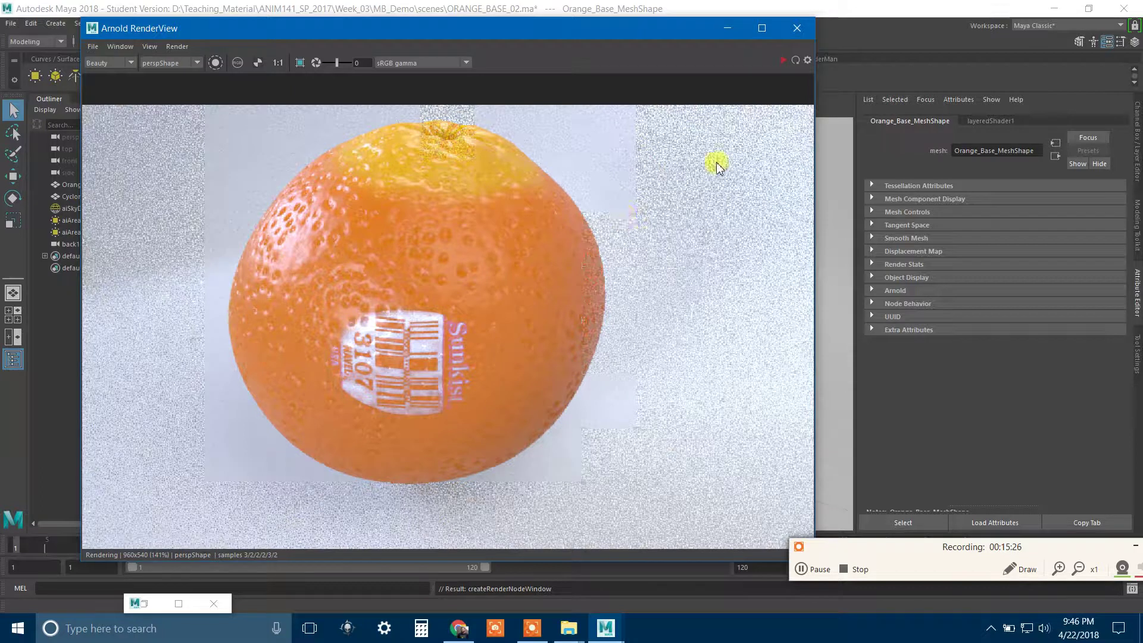
Step: Return to the Hypershade from the render and examine the file8 mask texture and its connection into layeredShader1
{"action": "left_click", "coordinate": [727, 28]}
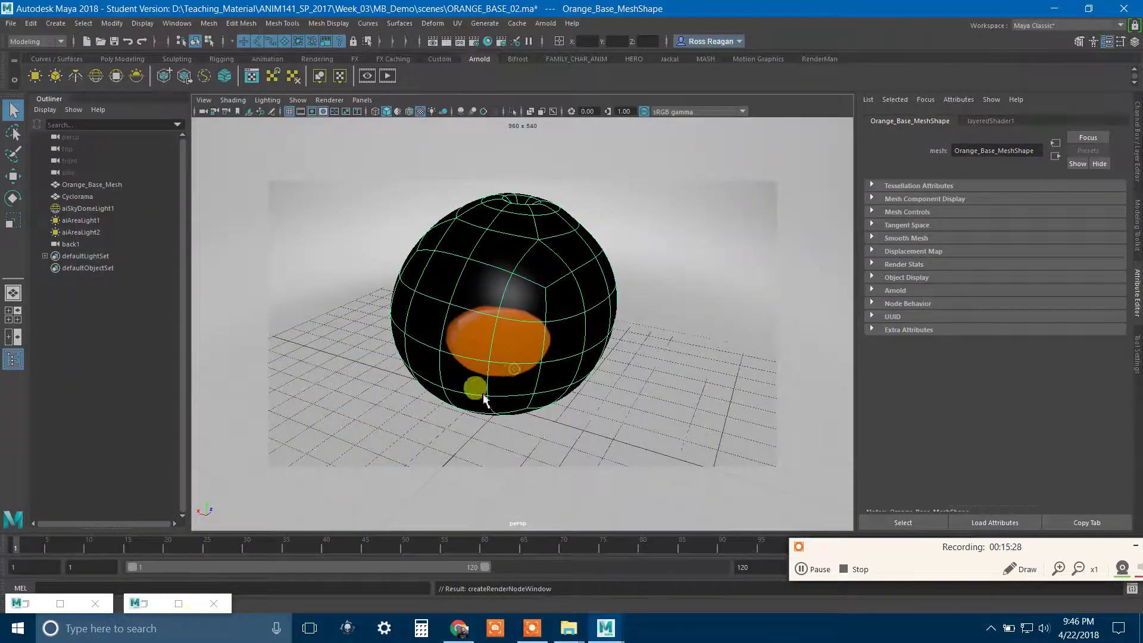
{"action": "left_click", "coordinate": [153, 605]}
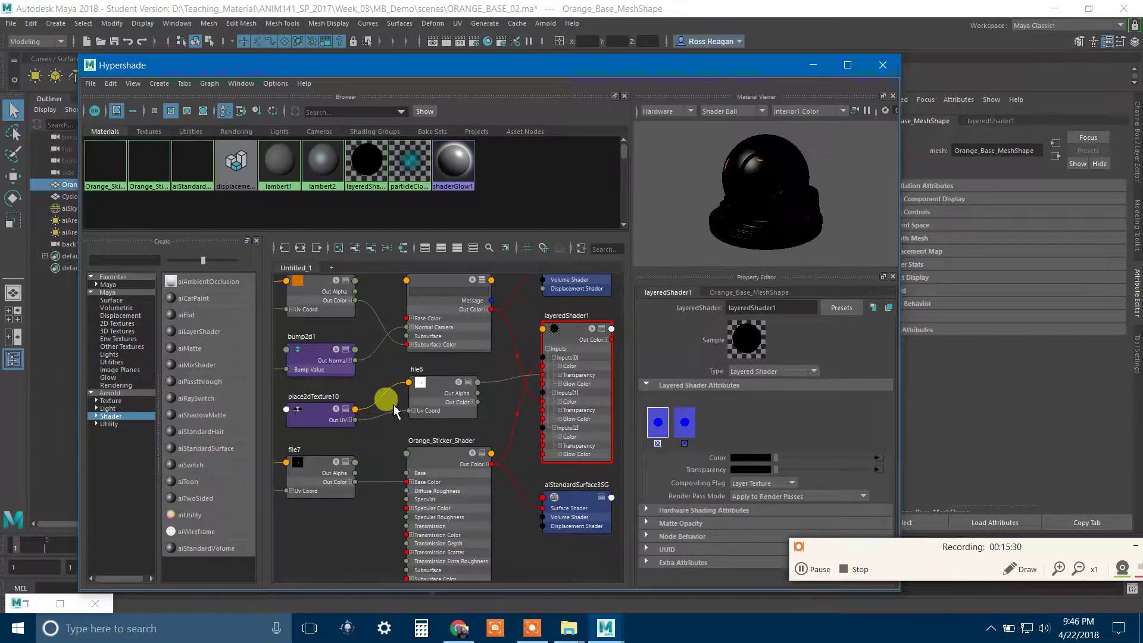
{"action": "scroll", "coordinate": [395, 411], "scroll_direction": "up", "scroll_amount": 5}
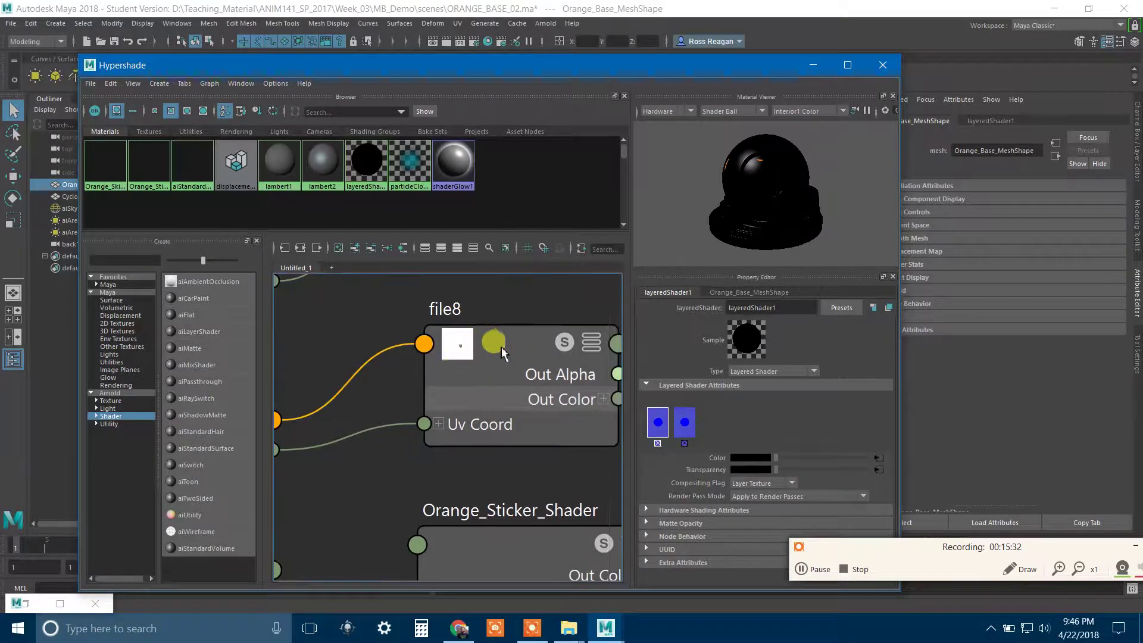
{"action": "left_click", "coordinate": [451, 361]}
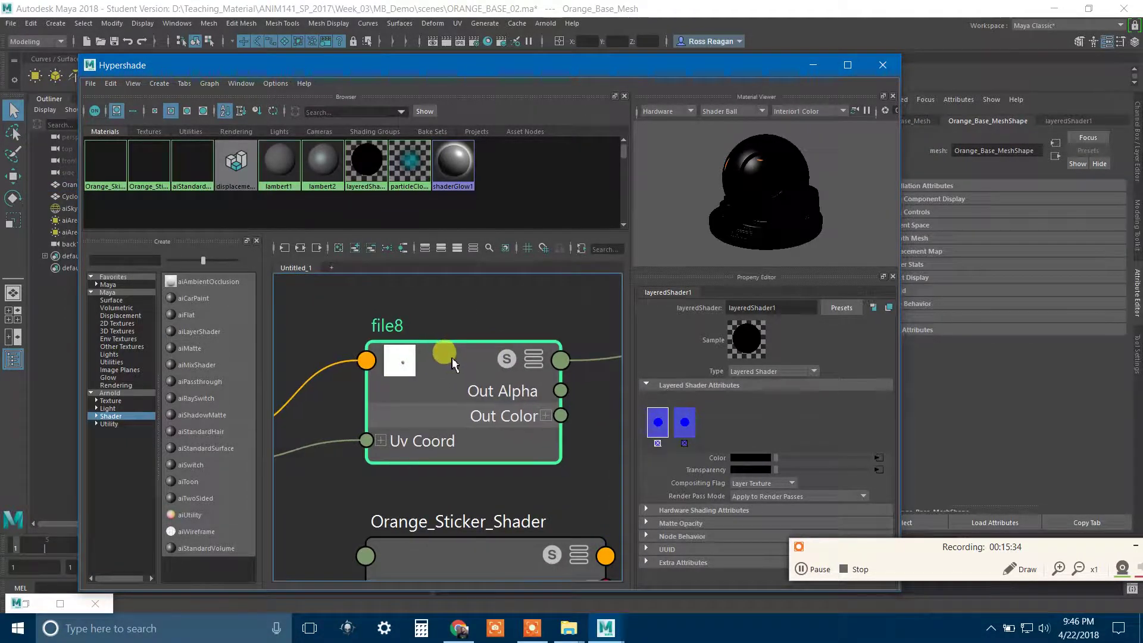
{"action": "scroll", "coordinate": [587, 449], "scroll_direction": "down", "scroll_amount": 5}
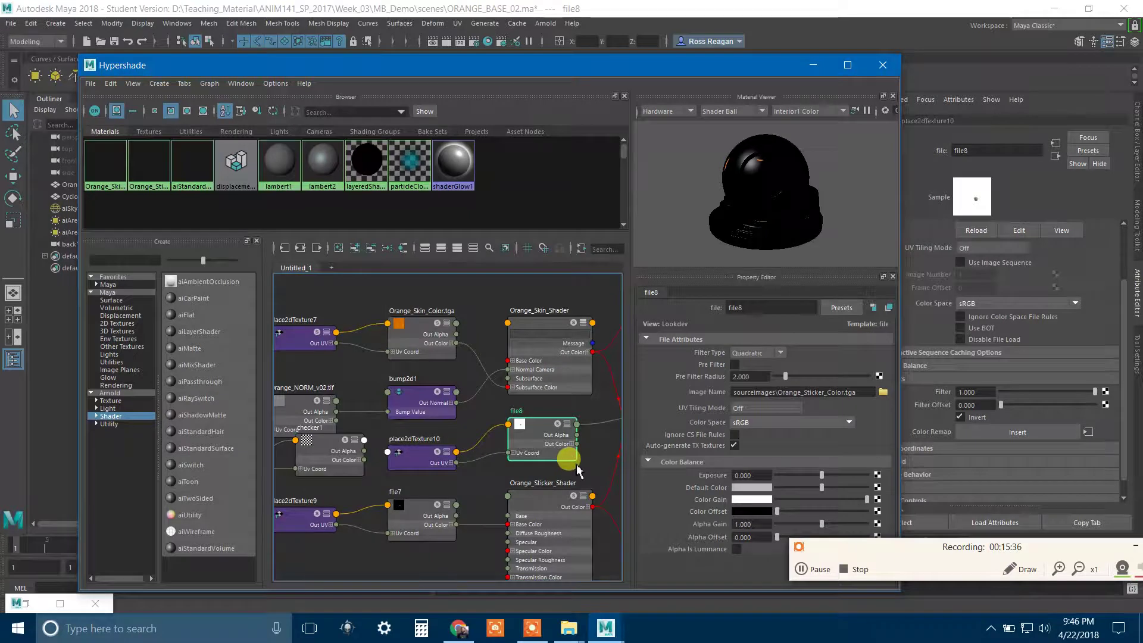
{"action": "middle_click_drag", "start_coordinate": [577, 465], "coordinate": [416, 444], "text": "alt"}
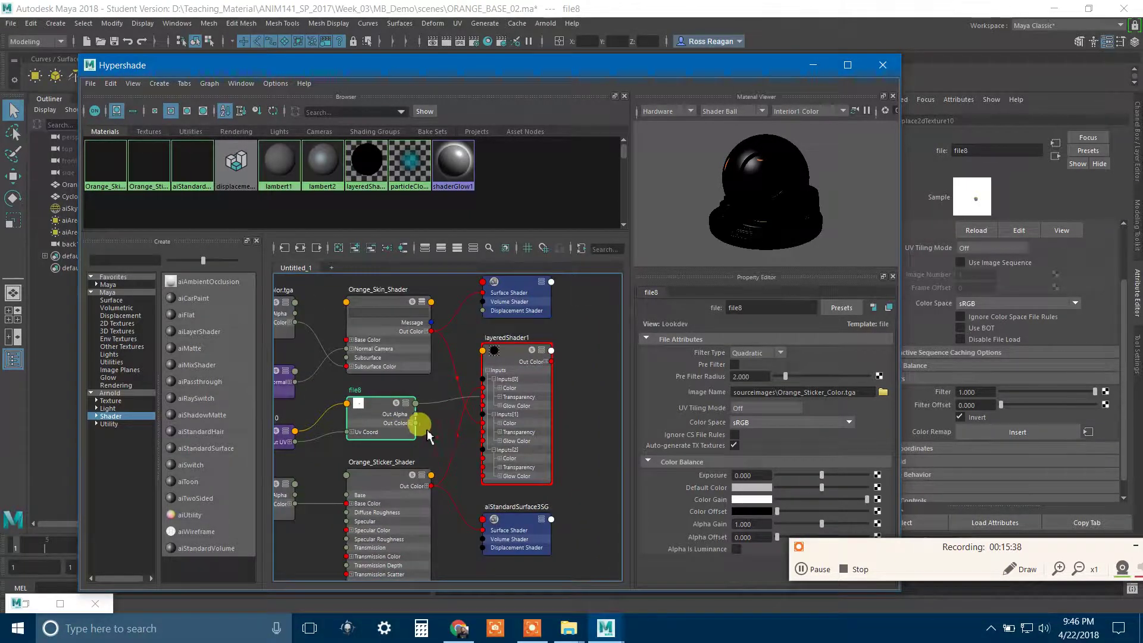
{"action": "scroll", "coordinate": [427, 435], "scroll_direction": "down", "scroll_amount": 3}
{"action": "middle_click_drag", "start_coordinate": [523, 442], "coordinate": [595, 427], "text": "alt"}
{"action": "left_click", "coordinate": [584, 492]}
Step: Examine how layeredShader1, the aiStandardSurface1SG shading group and Orange_Sticker_Shader are connected in the orange's node network
{"action": "scroll", "coordinate": [568, 390], "scroll_direction": "up", "scroll_amount": 5}
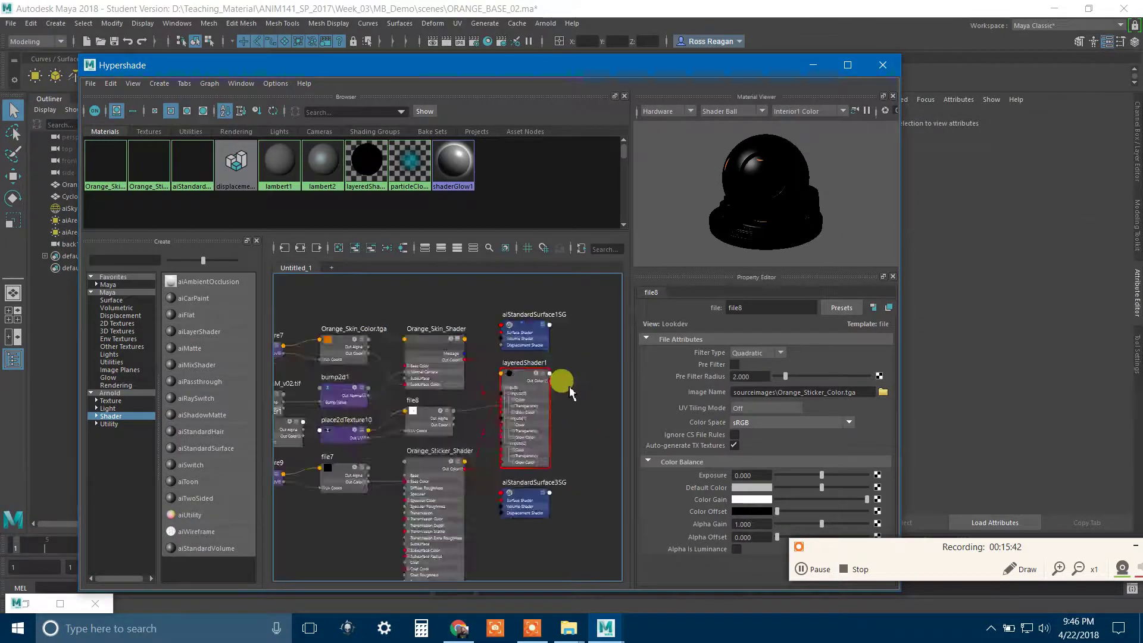
{"action": "left_click", "coordinate": [502, 375]}
{"action": "left_click_drag", "start_coordinate": [502, 375], "coordinate": [496, 373]}
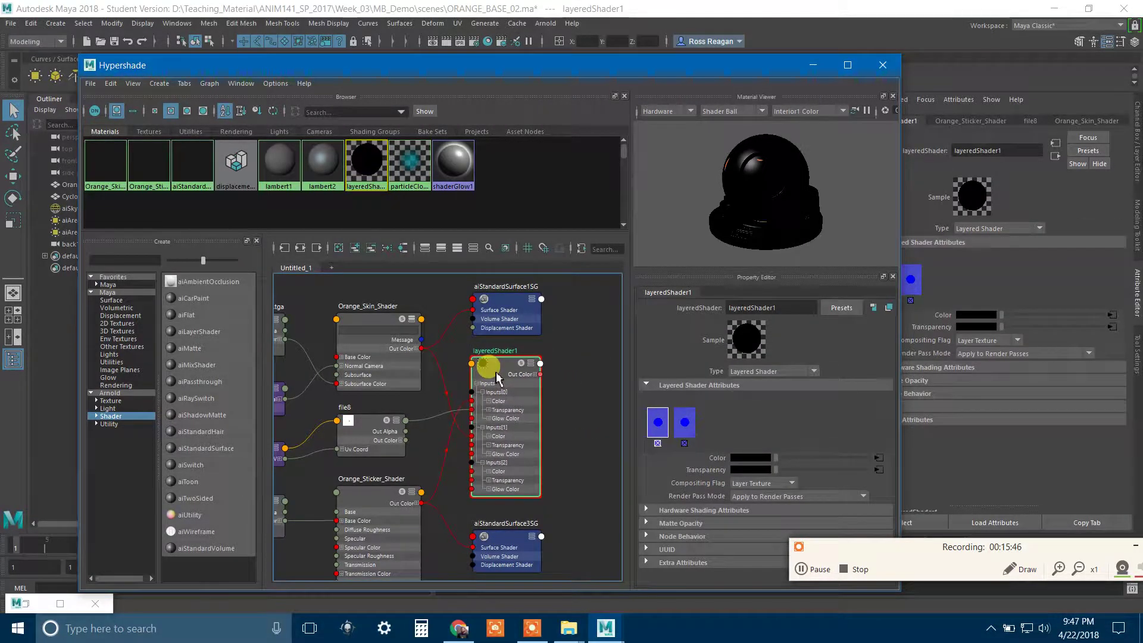
{"action": "left_click_drag", "start_coordinate": [499, 299], "coordinate": [504, 293]}
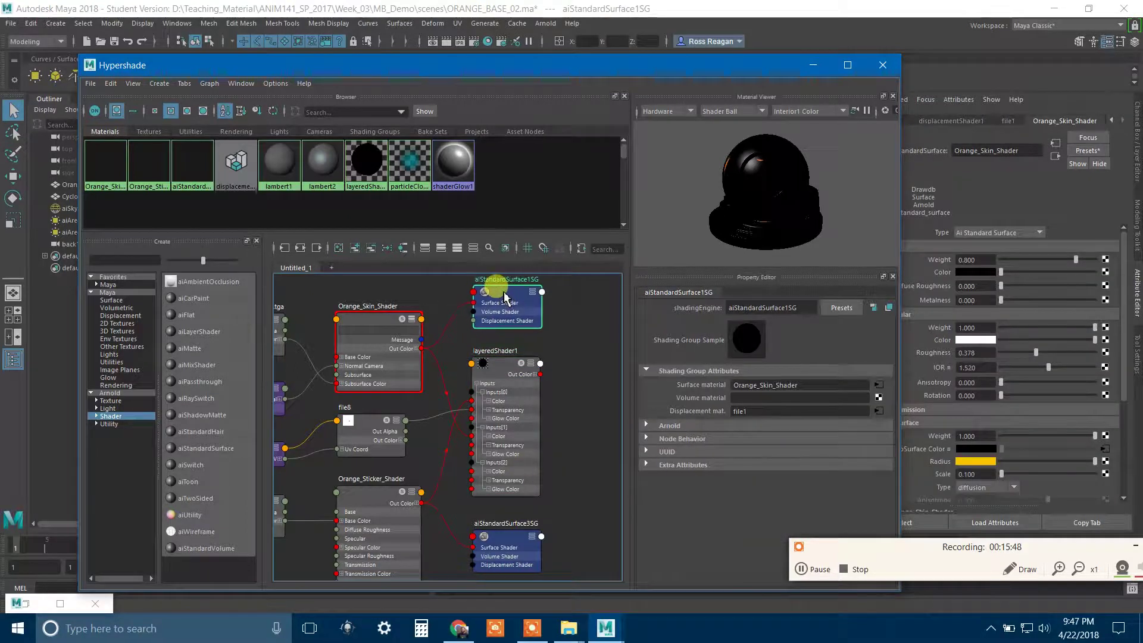
{"action": "left_click", "coordinate": [449, 361]}
{"action": "middle_click_drag", "start_coordinate": [430, 393], "coordinate": [455, 347], "text": "alt"}
{"action": "left_click_drag", "start_coordinate": [397, 382], "coordinate": [399, 374]}
{"action": "left_click", "coordinate": [400, 447]}
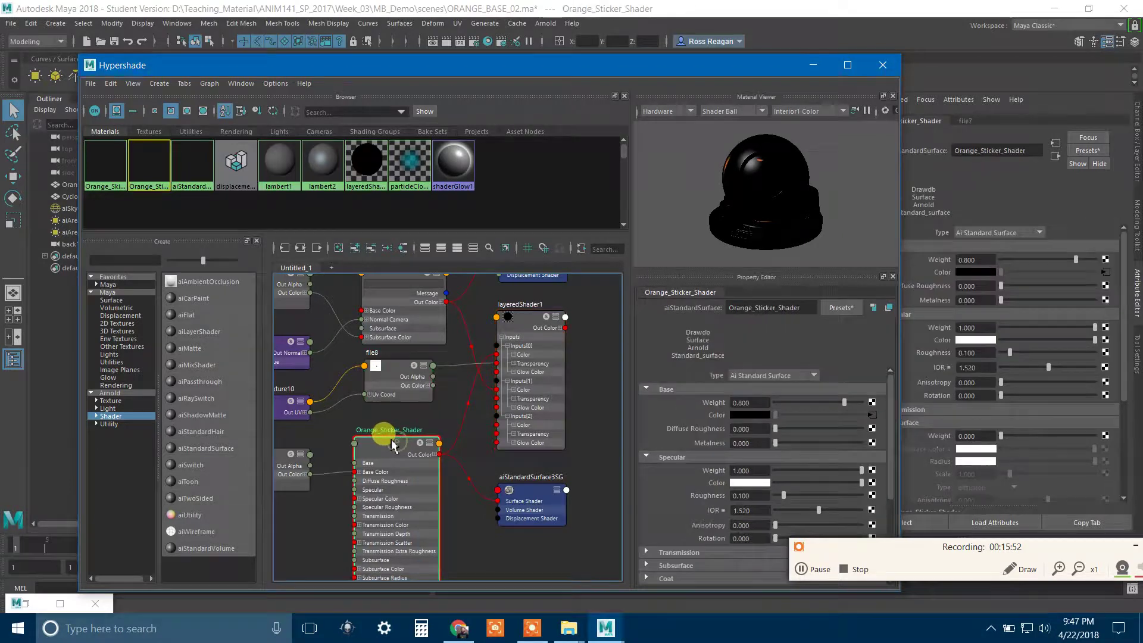
{"action": "scroll", "coordinate": [359, 401], "scroll_direction": "down", "scroll_amount": 5}
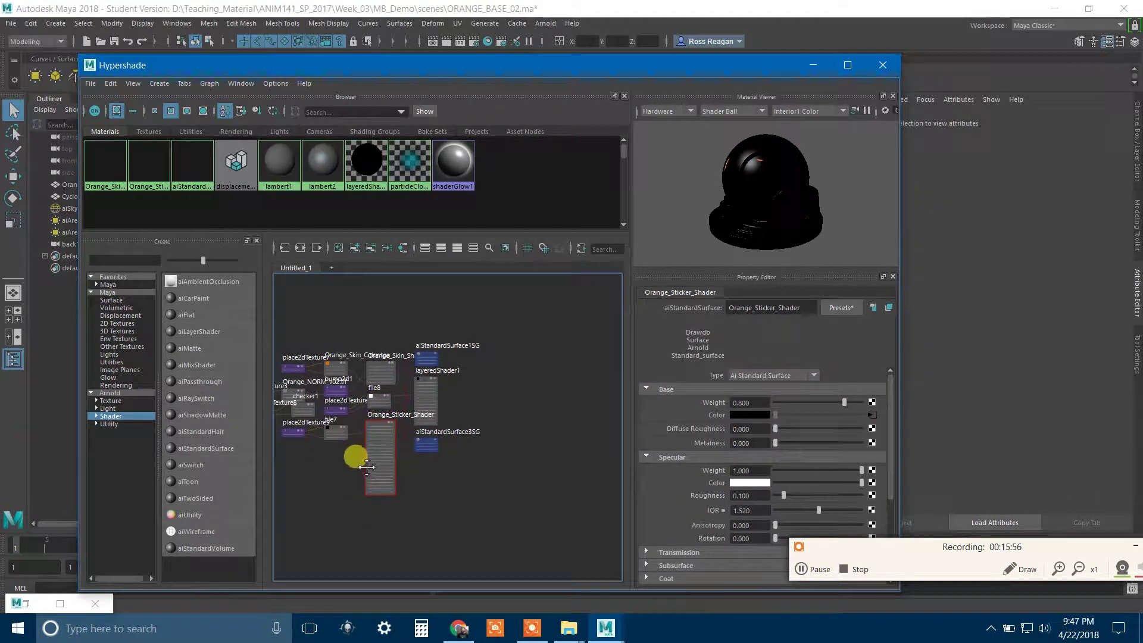
{"action": "middle_click_drag", "start_coordinate": [356, 459], "coordinate": [457, 489], "text": "alt"}
{"action": "scroll", "coordinate": [512, 450], "scroll_direction": "up", "scroll_amount": 3}
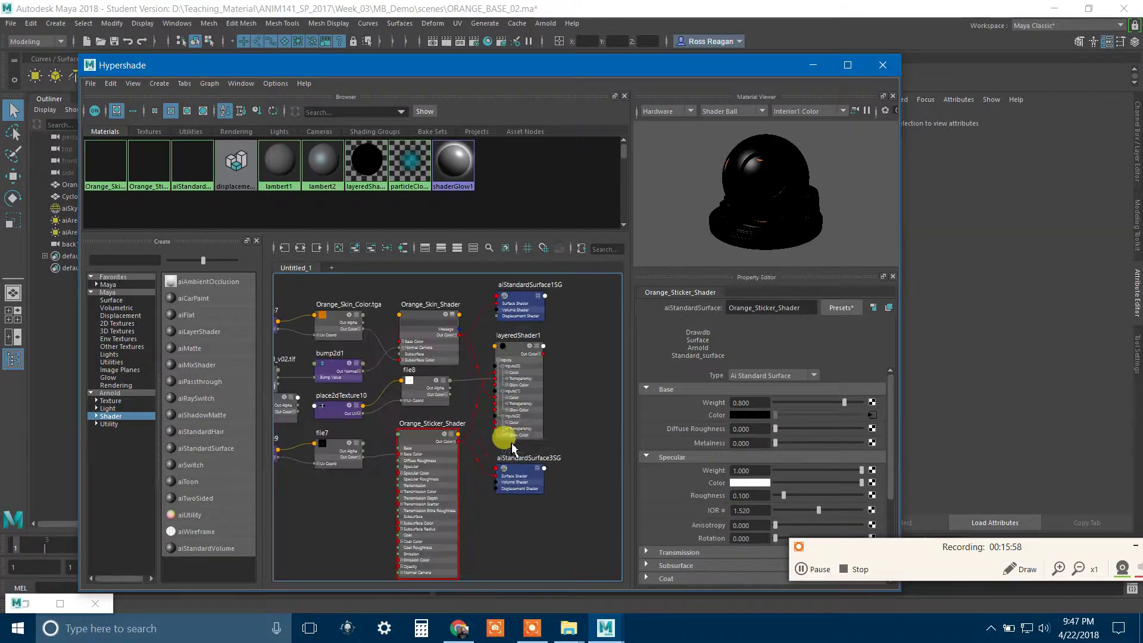